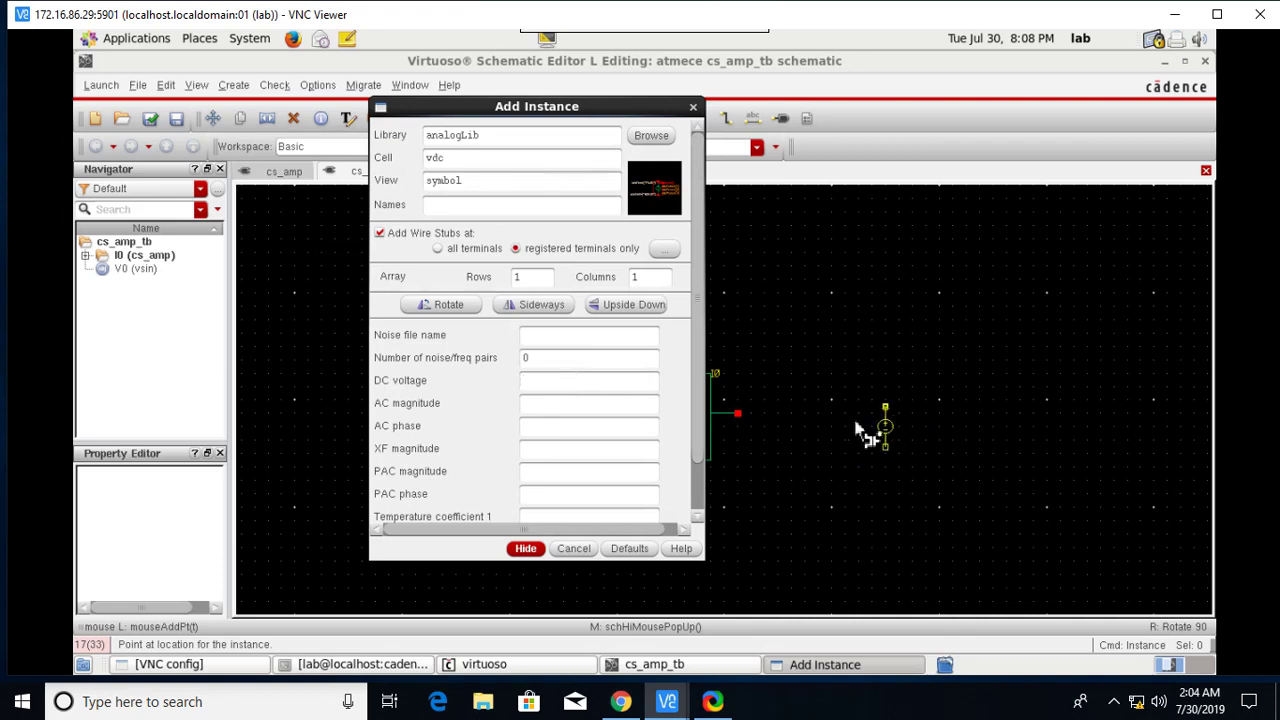
Step: Place a vdc source, rotated to lie horizontally, above the cs_amp block near its vdd terminal
left_click(530, 549)
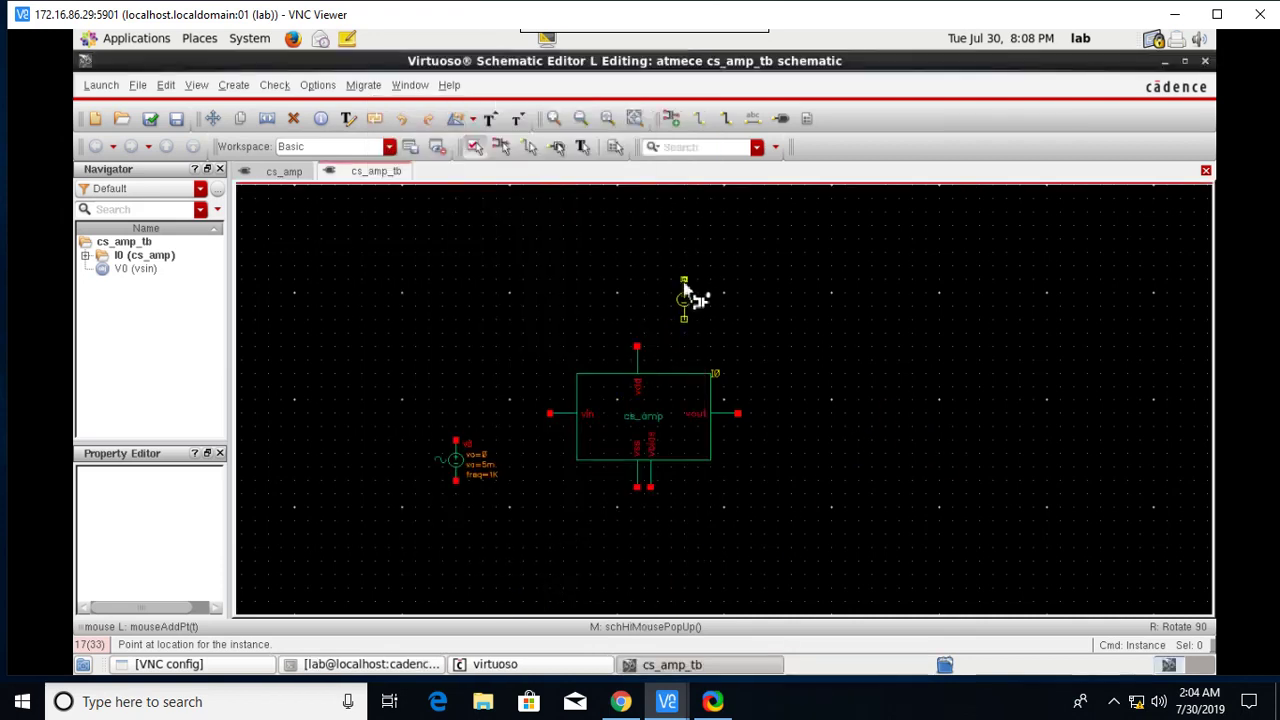
right_click(694, 286)
left_click(697, 283)
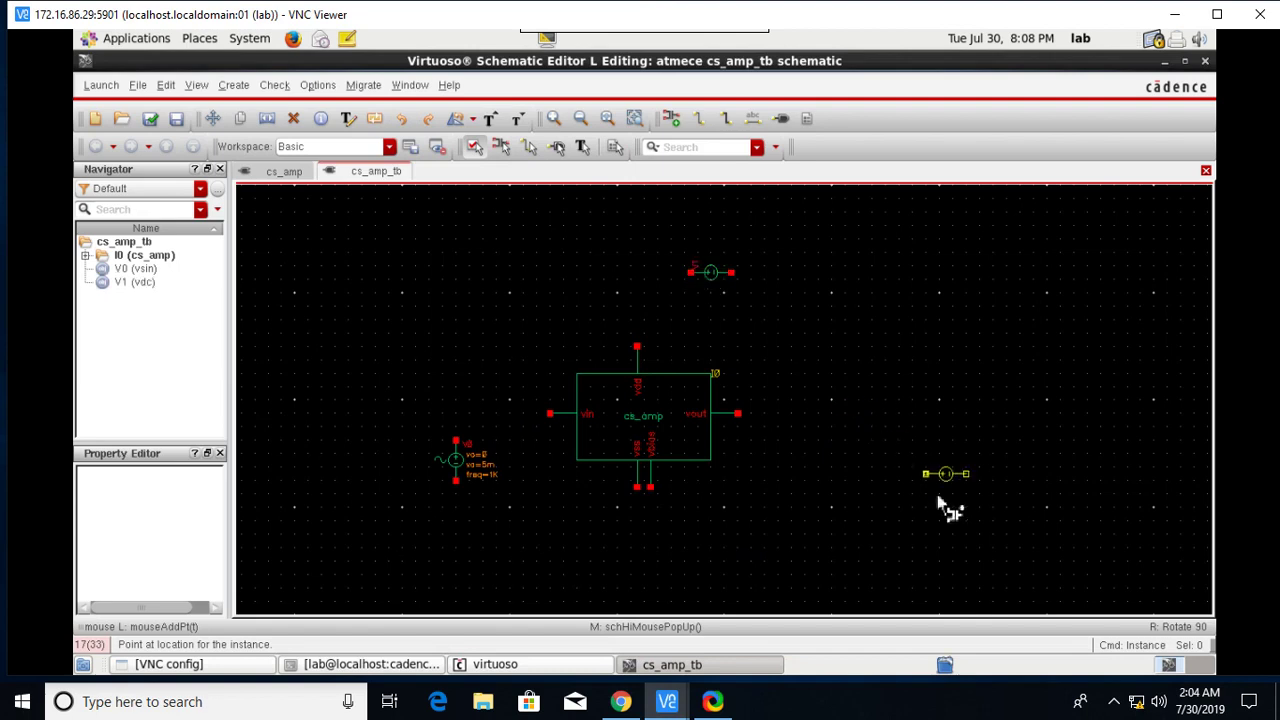
Step: Place two upright vdc sources side by side below the cs_amp block's vss and vbias terminals
right_click(606, 560)
right_click(608, 568)
right_click(612, 552)
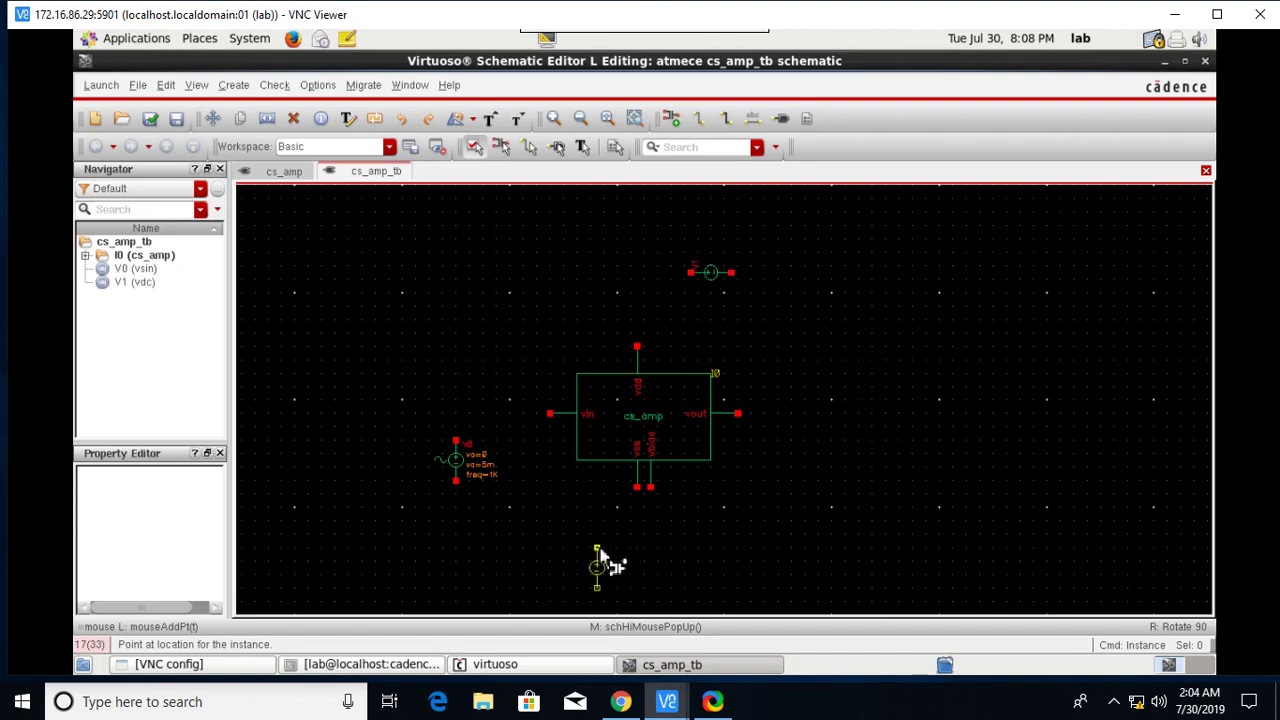
left_click(596, 545)
left_click(697, 541)
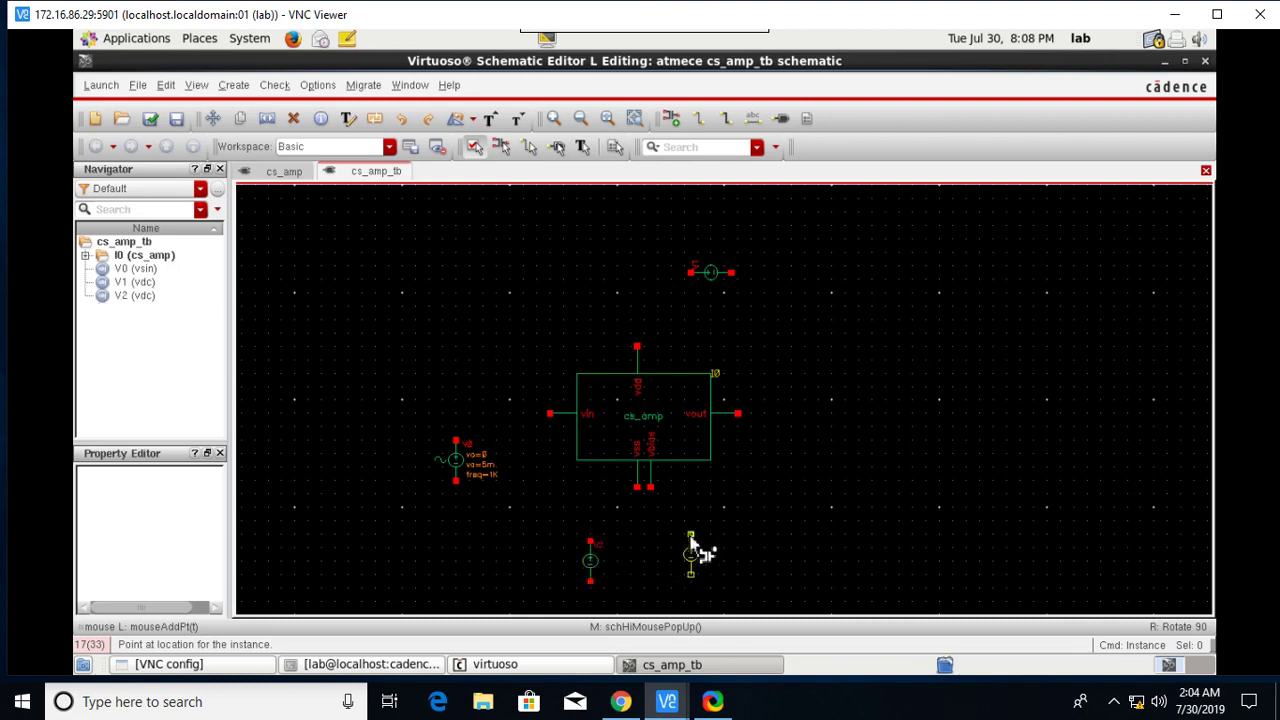
key("Escape")
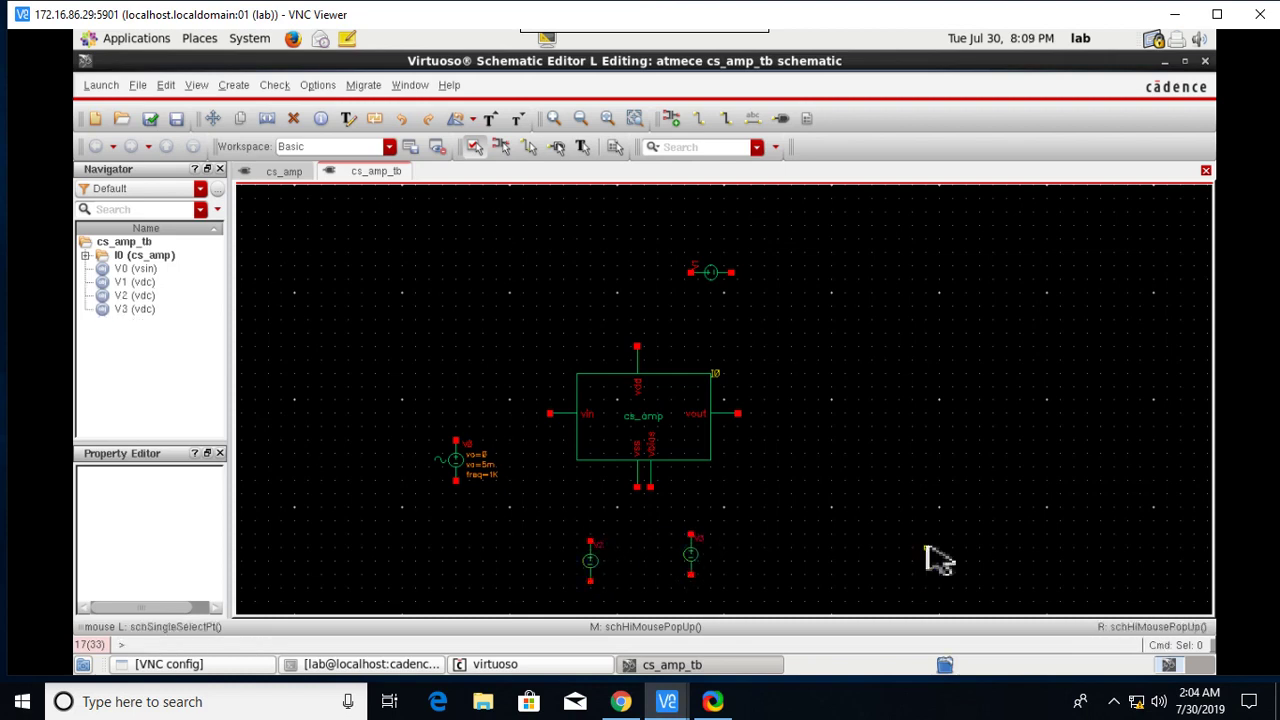
Step: Set the DC voltage of the vdc source above the amplifier (V1) to 2.5
left_click(714, 287)
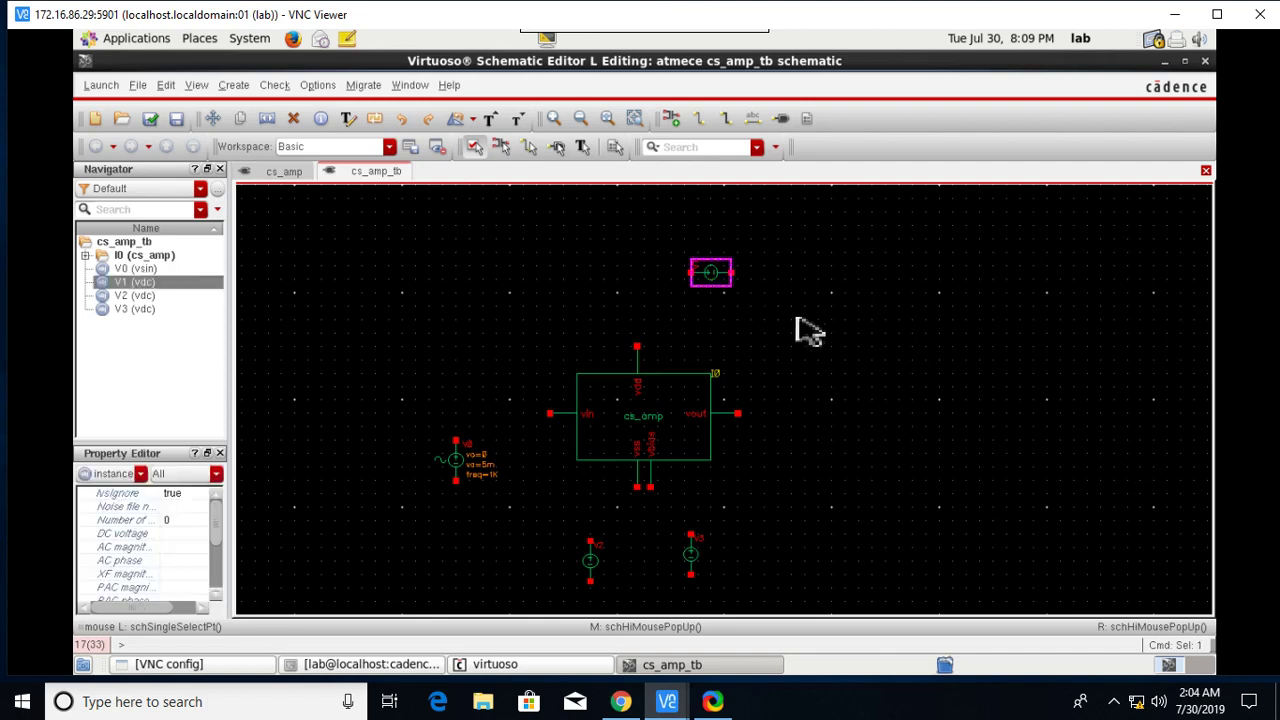
key("q")
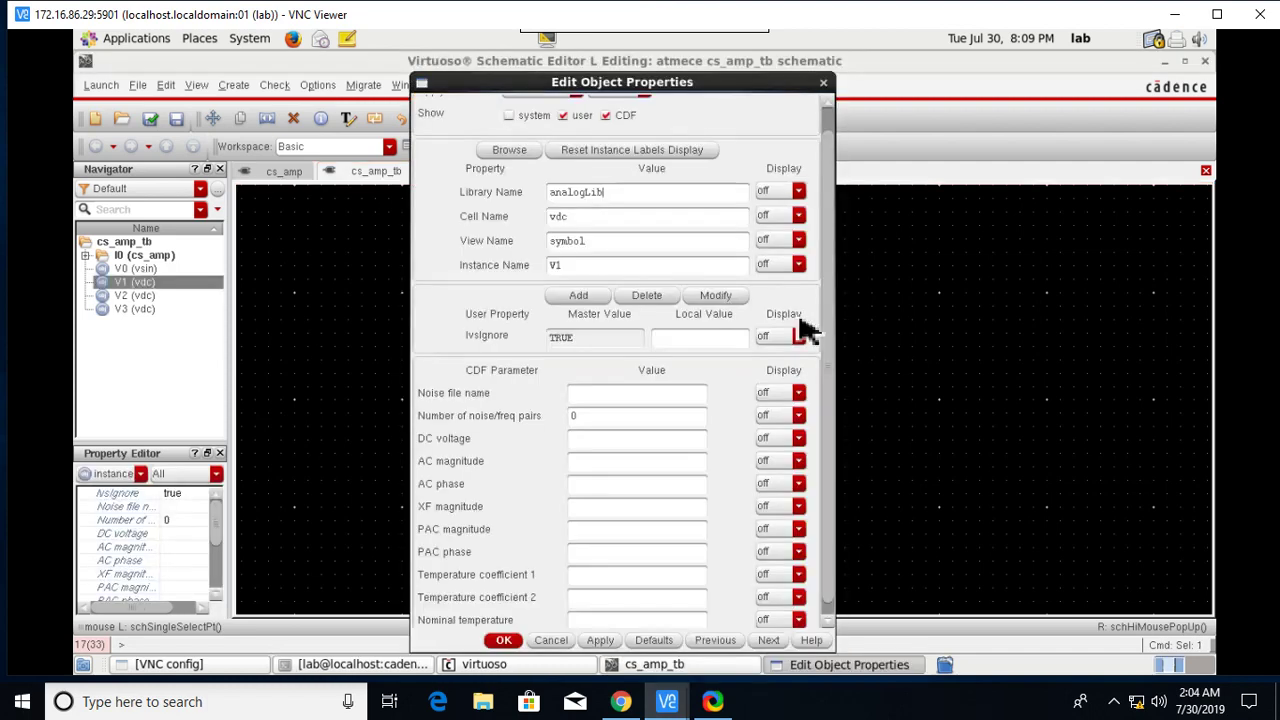
scroll(605, 470, "down", 1)
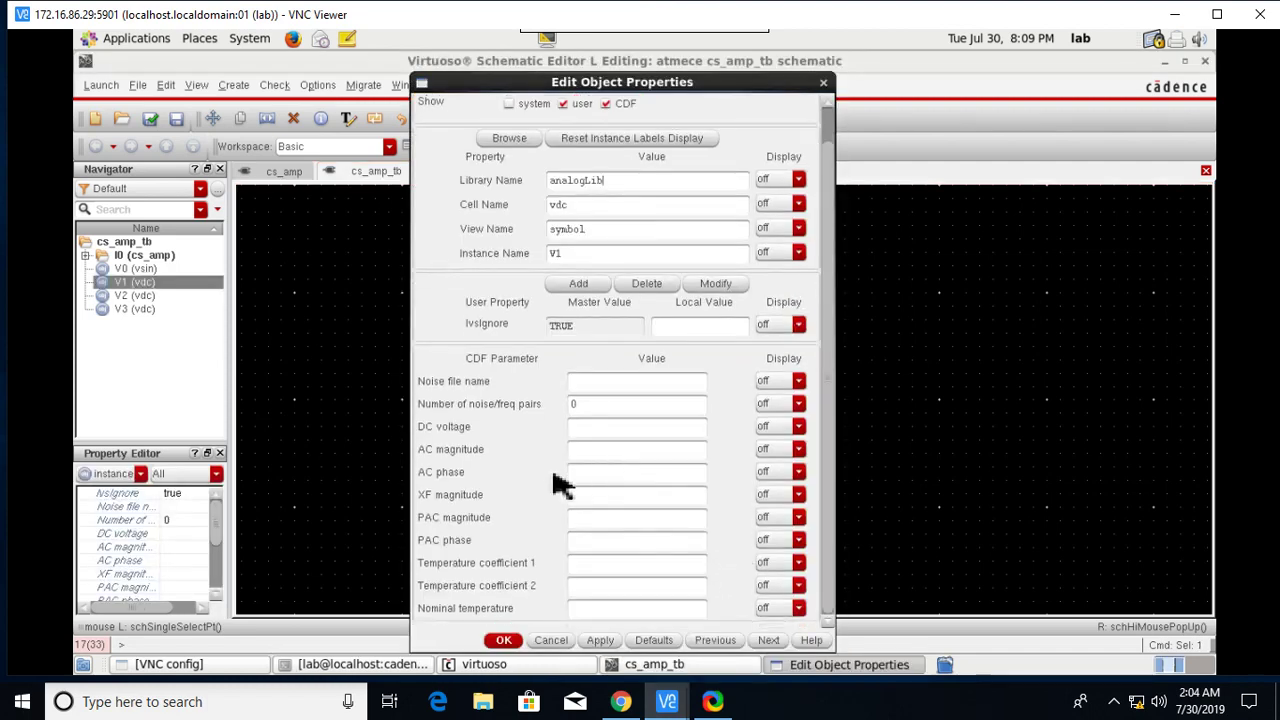
left_click(605, 430)
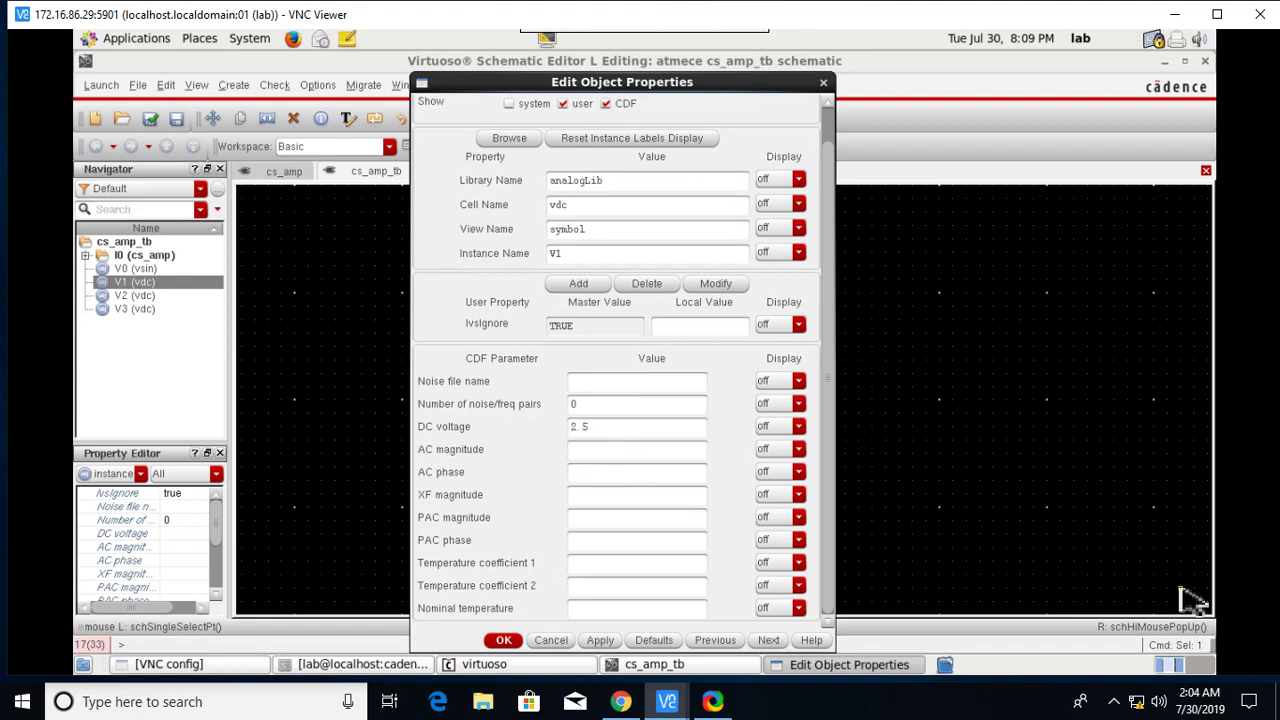
left_click(503, 641)
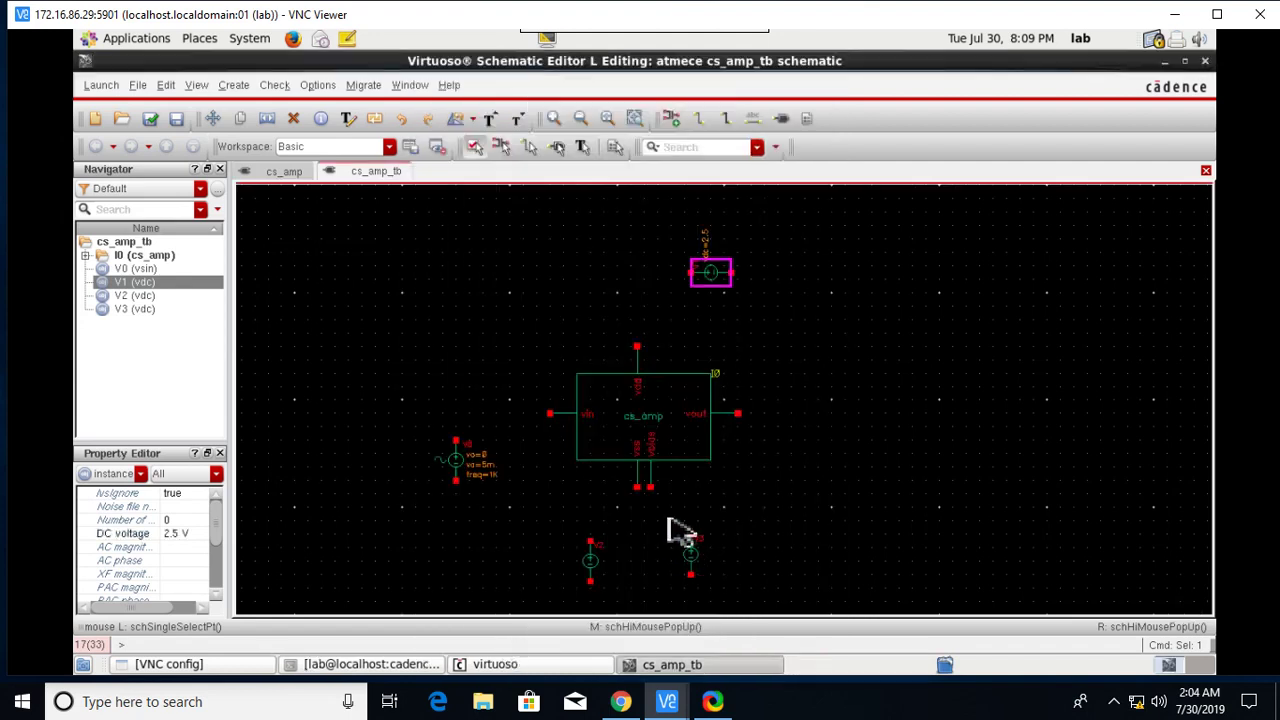
Step: Set the DC voltage of source V2, the left one below the amplifier, to -2.5
left_click(591, 570)
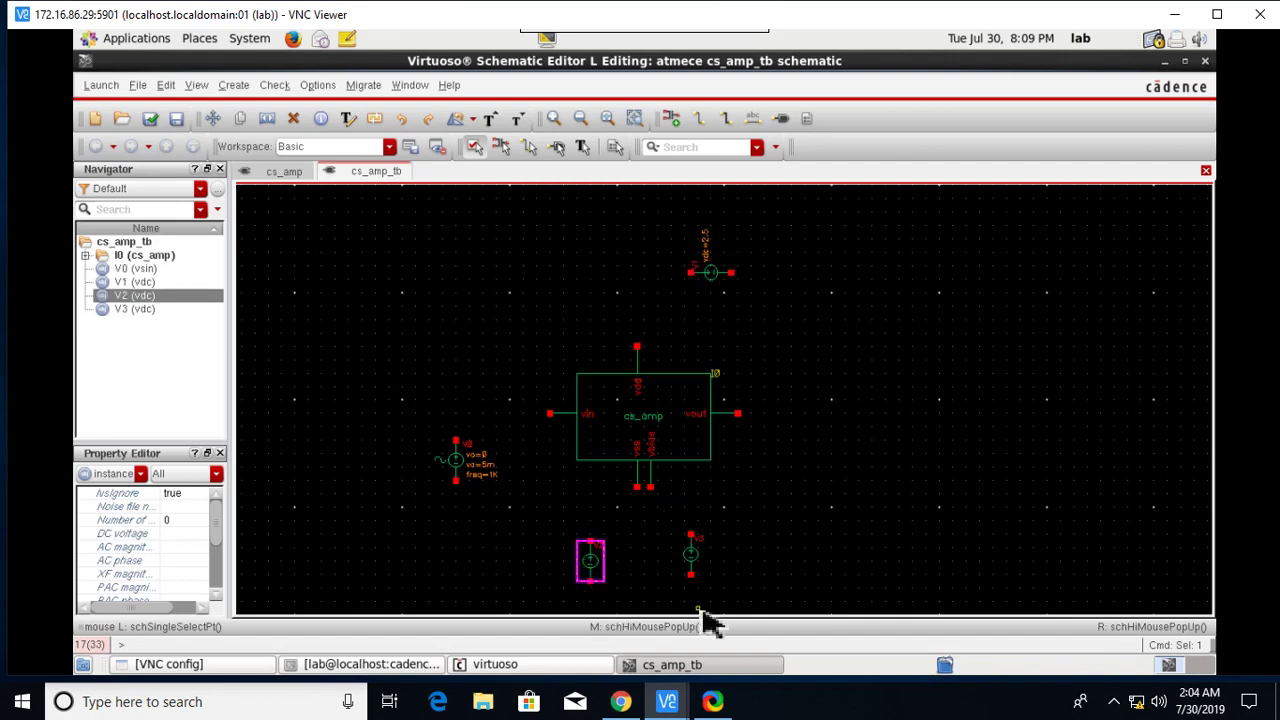
key("q")
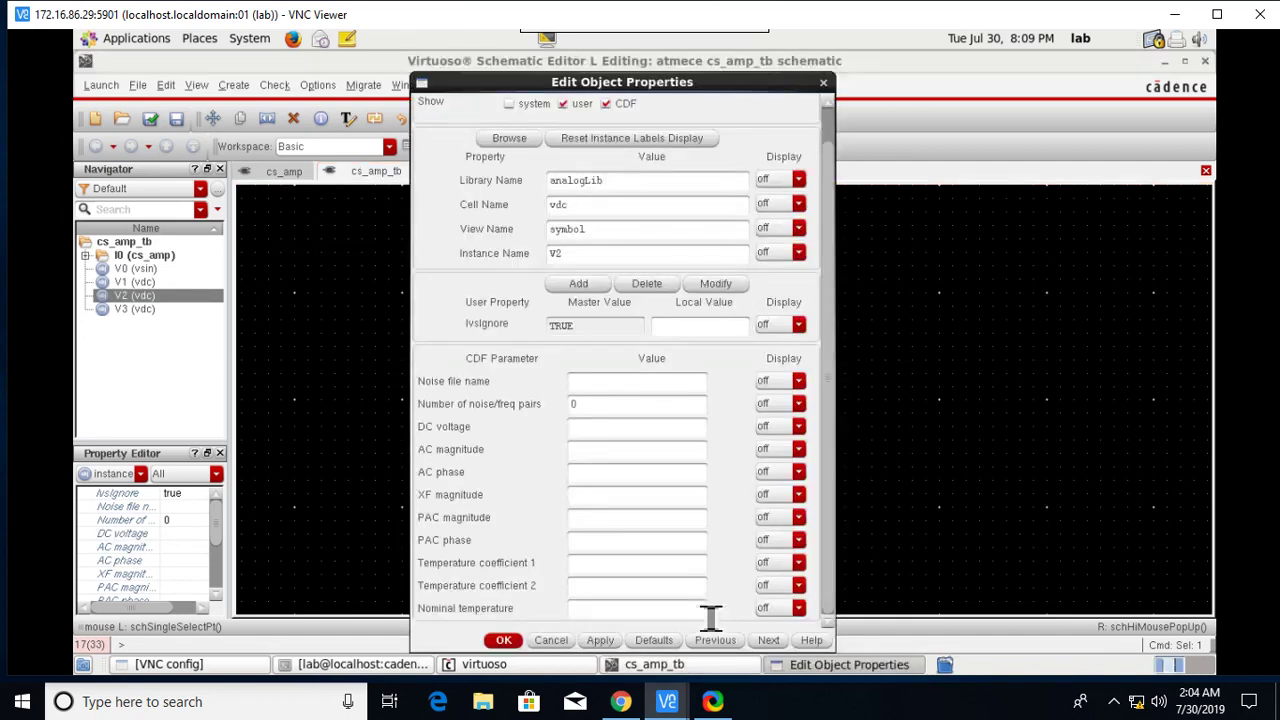
left_click(617, 426)
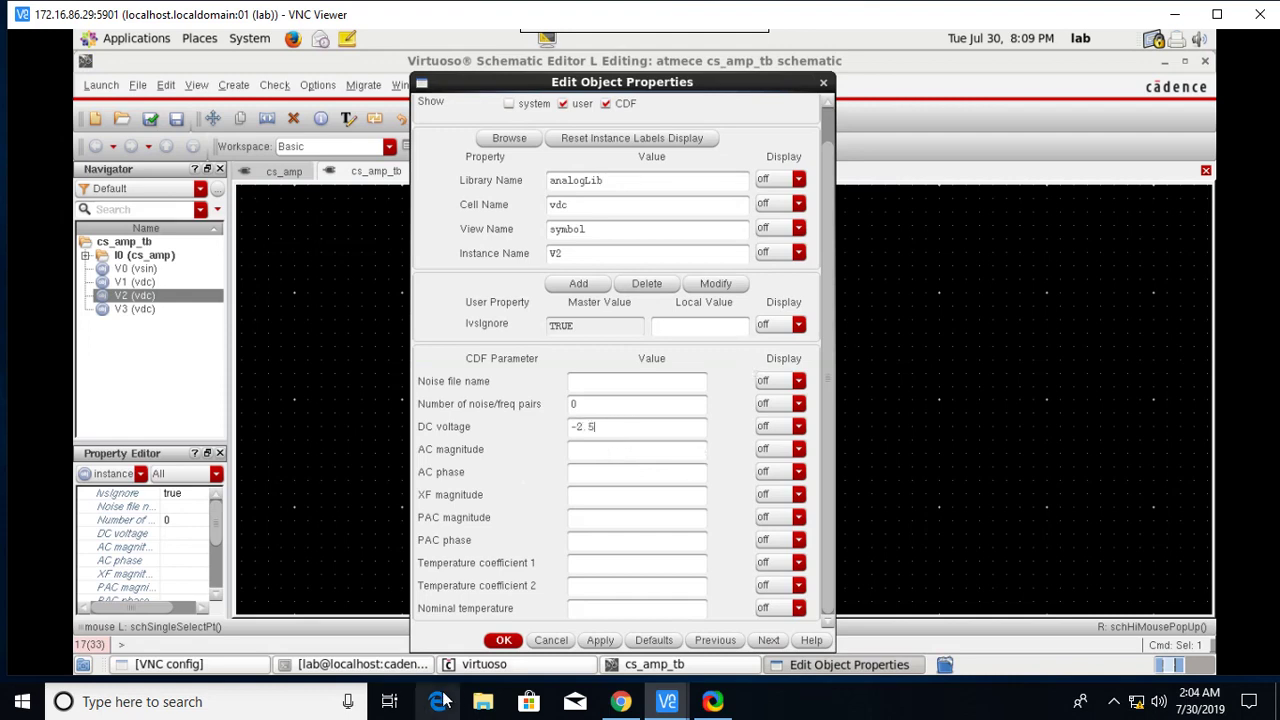
left_click(503, 640)
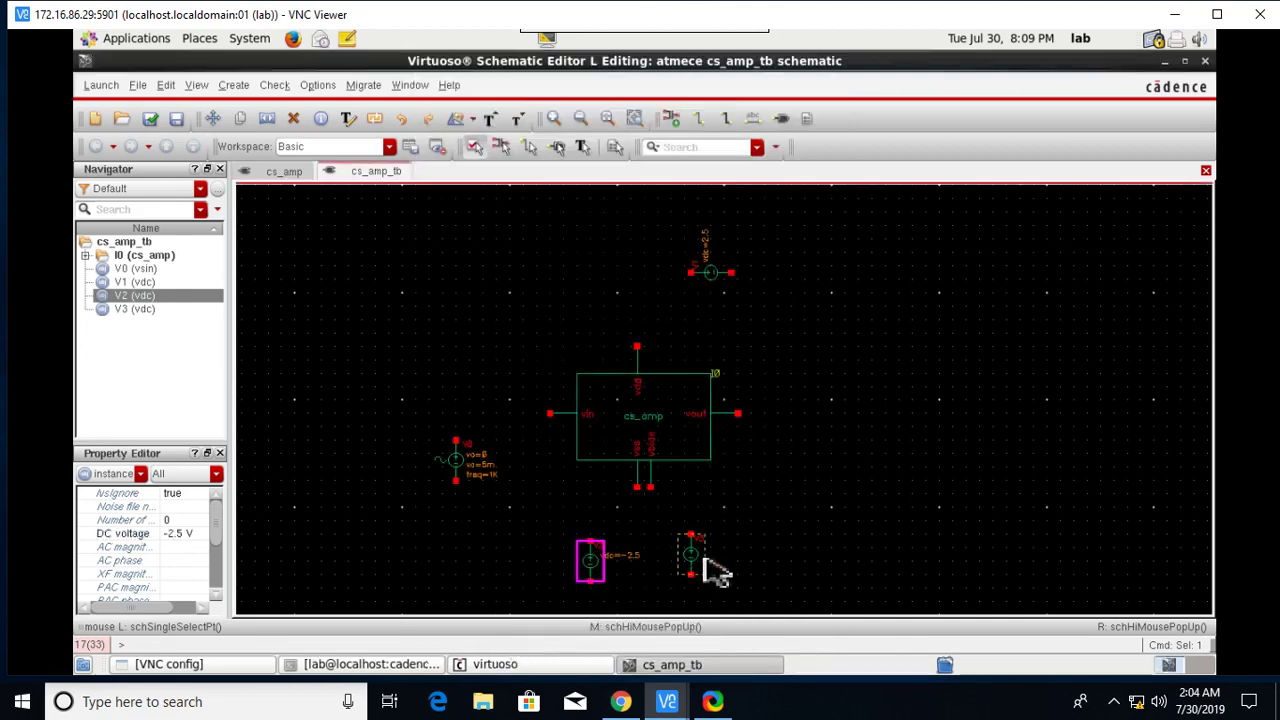
Step: Set the DC voltage of source V3, the right one below the amplifier, to 1
left_click(694, 562)
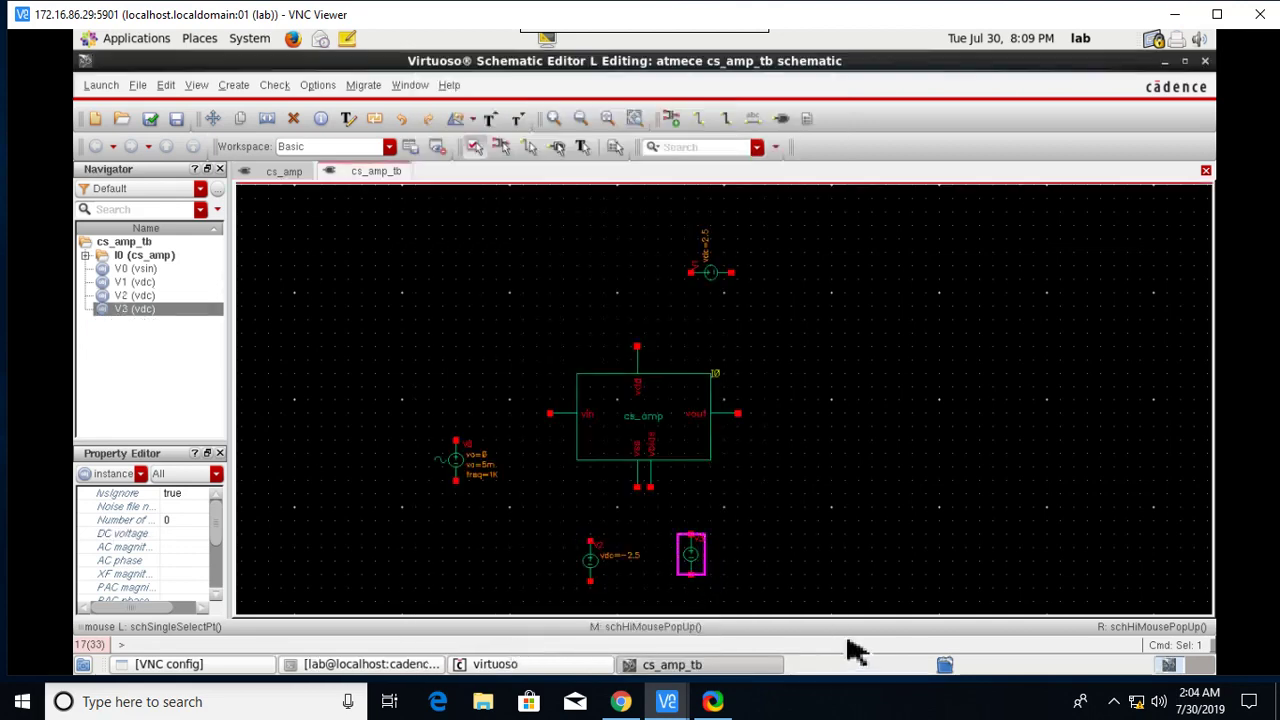
key("q")
left_click(610, 428)
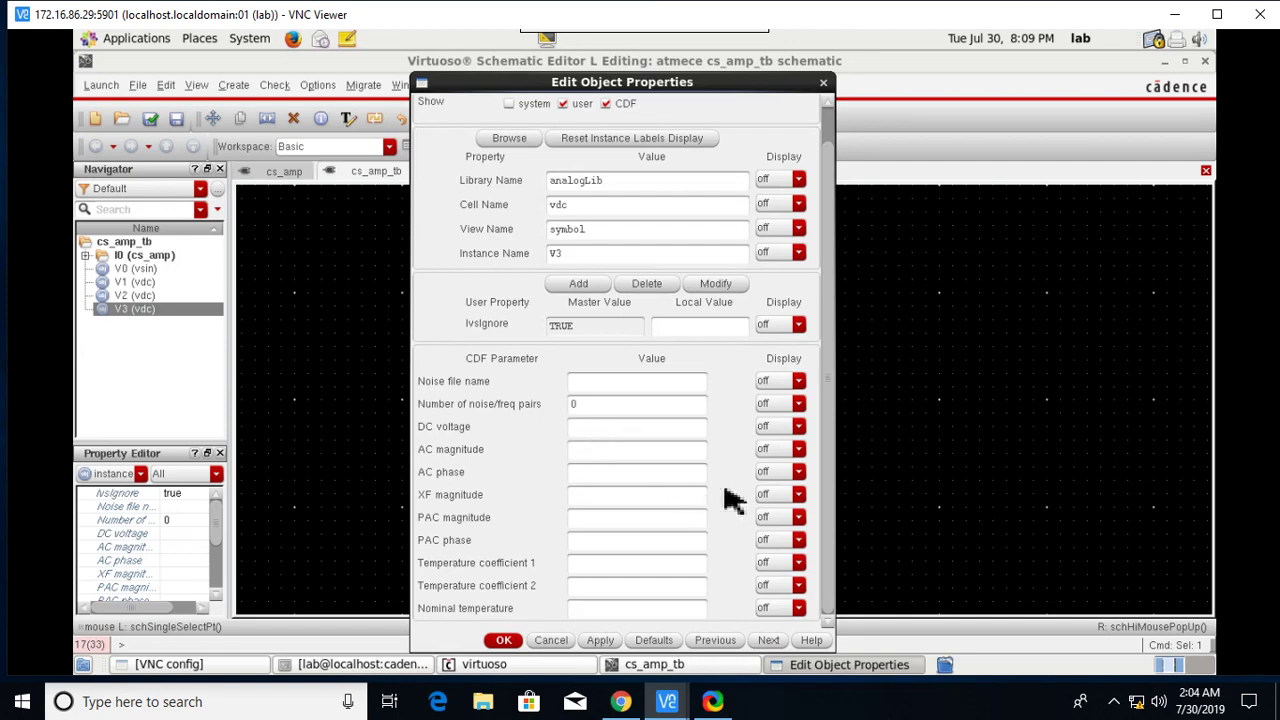
type("1")
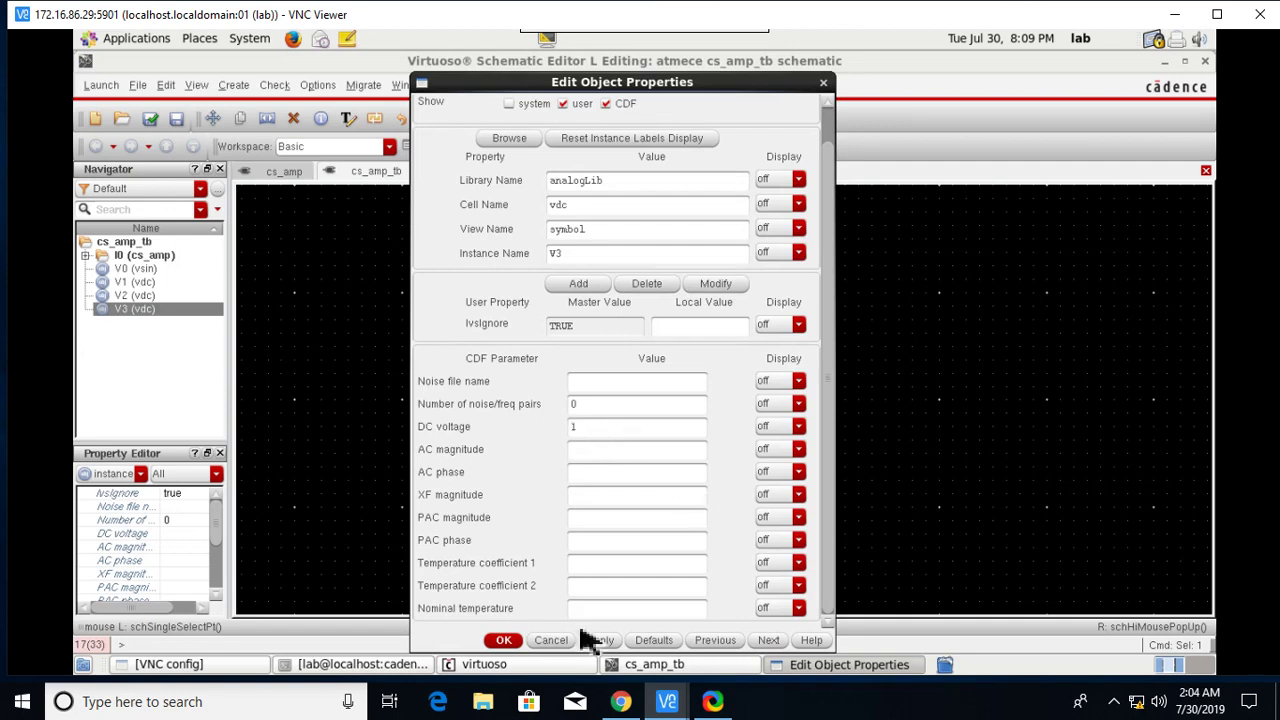
left_click(602, 643)
left_click(540, 641)
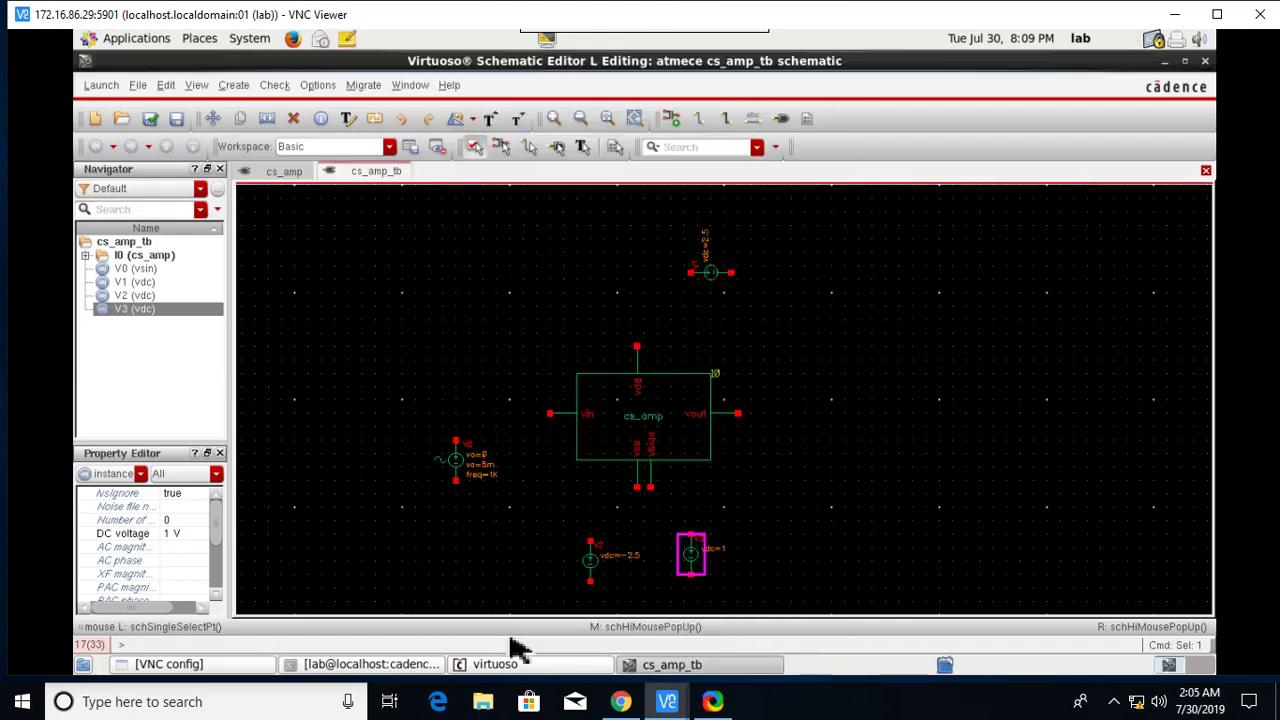
left_click(873, 537)
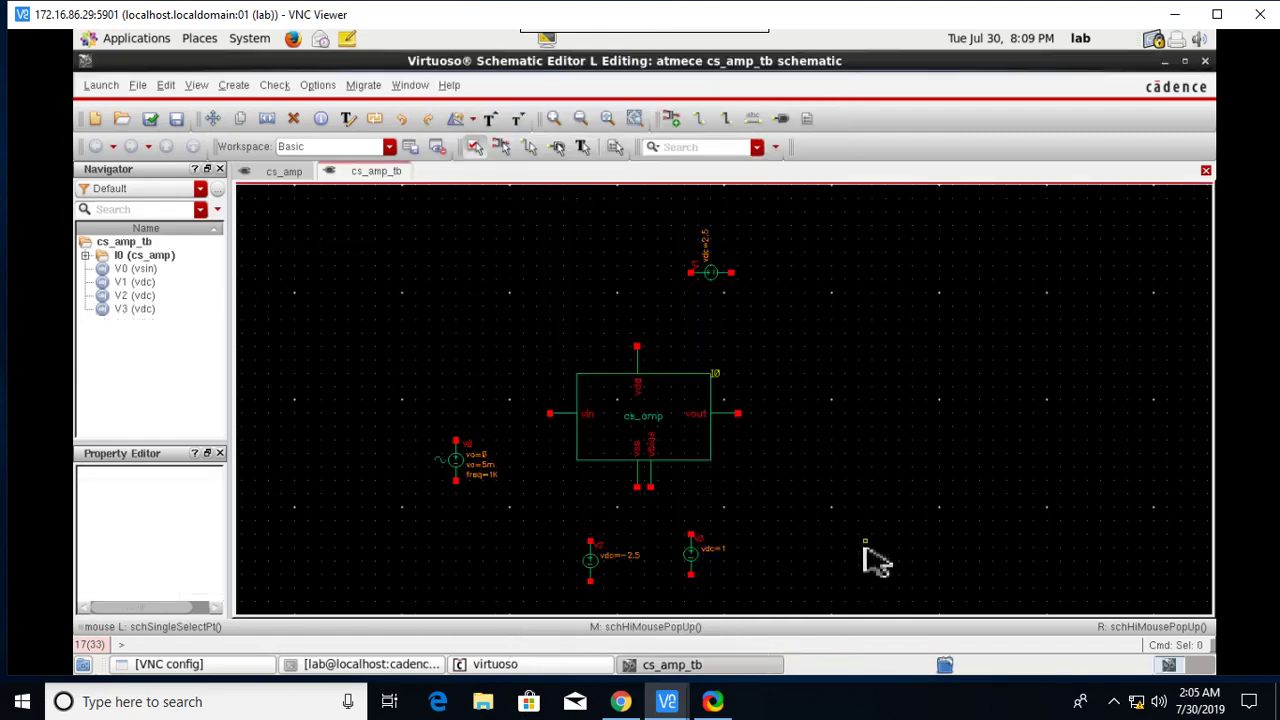
Step: Add an output pin named vout to the right of the cs_amp block's vout terminal
key("p")
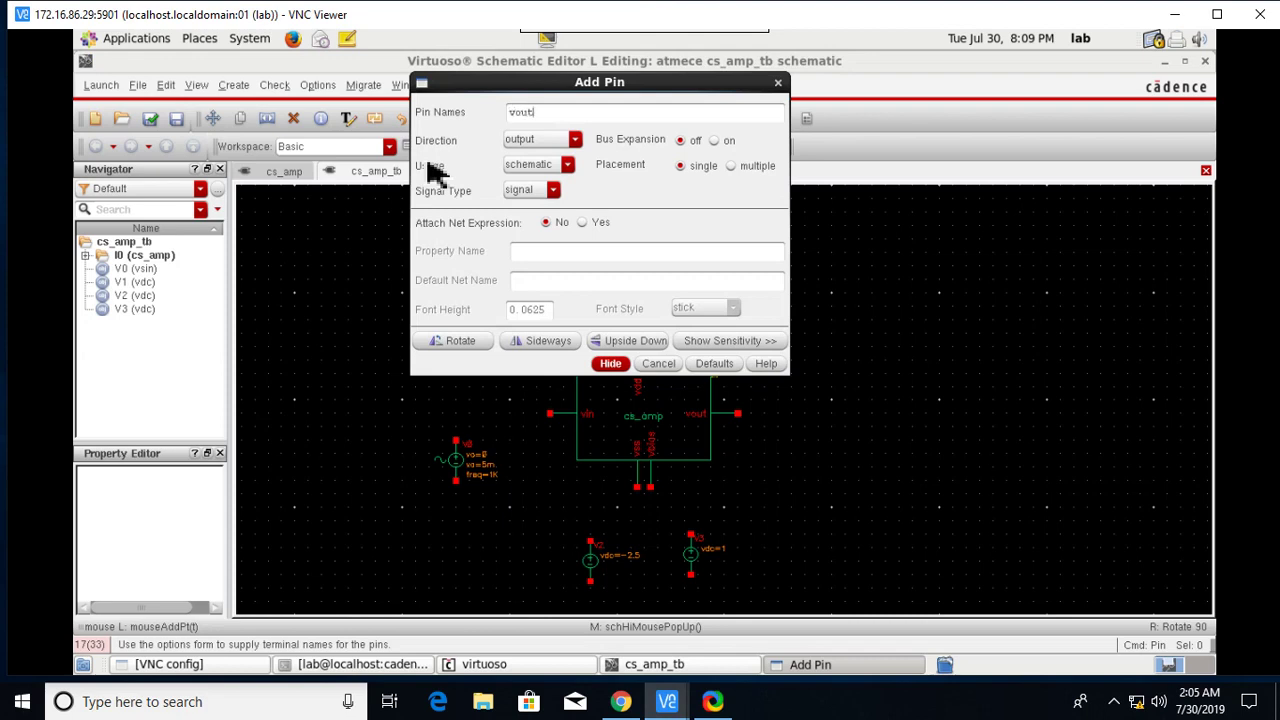
left_click(610, 363)
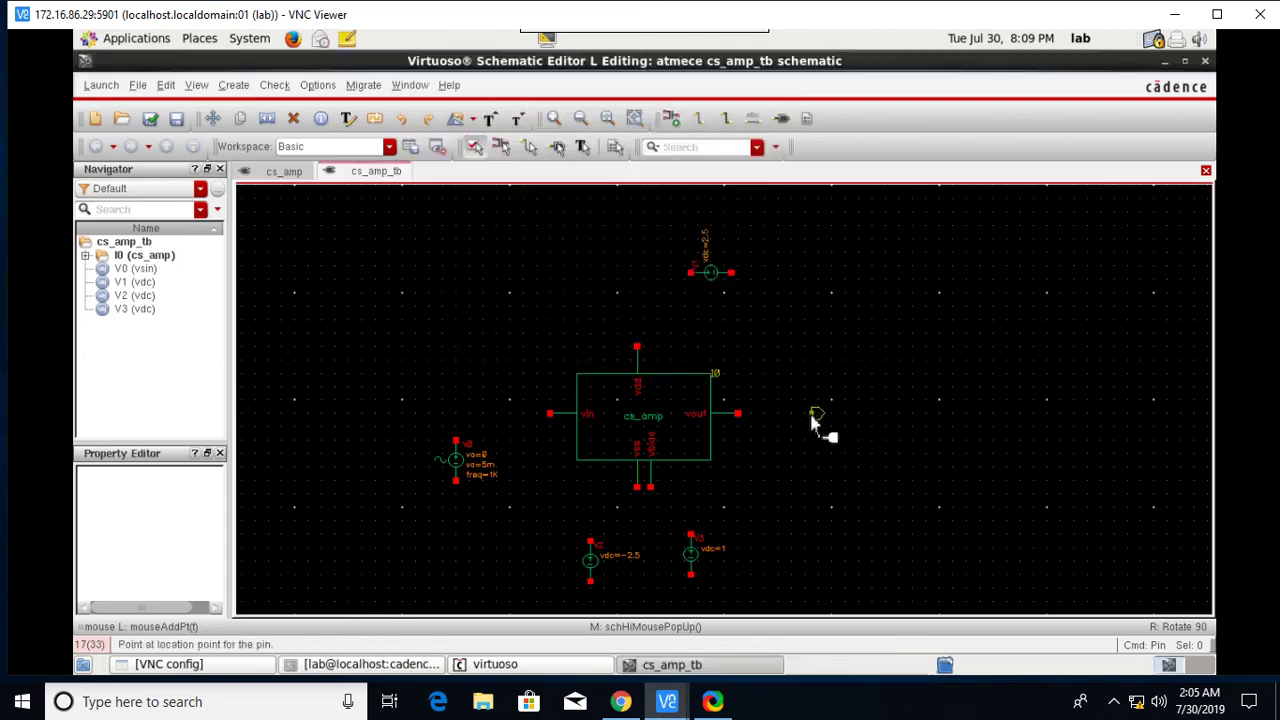
left_click(816, 403)
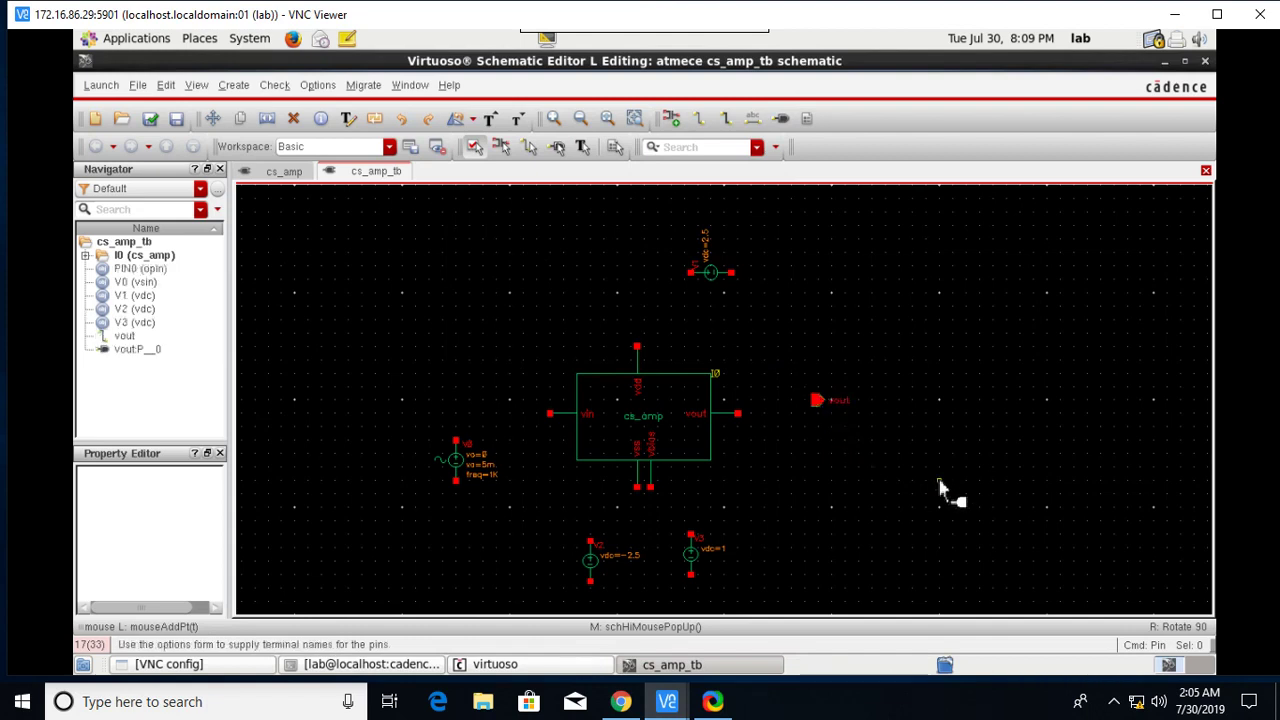
key("Escape")
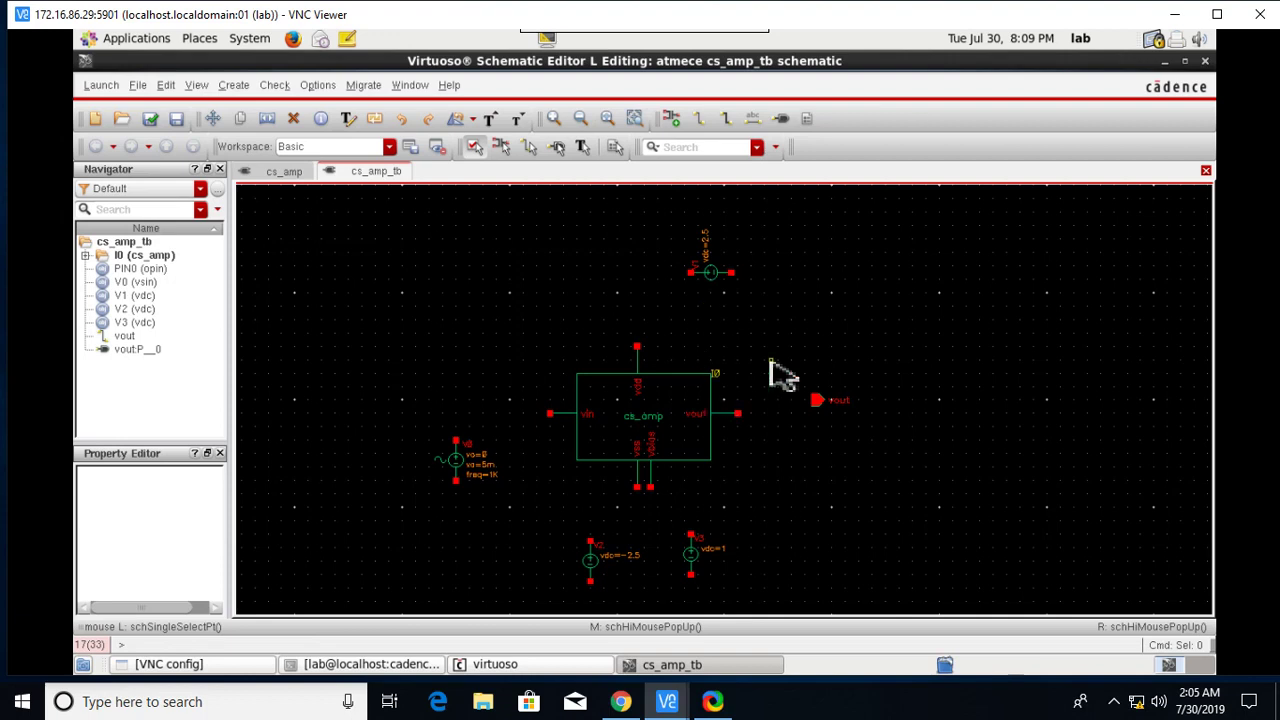
Step: Place three analogLib gnd symbols: below the vsin source, below the -2.5 V source, and to the right of the 2.5 V source
key("i")
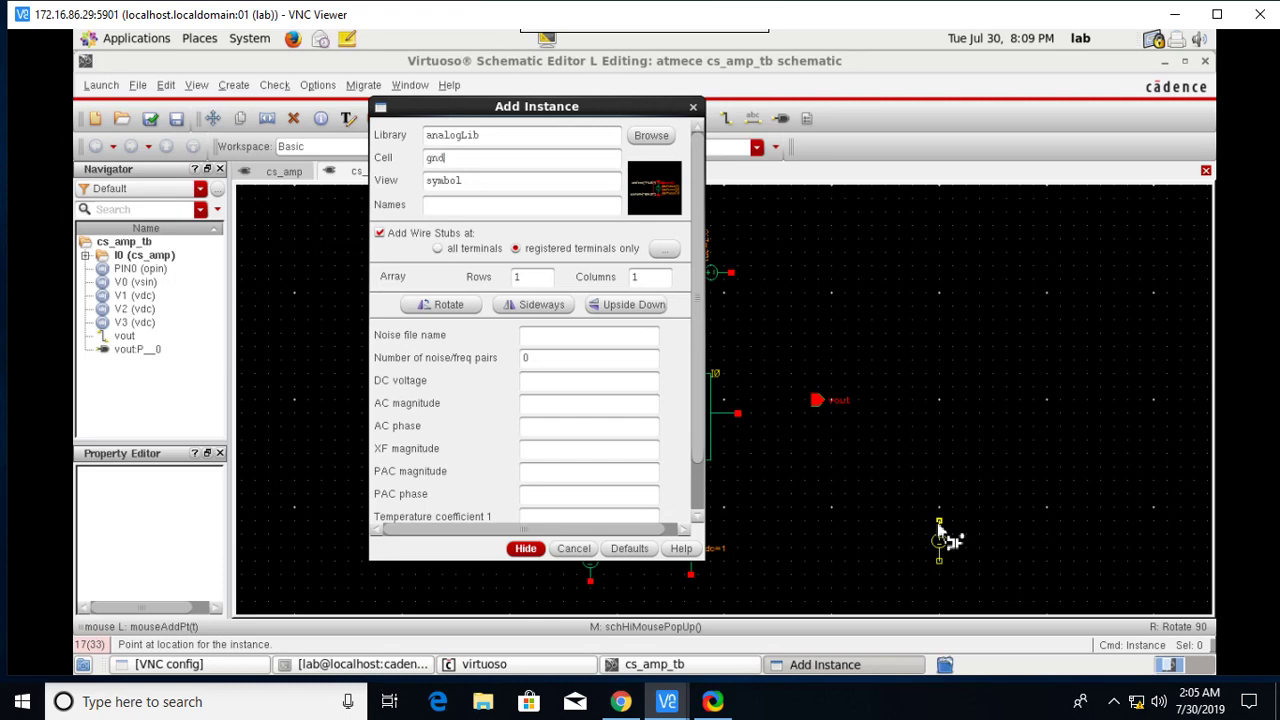
left_click(525, 548)
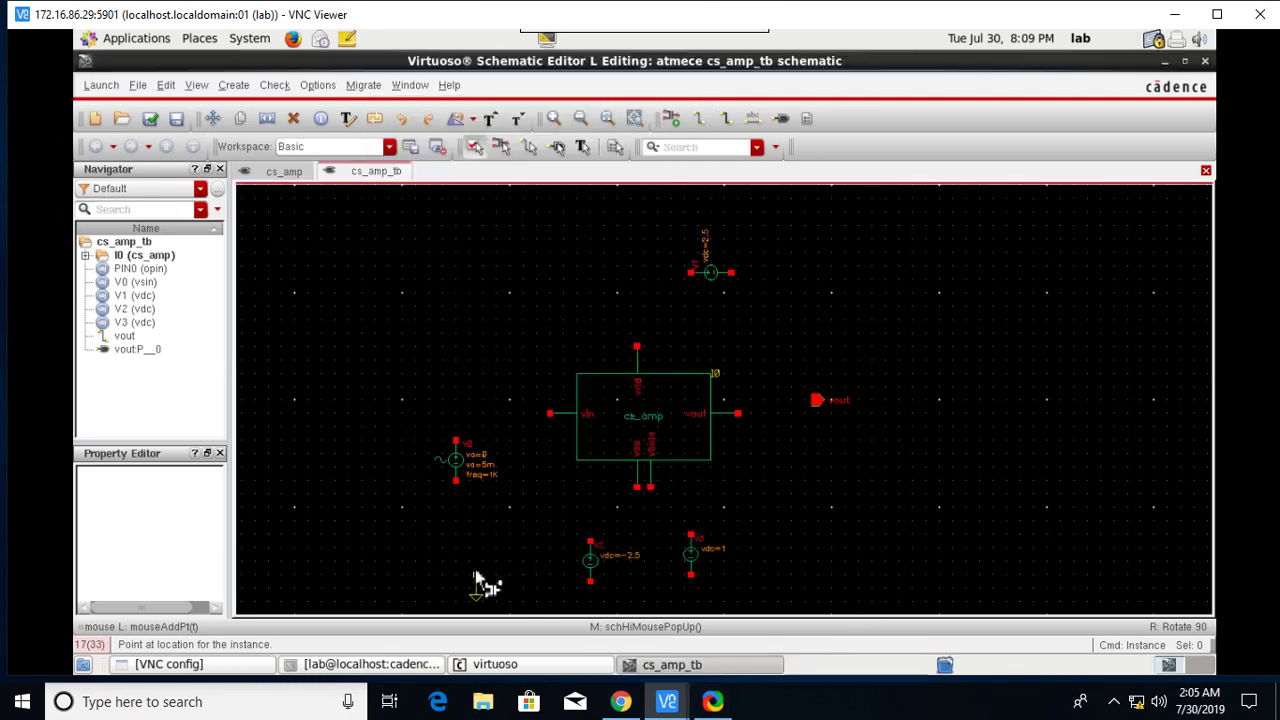
left_click(437, 557)
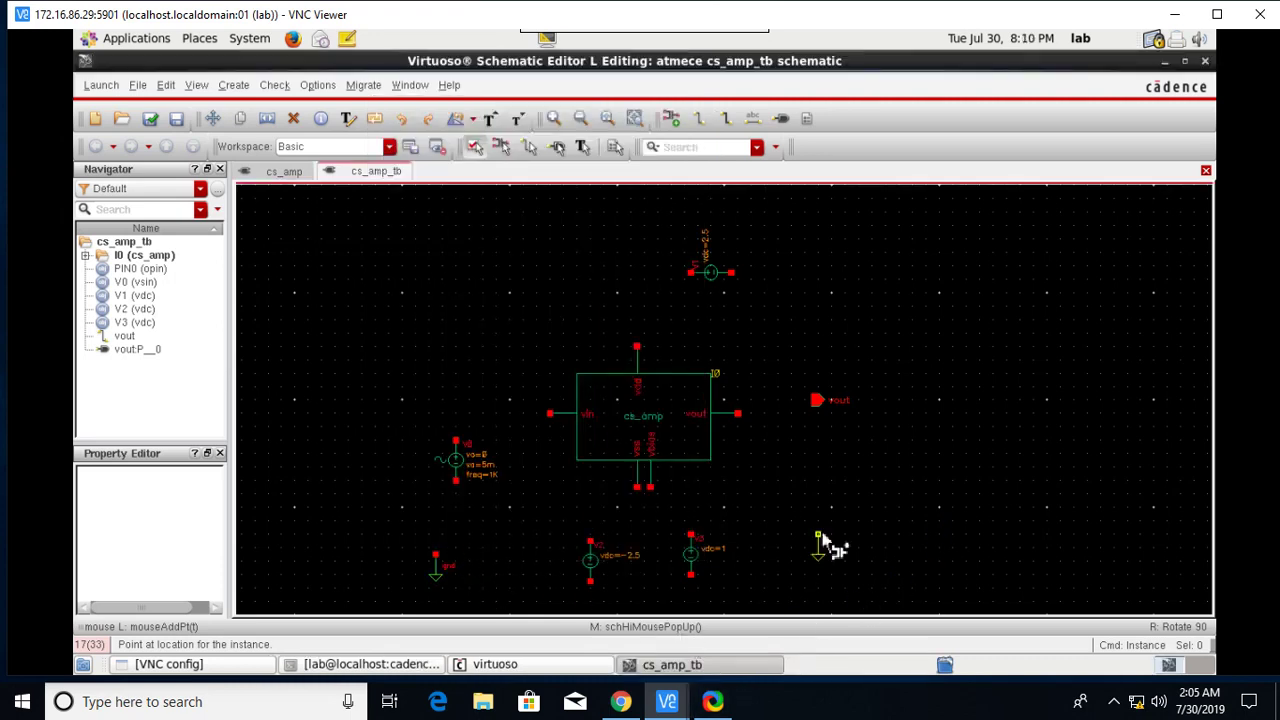
scroll(830, 545, "down", 1)
left_click(595, 531)
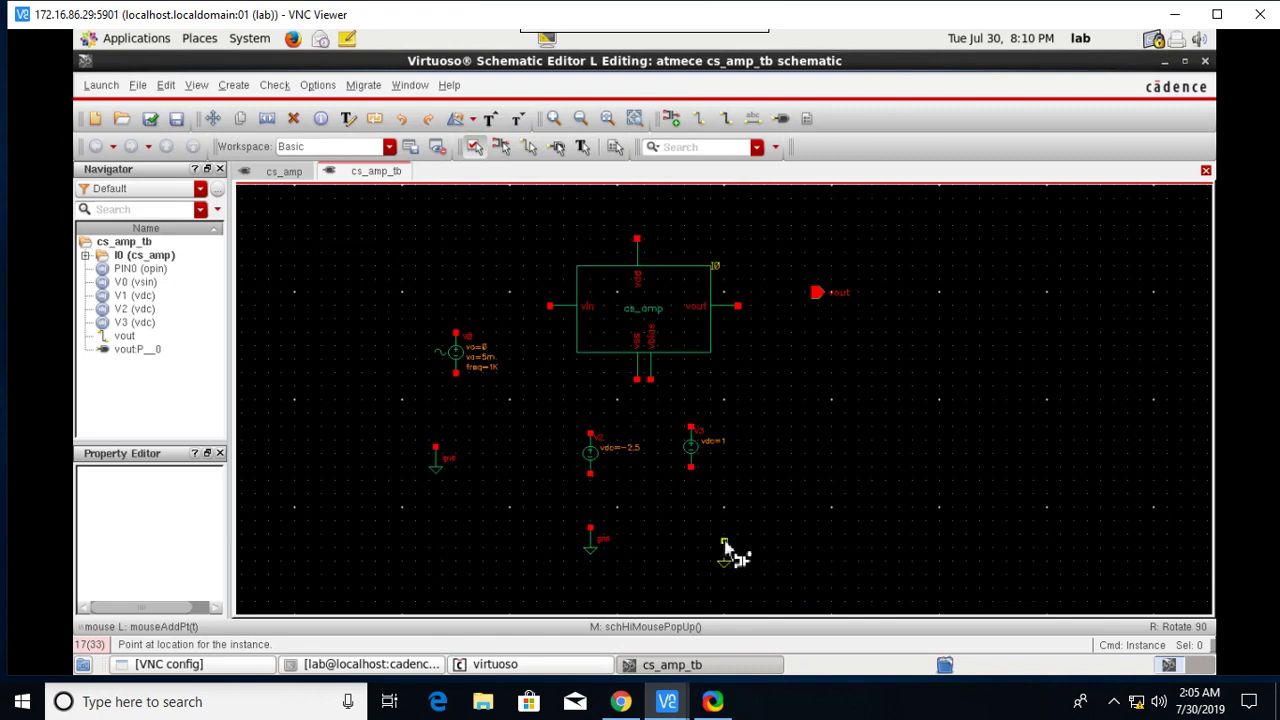
scroll(894, 520, "up", 2)
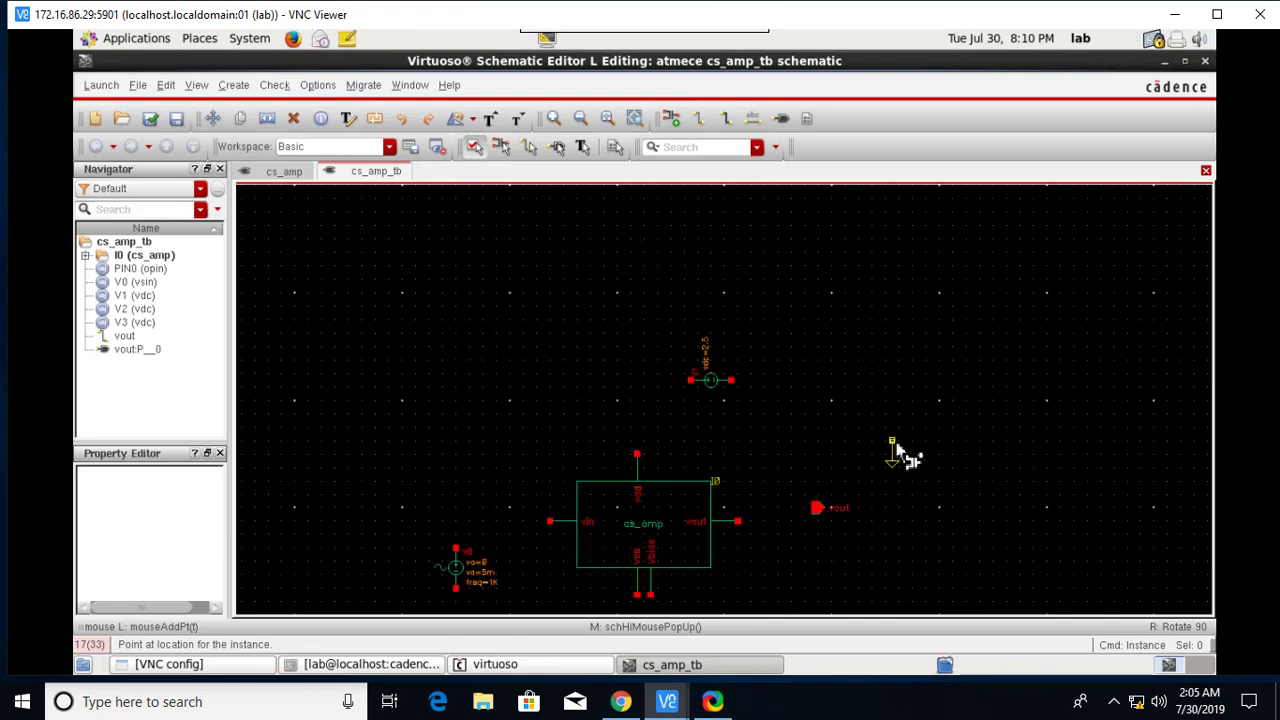
left_click(824, 414)
key("Escape")
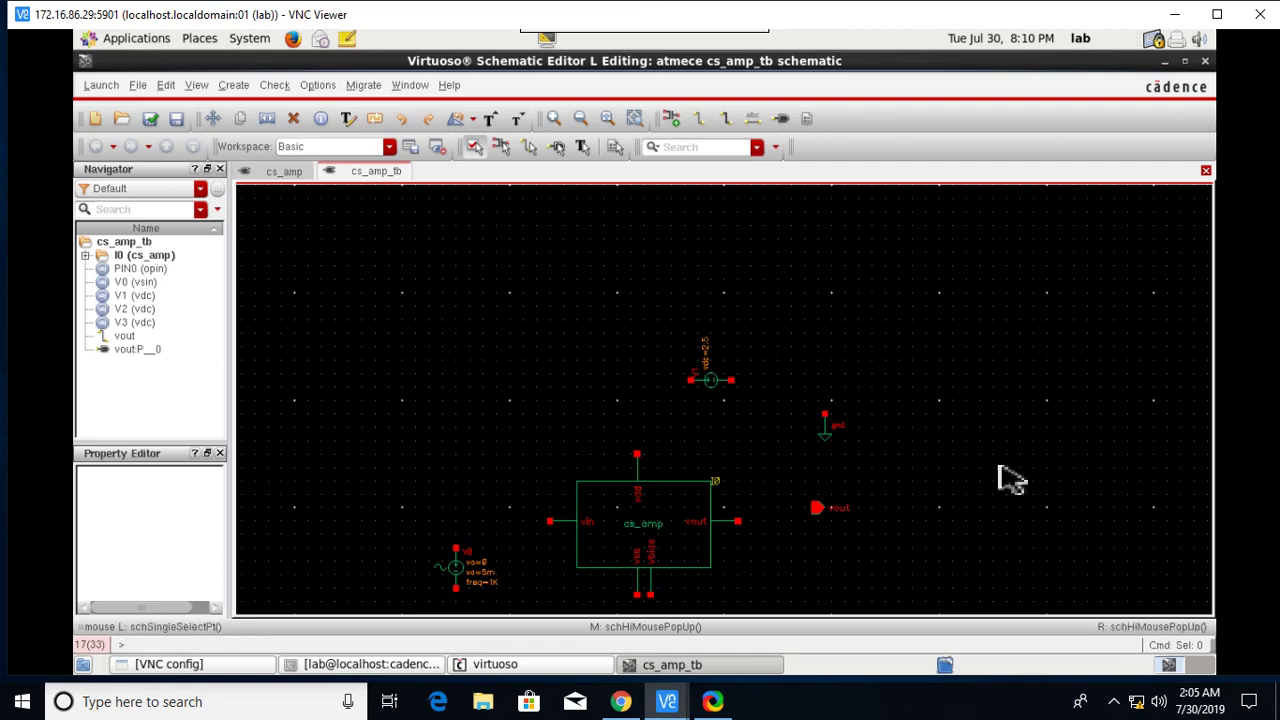
Step: Wire the amplifier's vdd terminal through the 2.5 V source to ground, and its vout terminal to the output pin
left_click(698, 118)
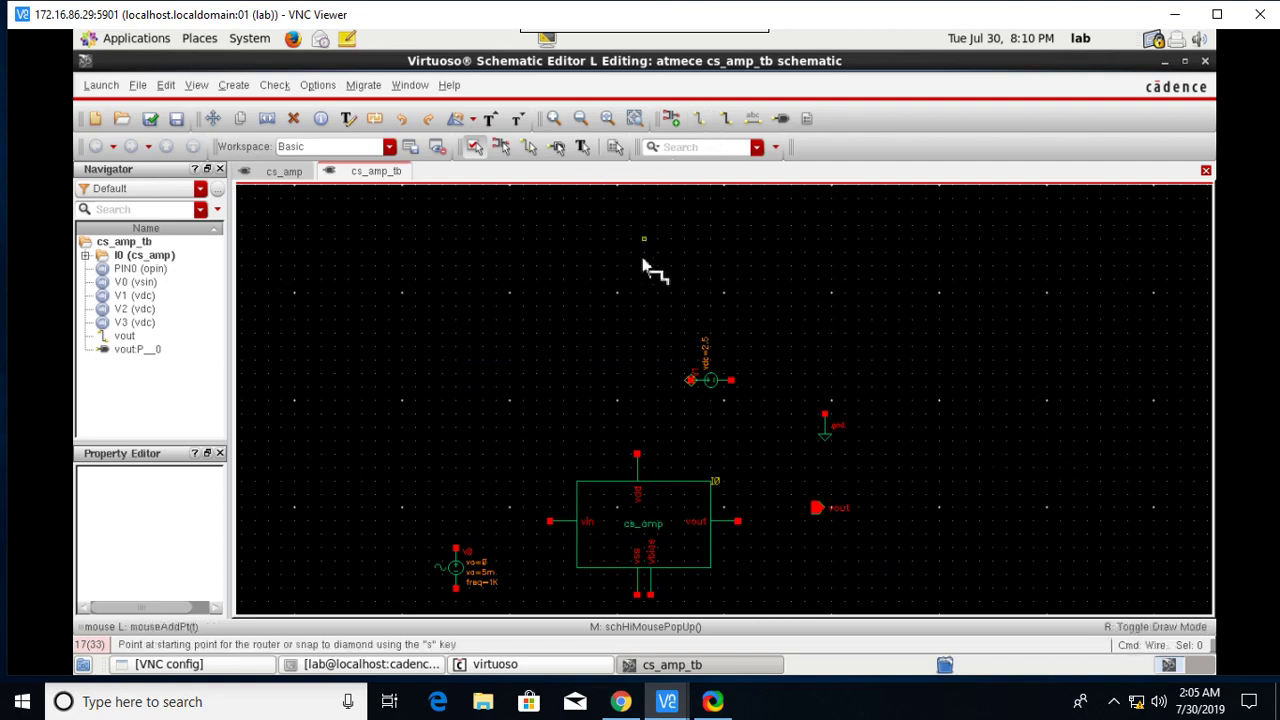
left_click(637, 455)
left_click(690, 380)
left_click(731, 380)
left_click(827, 416)
left_click(737, 523)
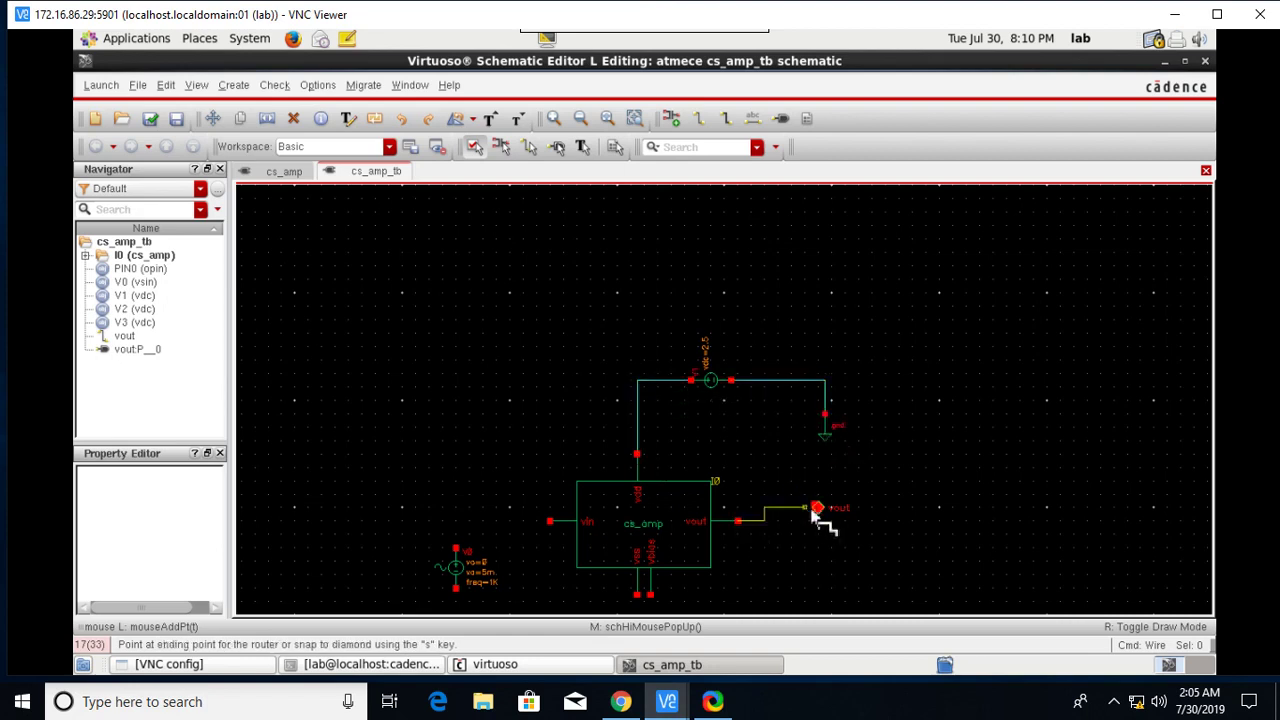
left_click(817, 508)
Step: Wire the vsin source between the amplifier's vin terminal and the ground symbol below the source
scroll(785, 534, "down", 2)
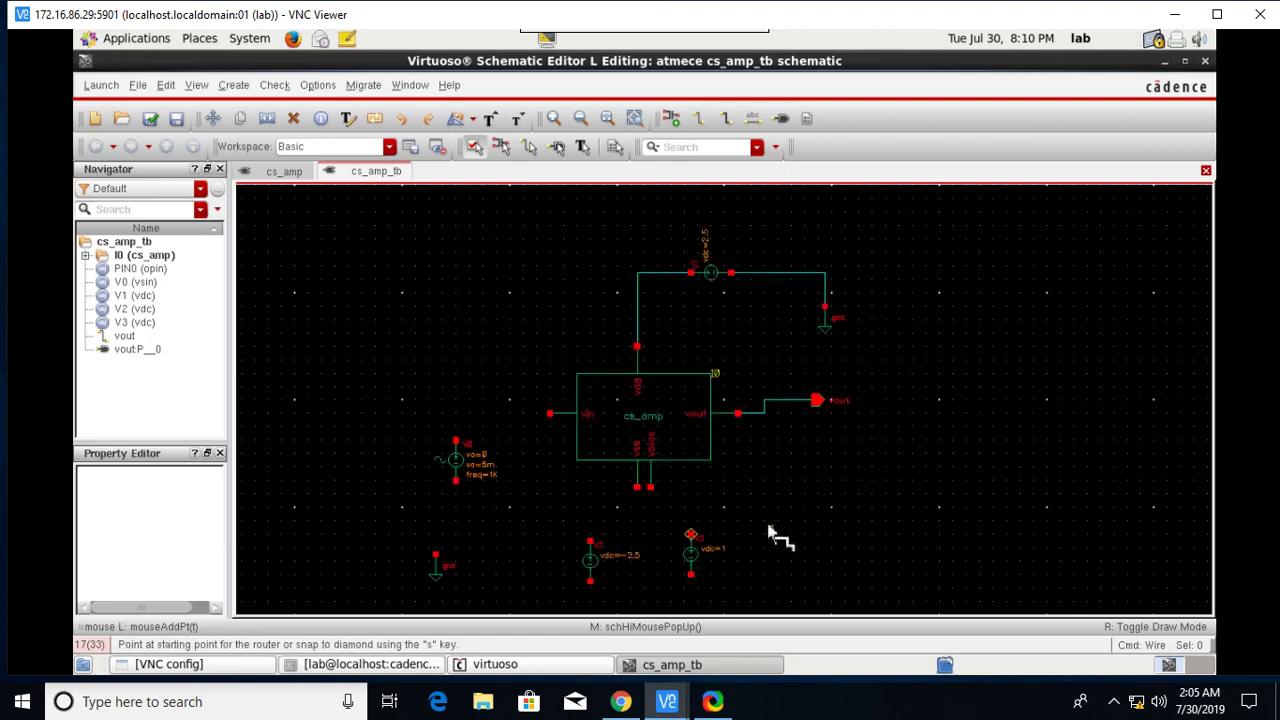
left_click(455, 441)
left_click(549, 414)
left_click(435, 553)
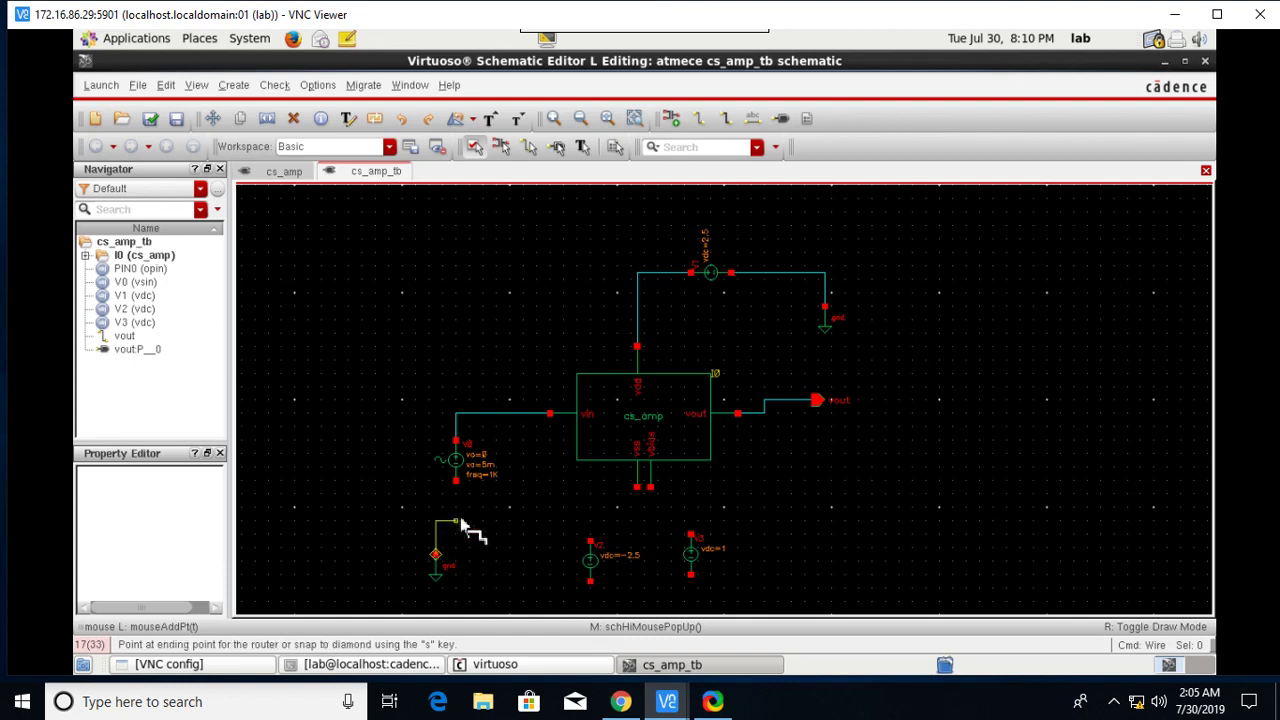
left_click(457, 482)
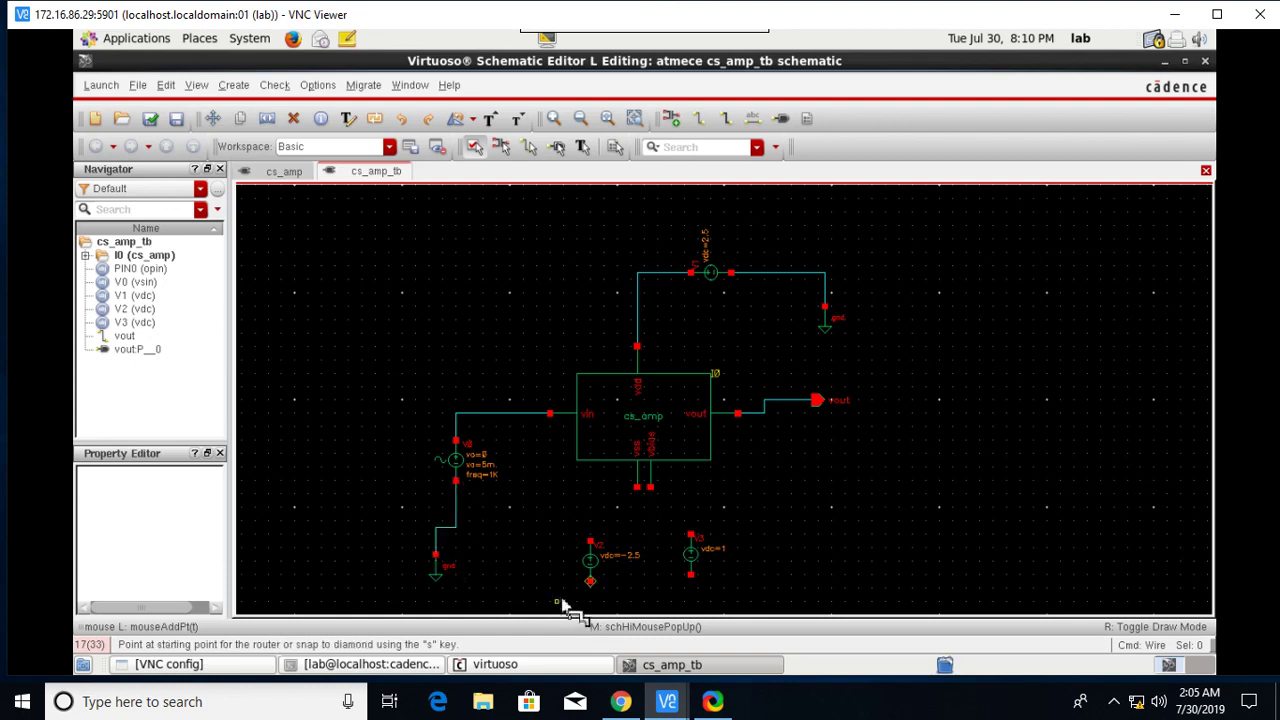
Step: Wire the amplifier's vss terminal to the -2.5 V source and its vbias terminal to the 1 V source
left_click(590, 541)
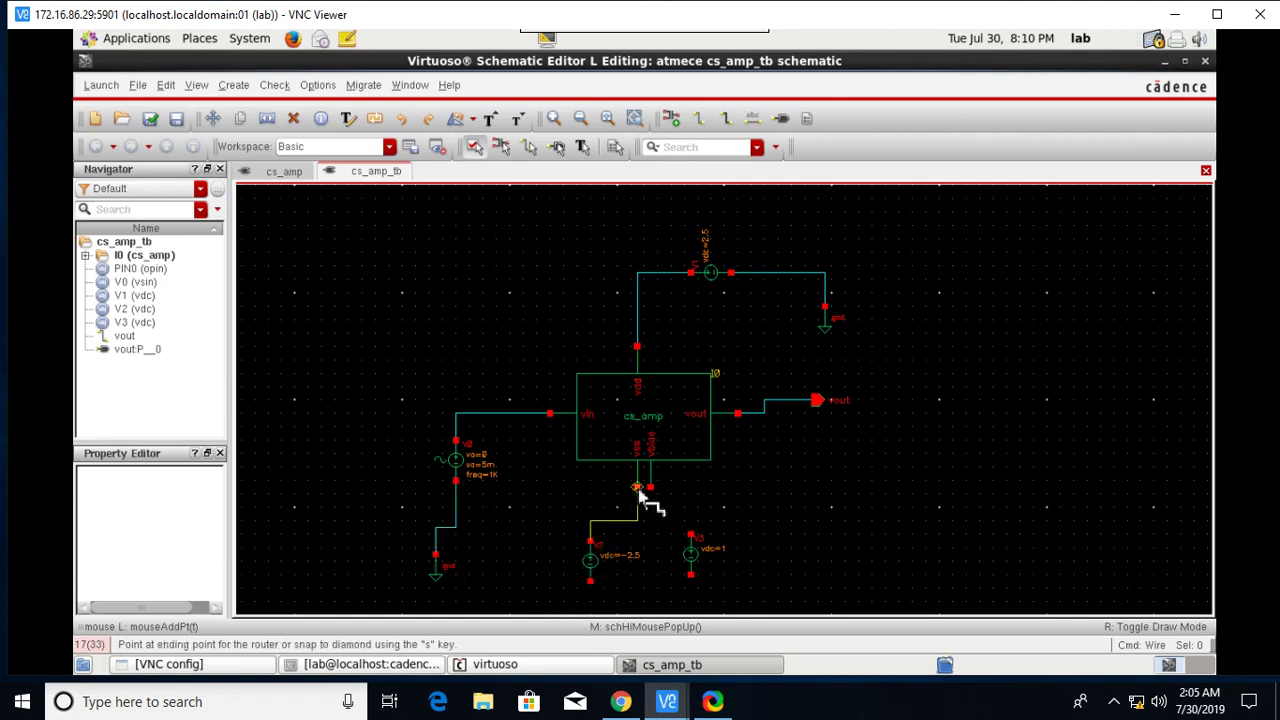
left_click(638, 488)
left_click(650, 488)
left_click(691, 536)
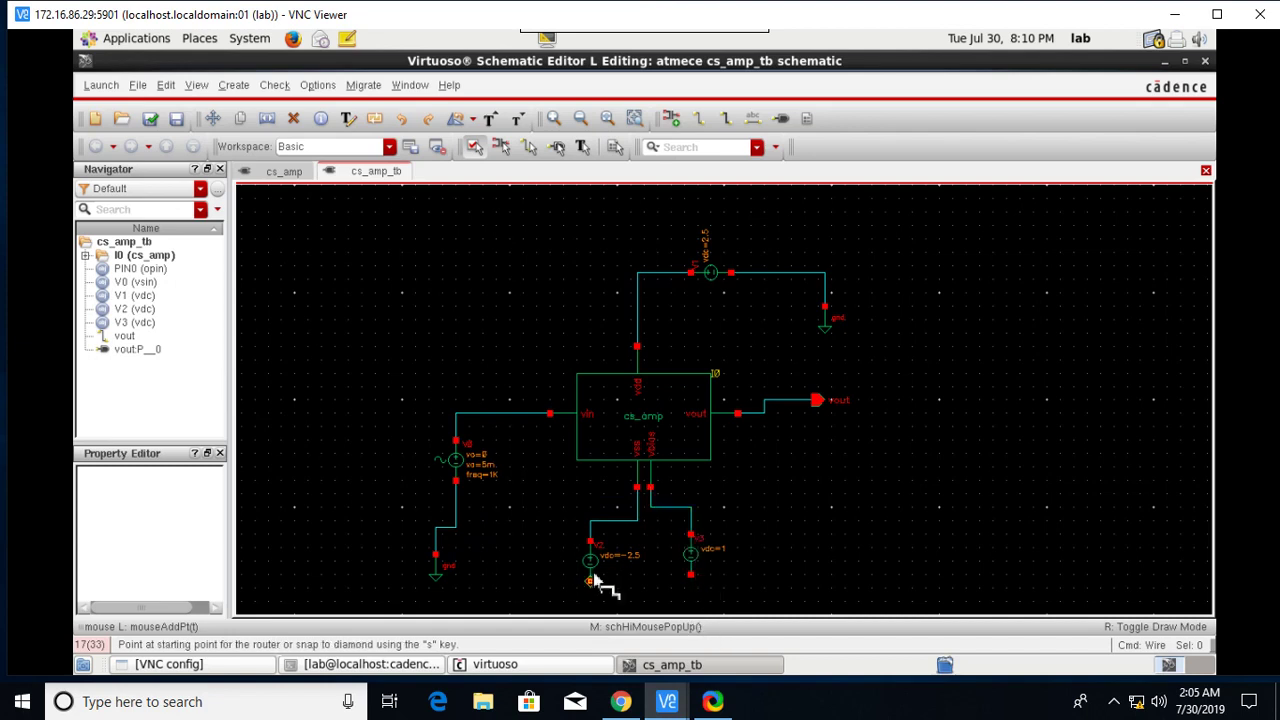
Step: Wire the lower terminals of the -2.5 V and 1 V sources to the ground symbols below them
scroll(643, 571, "down", 3)
left_click(590, 367)
left_click(590, 421)
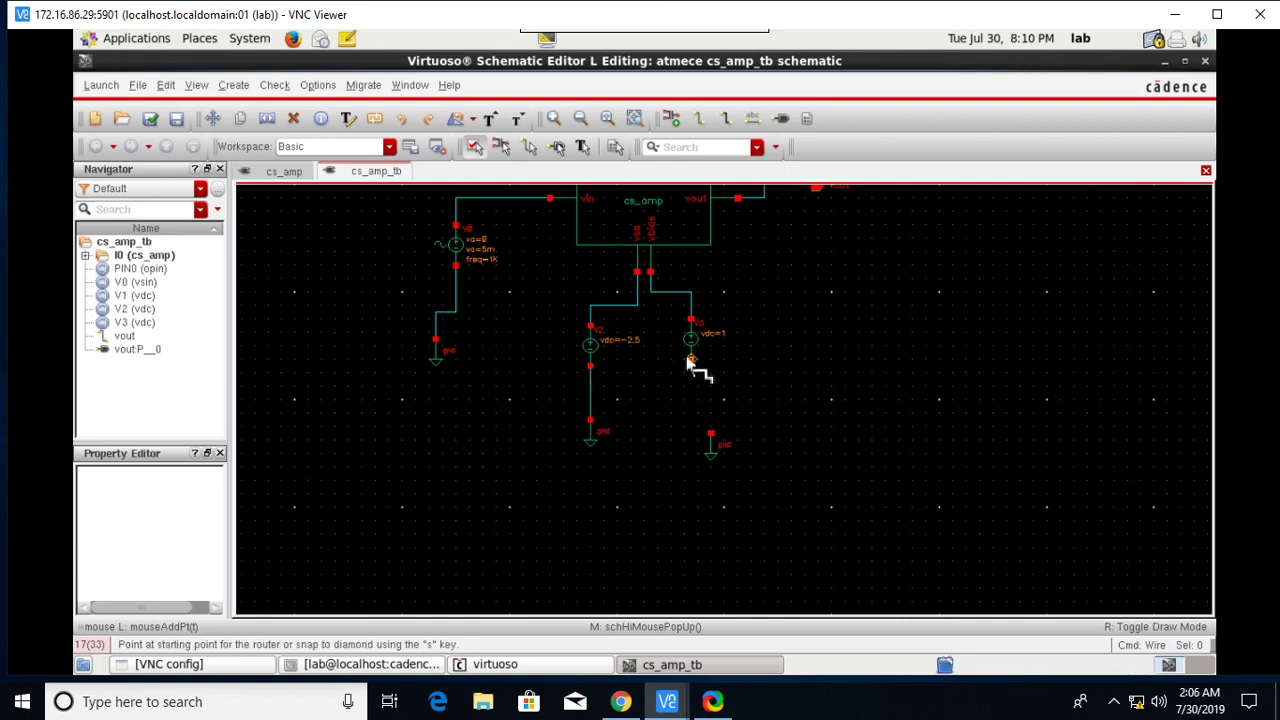
left_click(690, 360)
left_click(710, 433)
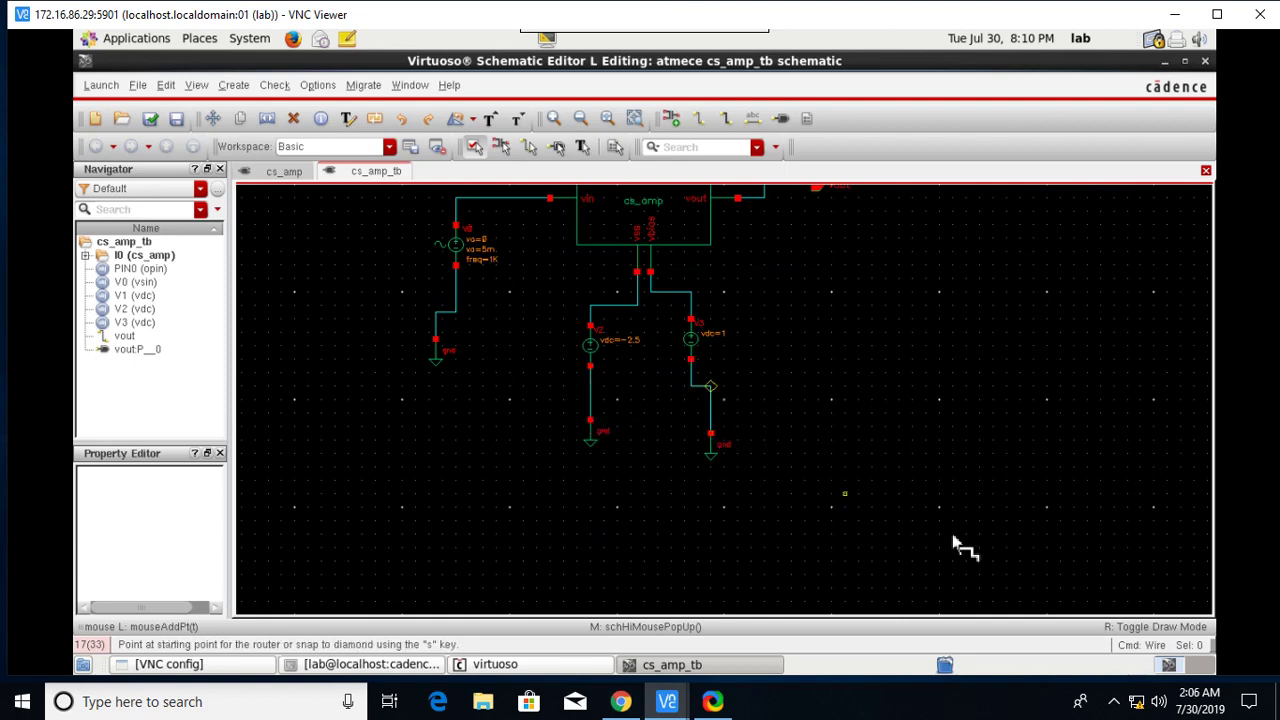
Step: Check and save the cs_amp_tb schematic
left_click(152, 119)
scroll(580, 394, "up", 5)
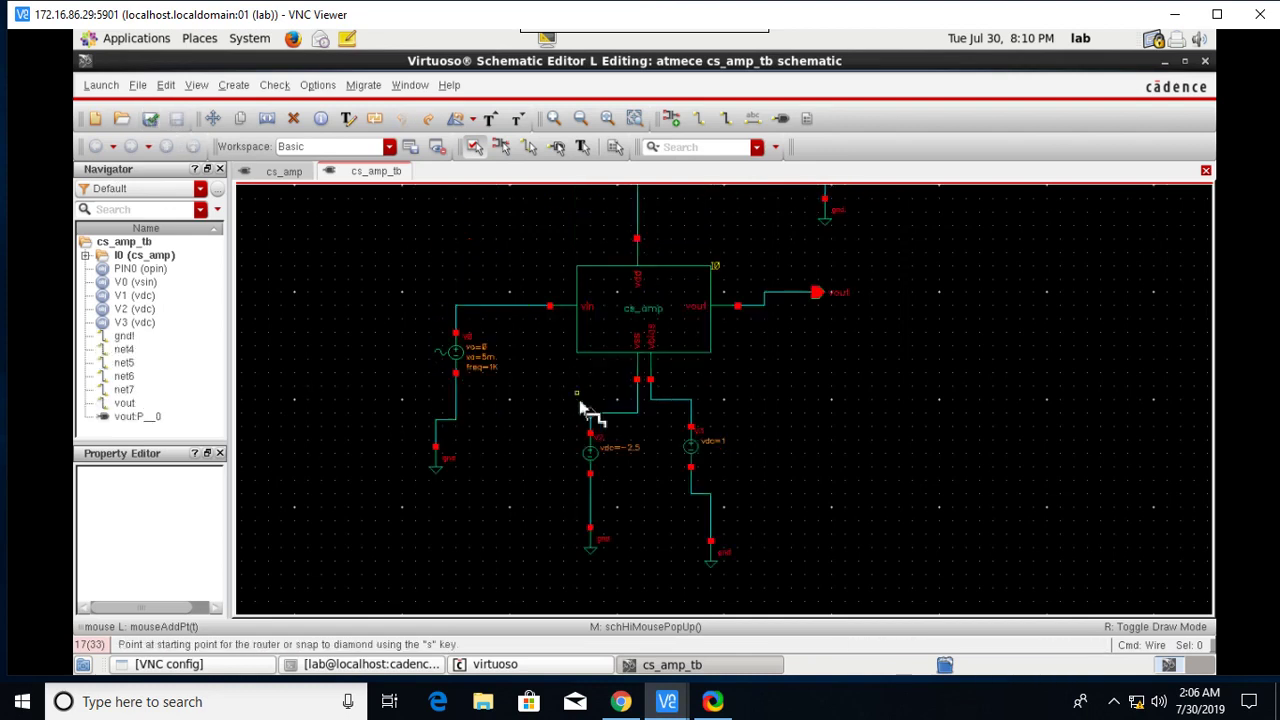
scroll(610, 500, "down", 2)
scroll(545, 506, "down", 2)
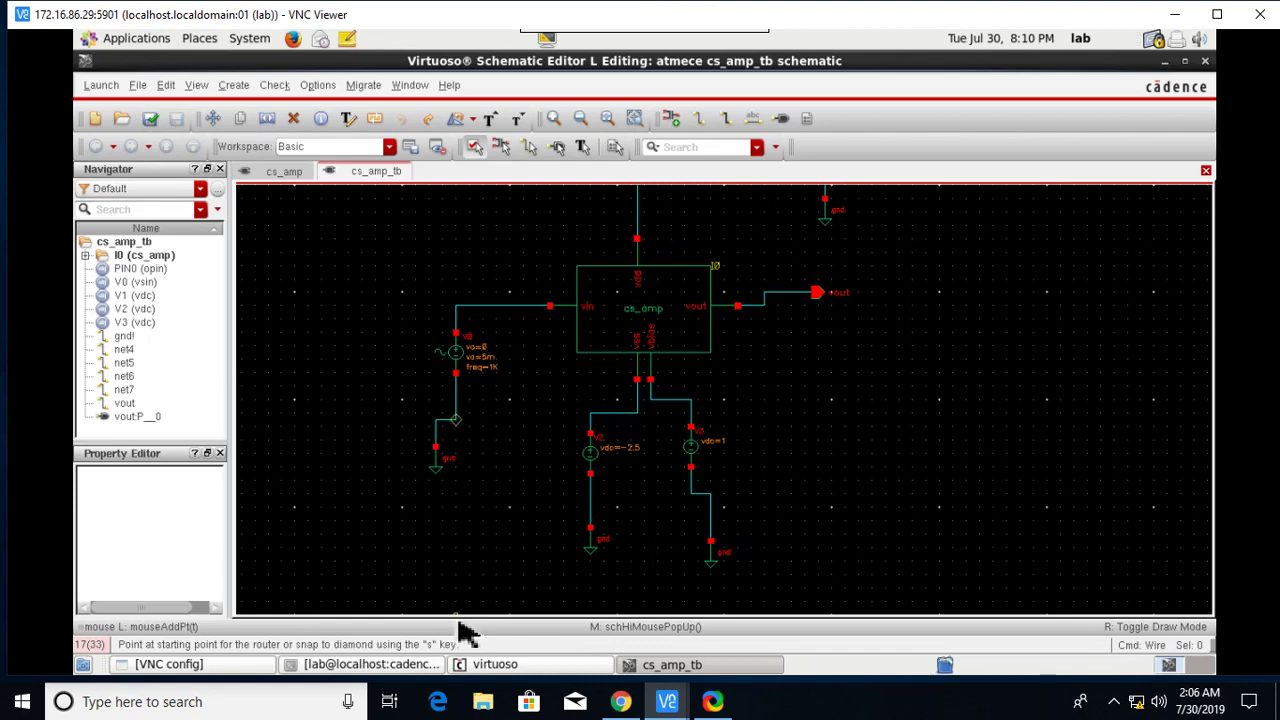
scroll(731, 342, "up", 2)
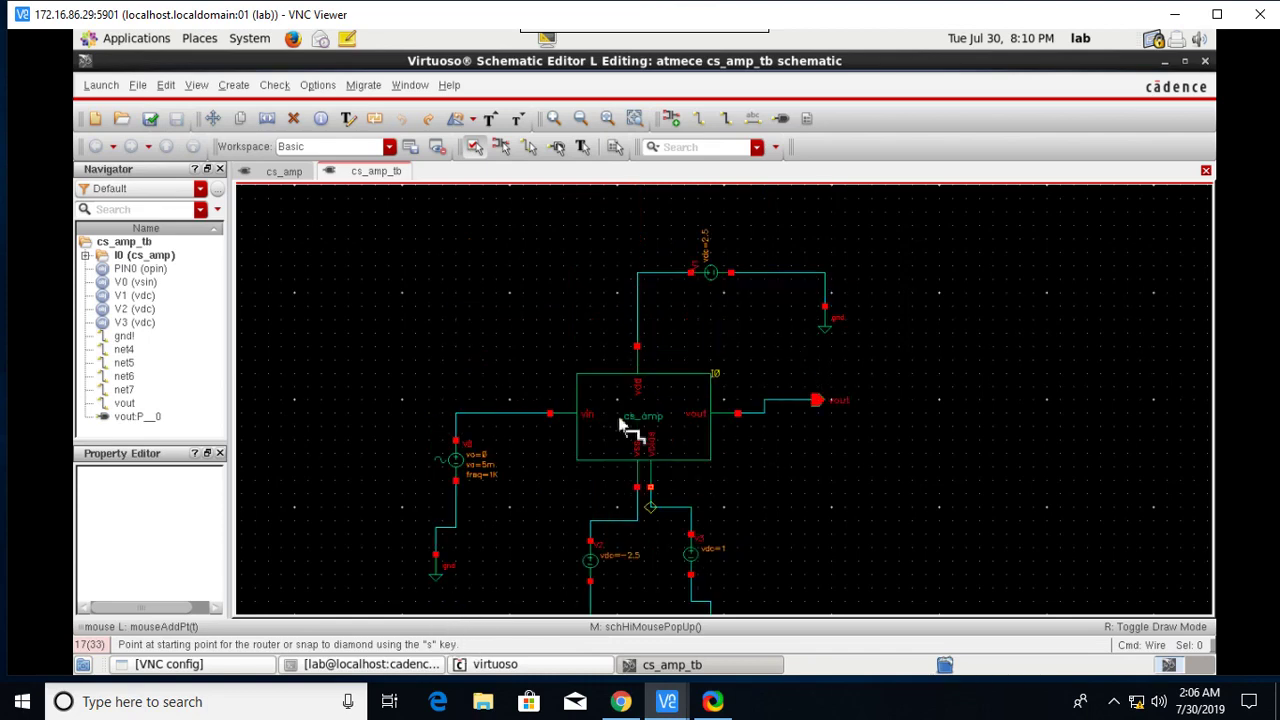
left_click(1114, 701)
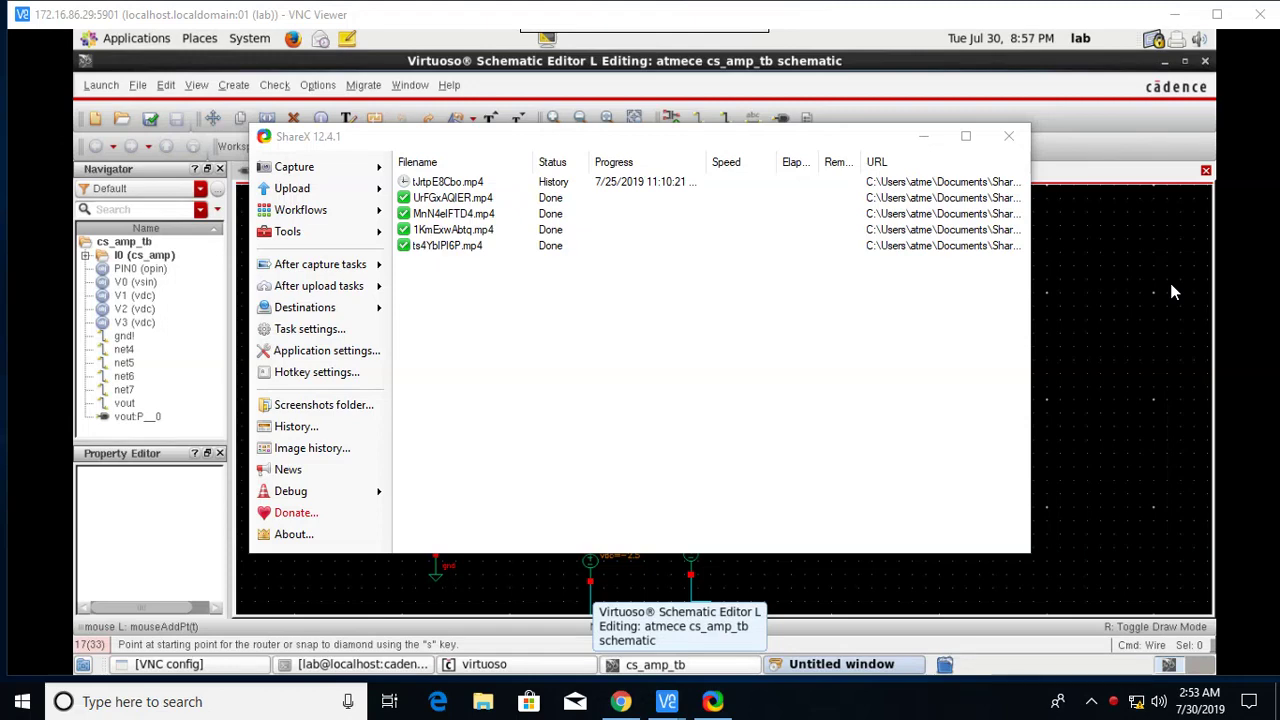
left_click(923, 136)
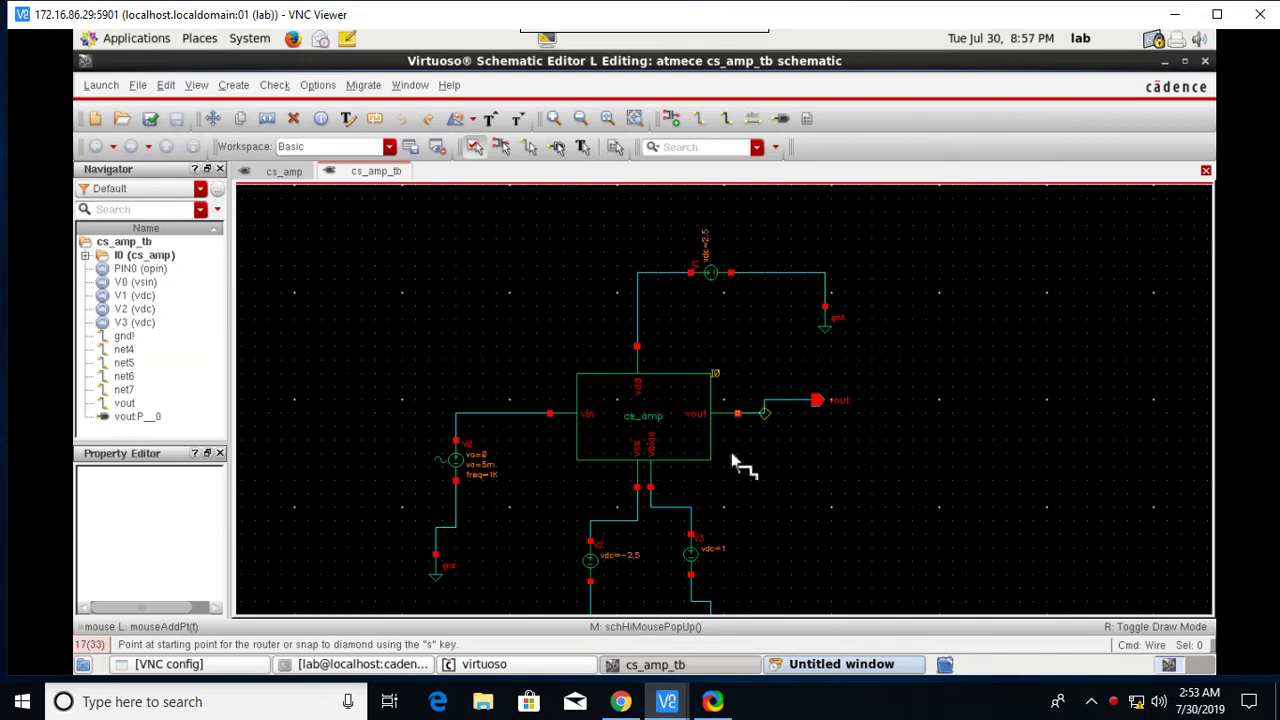
scroll(772, 462, "down", 3)
scroll(772, 462, "up", 2)
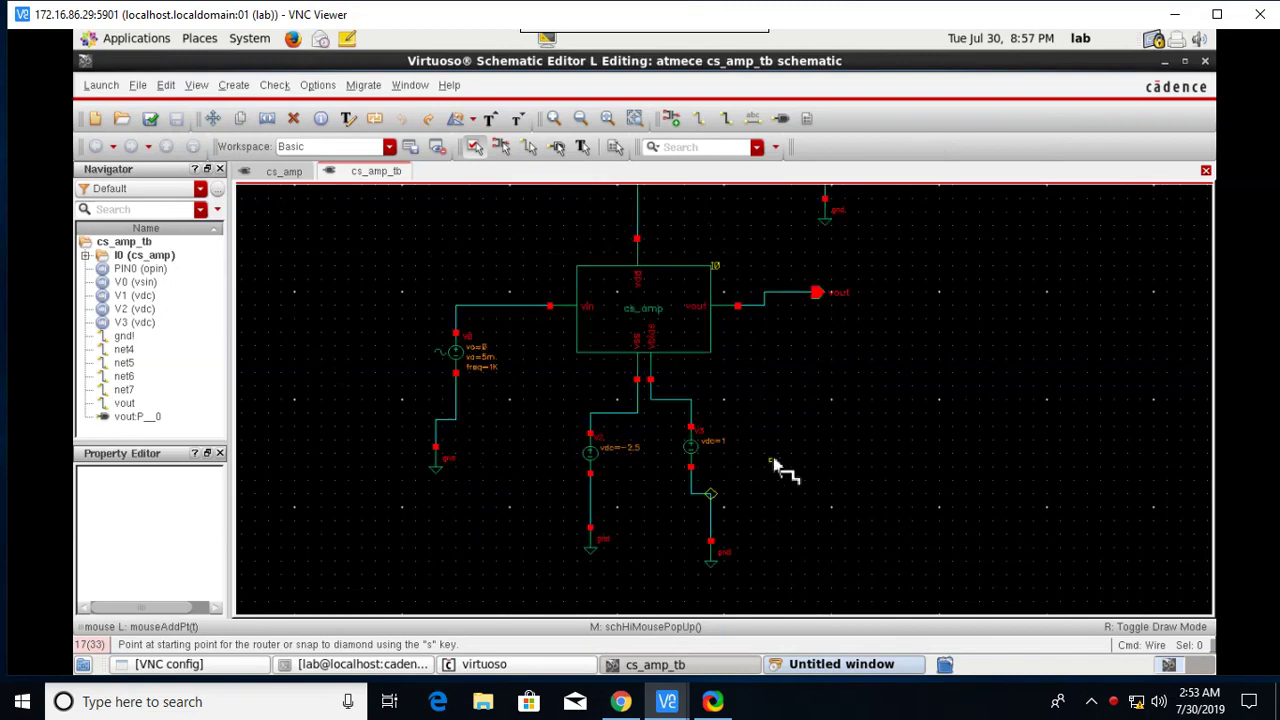
Step: Launch ADE L for the test bench and add a transient analysis with stop time 5m and moderate accuracy
left_click(100, 86)
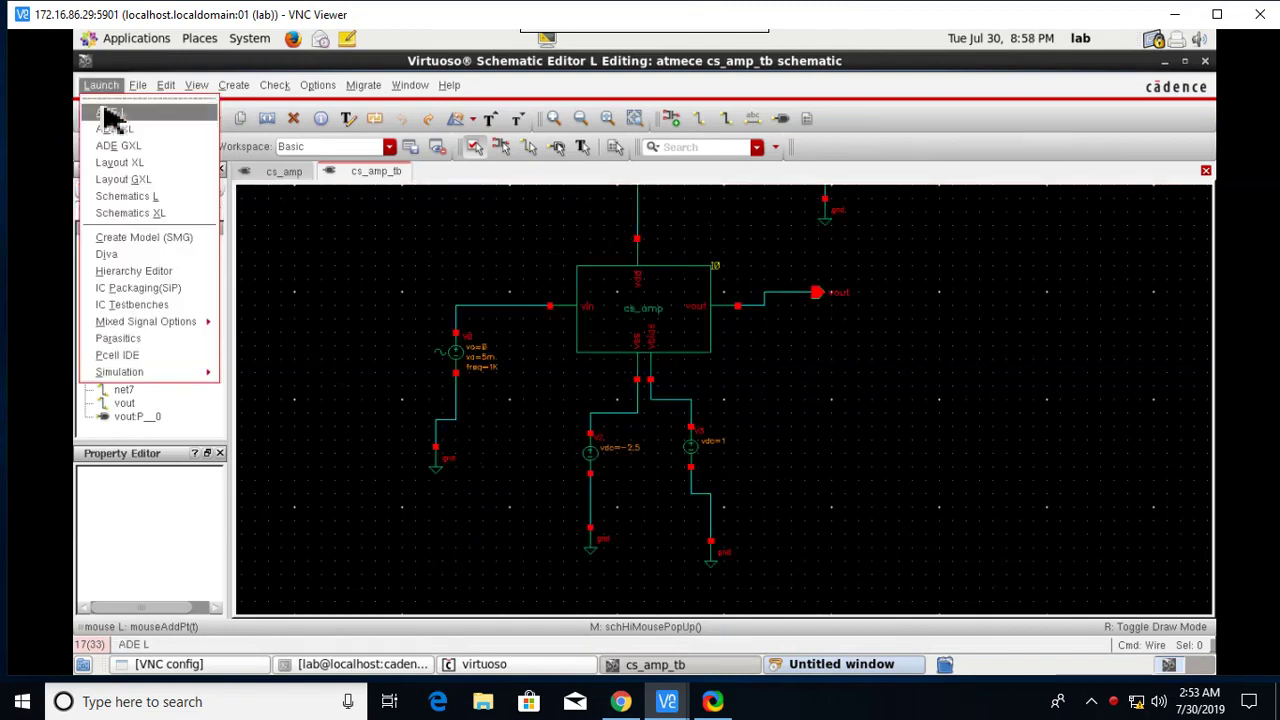
left_click(110, 122)
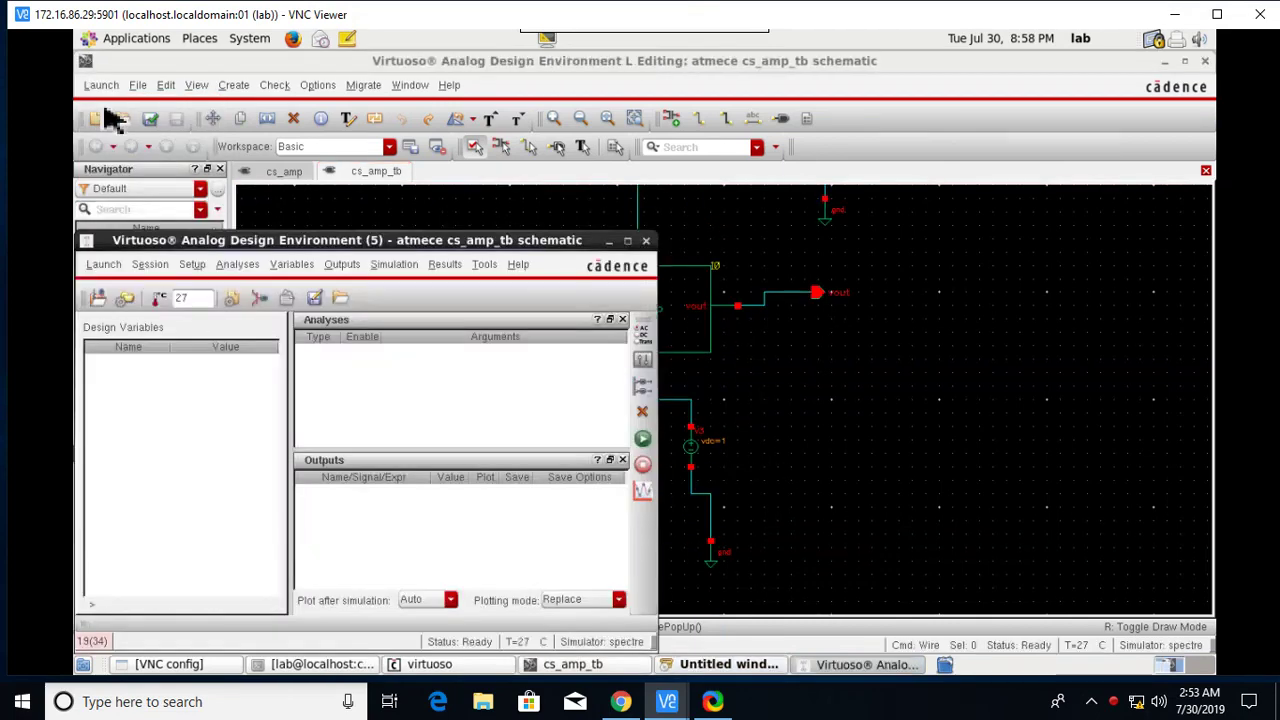
left_click(643, 340)
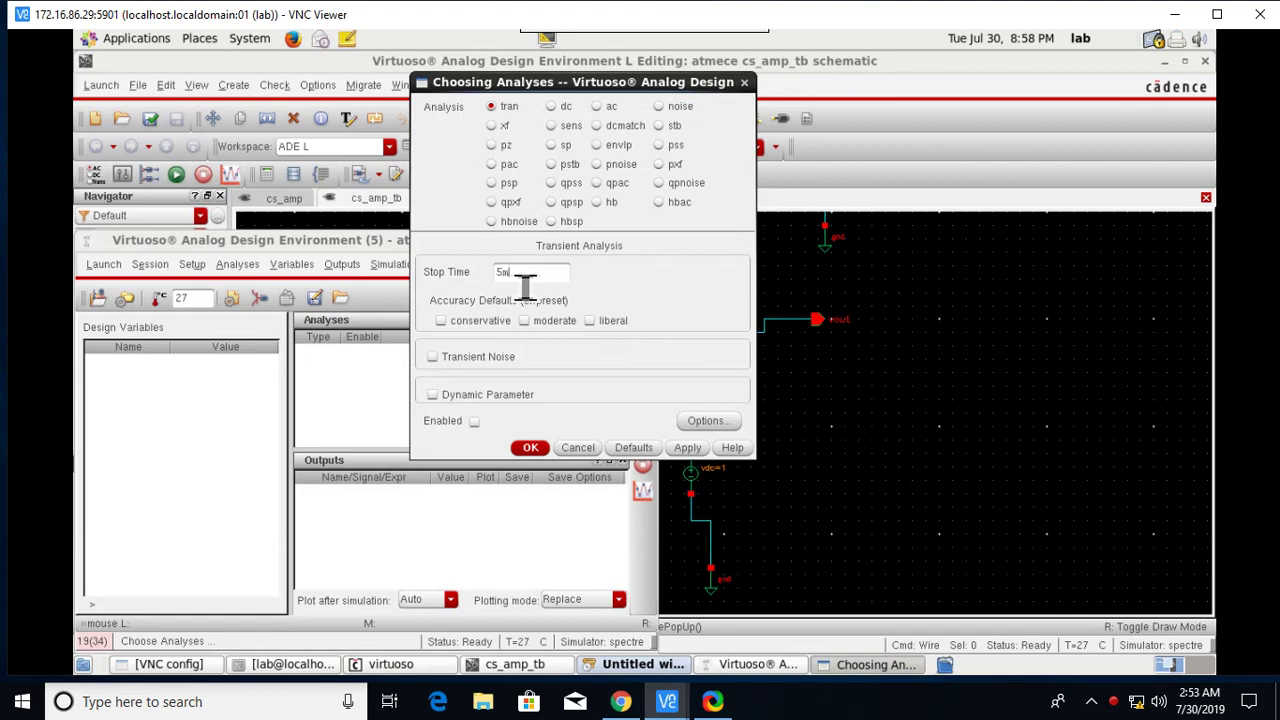
left_click(524, 320)
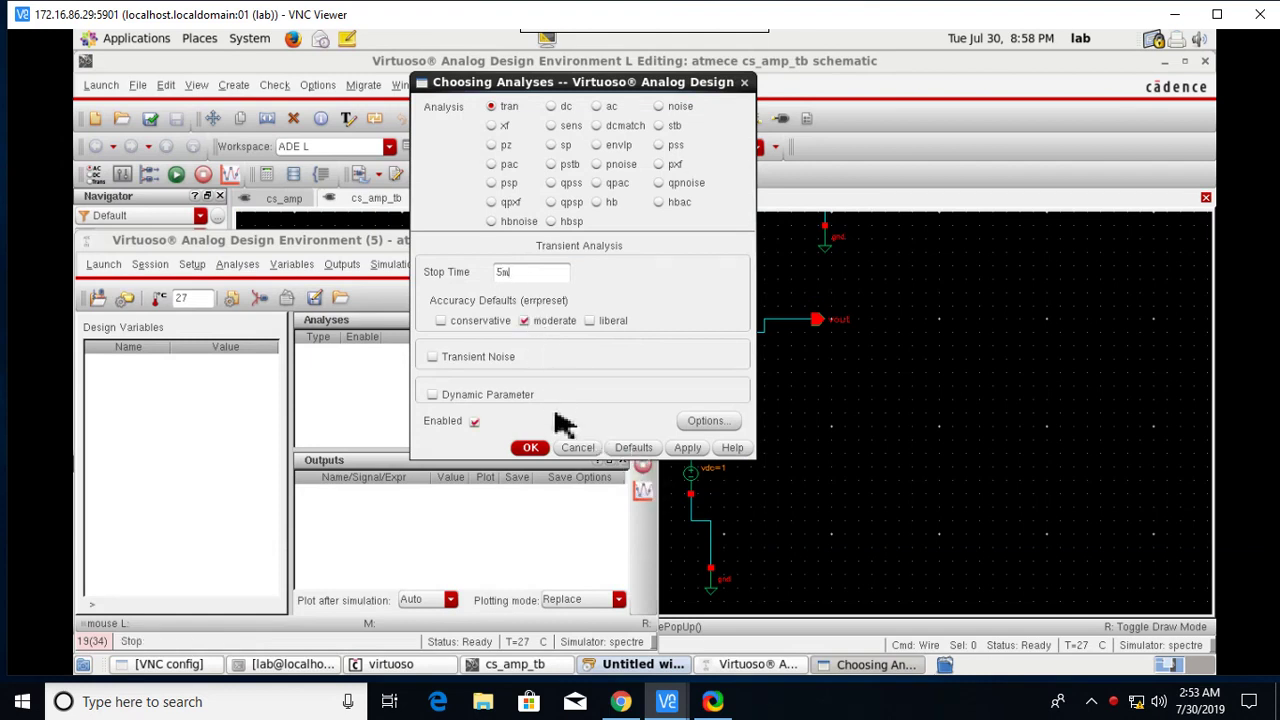
left_click(690, 447)
Step: Set up a DC analysis that saves the operating point and sweeps the vsin source's DC voltage from -5 to 5
left_click(553, 106)
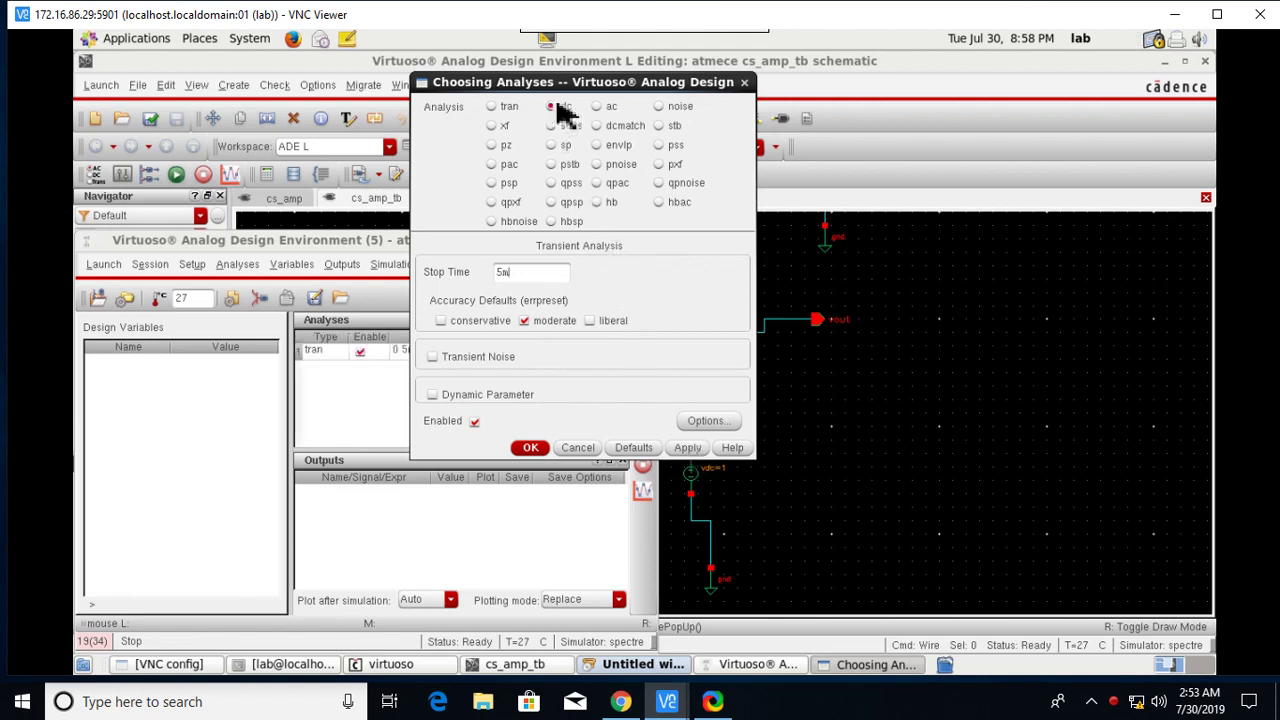
left_click(574, 266)
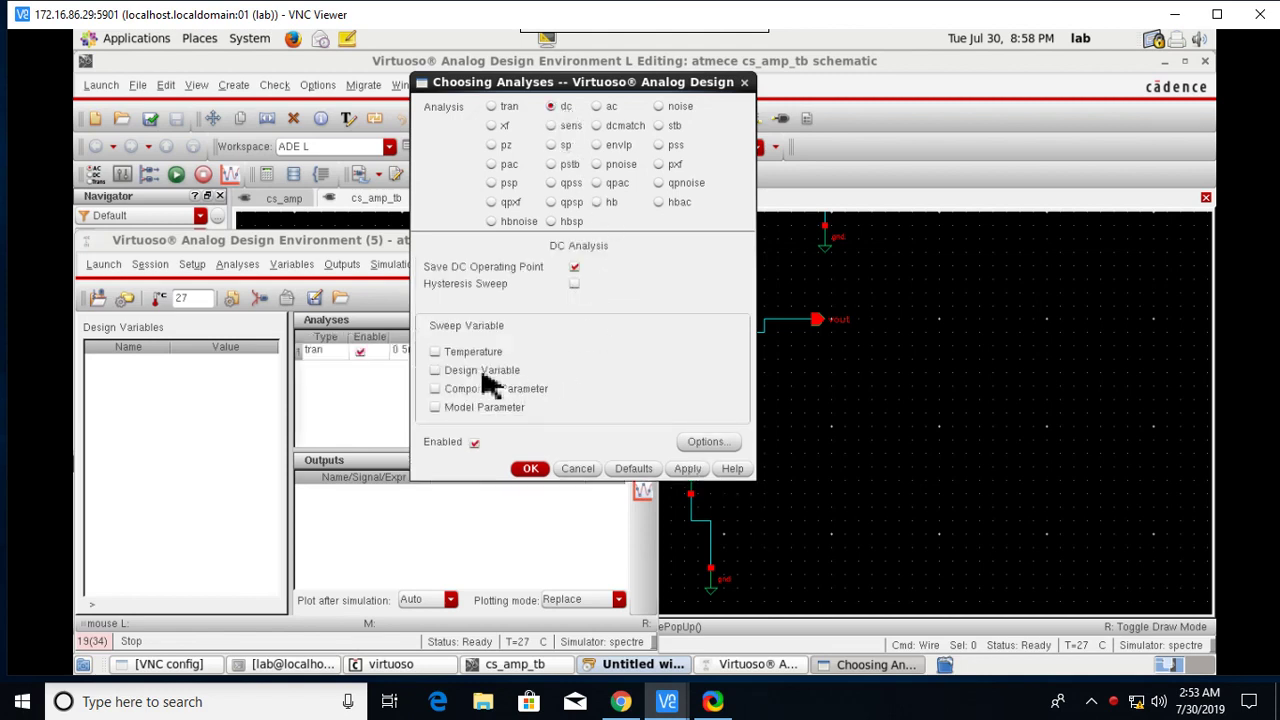
left_click(440, 390)
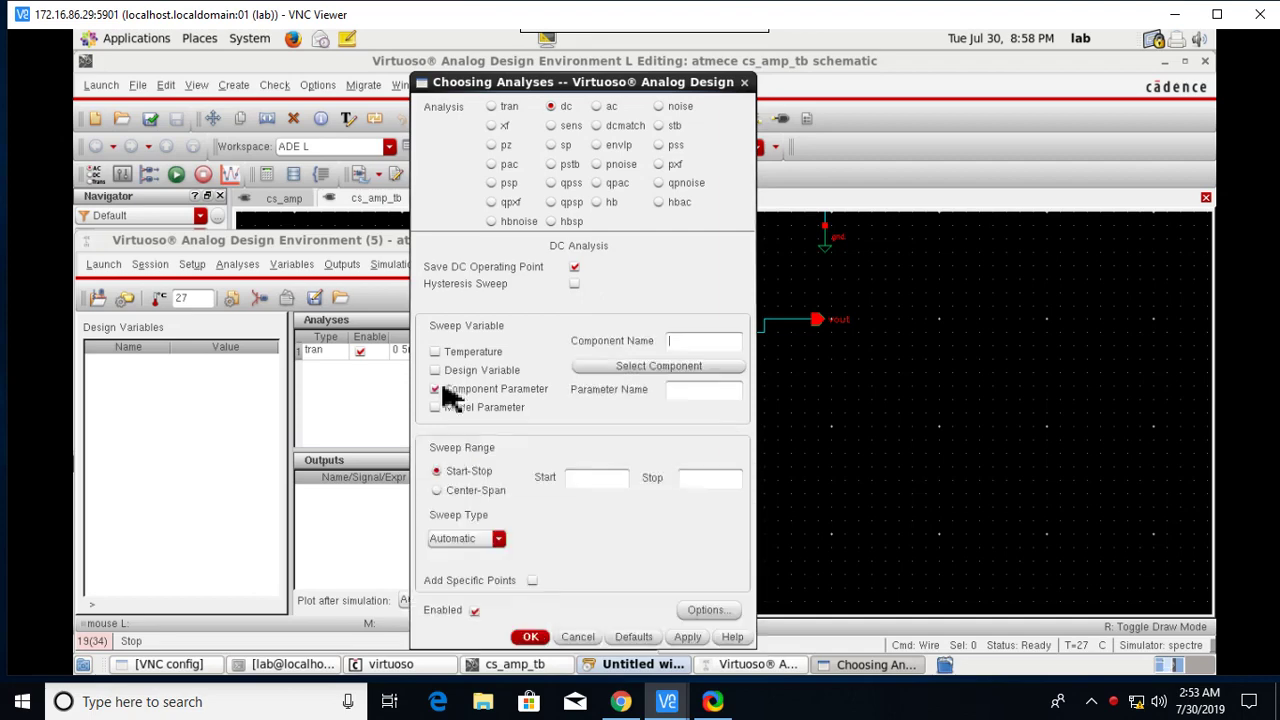
left_click(630, 366)
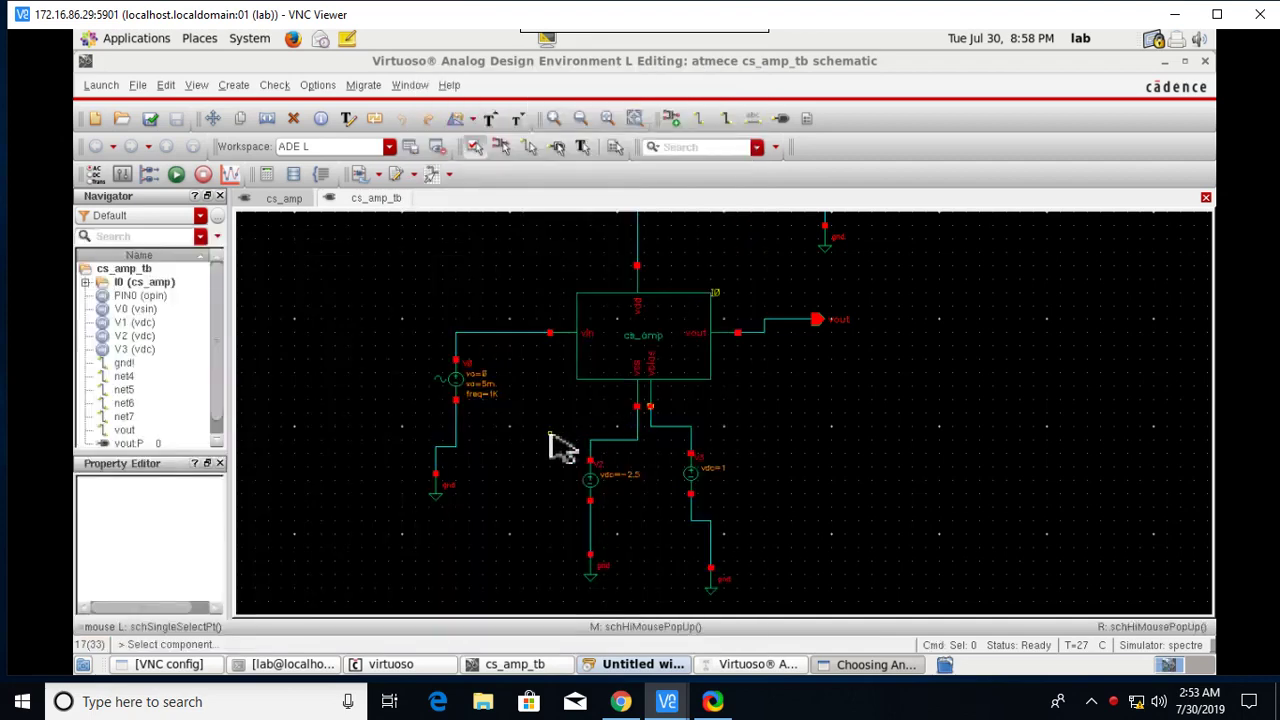
left_click(460, 386)
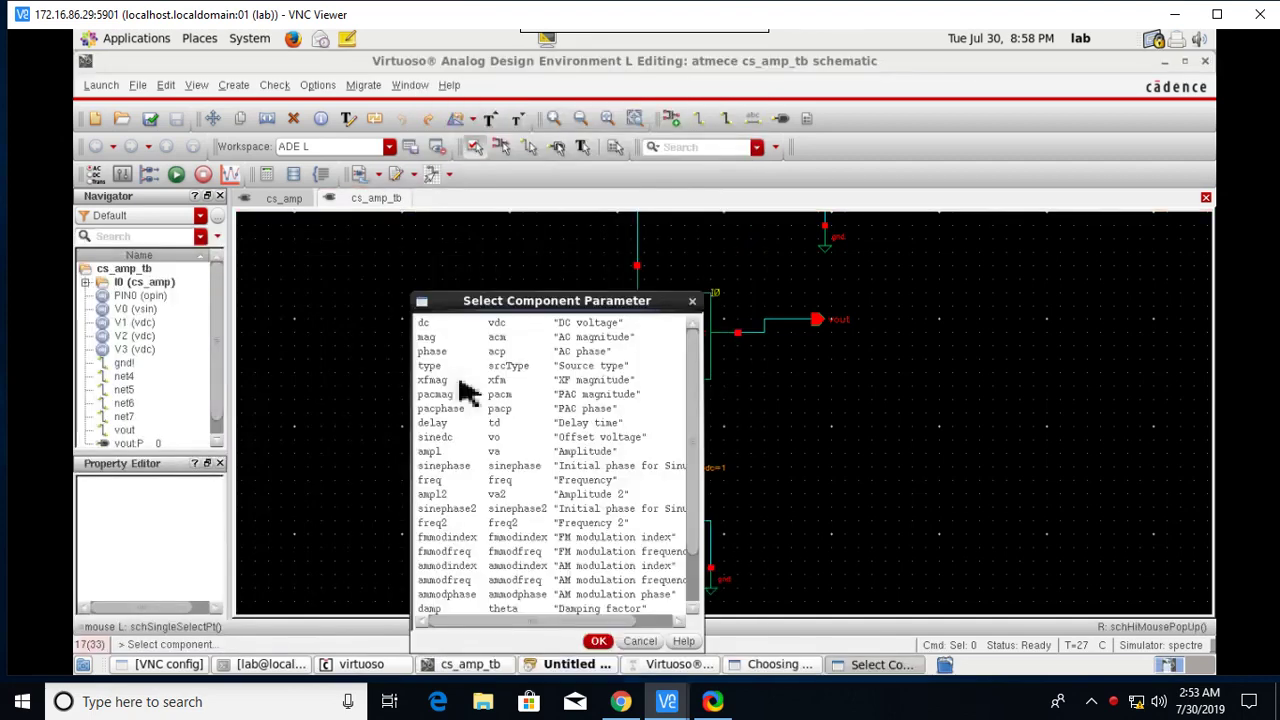
left_click(506, 325)
left_click(868, 665)
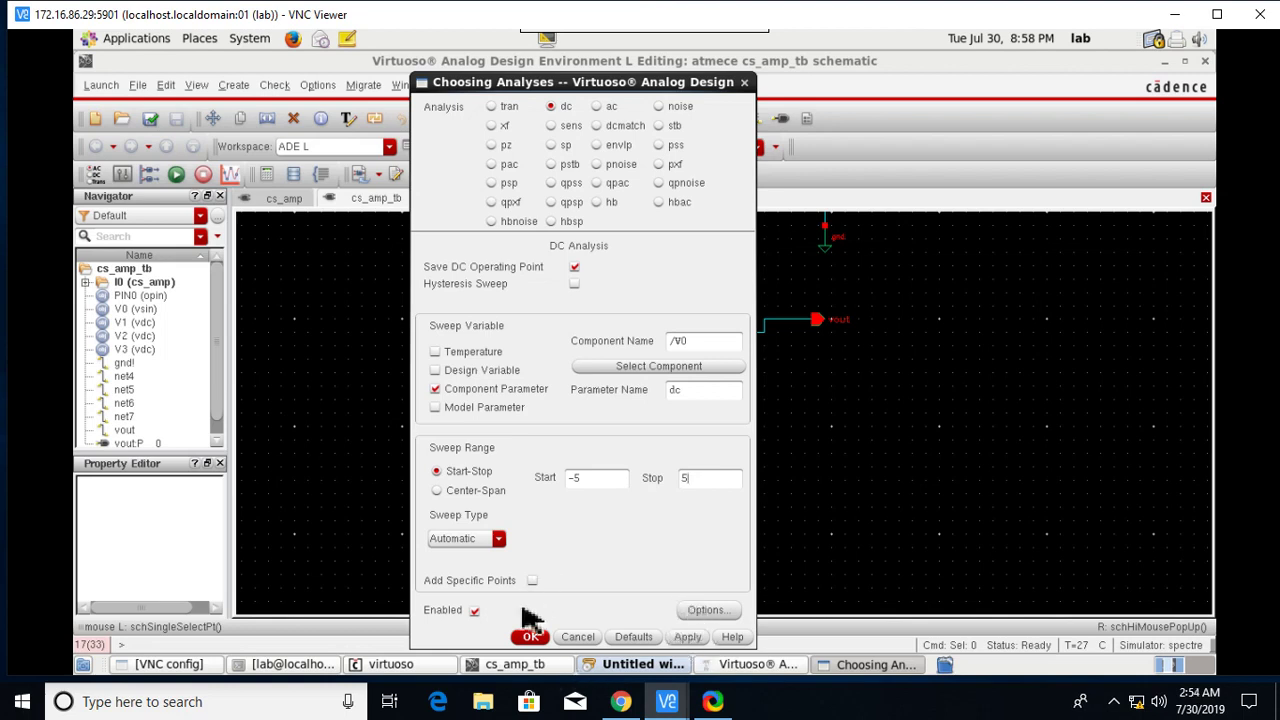
Step: Add an AC analysis sweeping frequency from 150 to 100M and accept the analysis setup
left_click(604, 110)
left_click(585, 436)
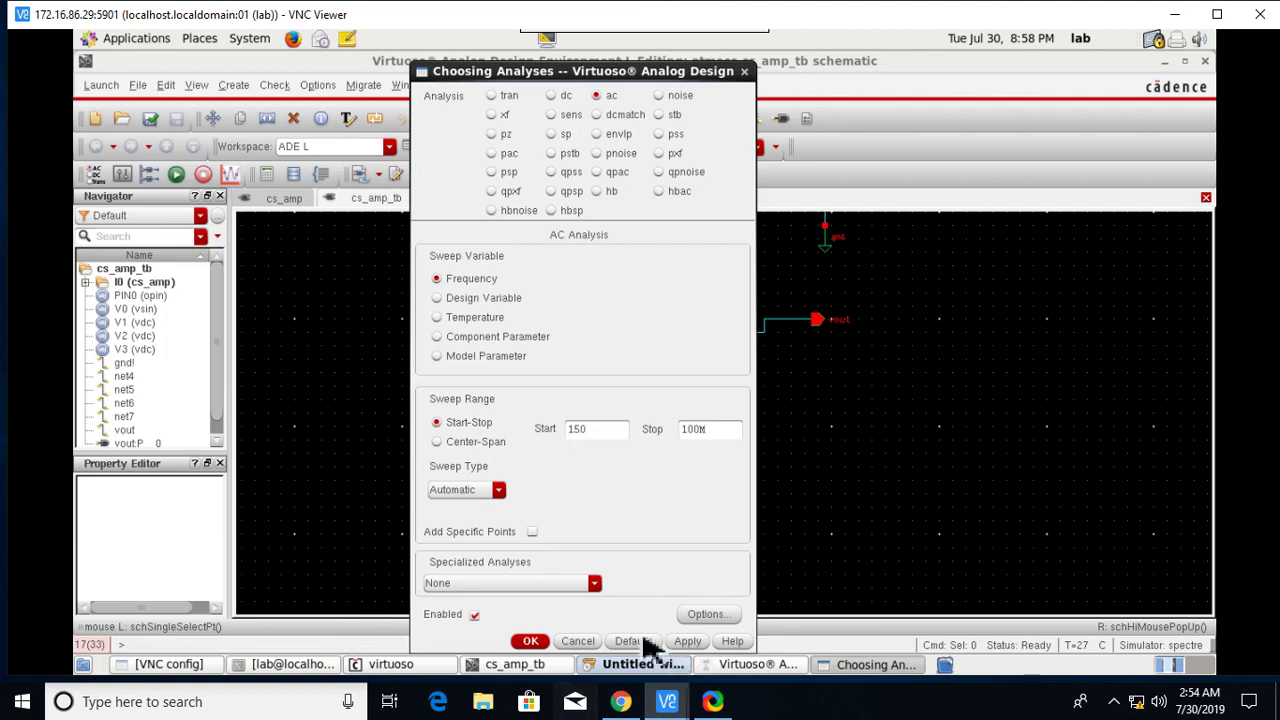
left_click(530, 641)
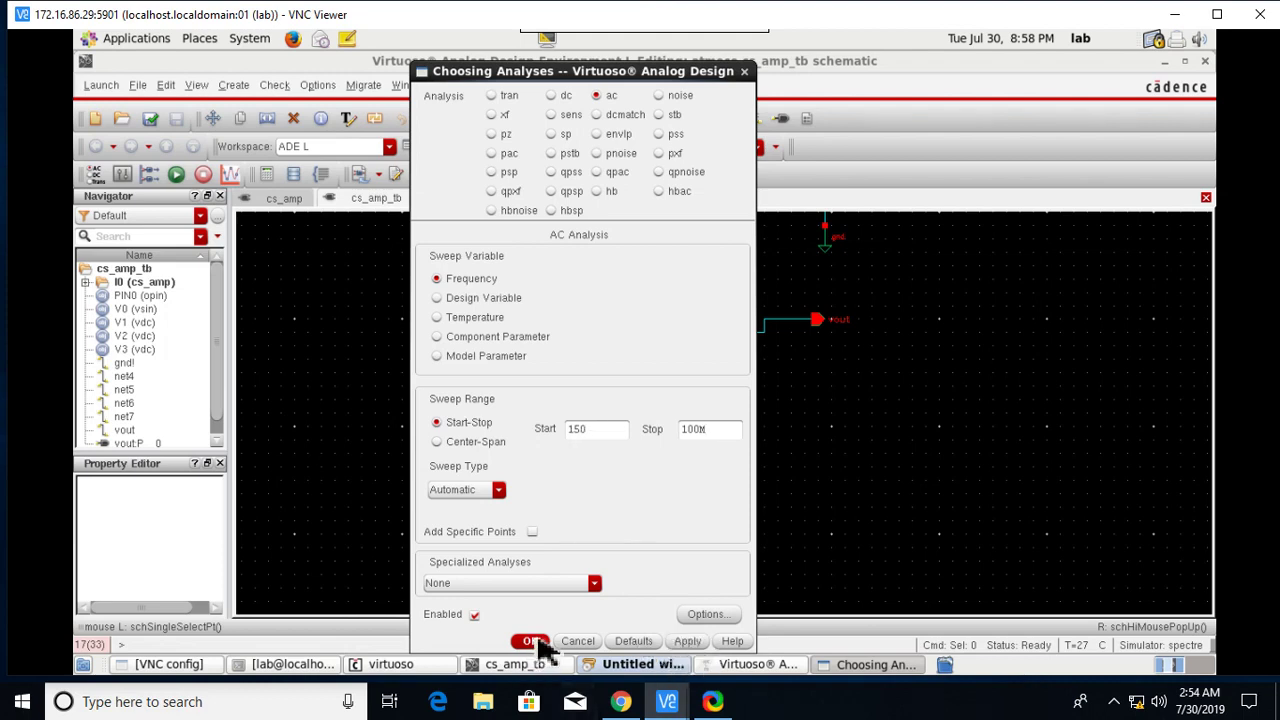
left_click(858, 668)
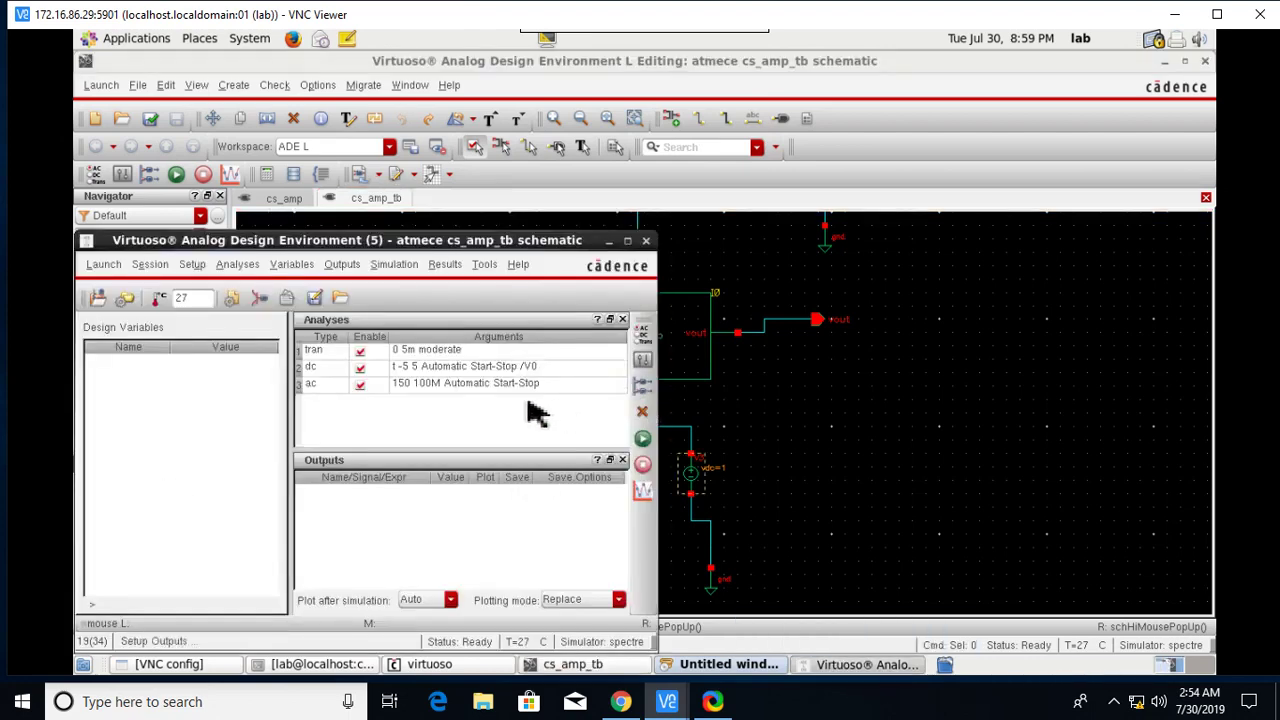
Step: Pick the amplifier's input net and the vout net from the schematic as plotted outputs, and run the simulation
left_click(643, 388)
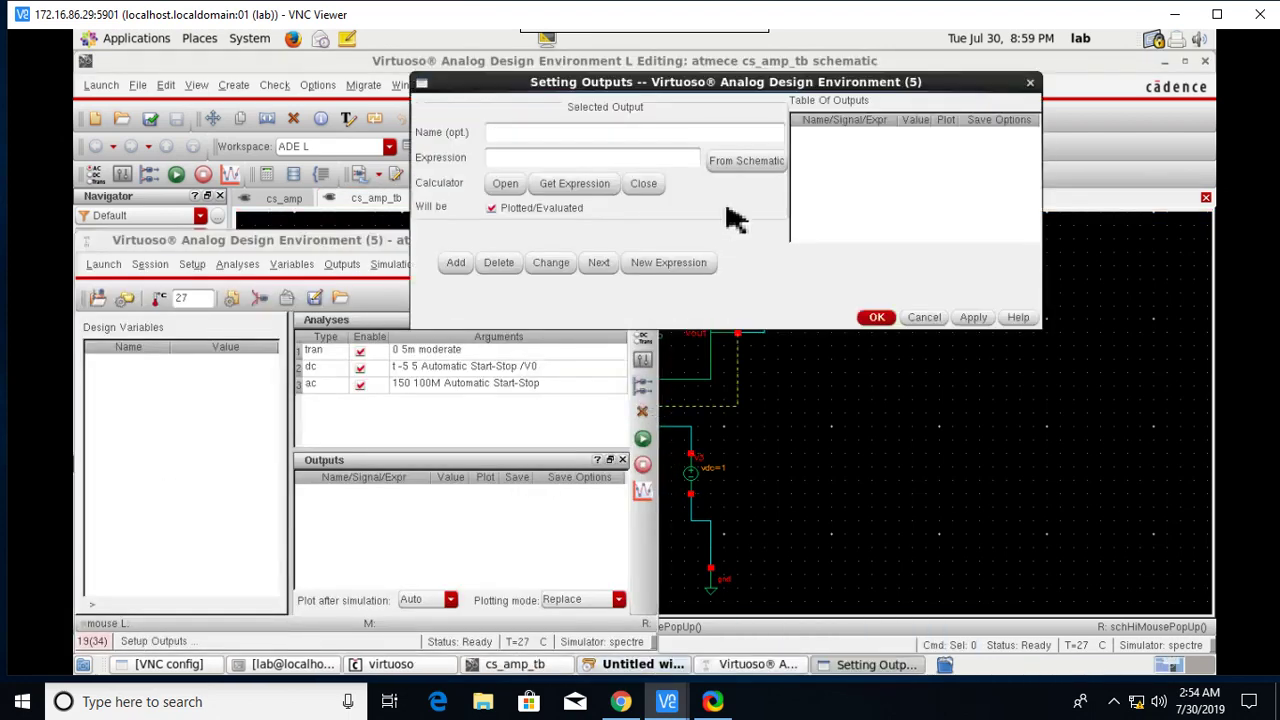
left_click(754, 162)
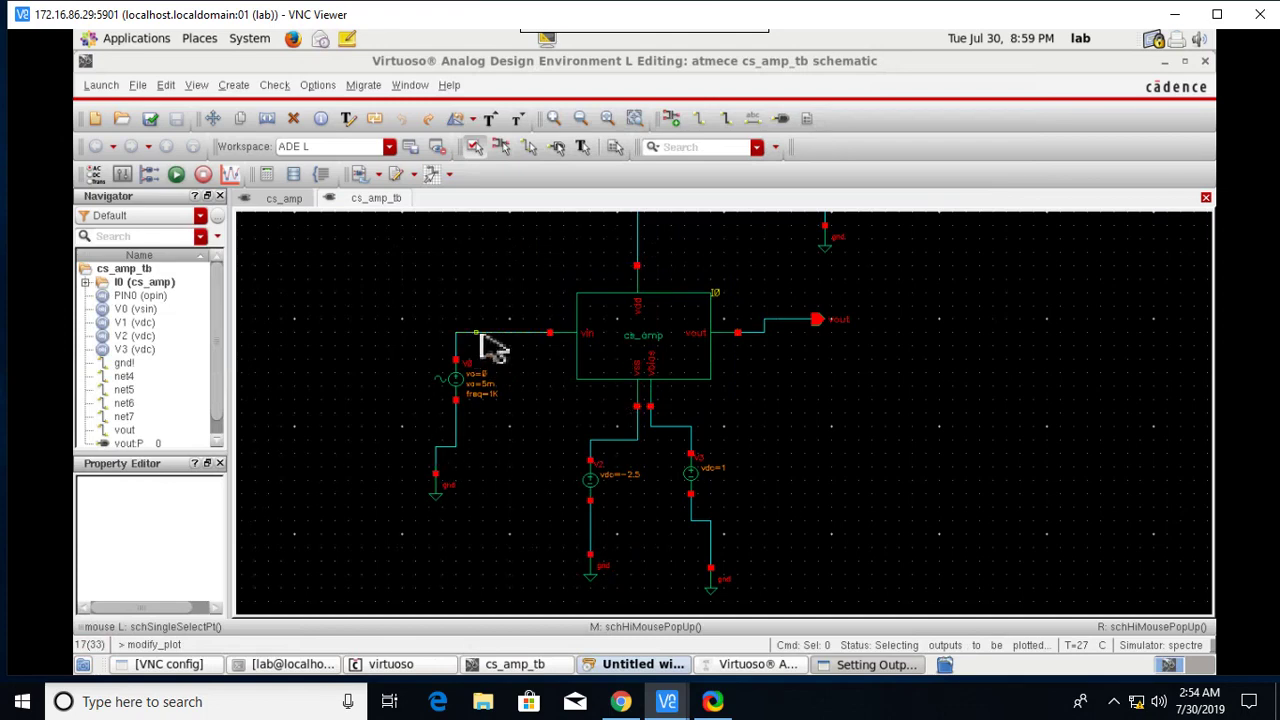
left_click(785, 322)
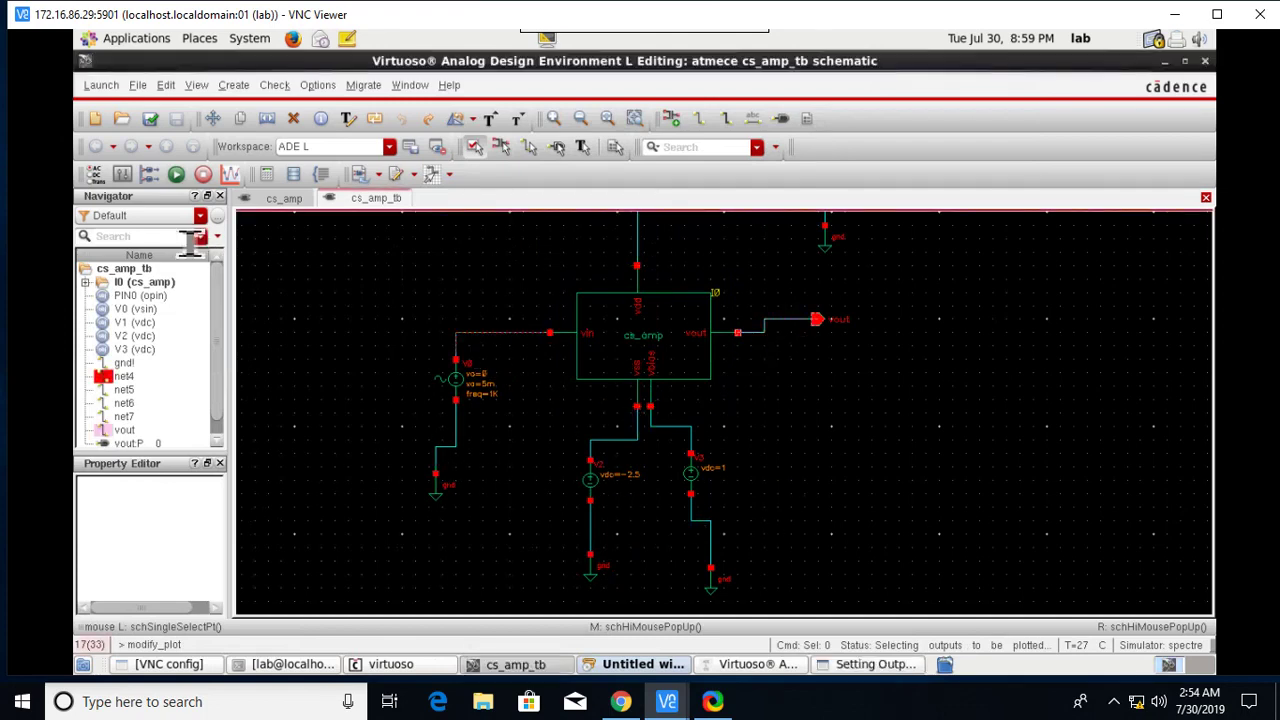
left_click(177, 176)
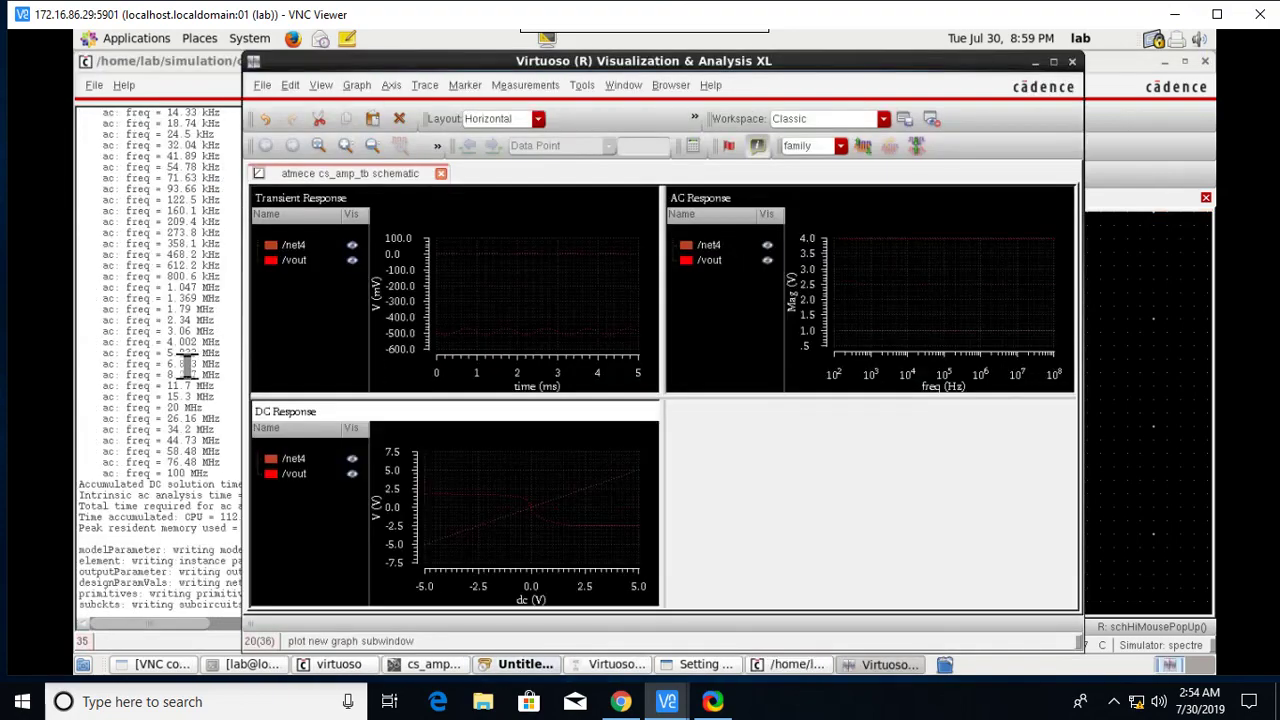
Step: Split the transient, AC and DC response graphs so that each trace gets its own strip
left_click(523, 291)
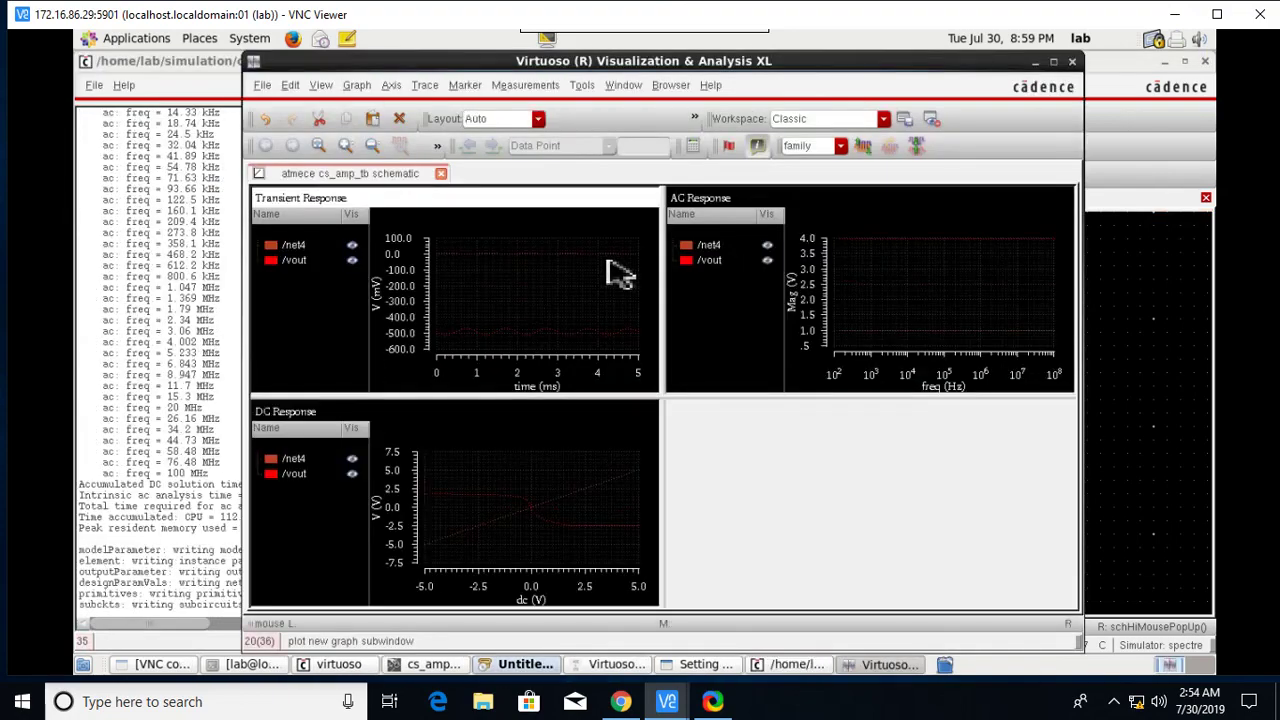
left_click(863, 148)
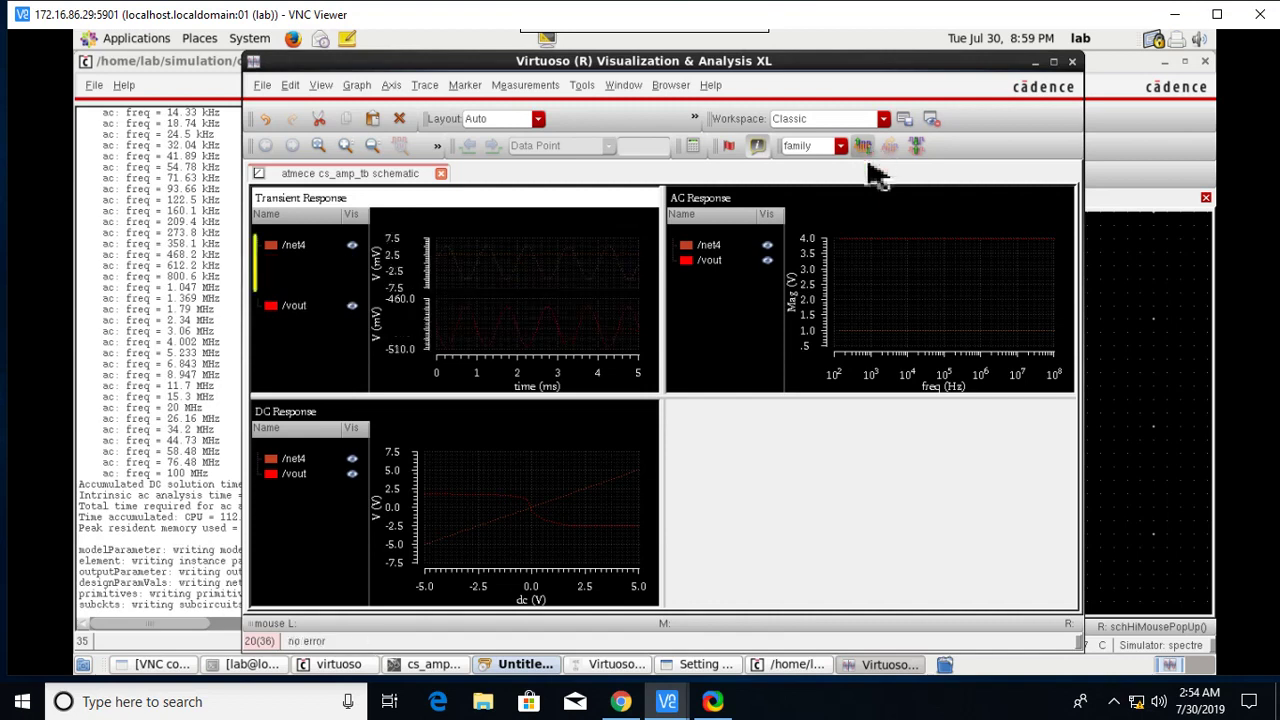
left_click(903, 306)
left_click(864, 150)
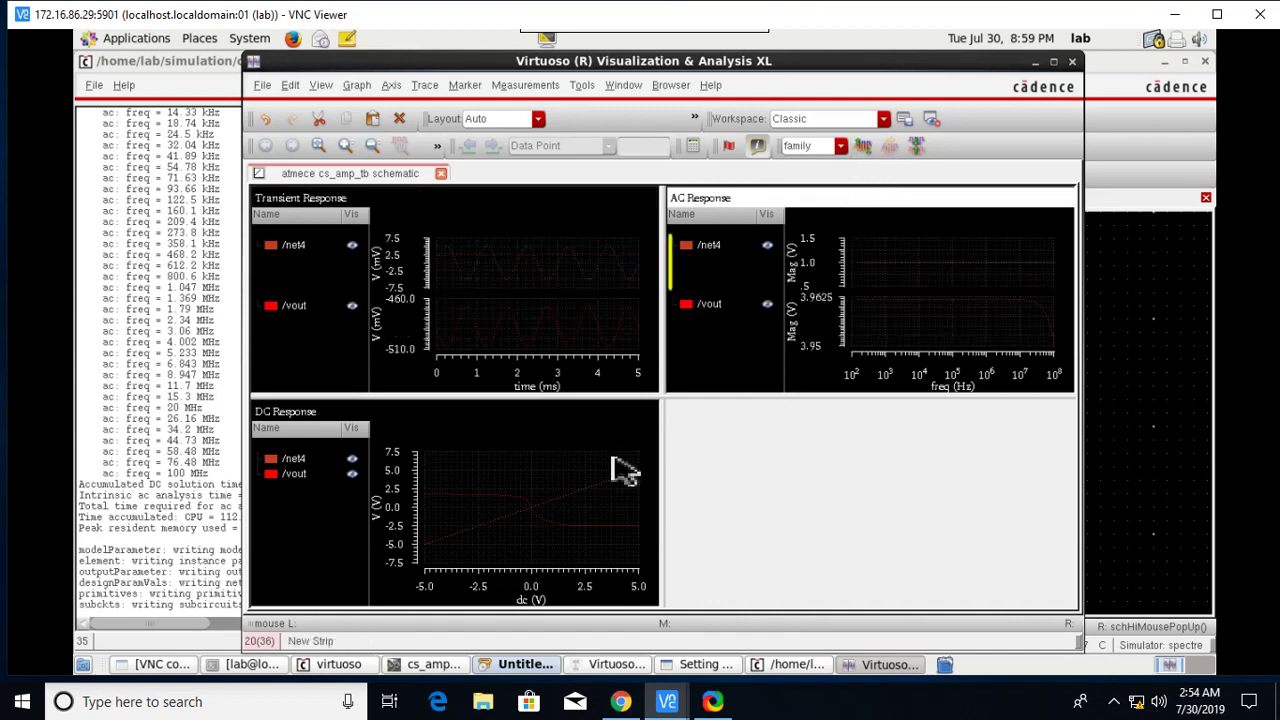
left_click(578, 490)
left_click(864, 150)
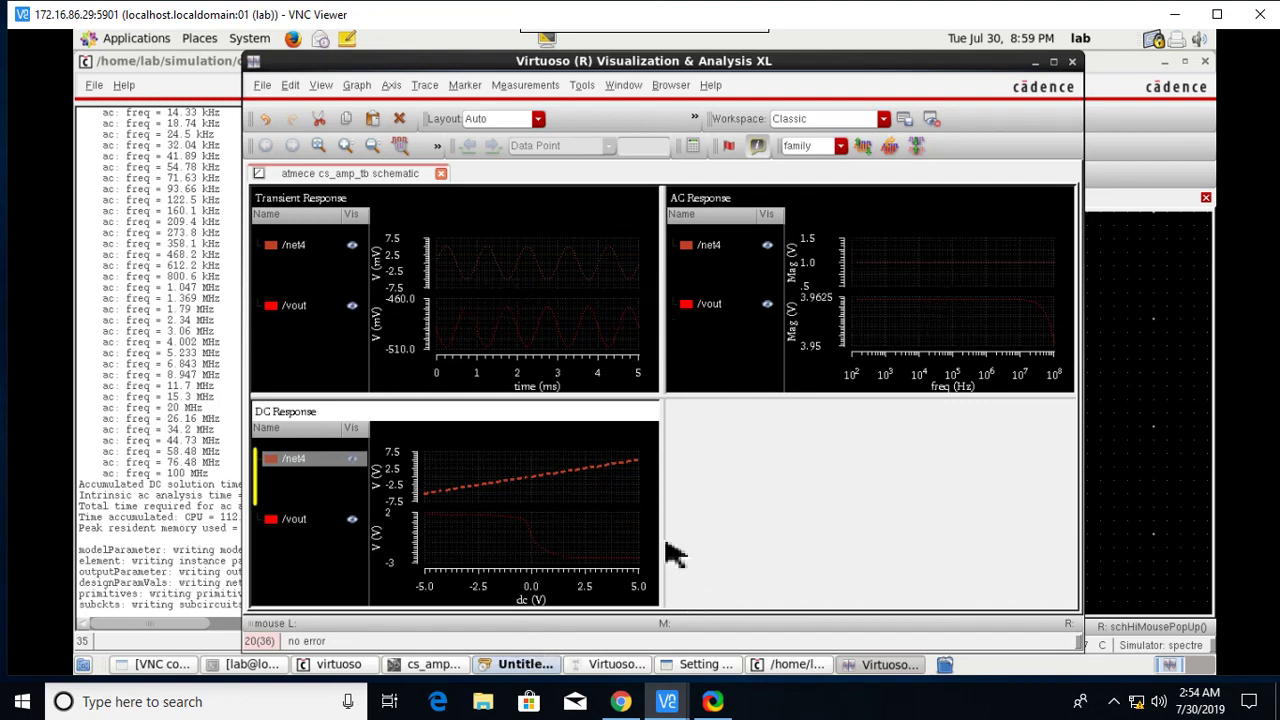
Step: Examine the input and output curves in the response graphs and close the waveform window
mouse_move(510, 535)
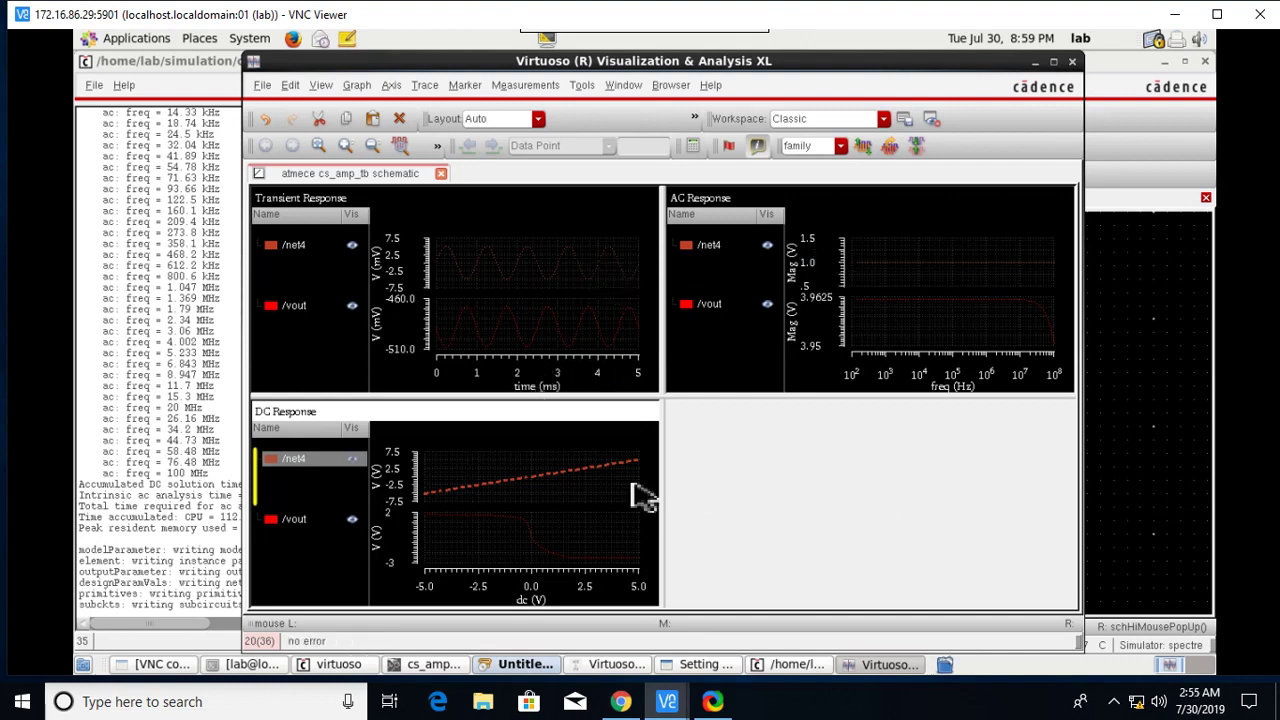
mouse_move(615, 484)
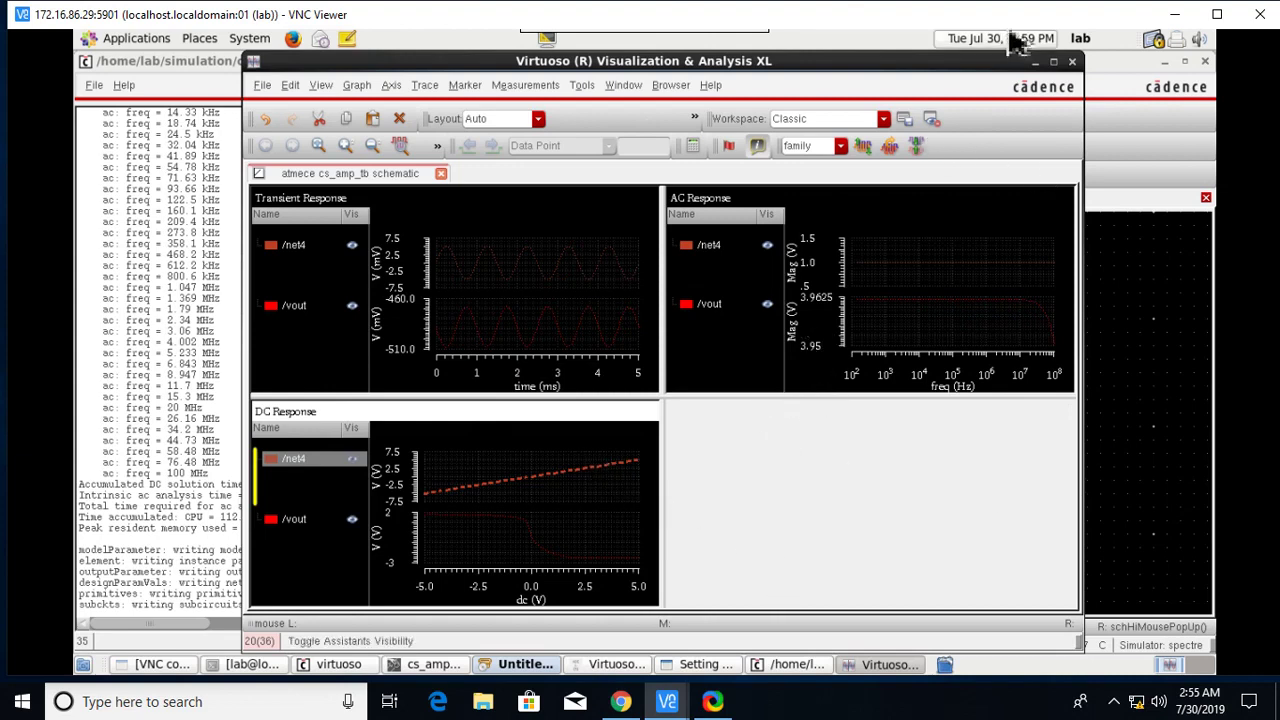
left_click(1073, 62)
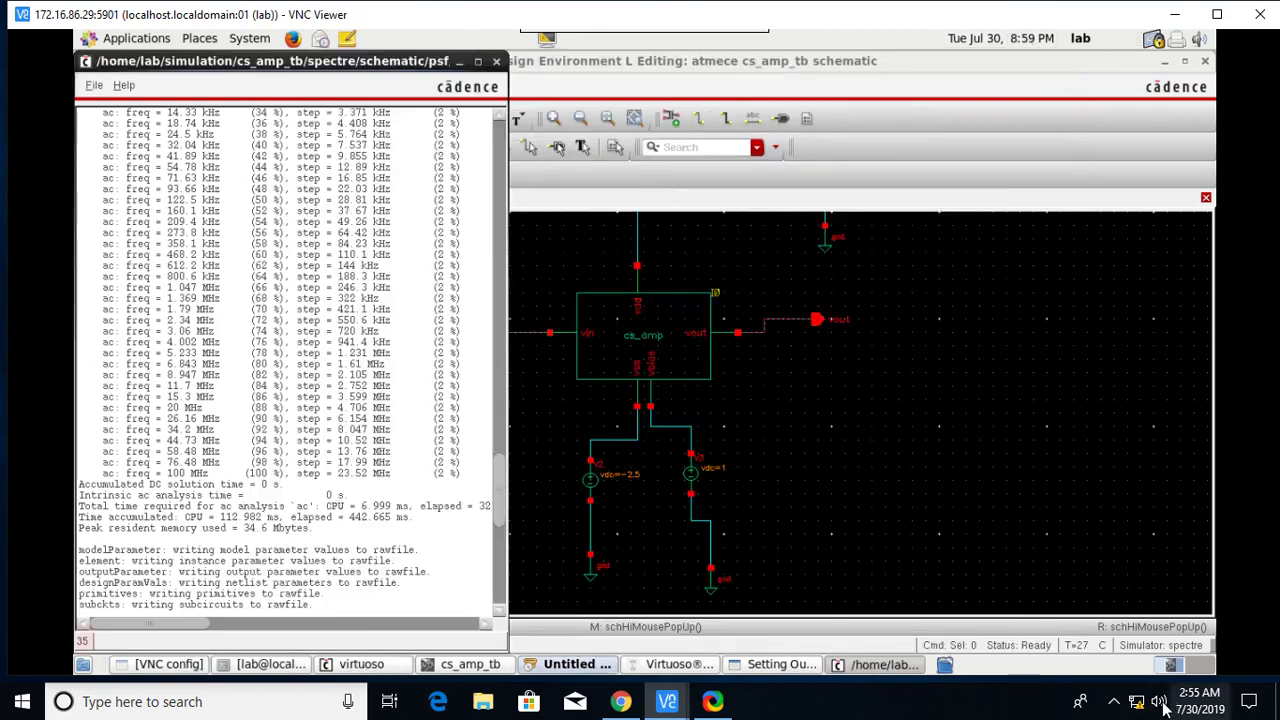
left_click(1113, 701)
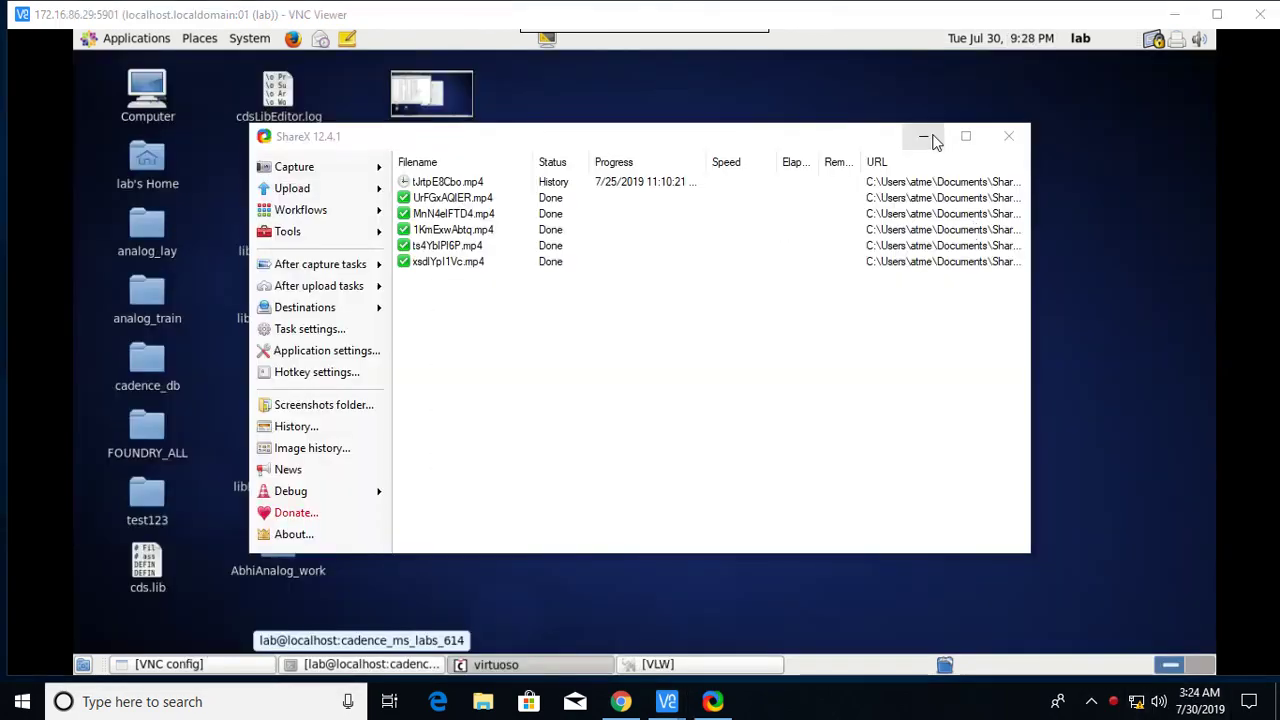
Step: Open the cs_amp schematic from the atmece library for editing and maximize its window
left_click(932, 136)
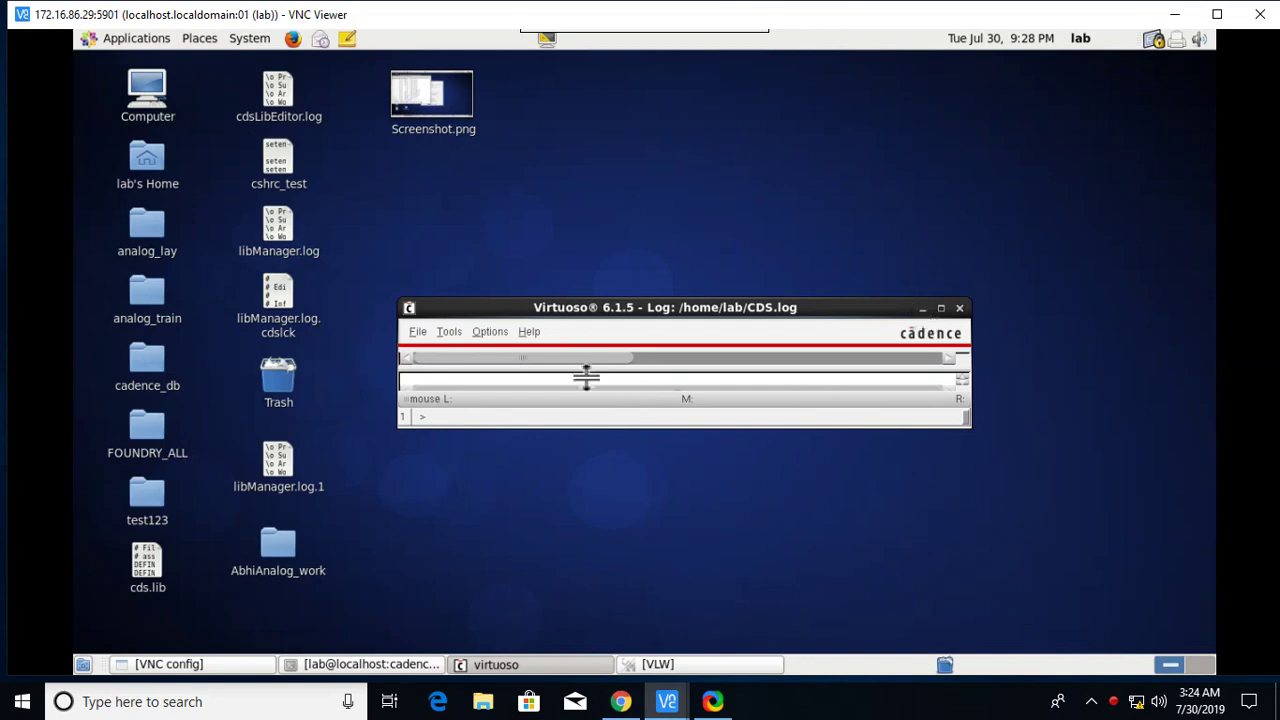
left_click(422, 334)
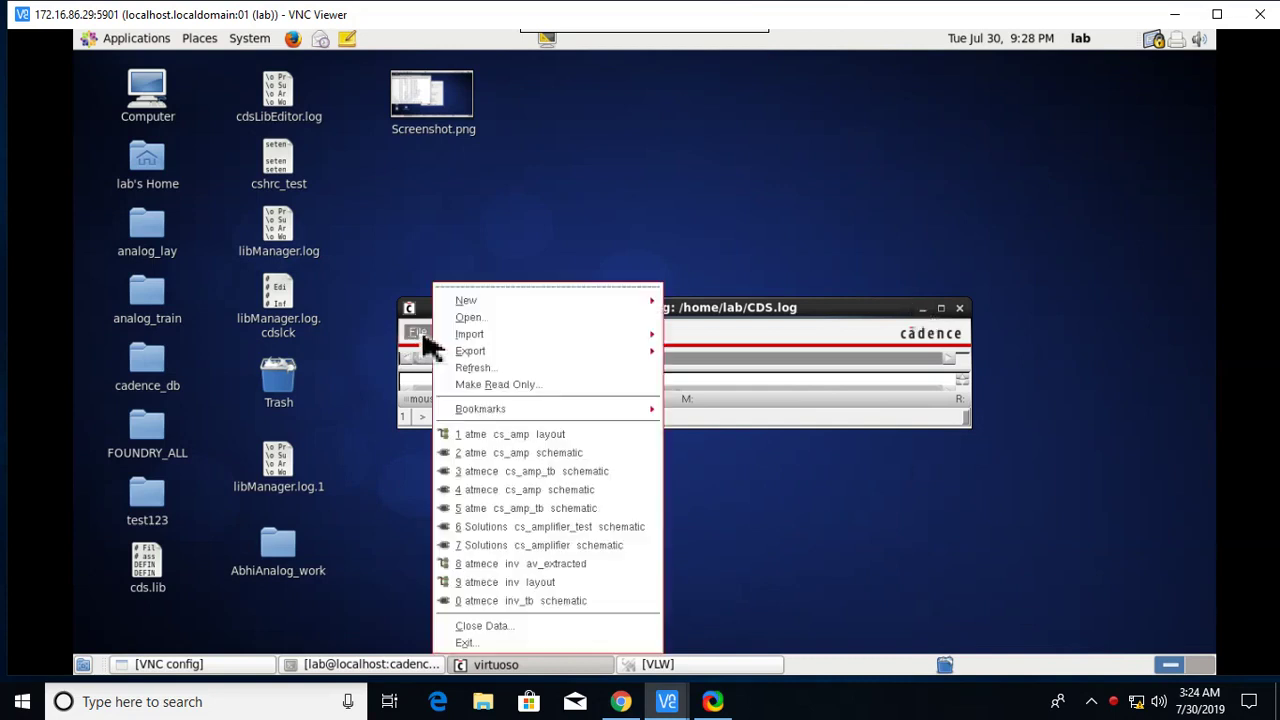
left_click(500, 316)
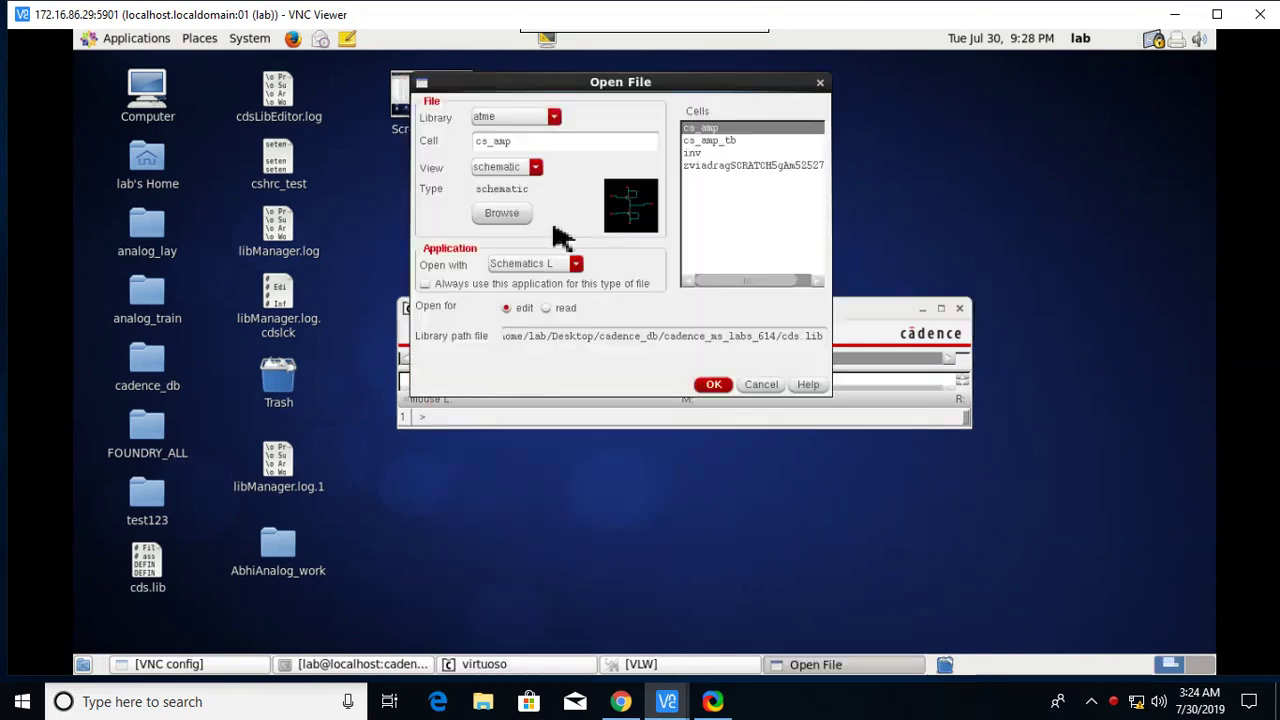
left_click(554, 117)
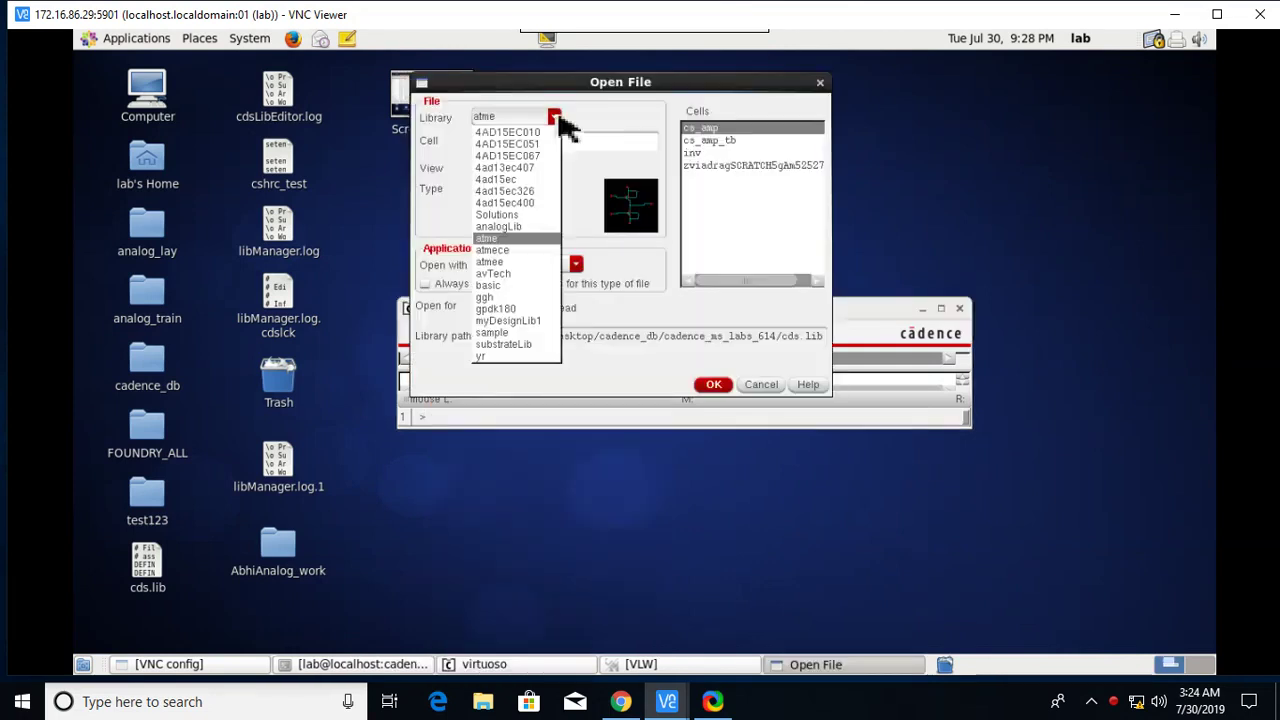
left_click(530, 251)
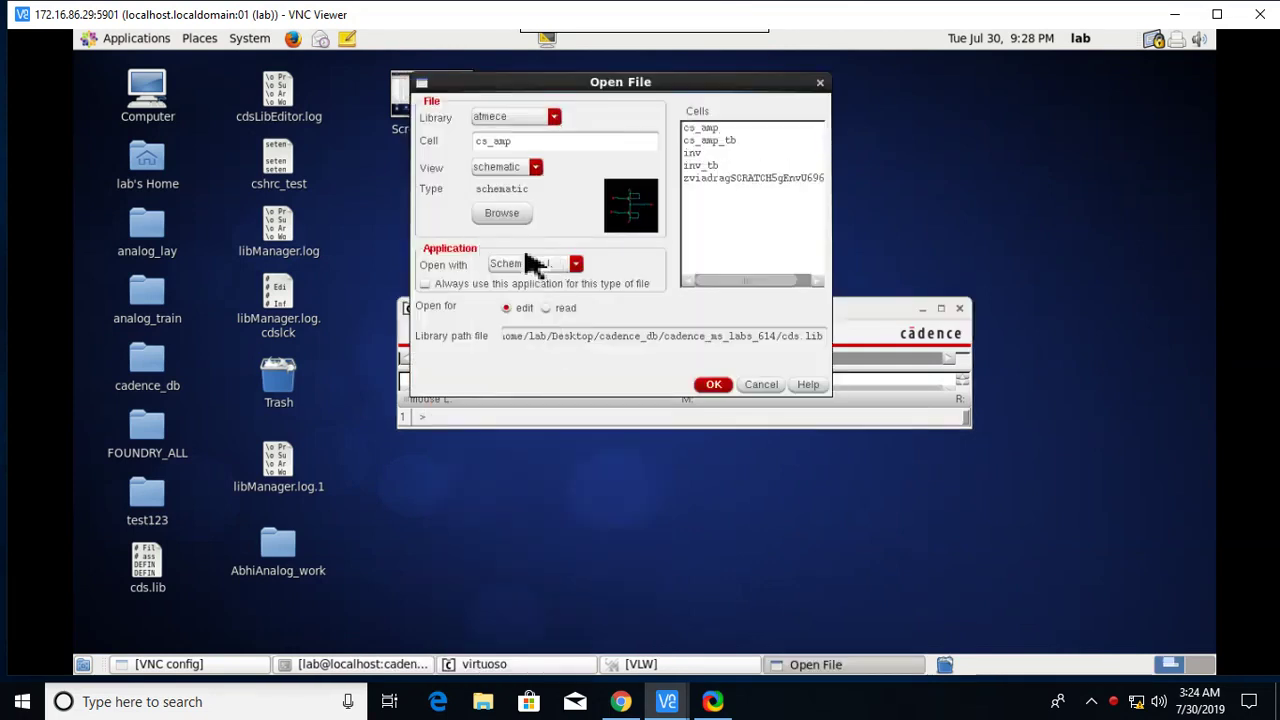
left_click(714, 129)
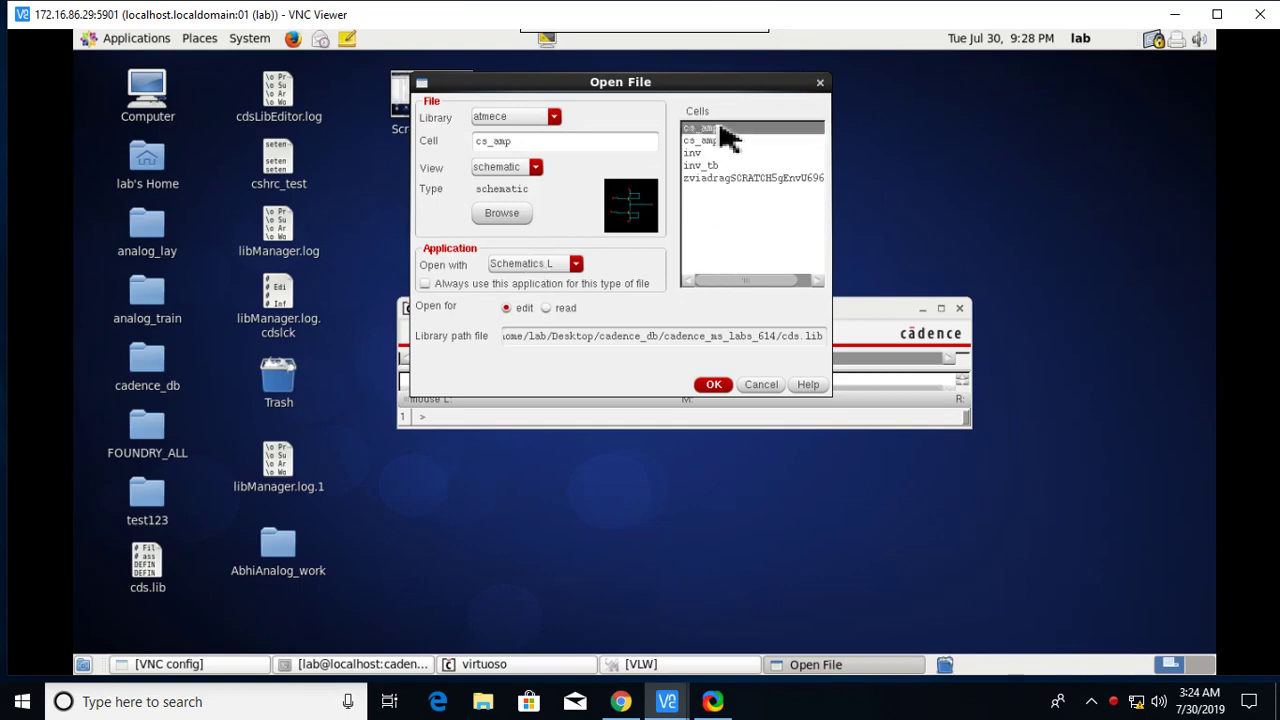
left_click(713, 385)
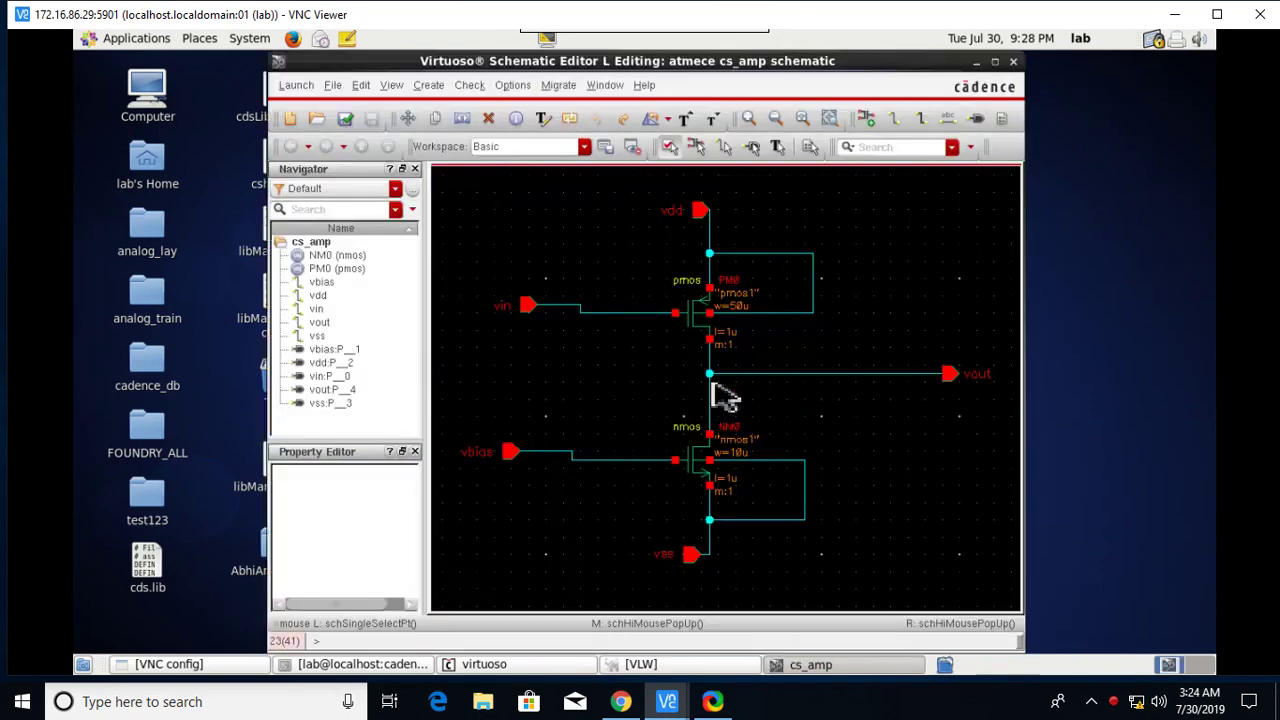
left_click(995, 62)
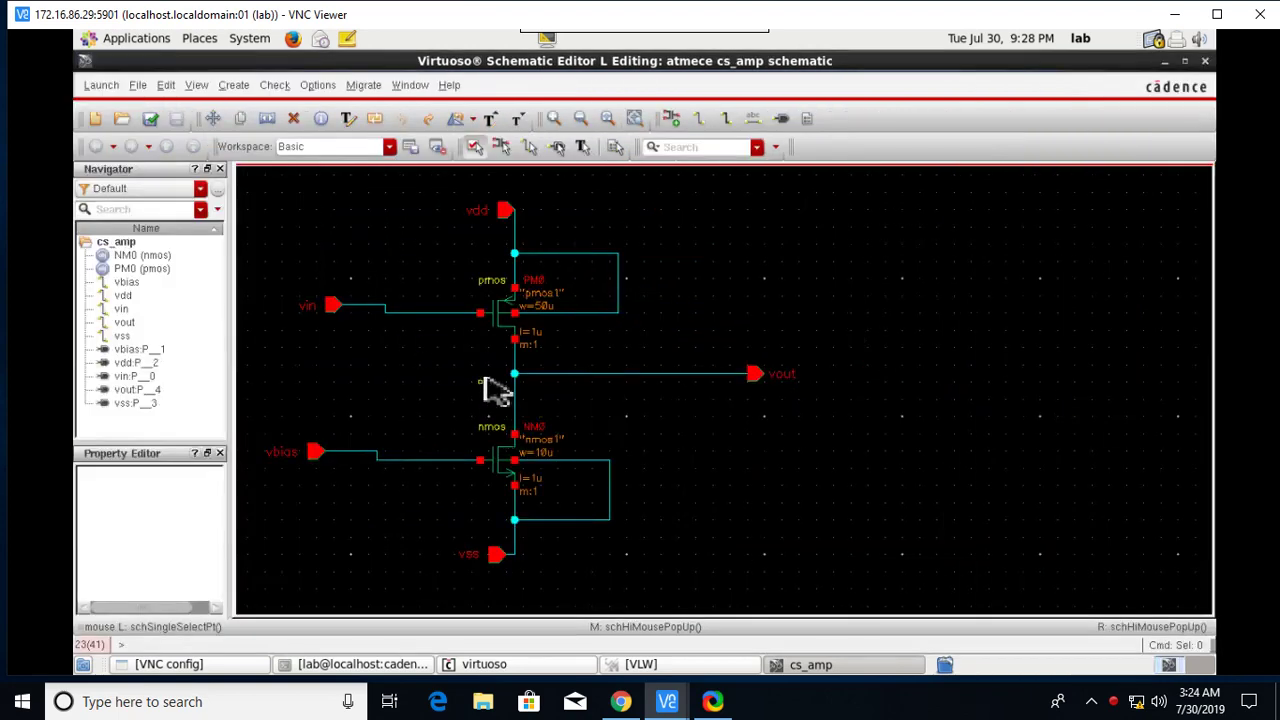
Step: Set the bodytie type of the PMOS transistor PM0 to Integrated
left_click(507, 321)
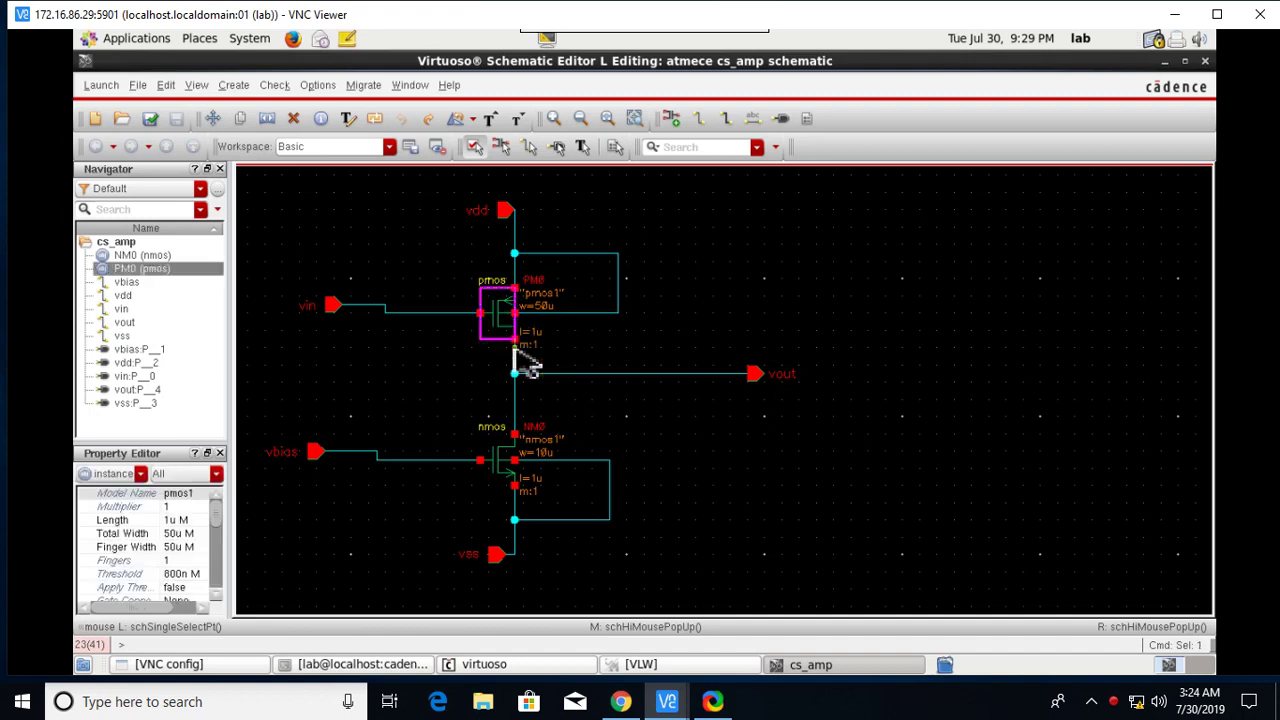
key("q")
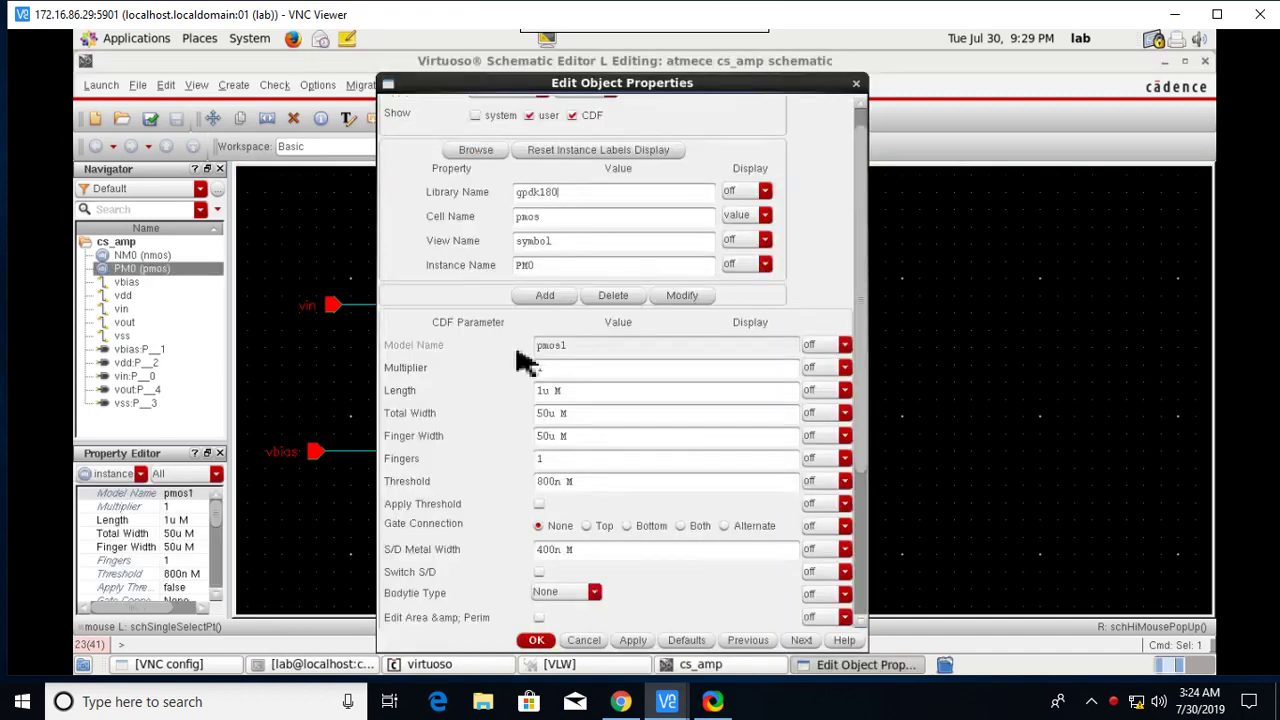
scroll(590, 605, "down", 1)
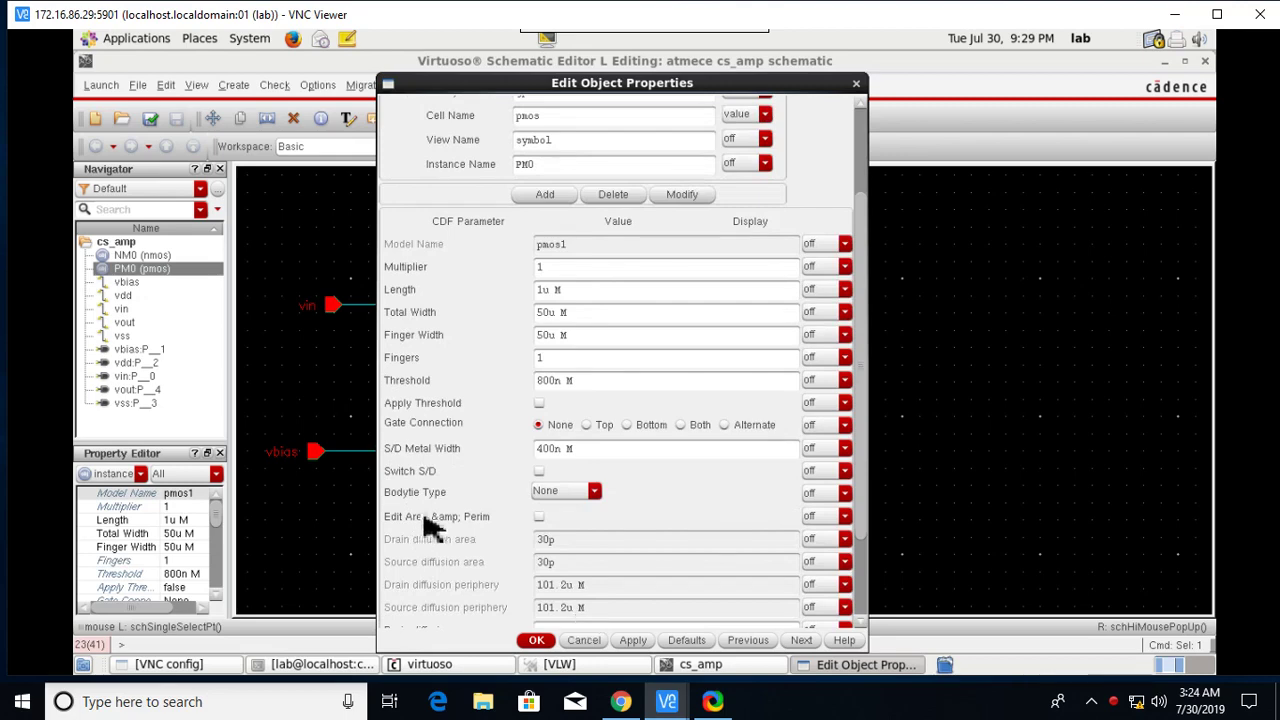
left_click(594, 491)
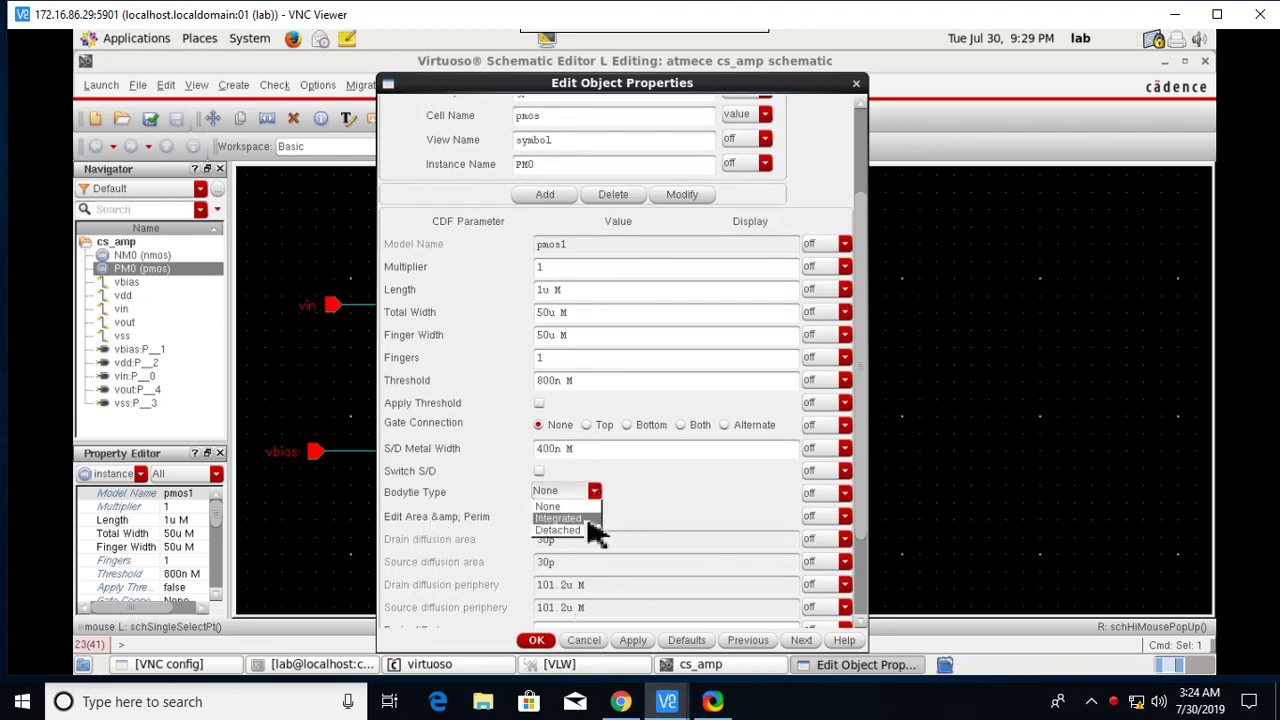
left_click(588, 520)
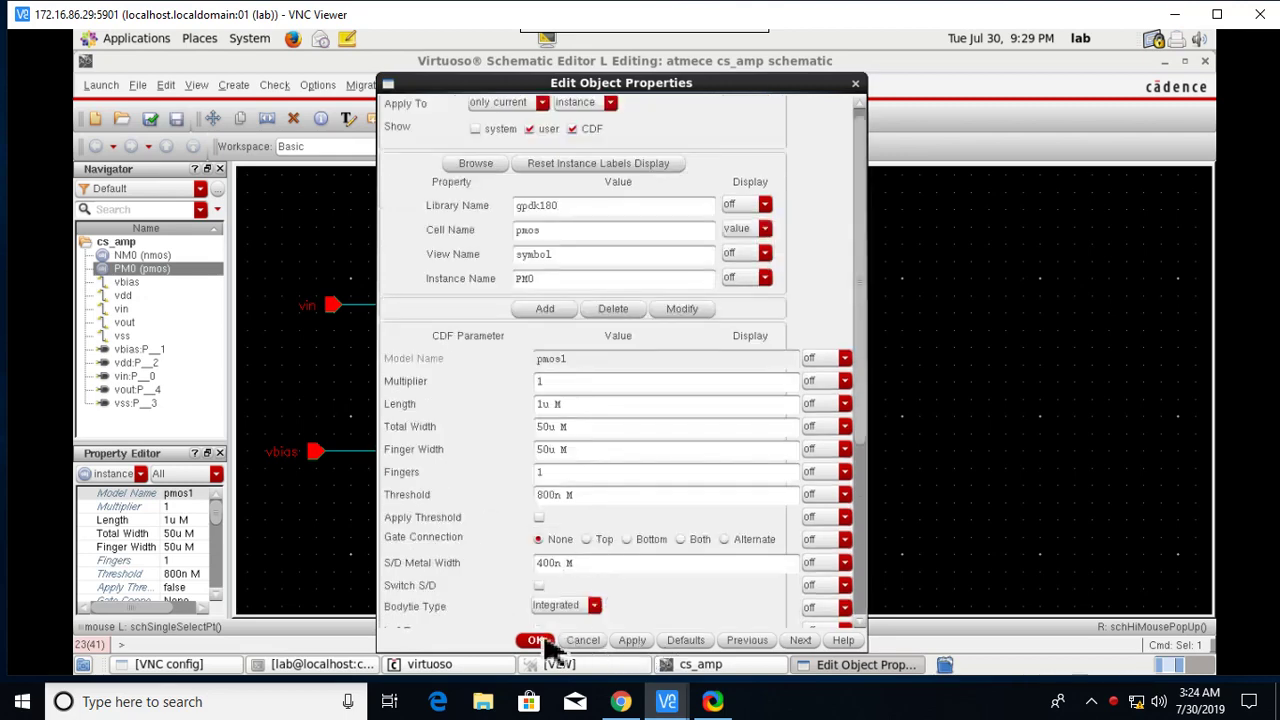
left_click(540, 641)
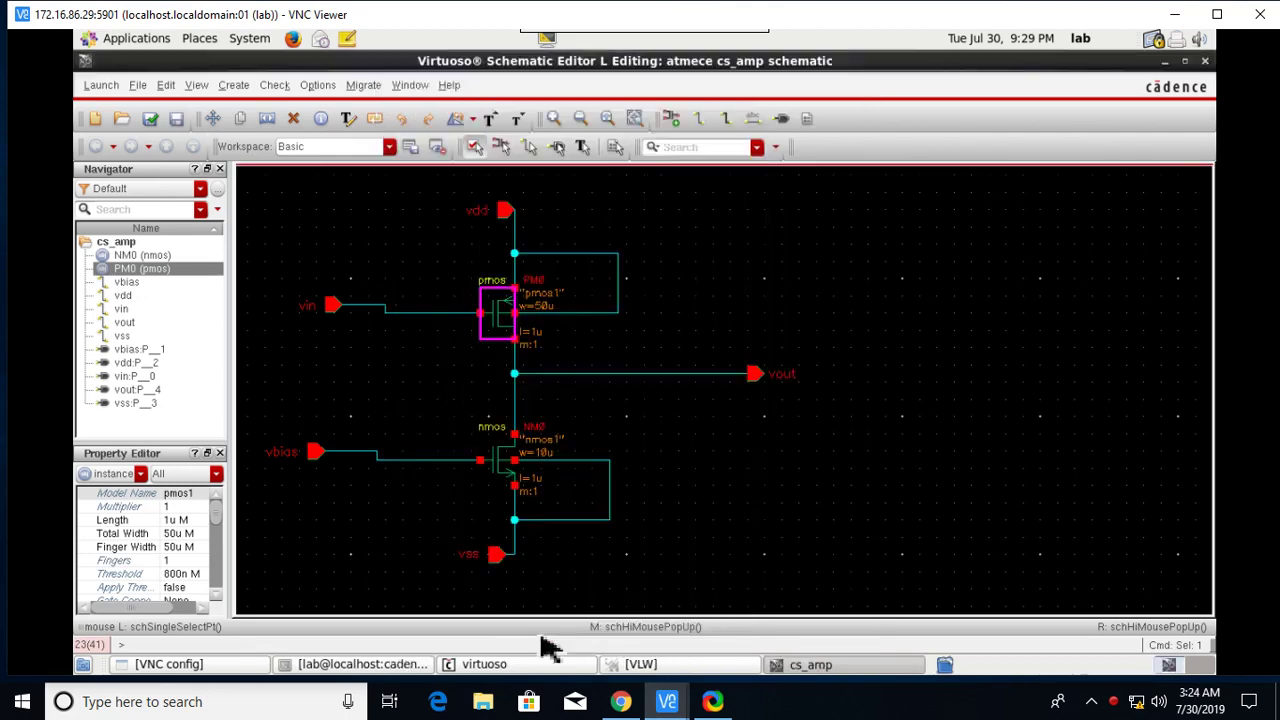
Step: Set the bodytie type of the NMOS transistor NM0 to Integrated and clear the selection
left_click(508, 472)
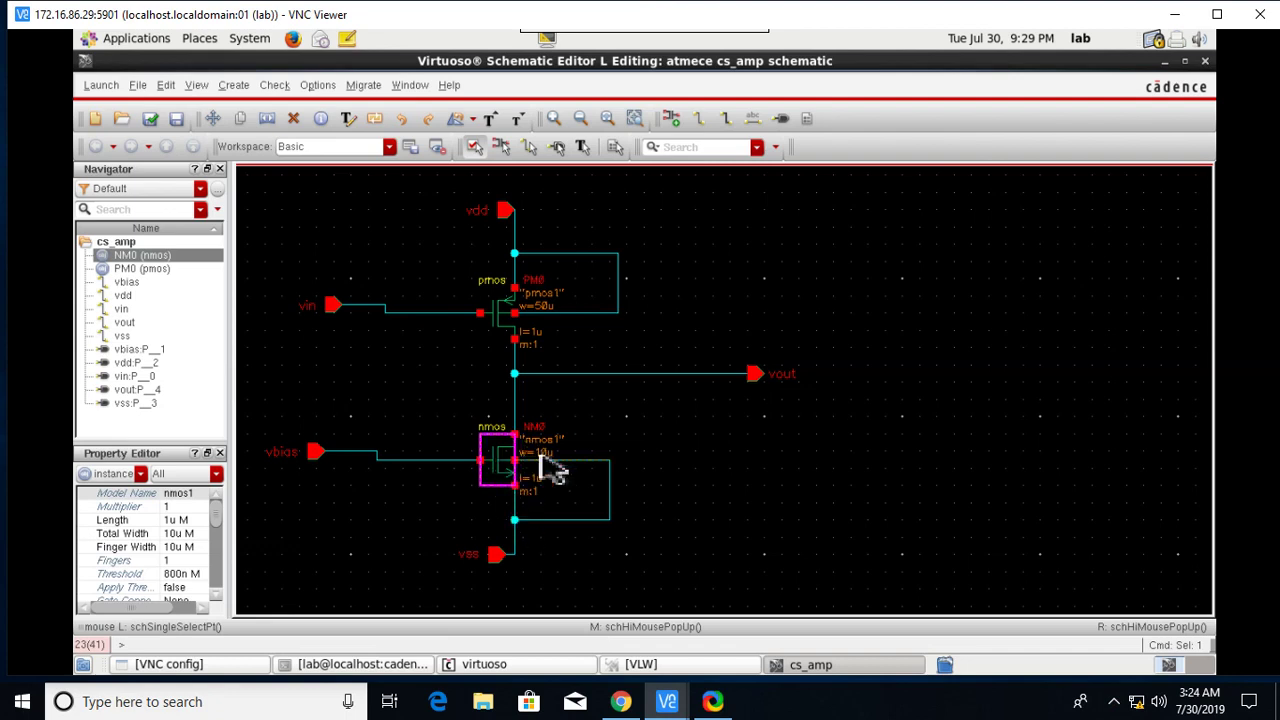
key("q")
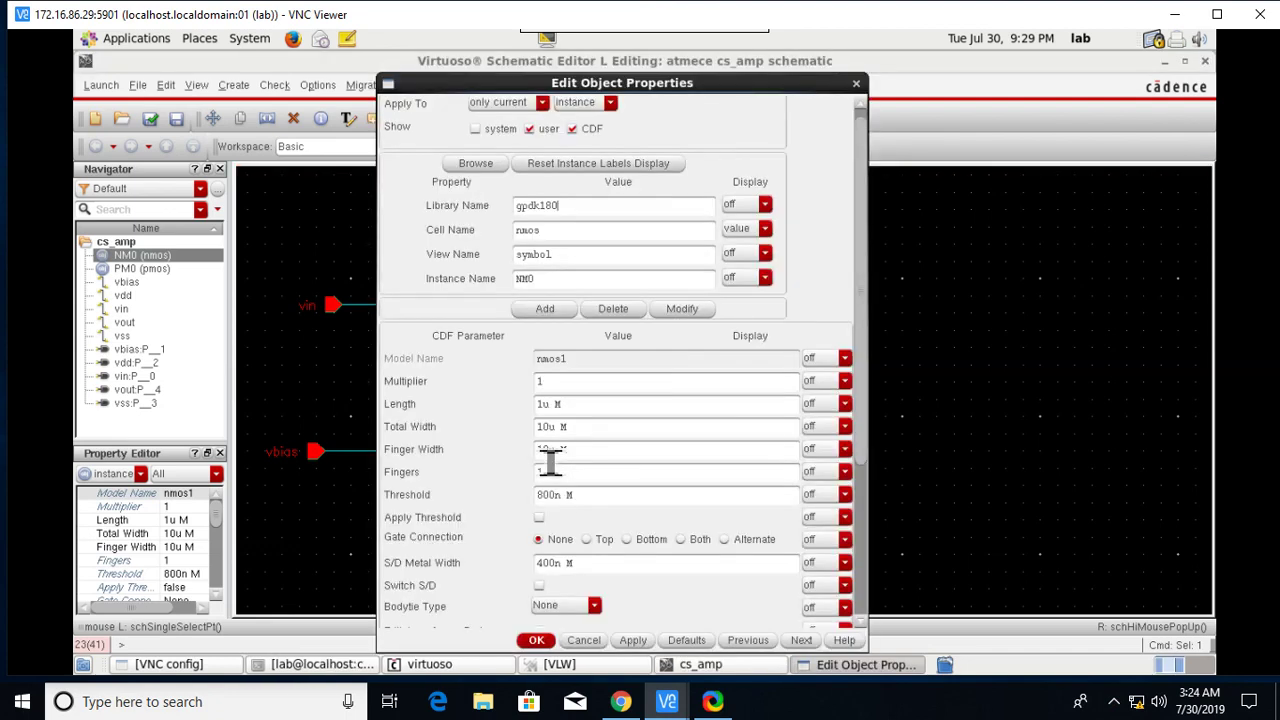
left_click(593, 605)
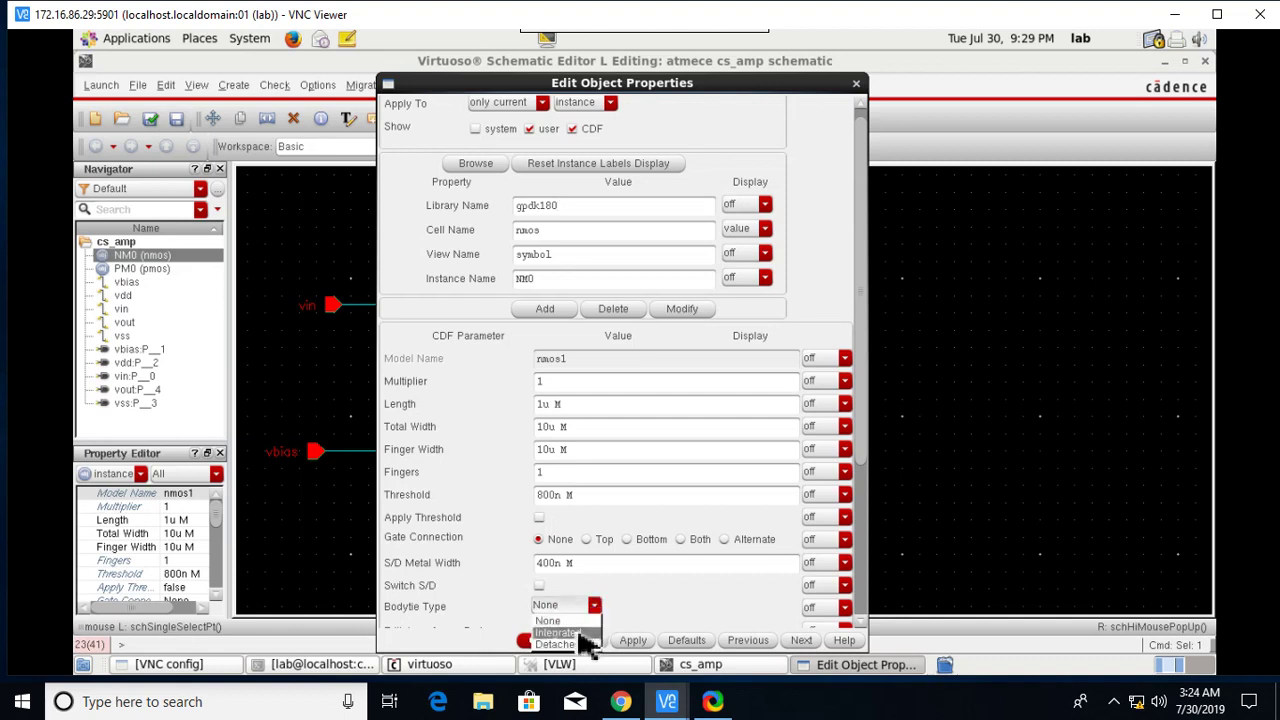
left_click(560, 633)
left_click(546, 643)
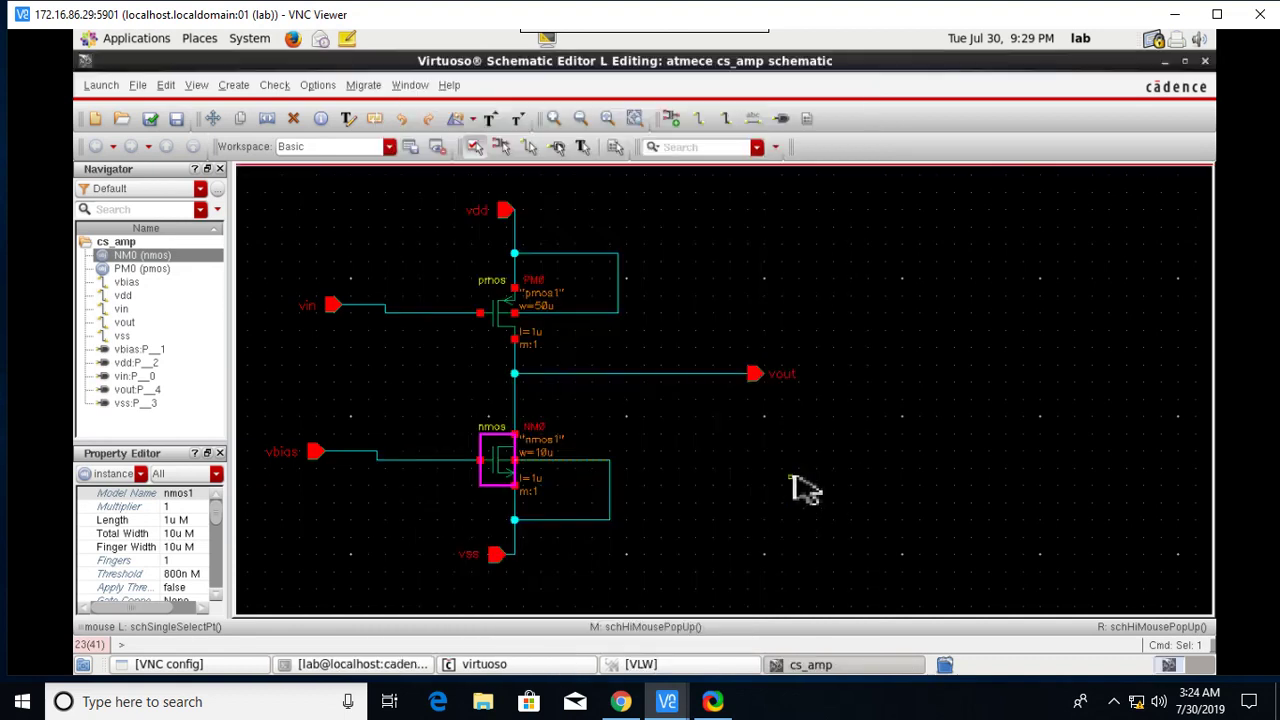
left_click(788, 515)
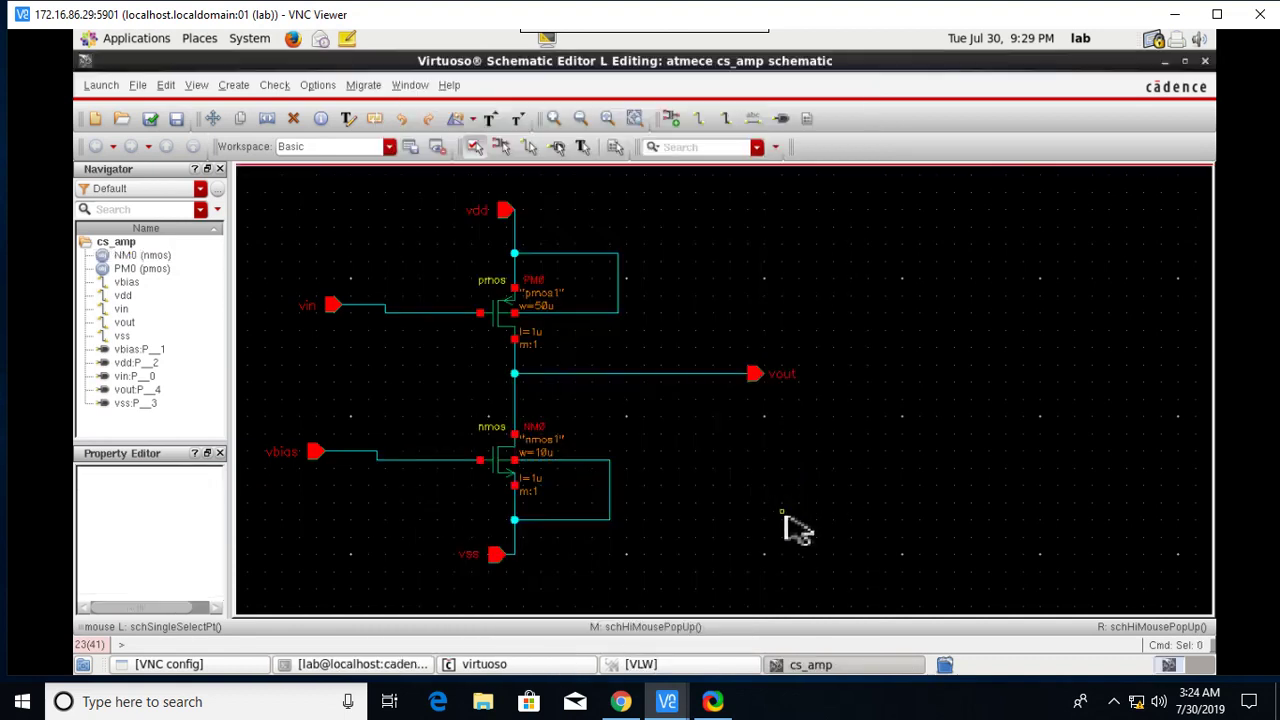
Step: Launch Layout XL with a new cs_amp layout and automatic configuration, and maximize the layout window
left_click(101, 86)
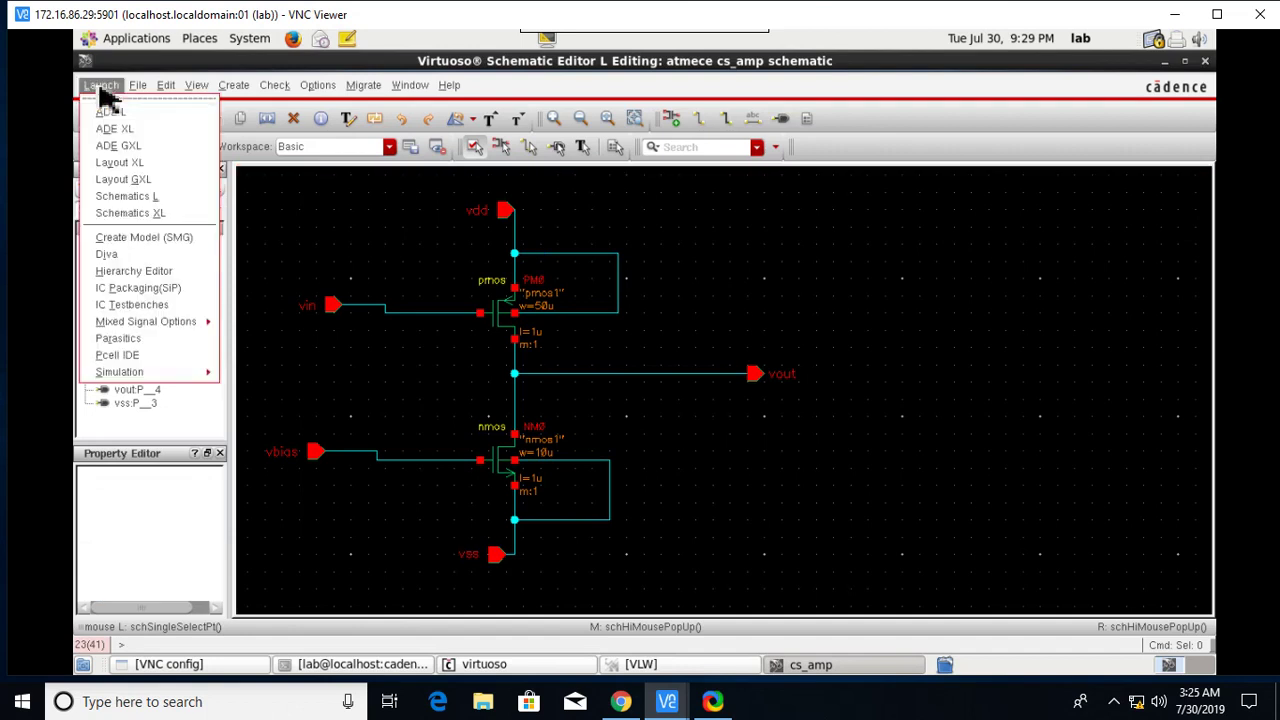
left_click(140, 163)
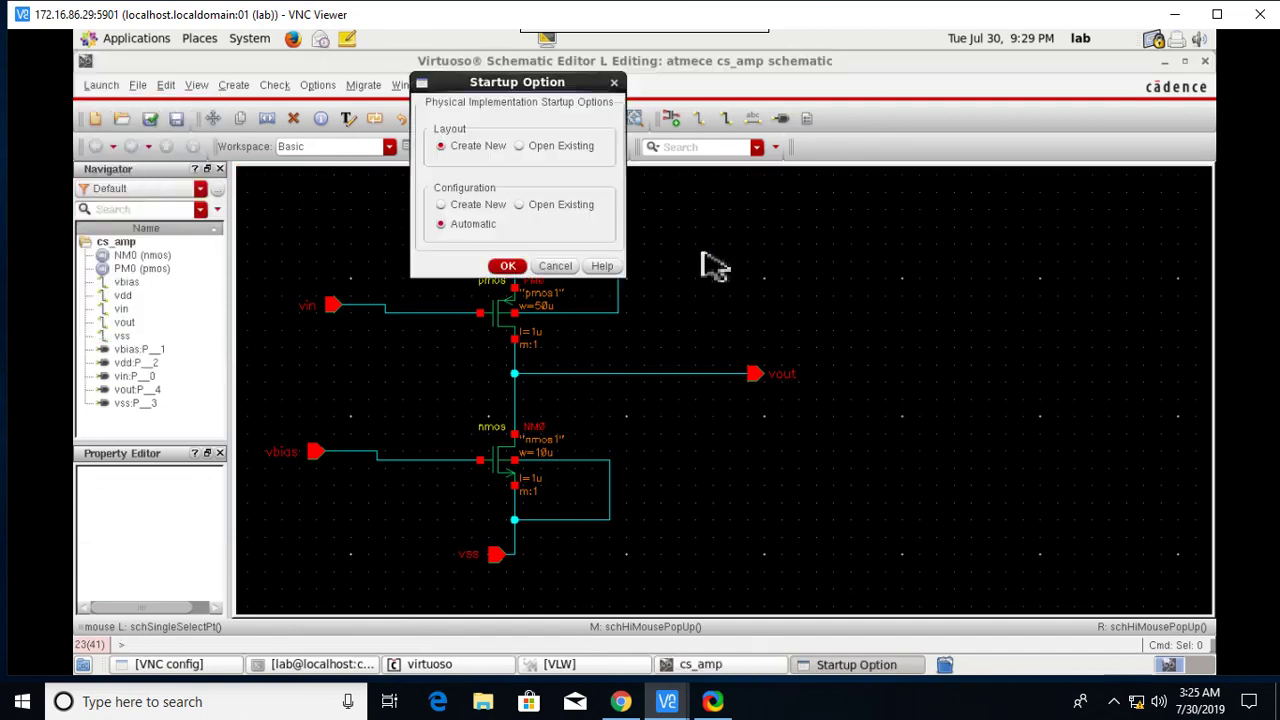
left_click(508, 266)
left_click(560, 345)
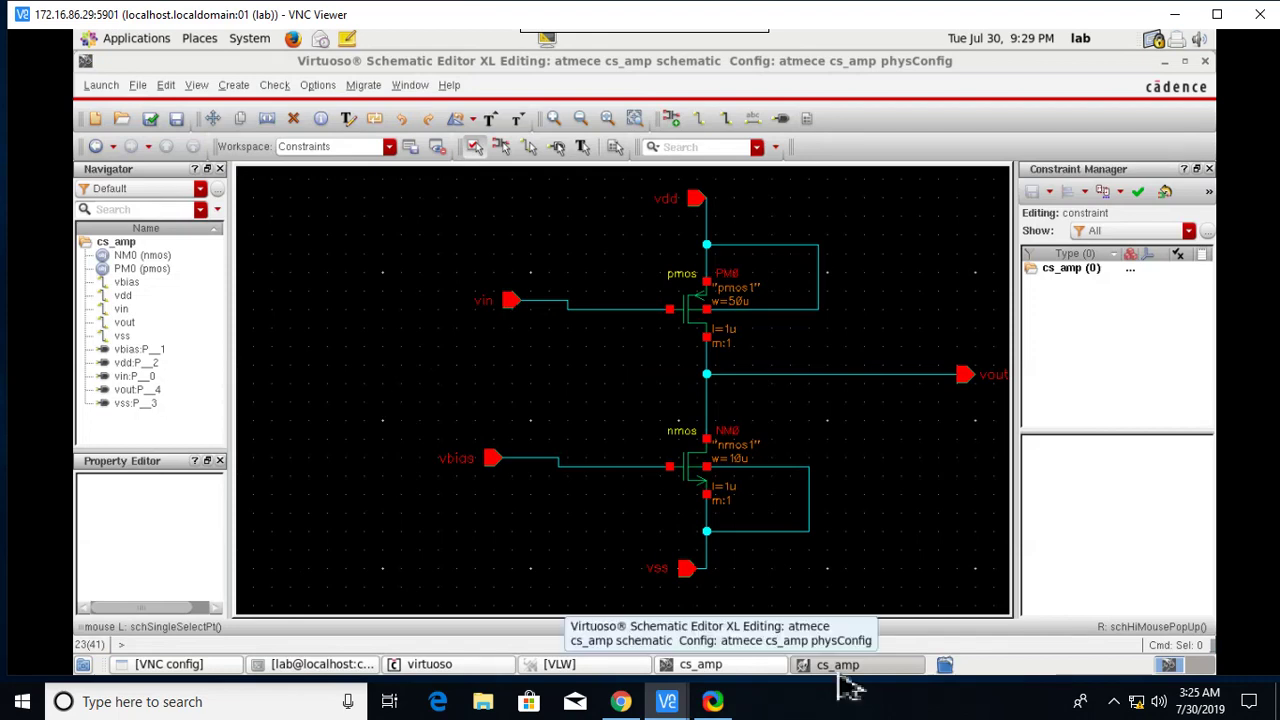
left_click(842, 666)
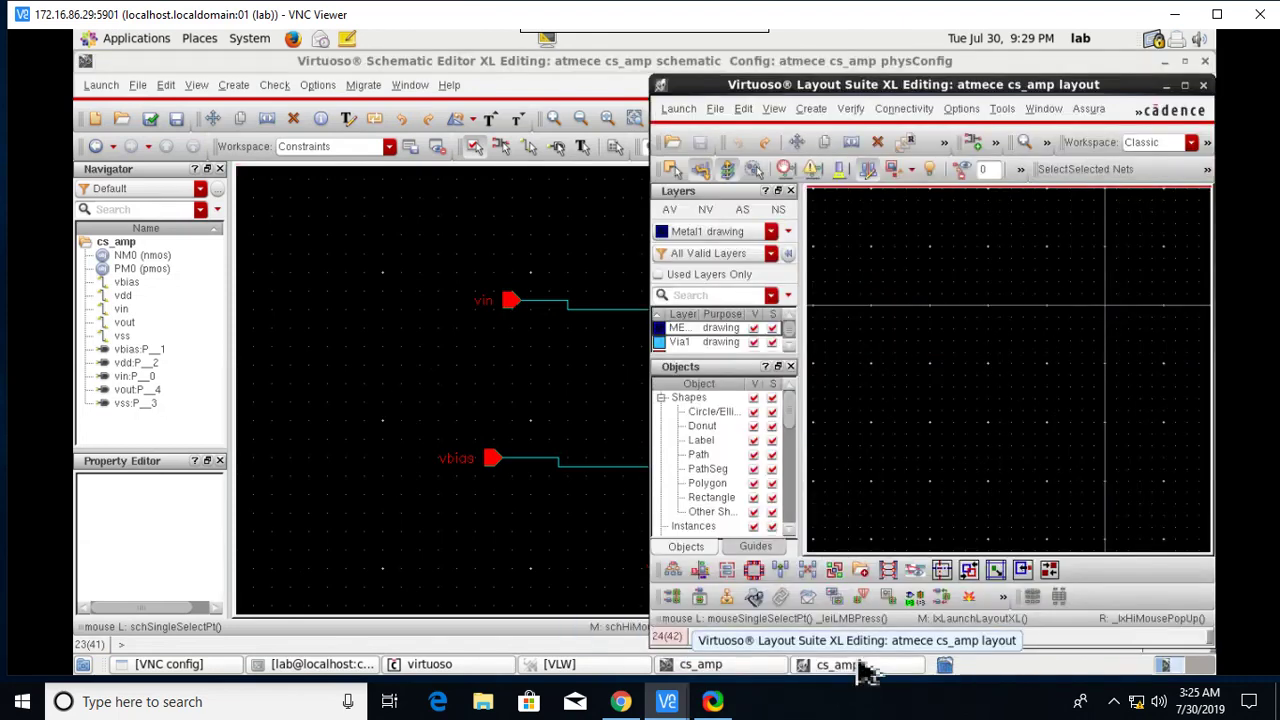
left_click(1186, 86)
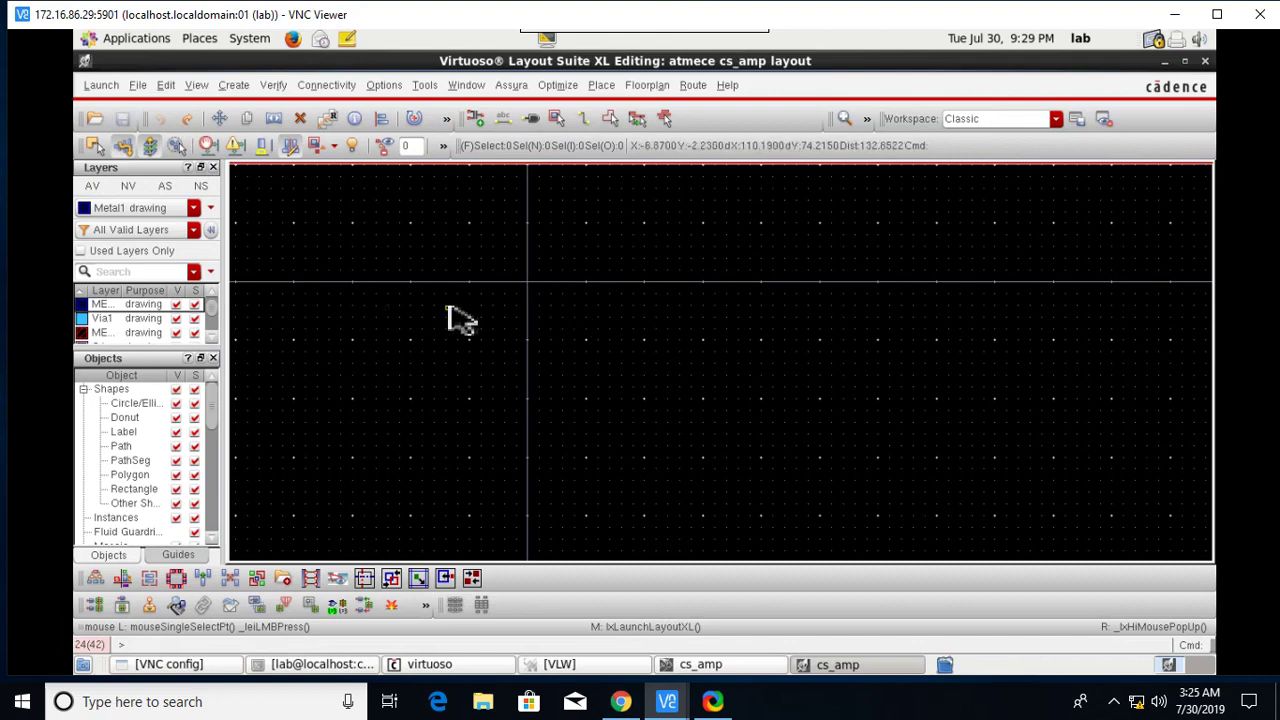
Step: Generate all layout devices, pins and the boundary from the schematic source with the offered settings
left_click(328, 88)
mouse_move(372, 178)
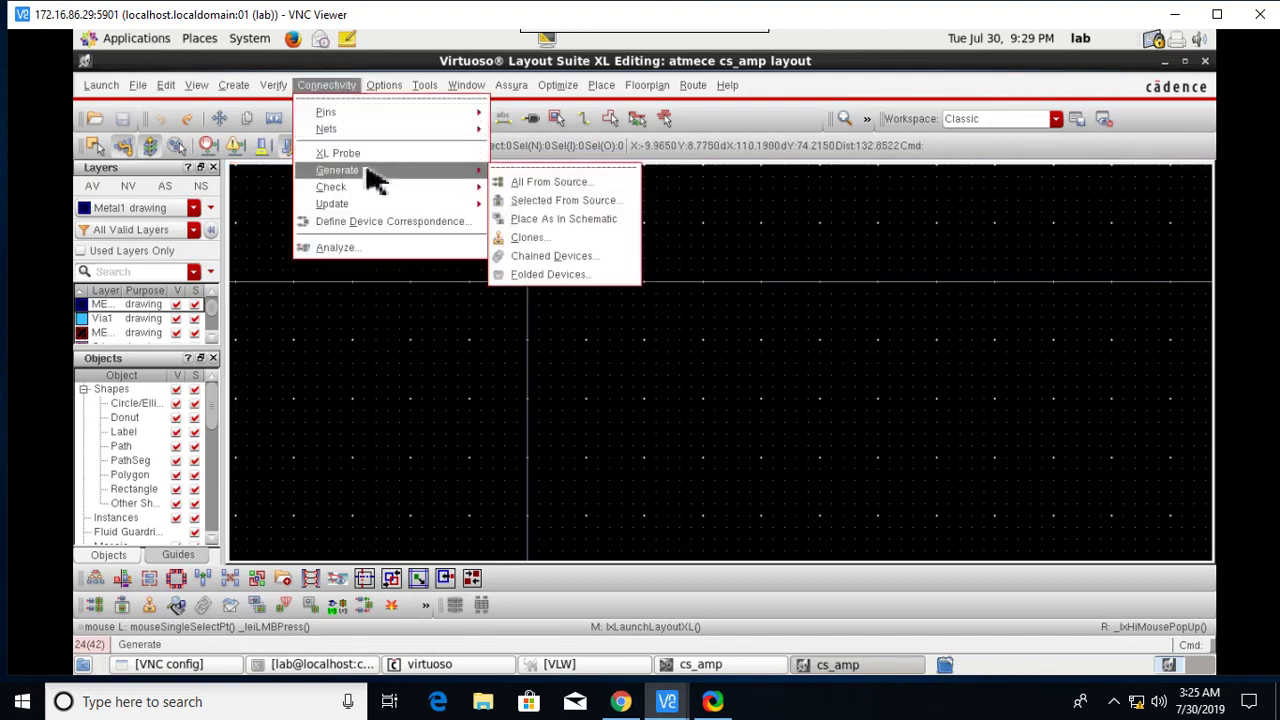
left_click(515, 183)
left_click(598, 375)
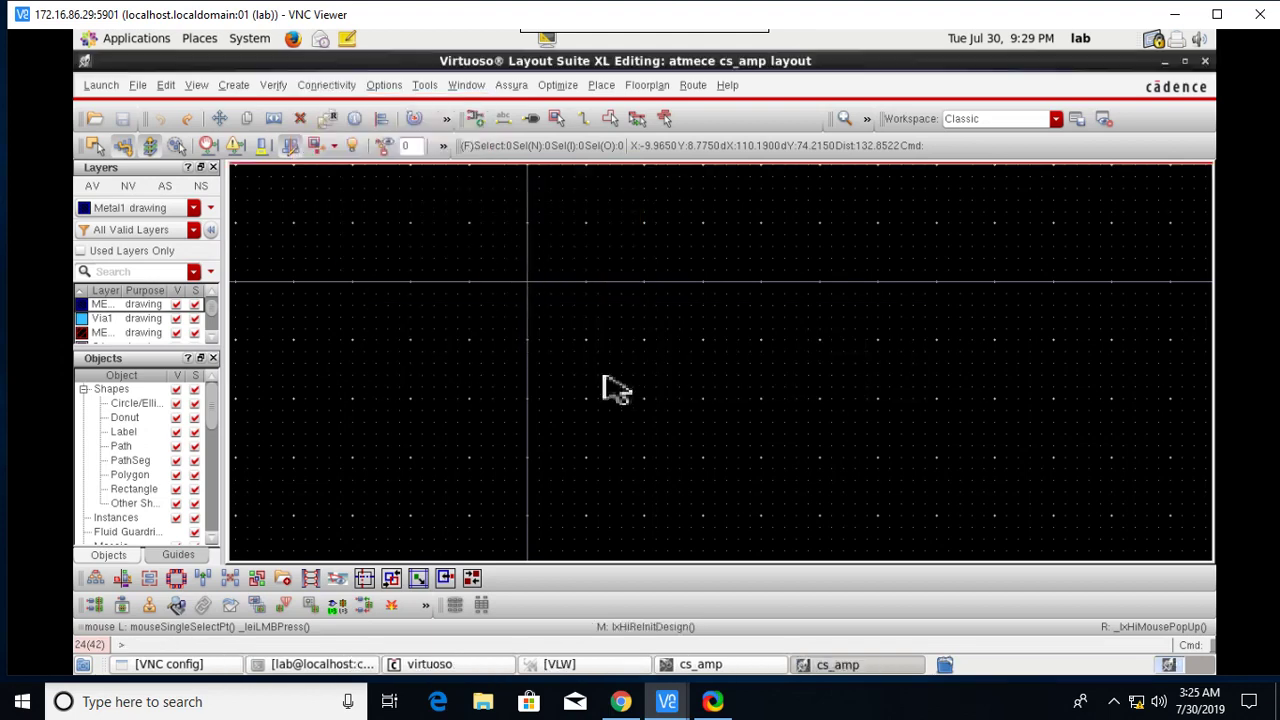
left_click(686, 523)
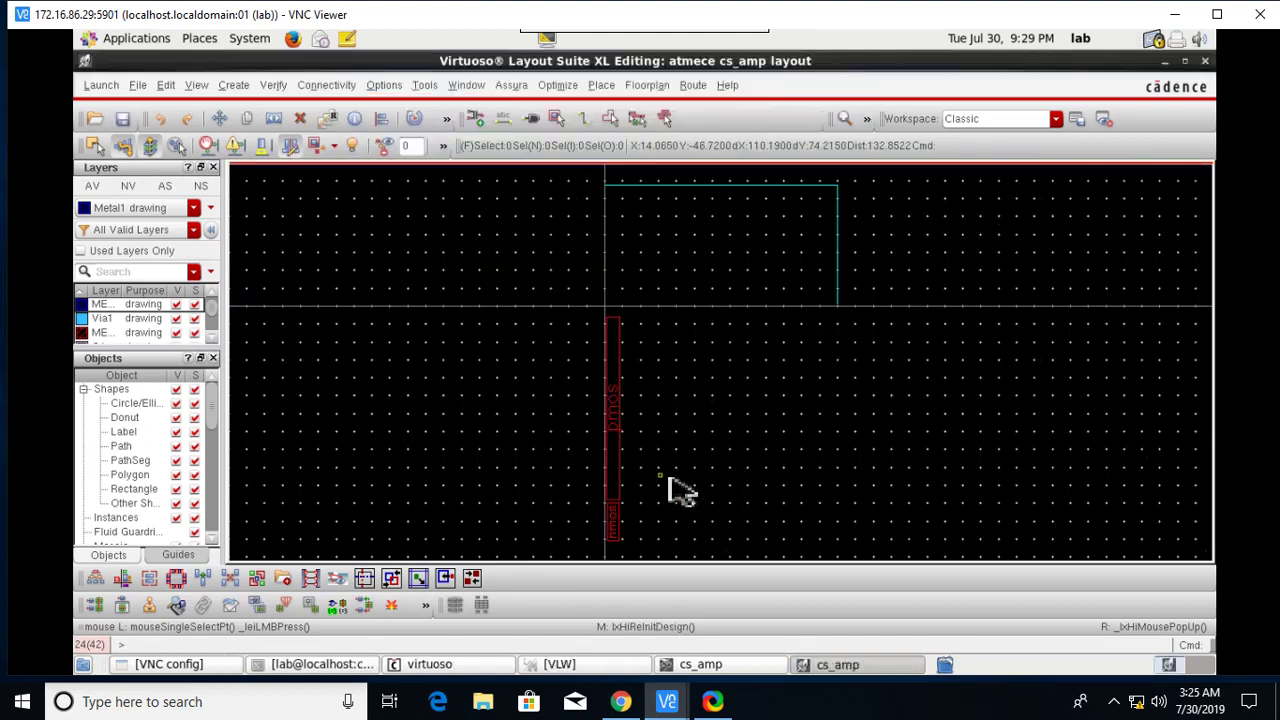
Step: Select all generated layout objects and show the incomplete nets of the selection
scroll(628, 520, "up", 2)
scroll(668, 541, "down", 2)
scroll(663, 374, "up", 2)
scroll(666, 420, "down", 4)
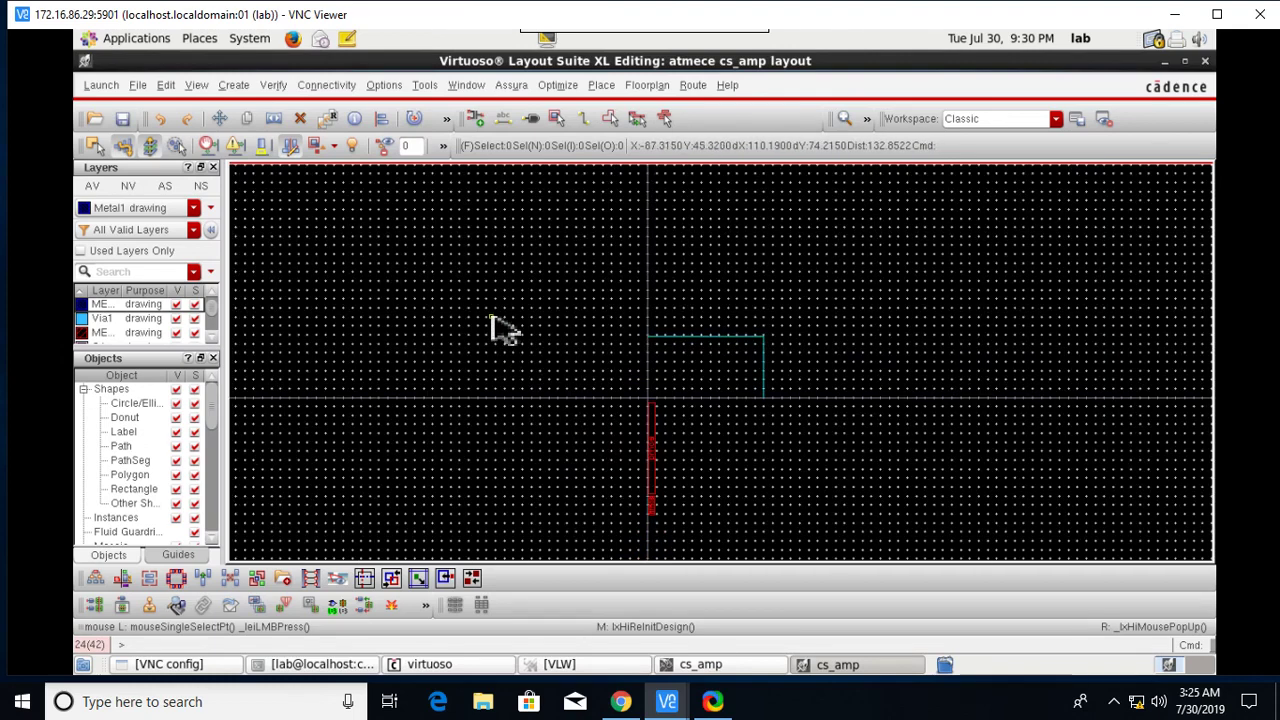
left_click_drag(490, 318, 905, 525)
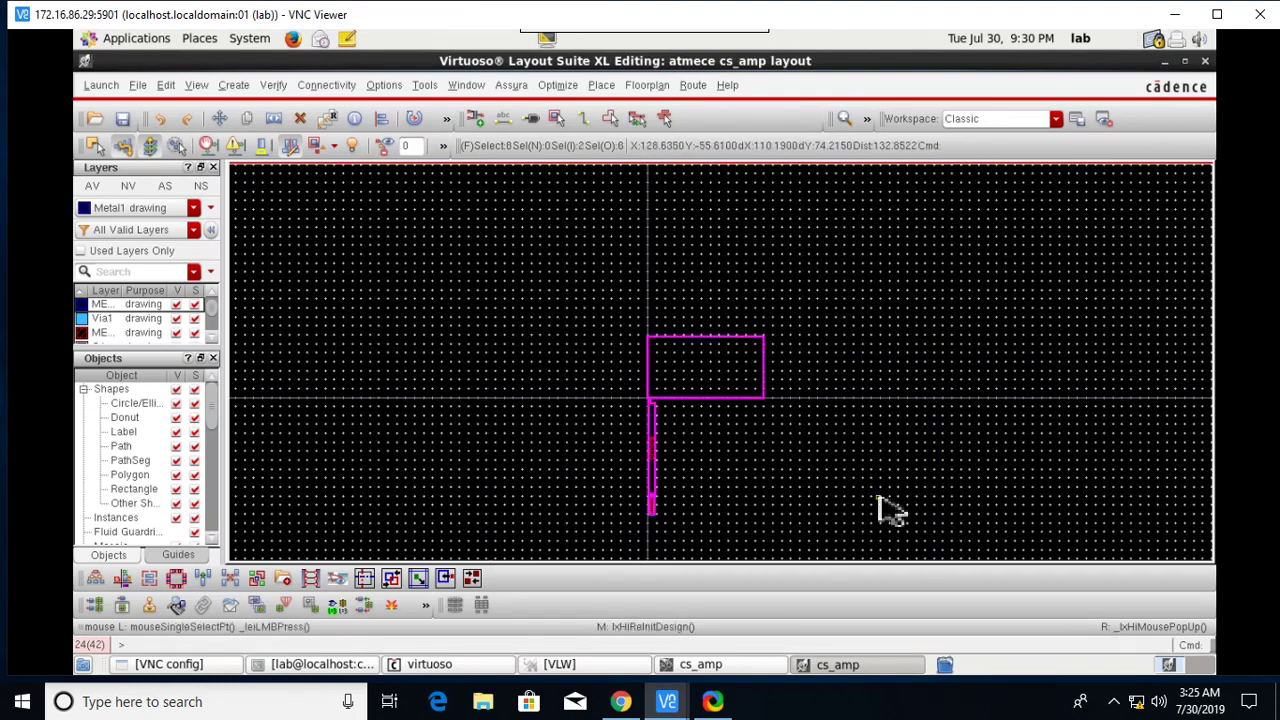
left_click(330, 88)
mouse_move(385, 131)
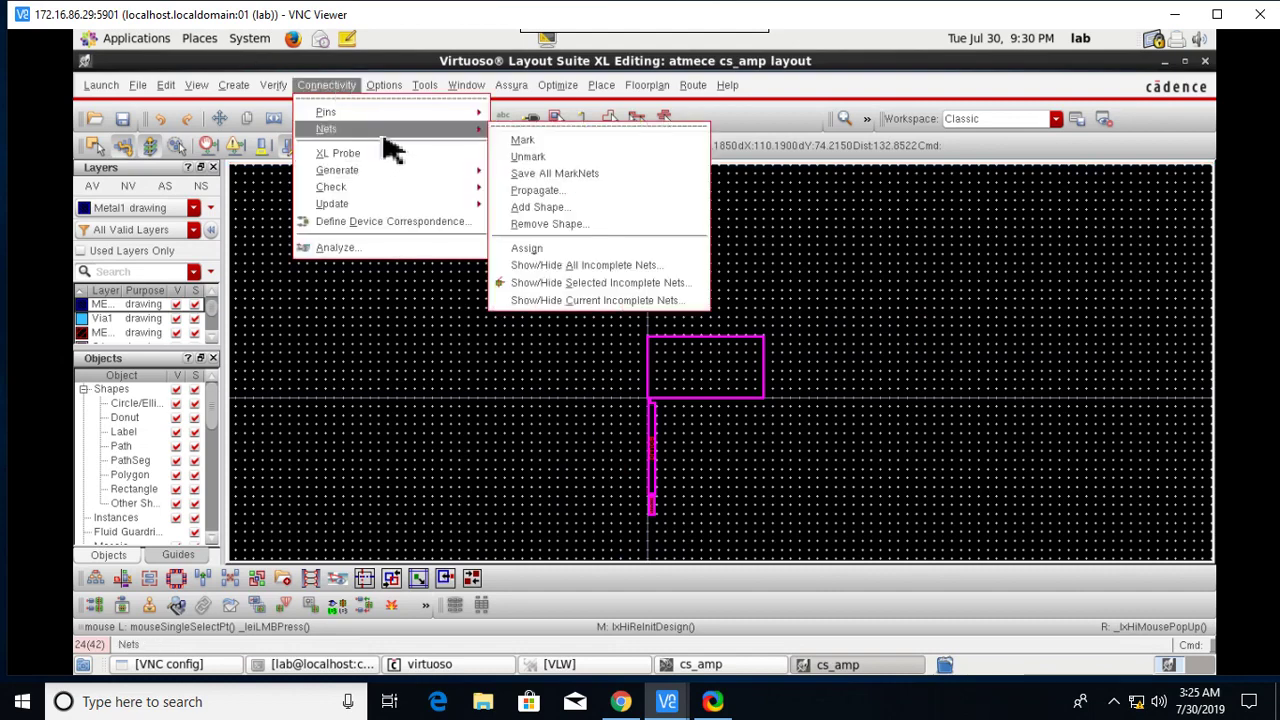
left_click(580, 285)
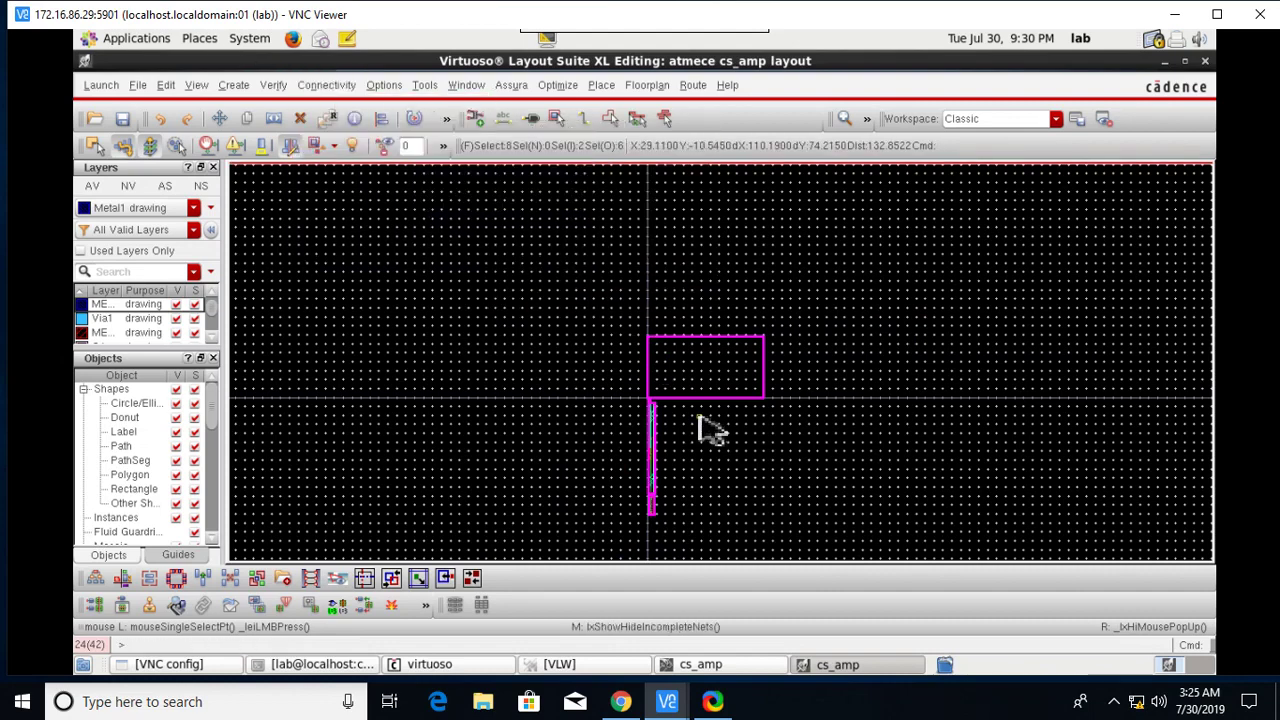
Step: Display all hierarchy levels of the layout so the PMOS device's internal layers can be viewed up close
scroll(557, 371, "up", 5, "ctrl")
scroll(640, 475, "down", 1, "ctrl")
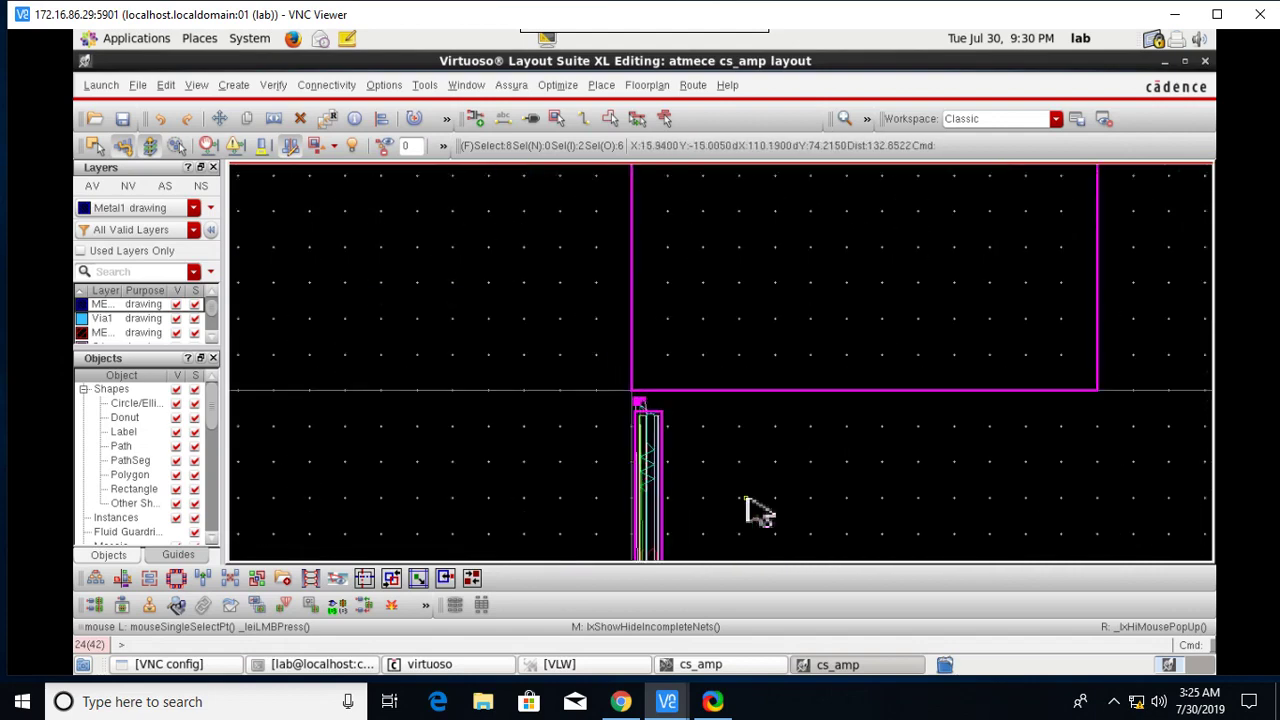
key("shift")
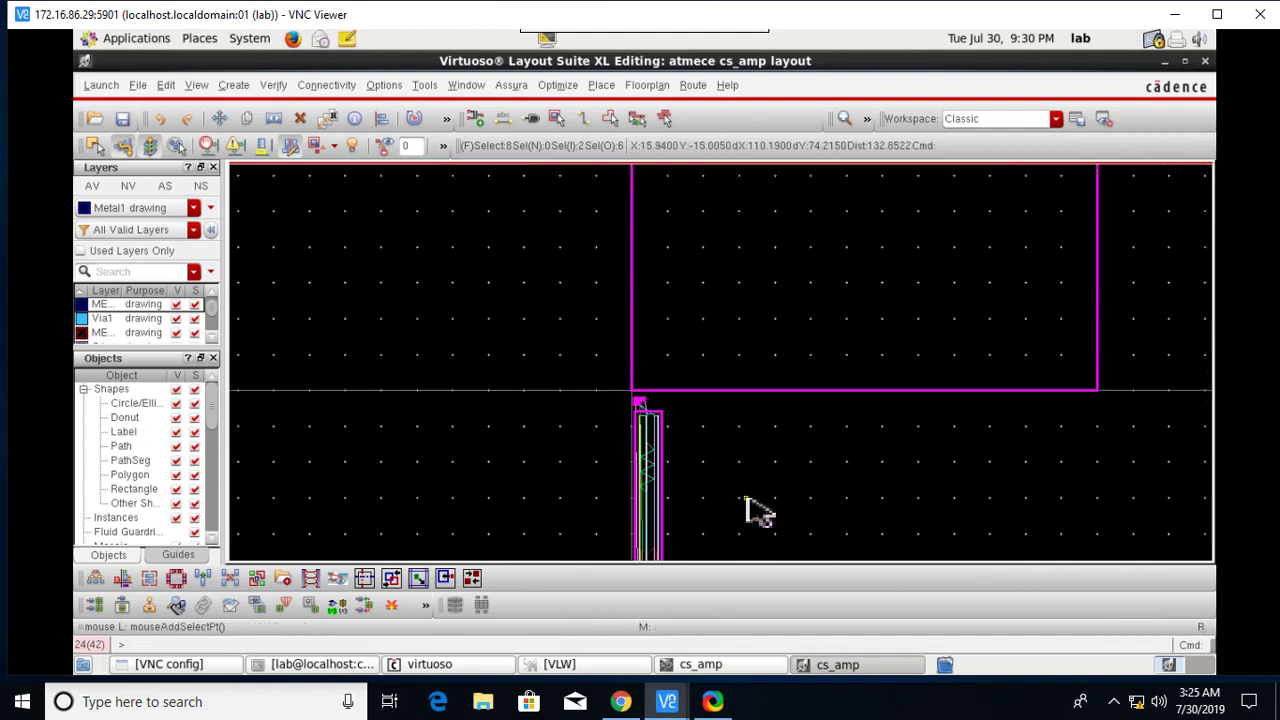
key("shift+f")
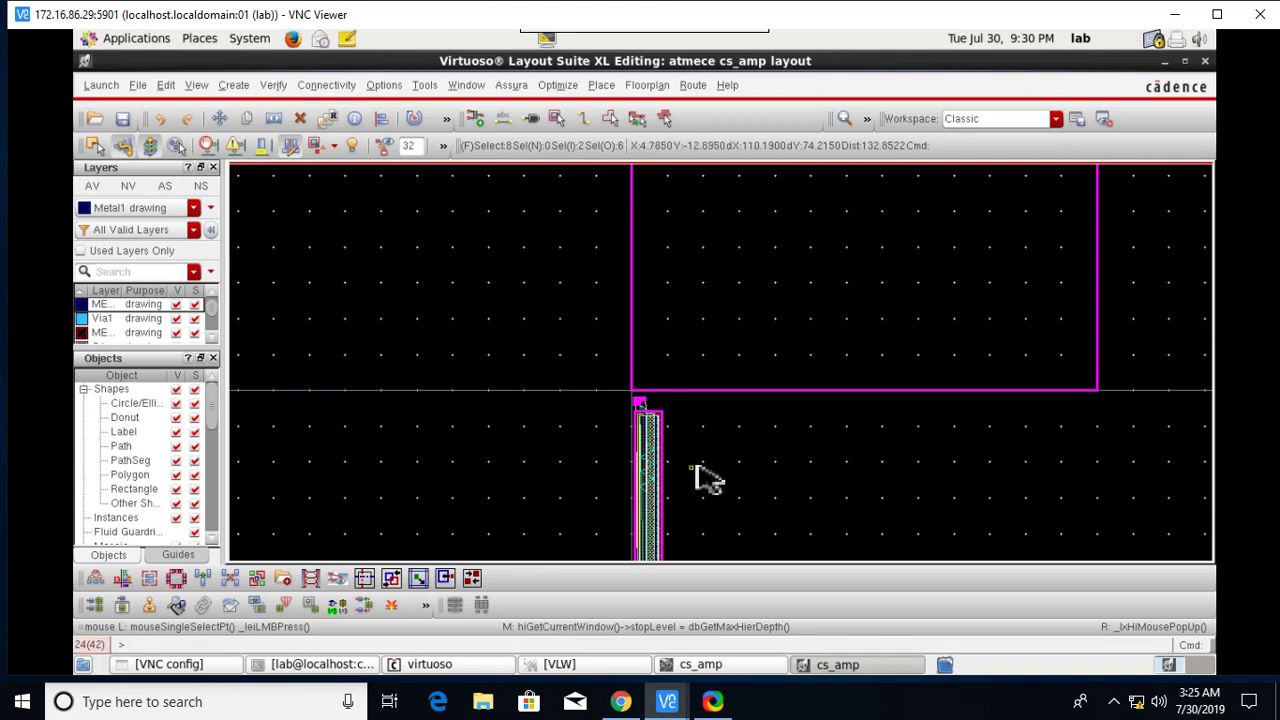
scroll(503, 469, "up", 3, "ctrl")
scroll(528, 414, "left", 2, "shift")
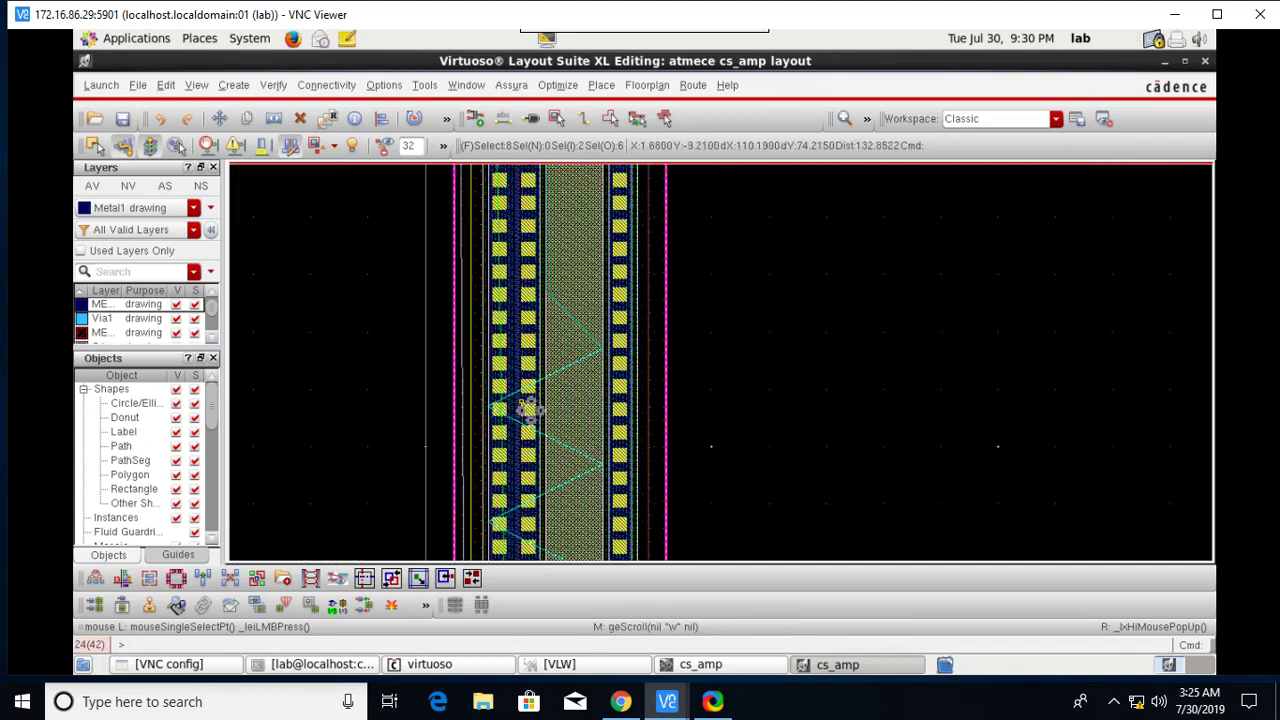
Step: Examine the generated PMOS and NMOS devices and their position relative to the placement boundary, from the full layout and up close
scroll(1055, 292, "down", 2, "ctrl")
scroll(1055, 292, "down", 2, "ctrl")
scroll(1100, 243, "up", 2, "ctrl")
scroll(966, 329, "down", 2, "ctrl")
left_click(826, 262)
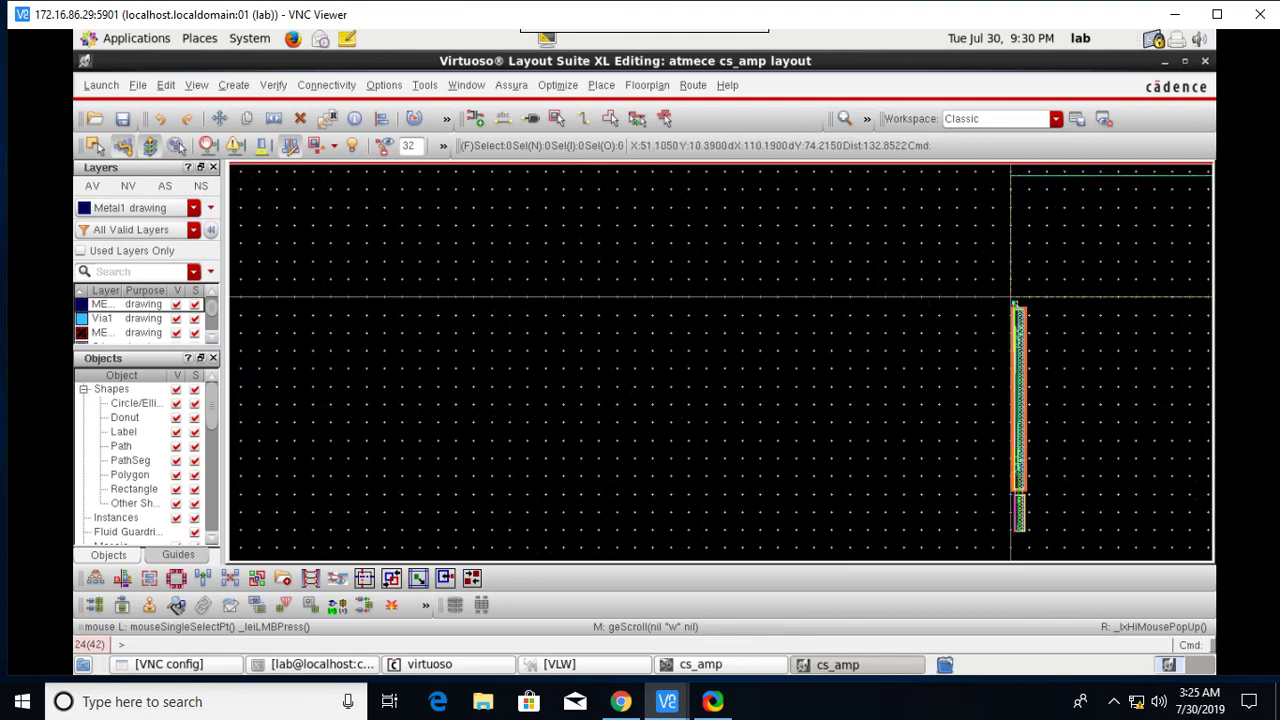
scroll(1110, 268, "right", 1, "shift")
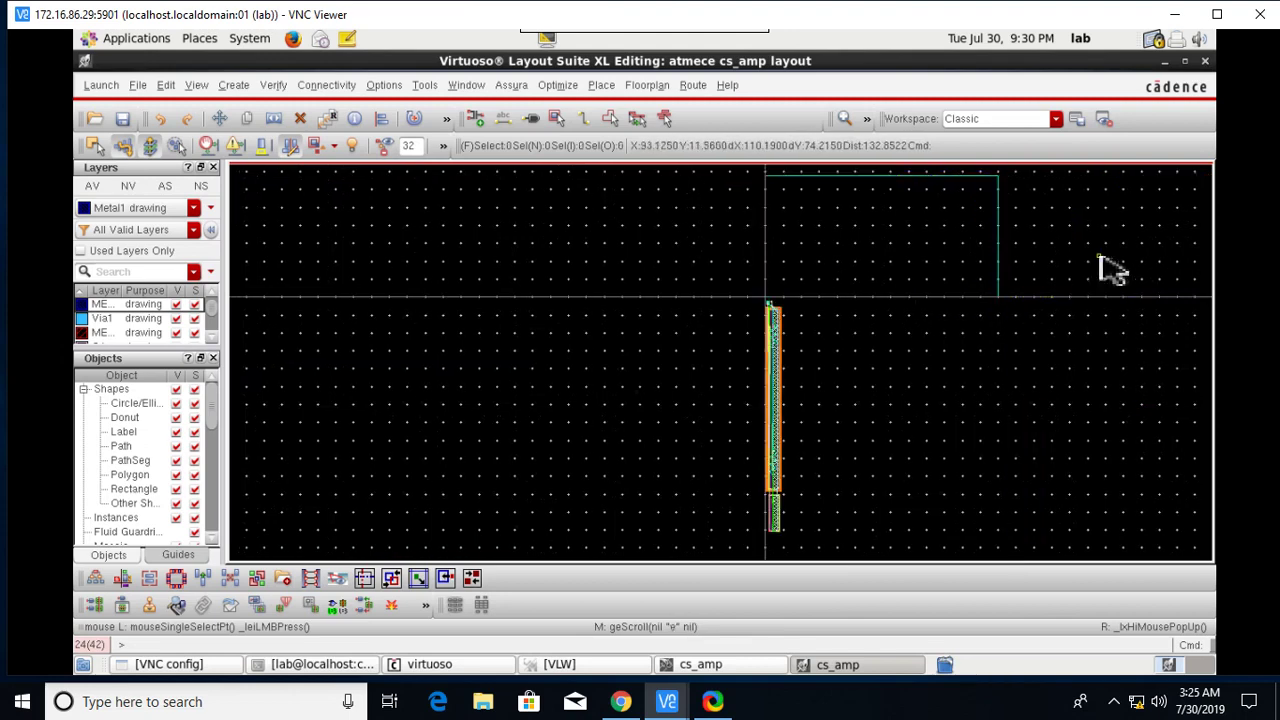
scroll(783, 429, "up", 2, "ctrl")
scroll(731, 371, "down", 1, "ctrl")
scroll(769, 400, "up", 1, "ctrl")
scroll(760, 380, "down", 2, "ctrl")
scroll(763, 435, "up", 3, "ctrl")
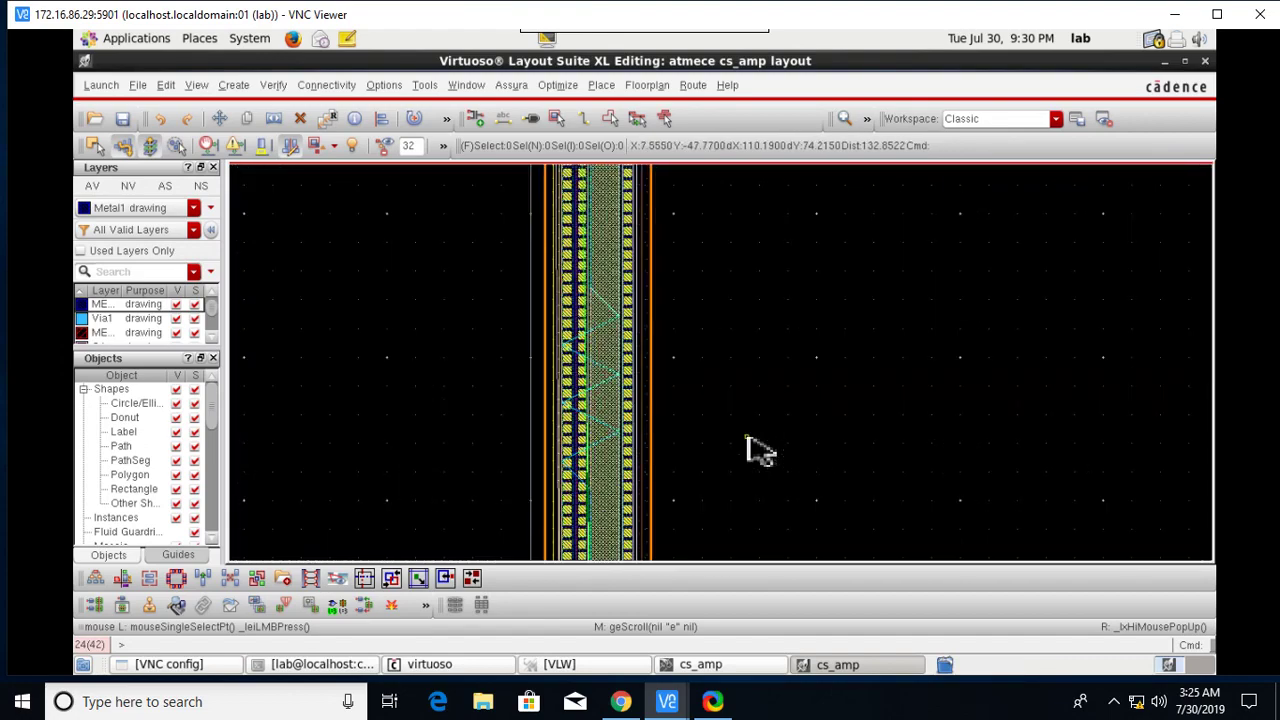
Step: Rotate the tall PMOS device to the right so that it lies horizontally
scroll(651, 456, "down", 2, "ctrl")
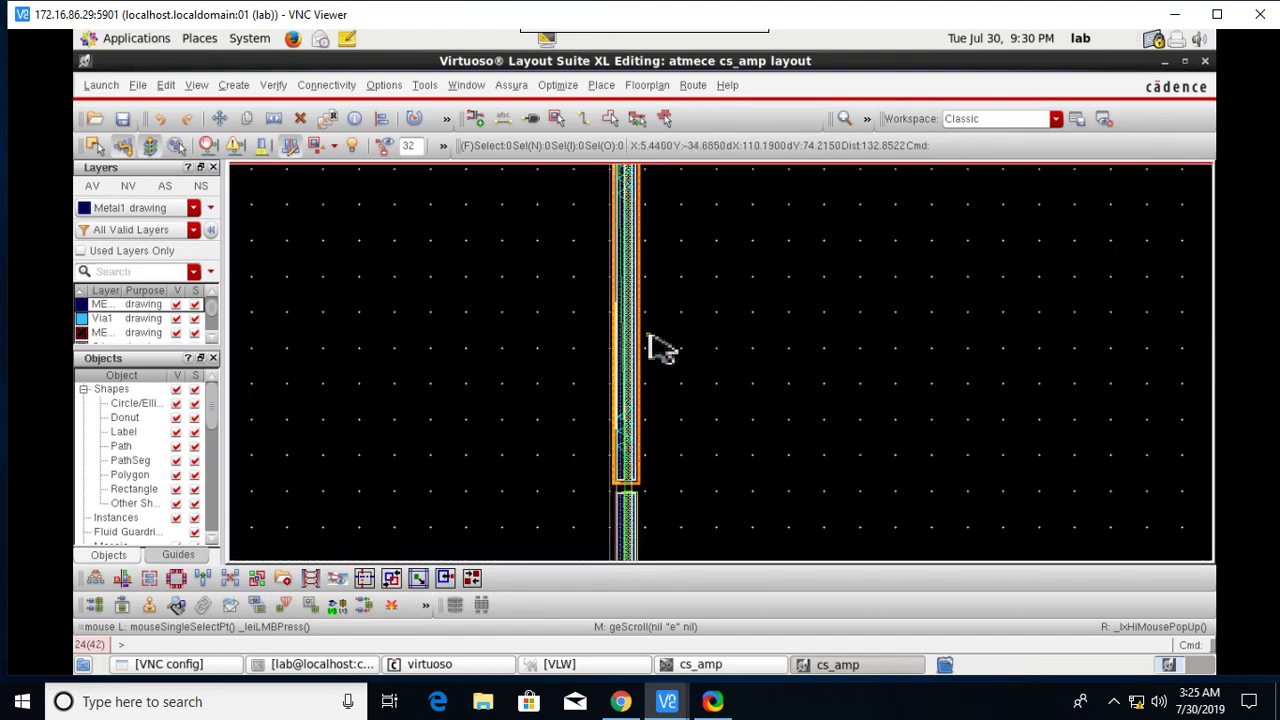
scroll(636, 281, "up", 3, "ctrl")
scroll(640, 284, "down", 1, "ctrl")
scroll(648, 286, "down", 2, "ctrl")
scroll(648, 288, "up", 1, "ctrl")
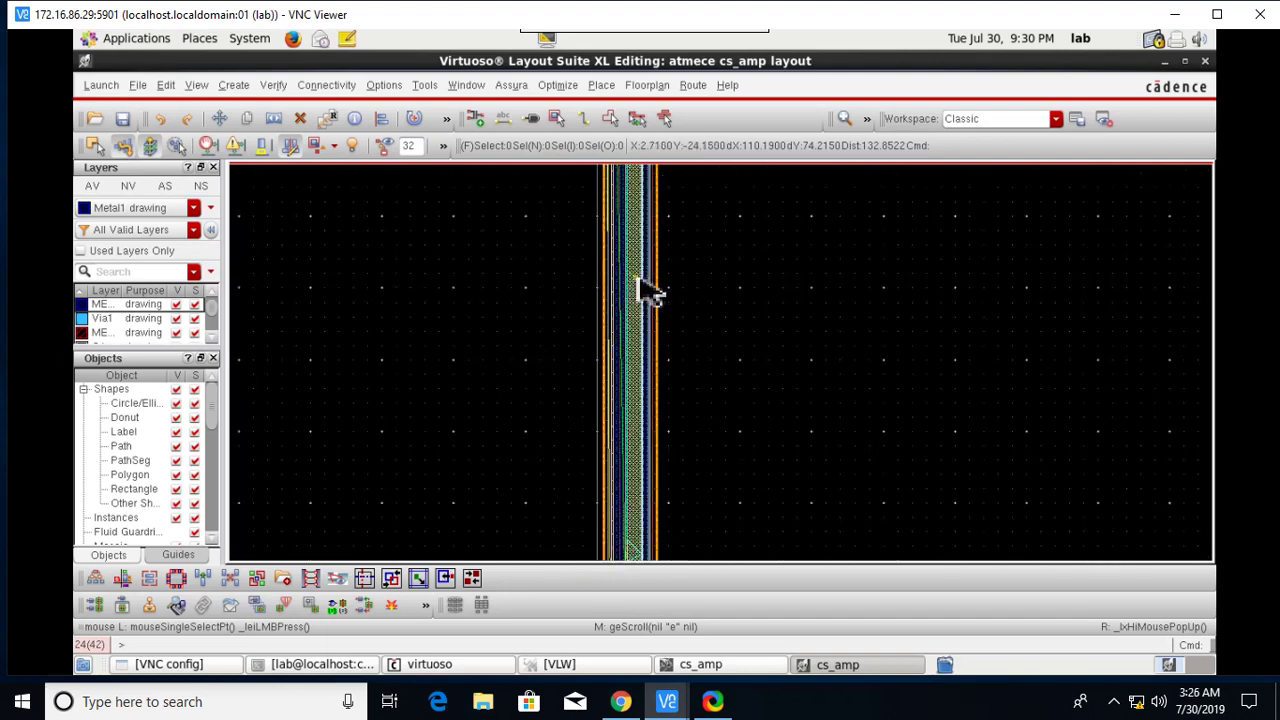
left_click(643, 290)
right_click(645, 292)
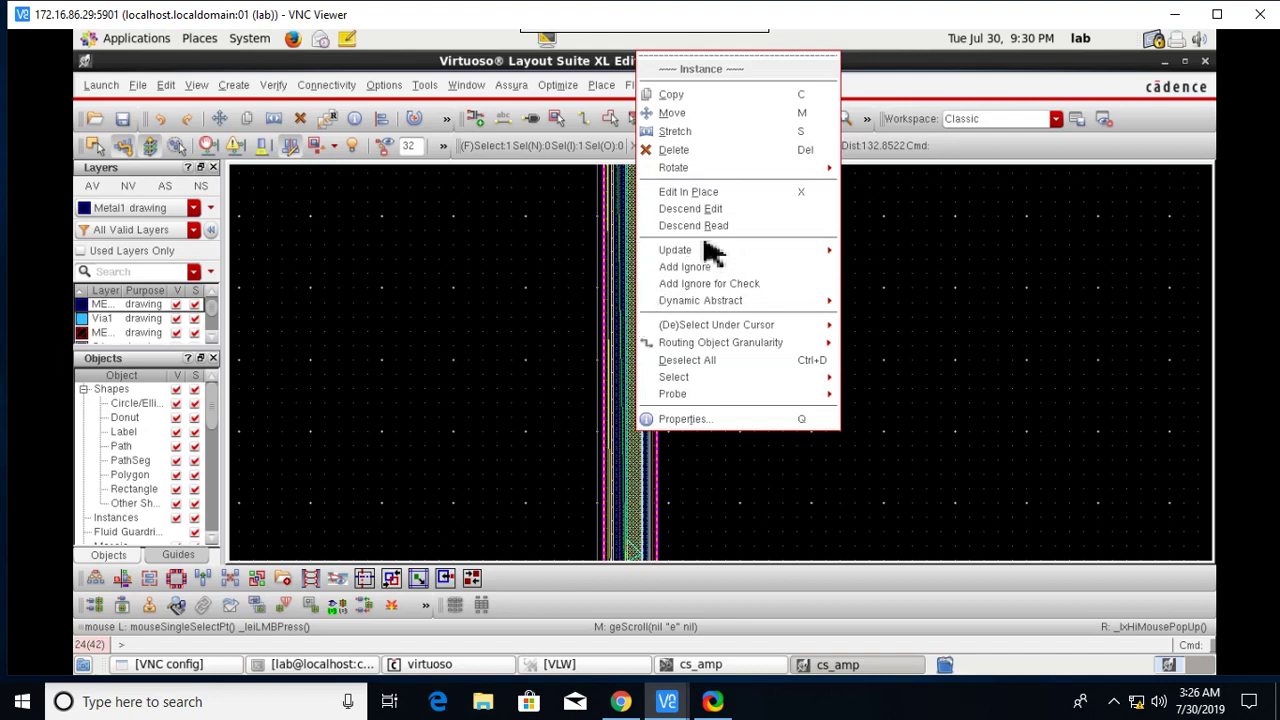
mouse_move(718, 172)
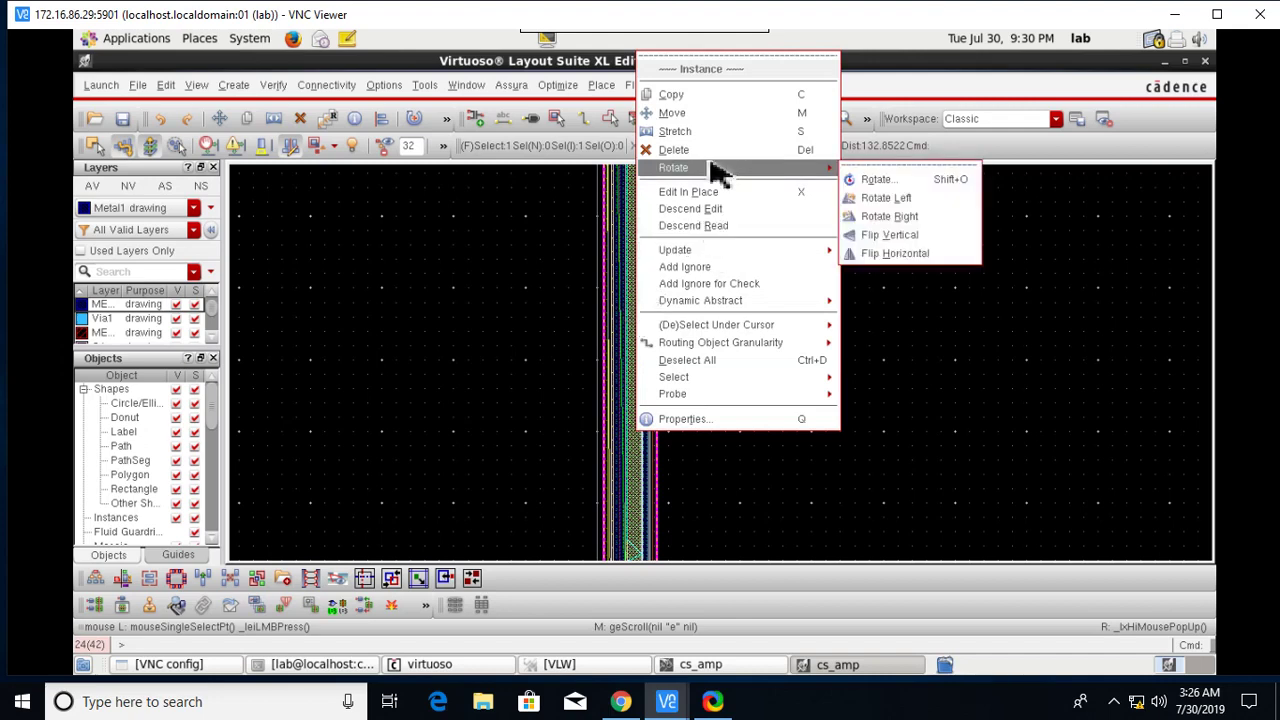
left_click(895, 218)
Step: Move the rotated PMOS device into the placement boundary, with the move's snap mode set to anyAngle
scroll(830, 320, "down", 2)
scroll(838, 347, "up", 1)
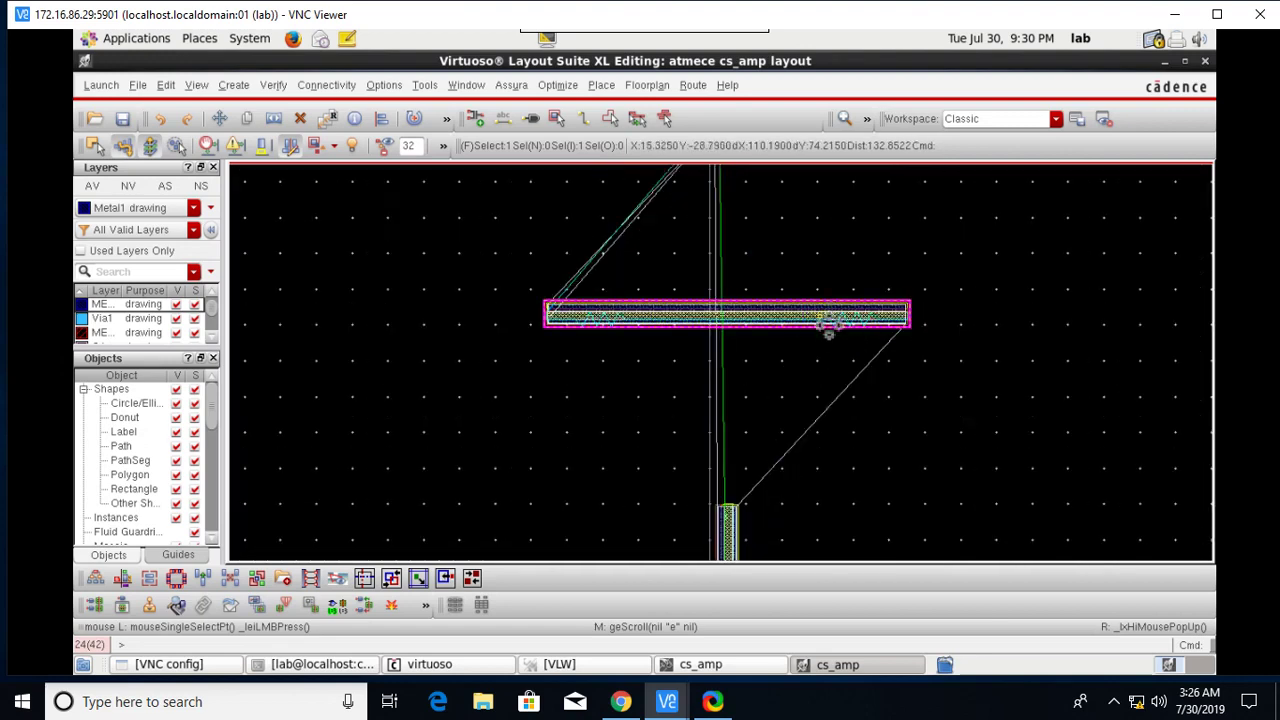
key("m")
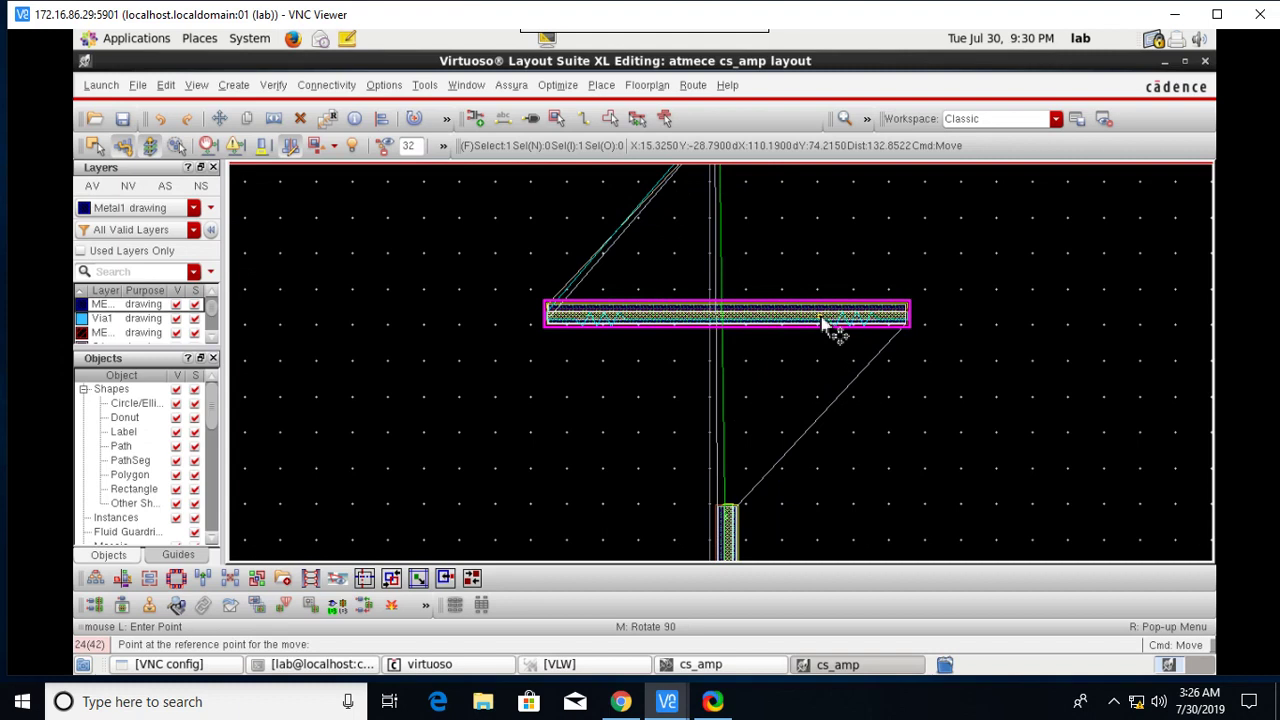
left_click(822, 322)
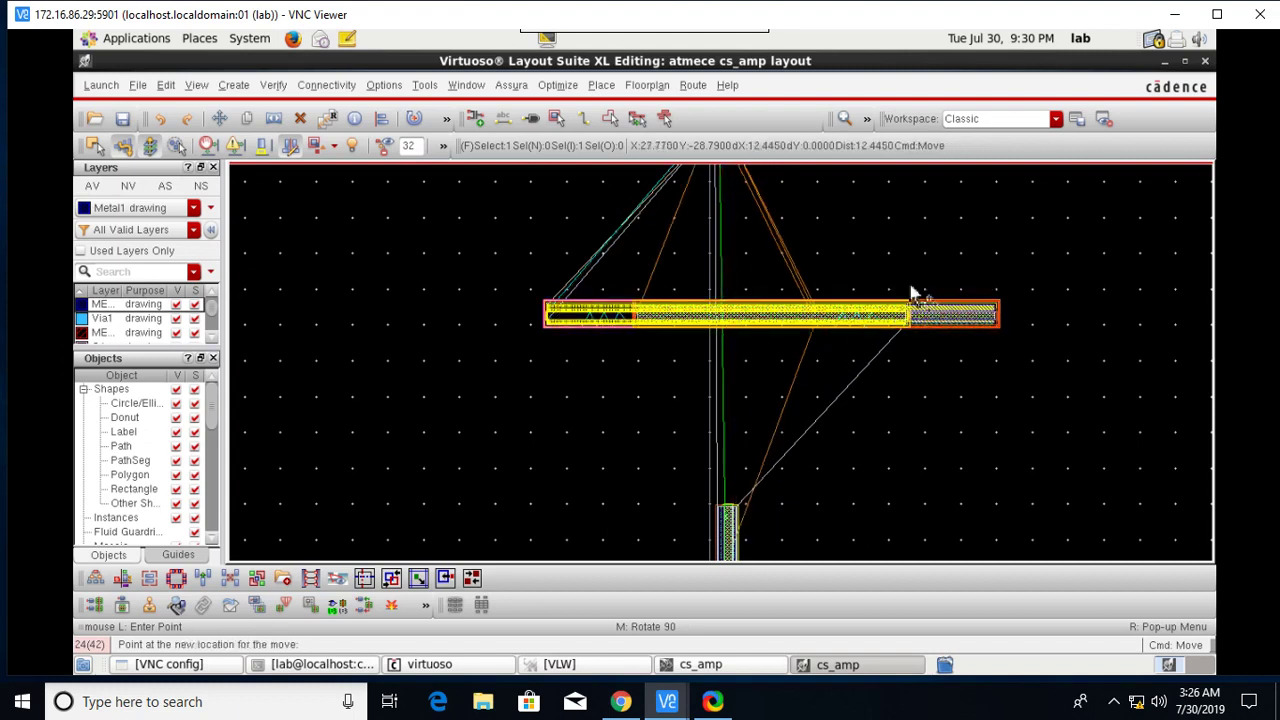
key("F3")
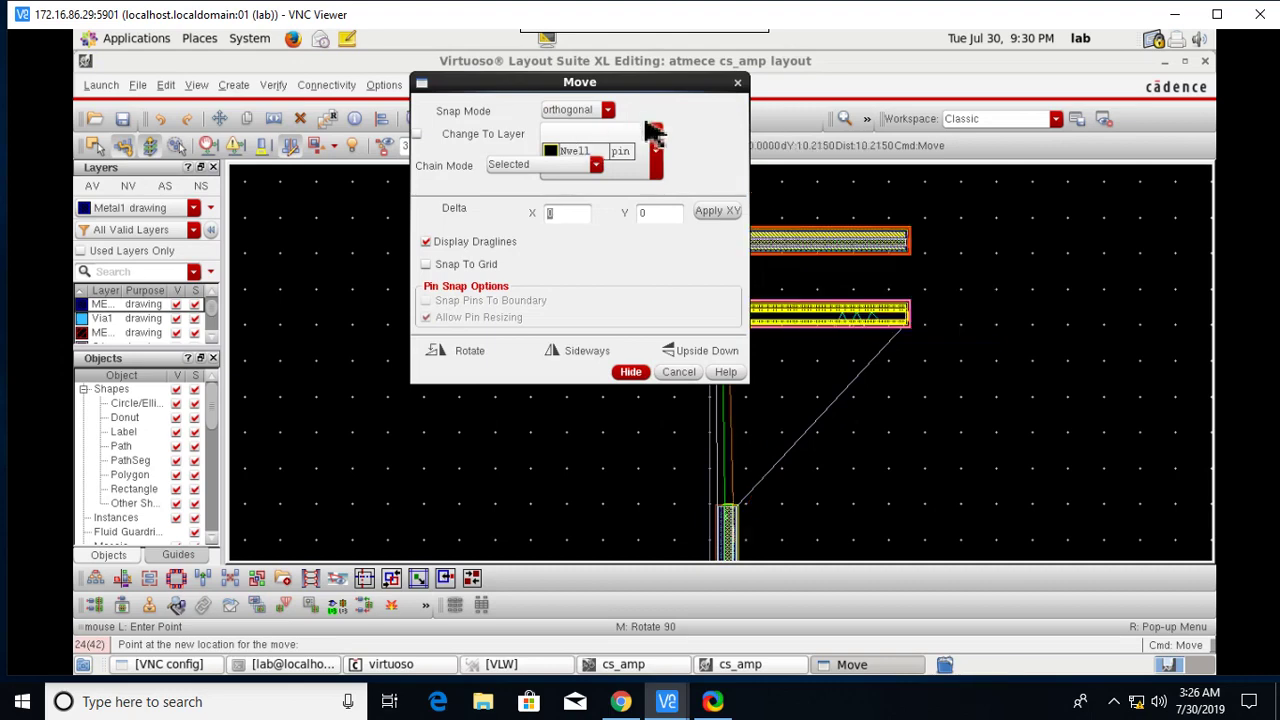
left_click(607, 110)
left_click(600, 126)
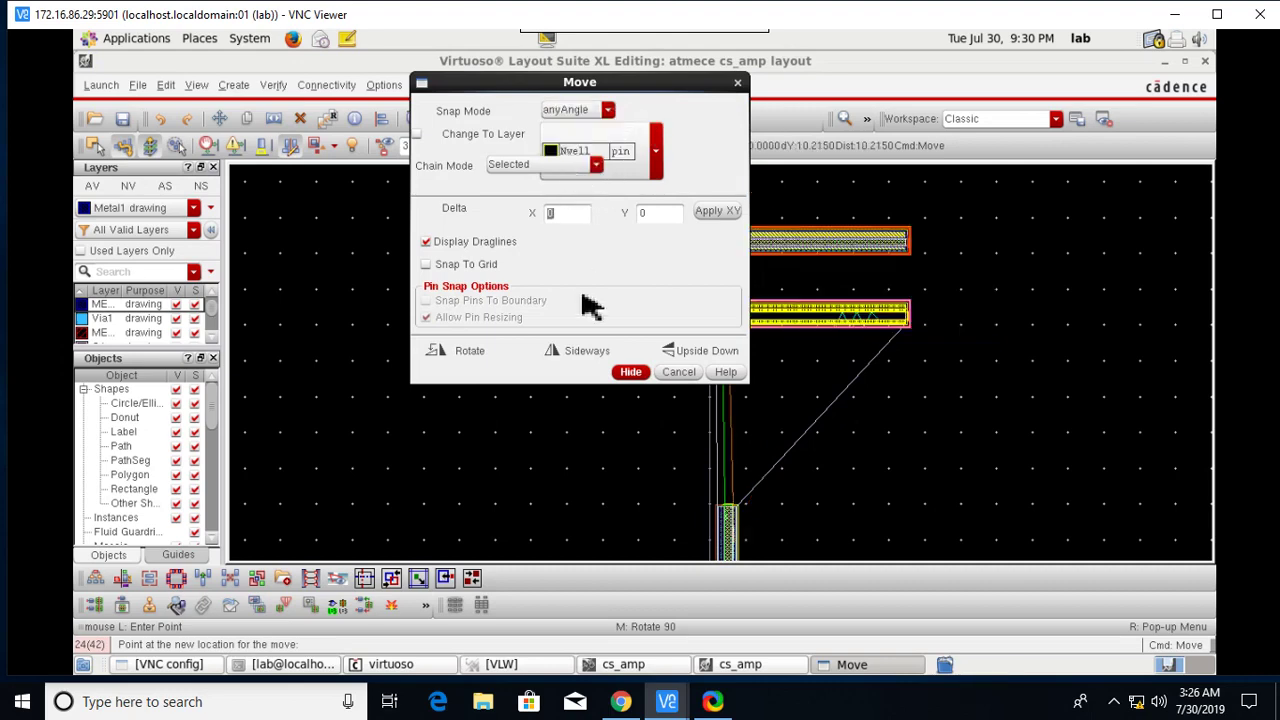
left_click(631, 372)
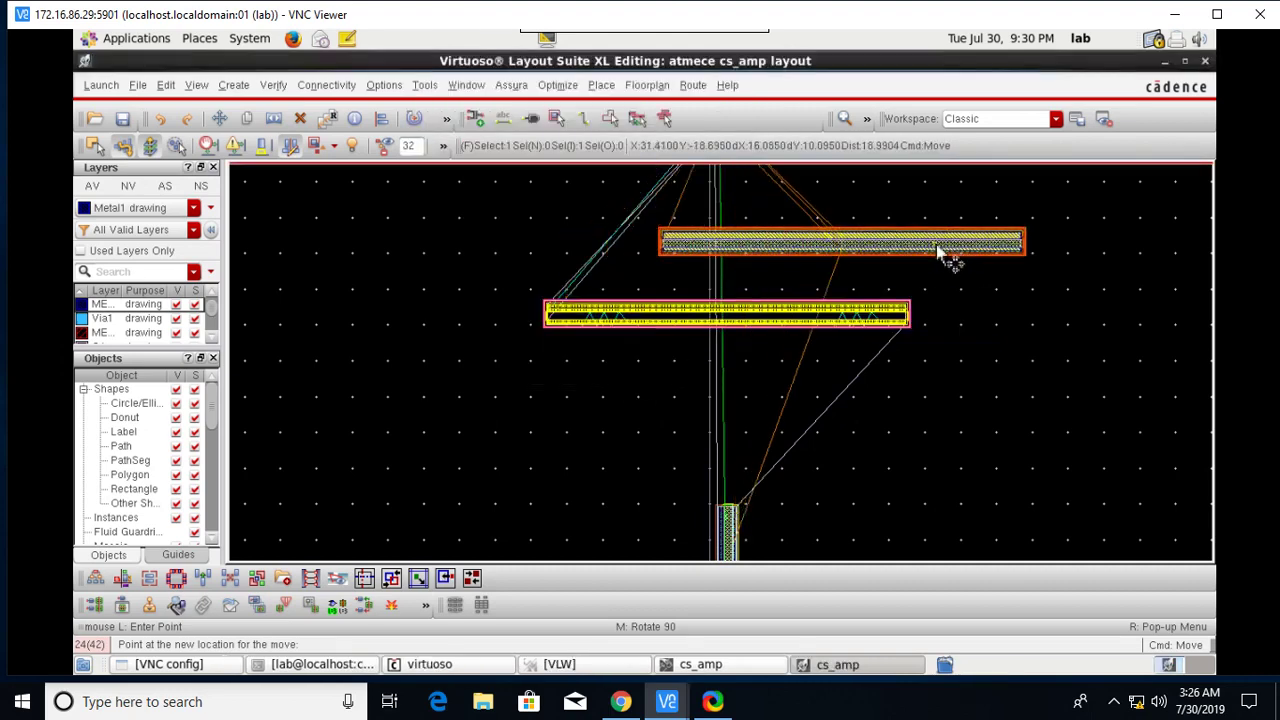
scroll(940, 252, "up", 3)
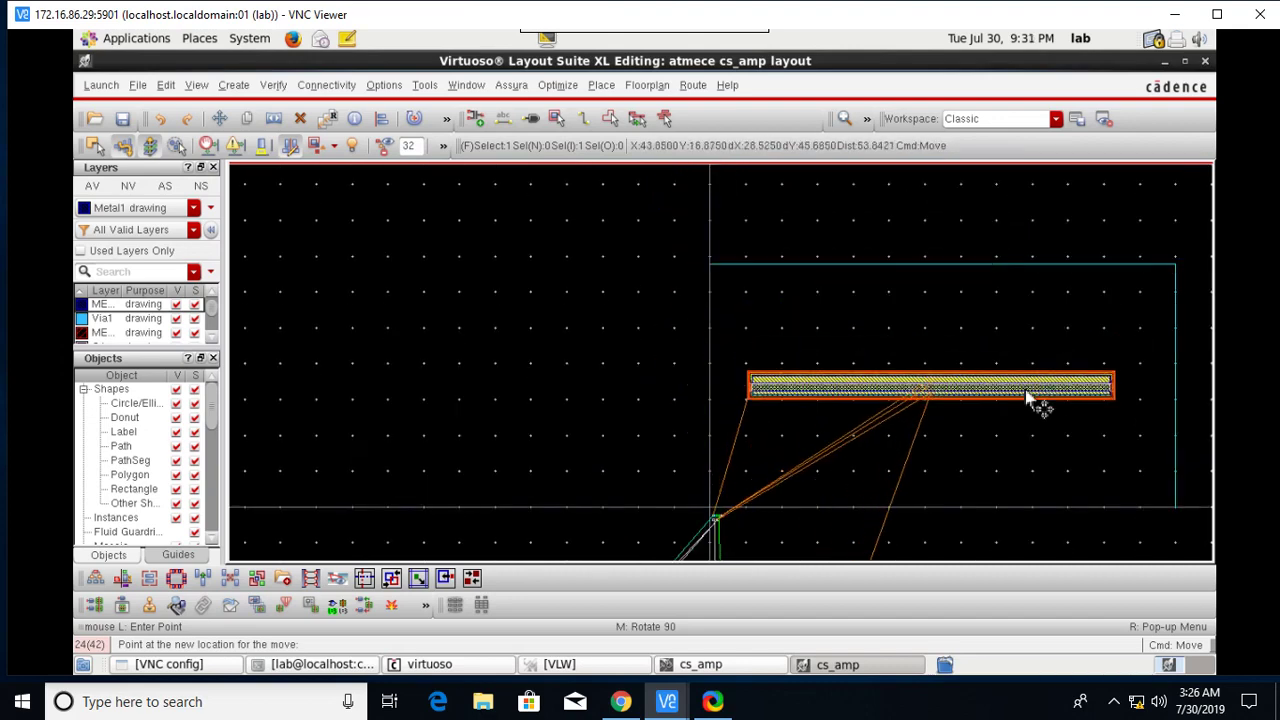
left_click(1050, 392)
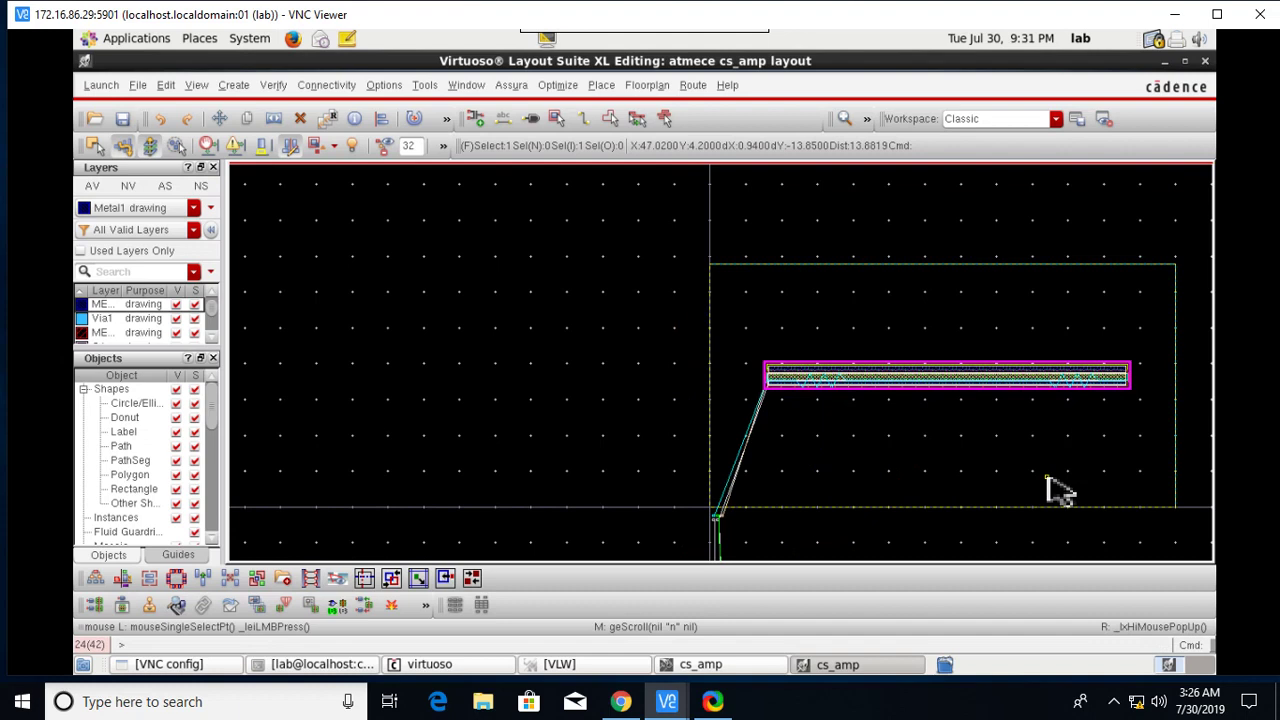
Step: Rotate the smaller NMOS device below the boundary to the right so that it lies horizontally
scroll(1058, 488, "down", 5)
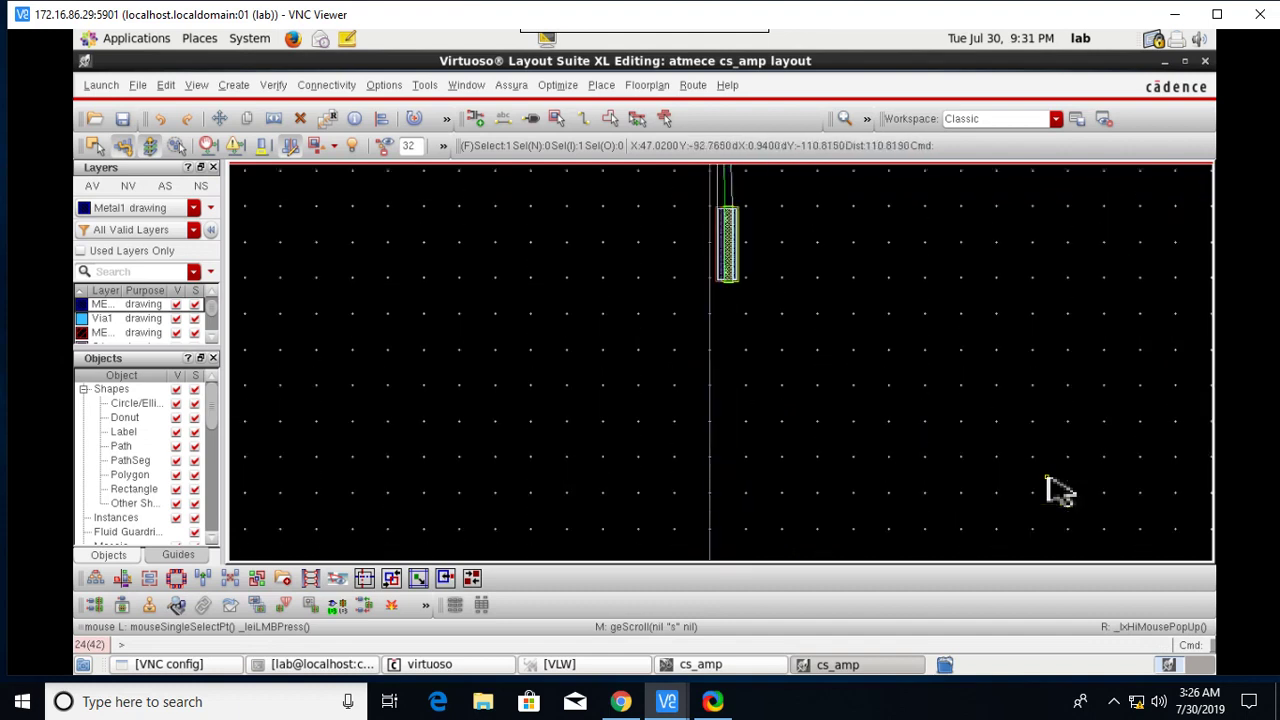
left_click(745, 257)
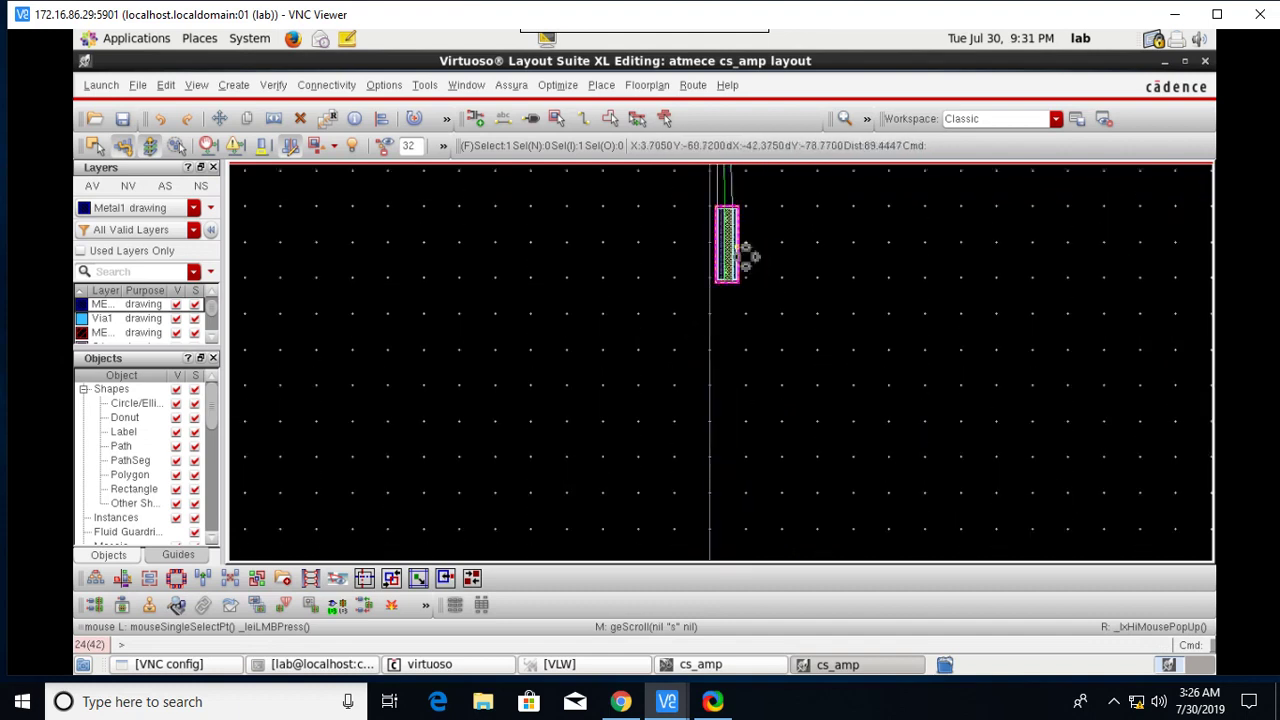
right_click(745, 257)
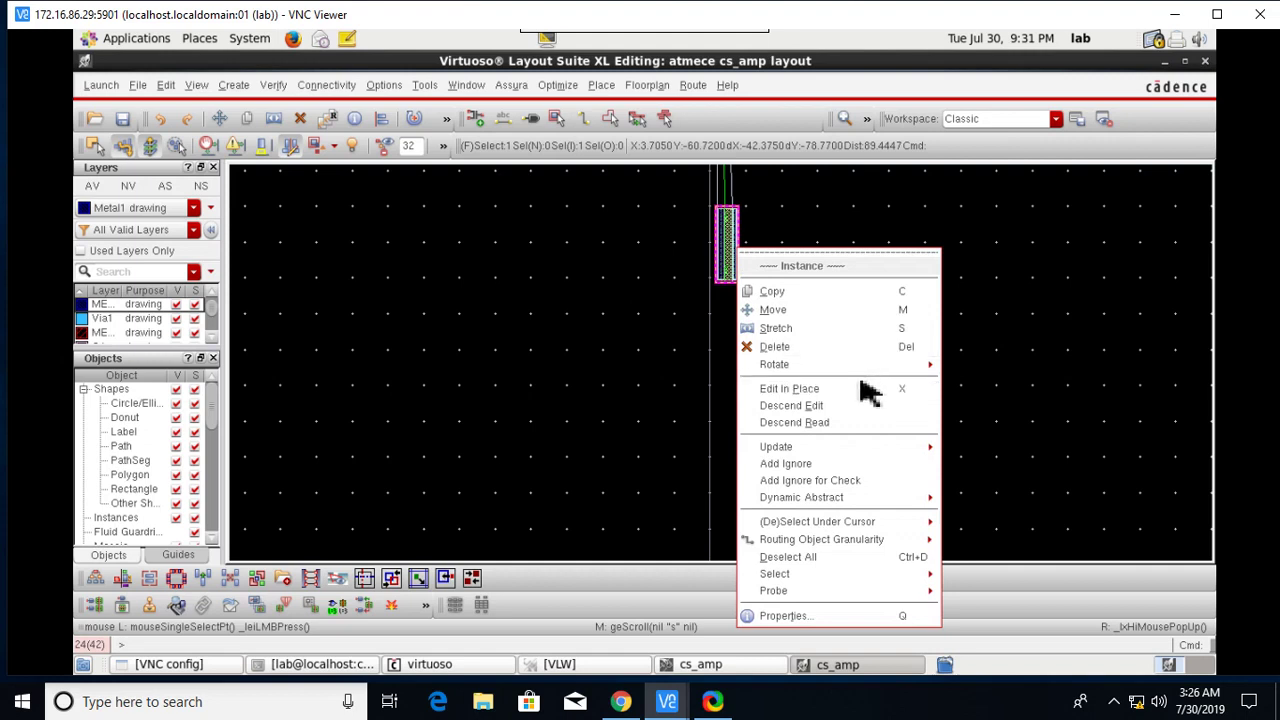
mouse_move(862, 372)
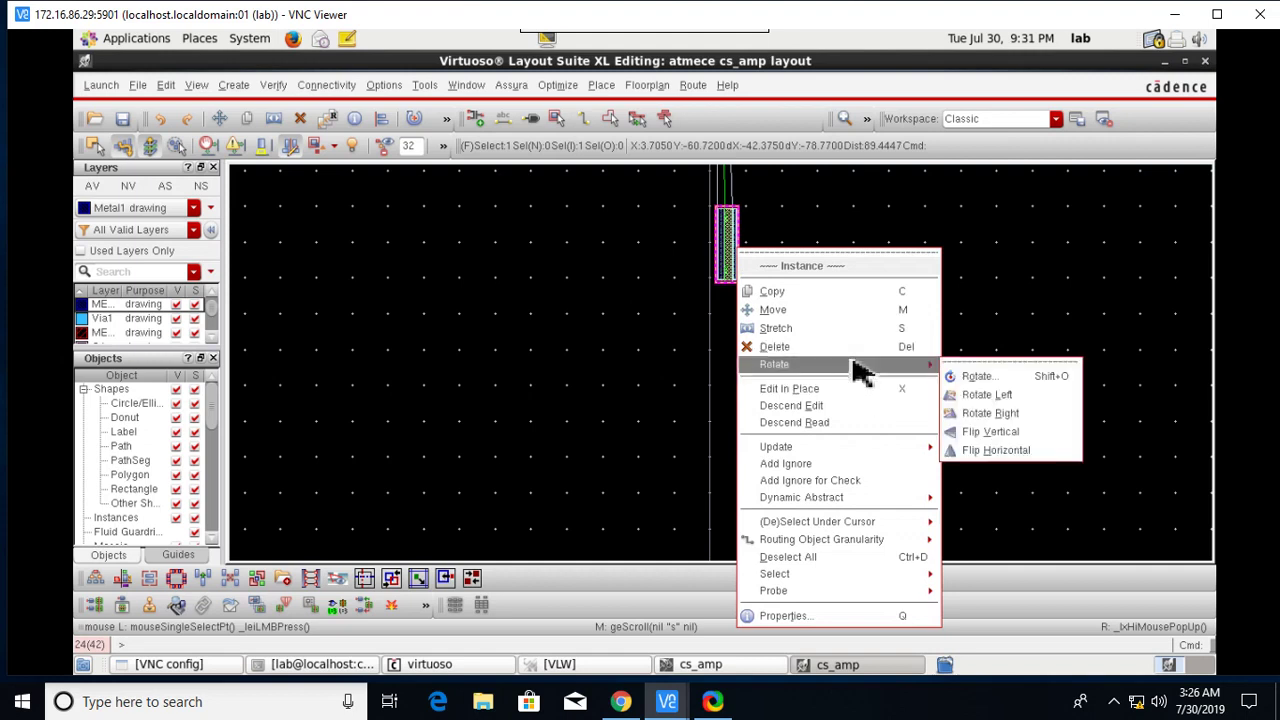
left_click(990, 413)
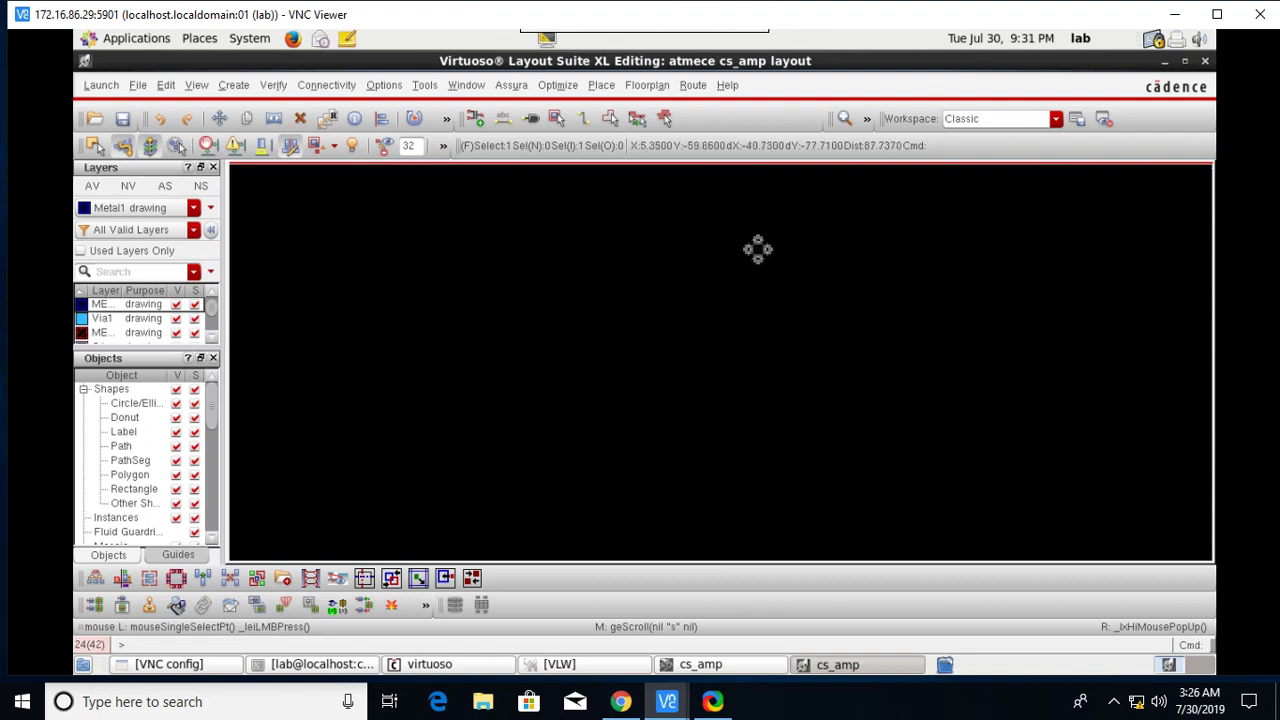
Step: Move the rotated NMOS device up into the placement boundary, beneath the PMOS device
scroll(758, 250, "up", 2, "ctrl")
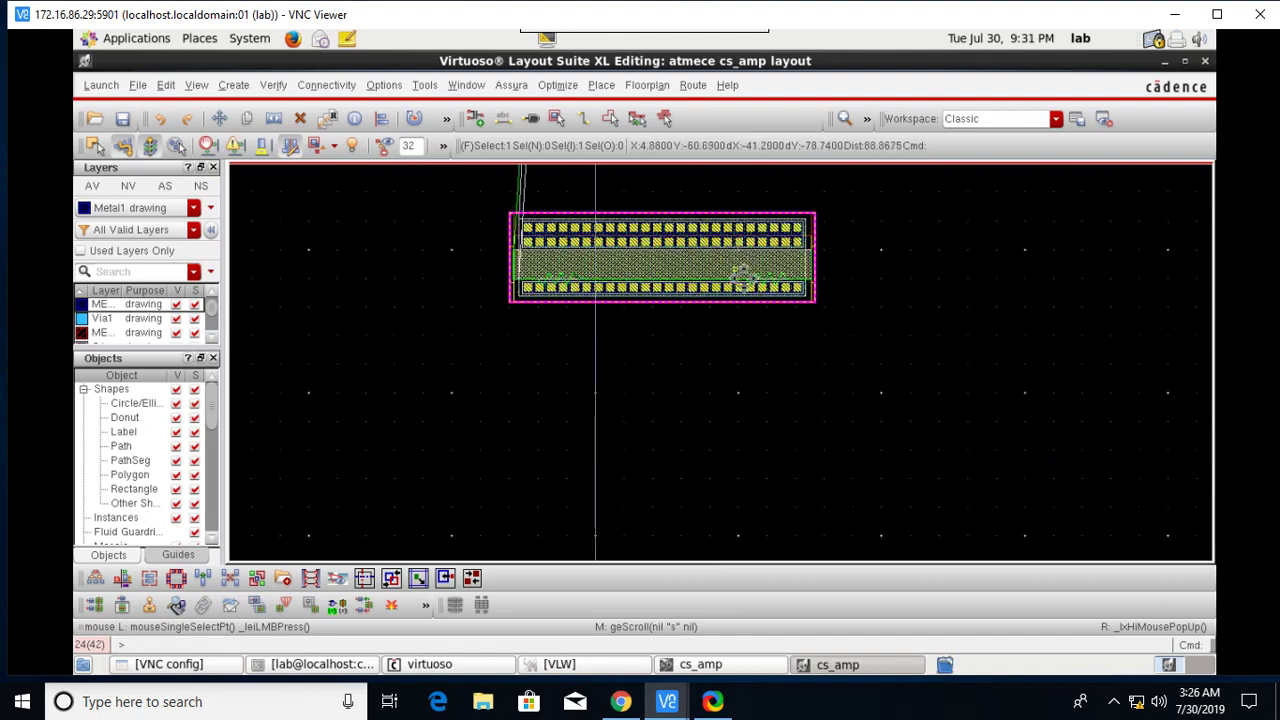
key("m")
left_click(785, 299)
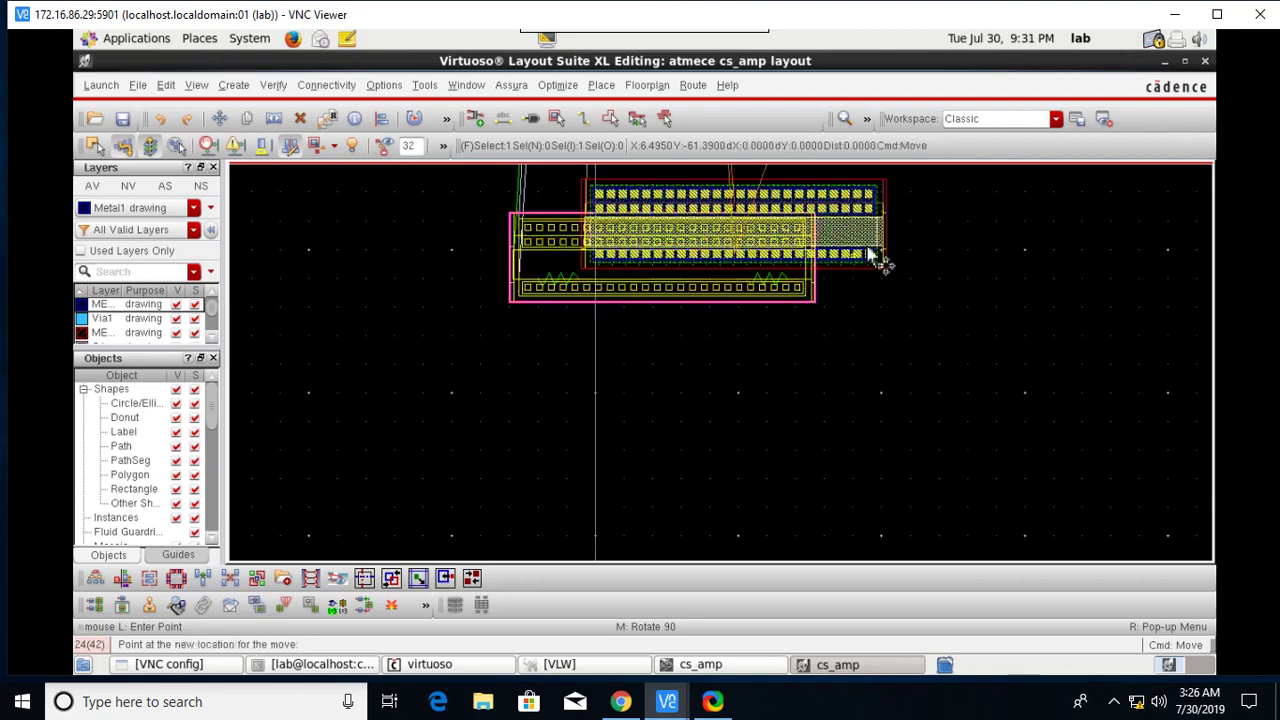
scroll(893, 218, "up", 4)
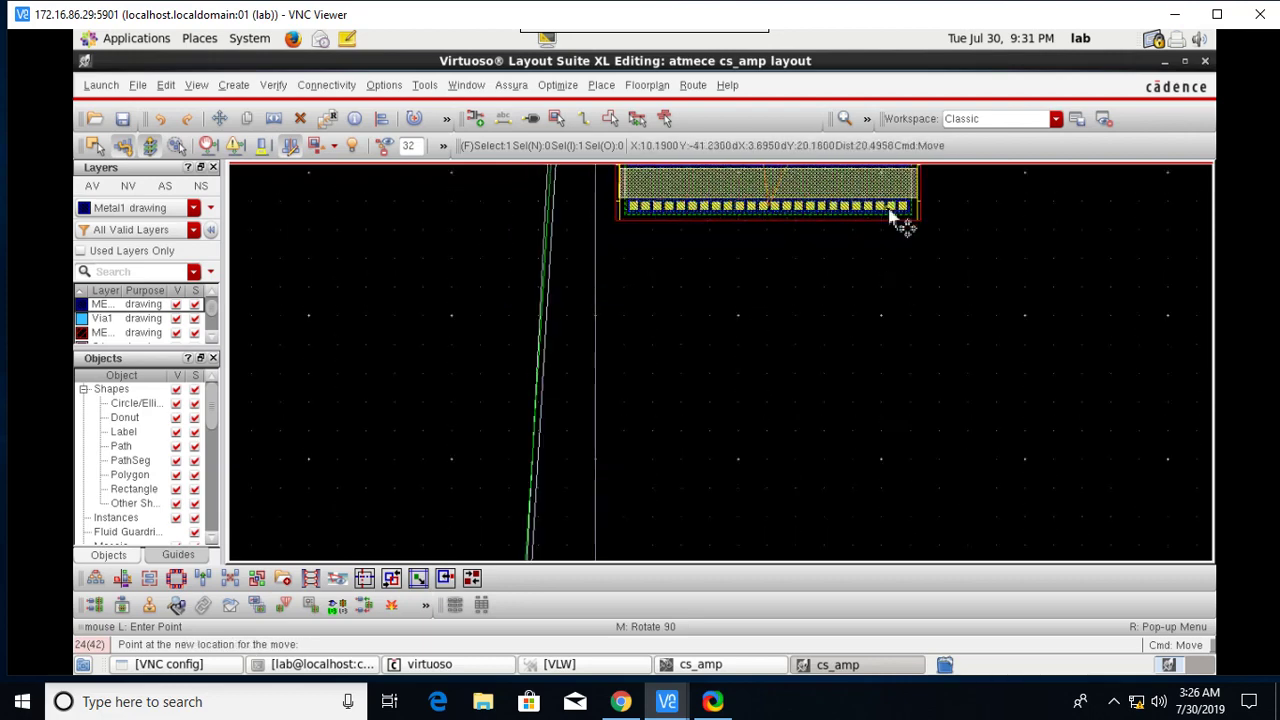
scroll(893, 218, "up", 1)
scroll(893, 218, "right", 4)
scroll(893, 218, "up", 1)
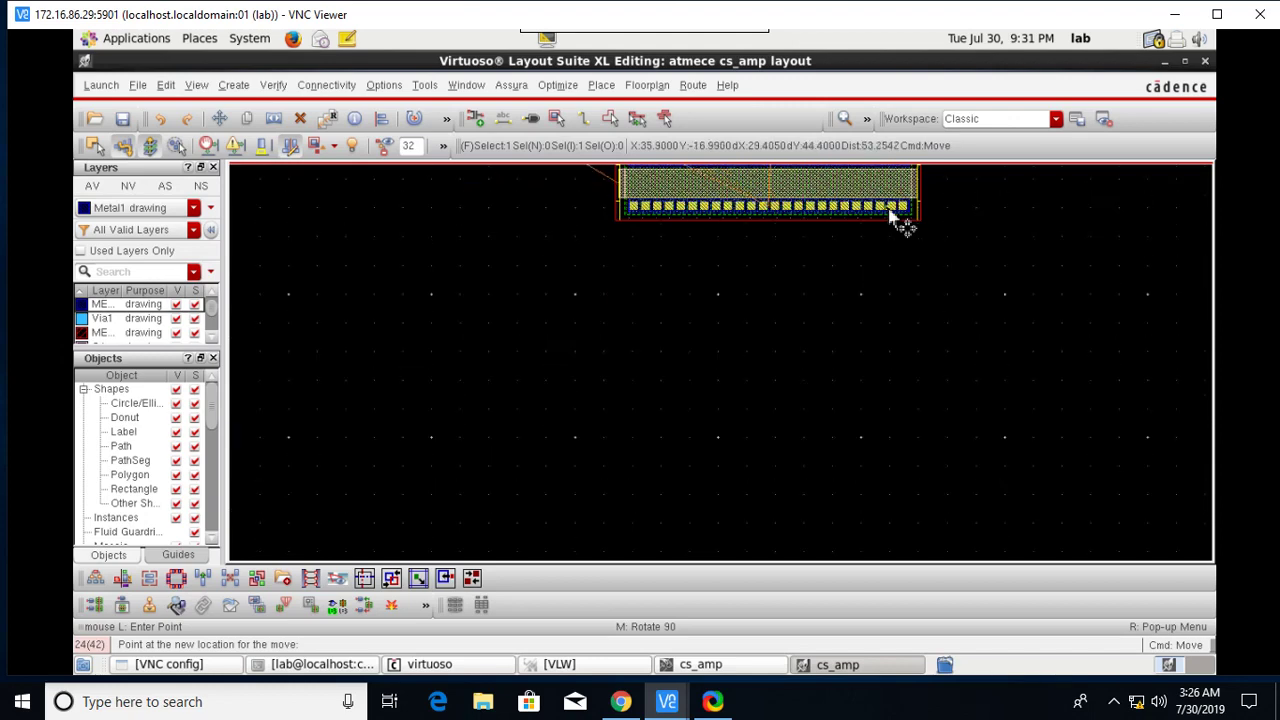
scroll(893, 218, "down", 4, "ctrl")
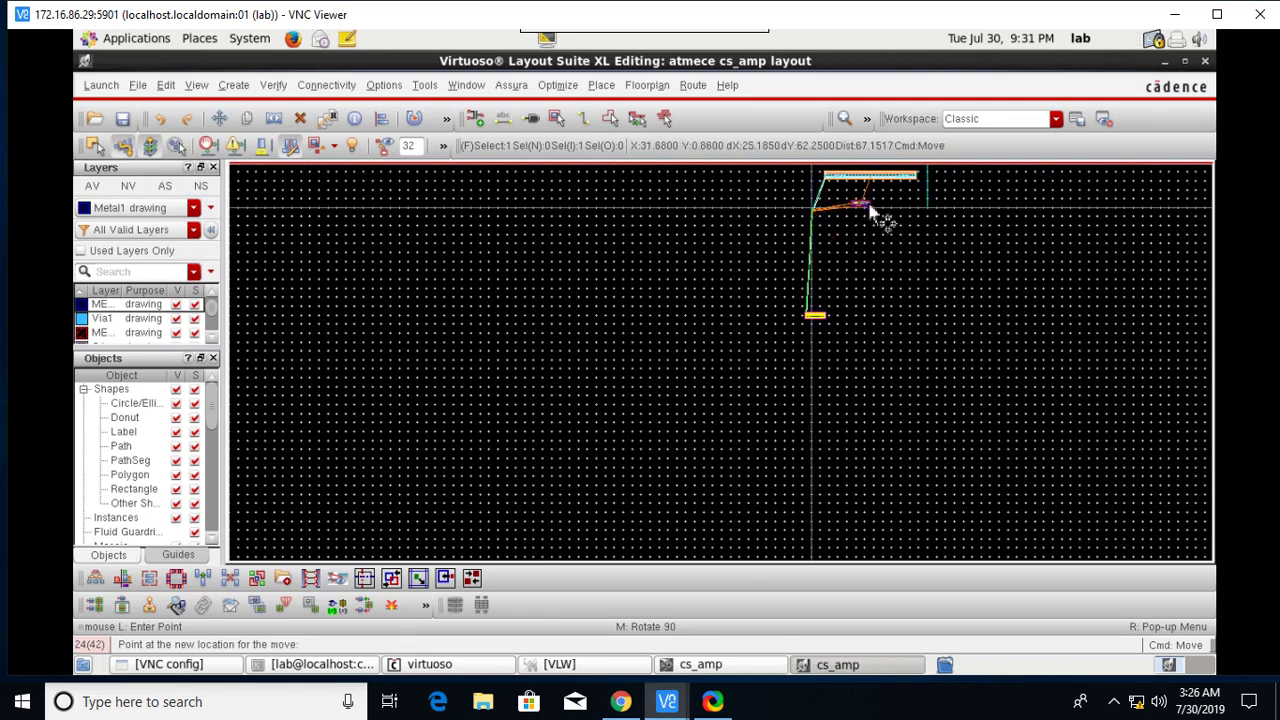
scroll(870, 210, "up", 3, "ctrl")
scroll(870, 215, "up", 1)
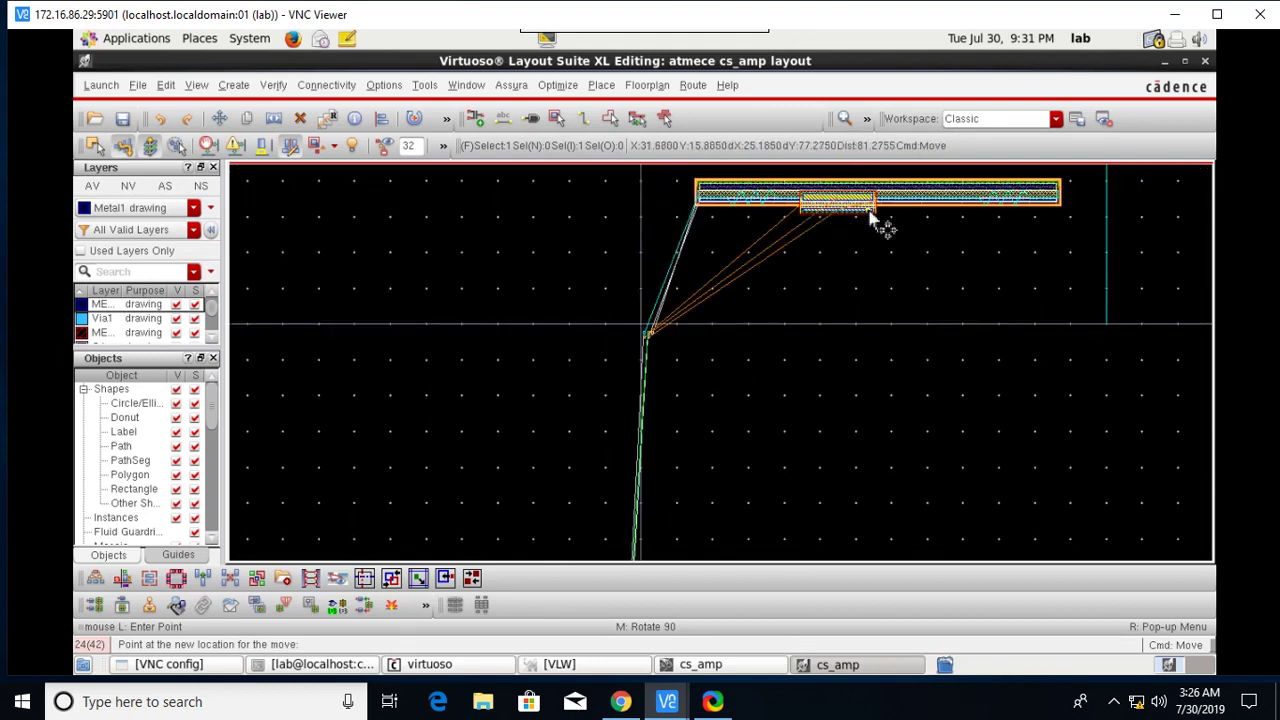
left_click(905, 268)
Step: Move the NMOS device up by about 3.3 and slightly left, placing it closer beneath the PMOS device
scroll(760, 297, "up", 3, "ctrl")
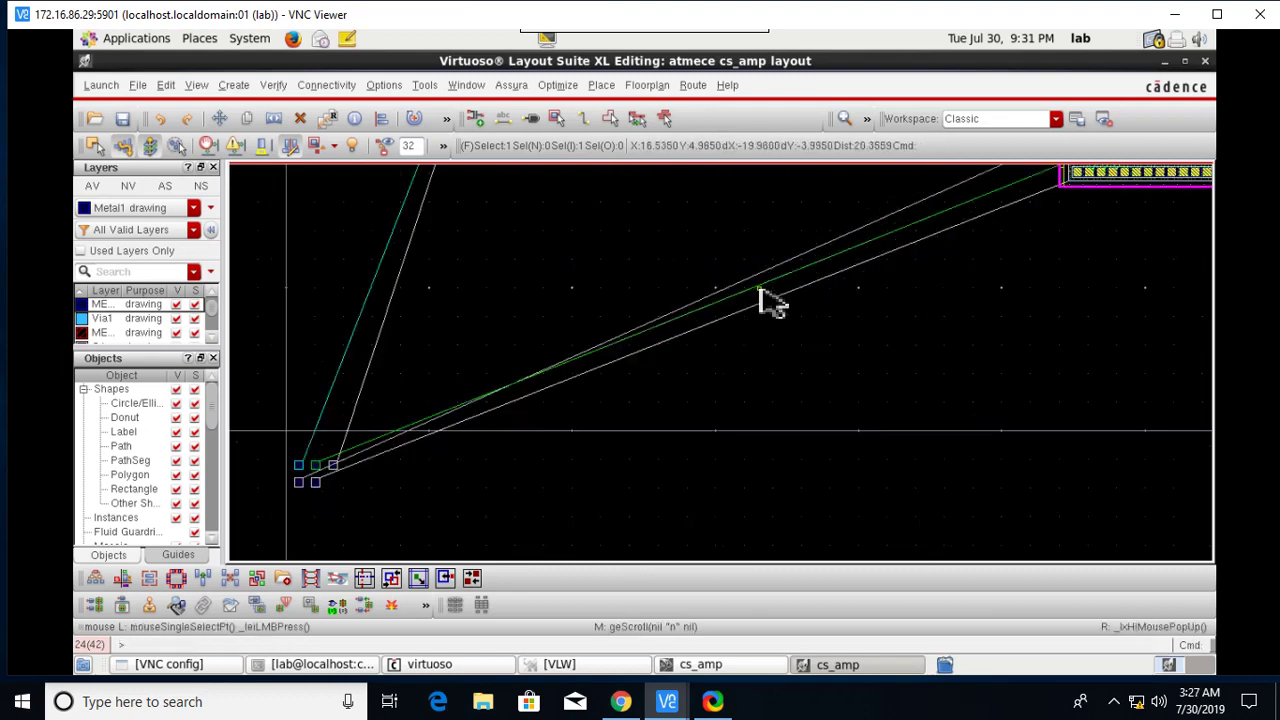
scroll(960, 278, "right", 1)
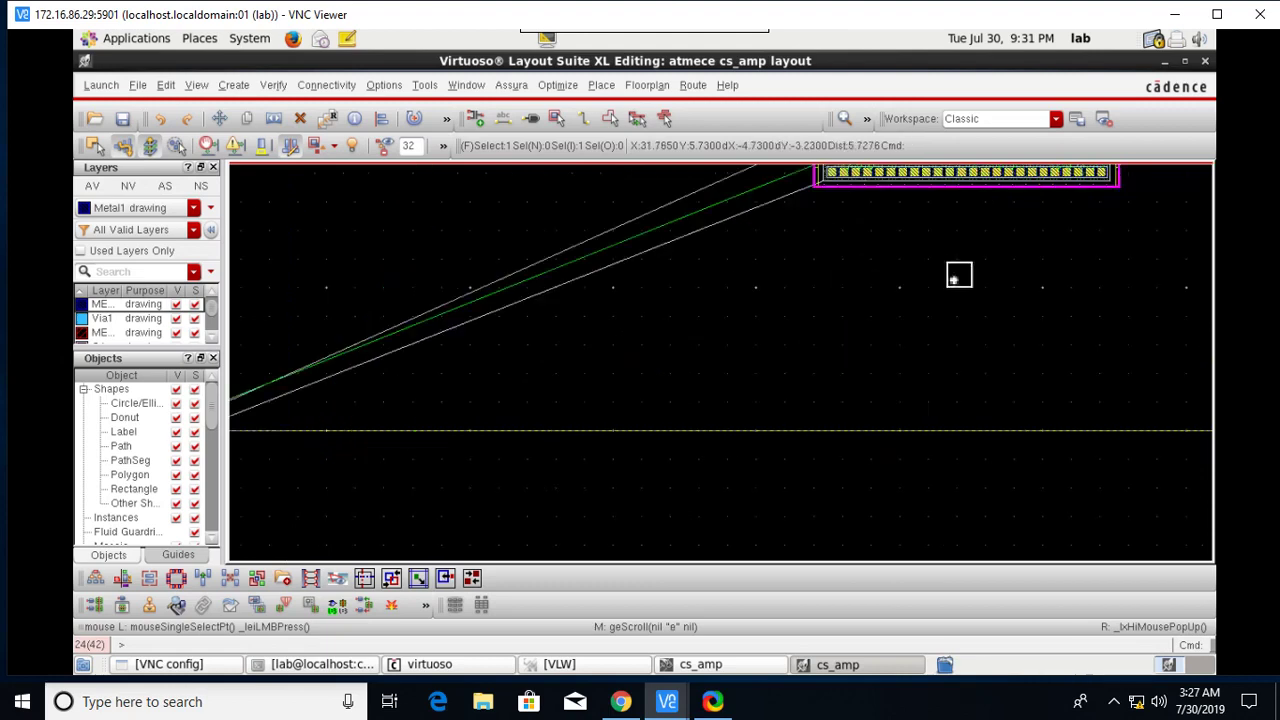
scroll(960, 278, "up", 2)
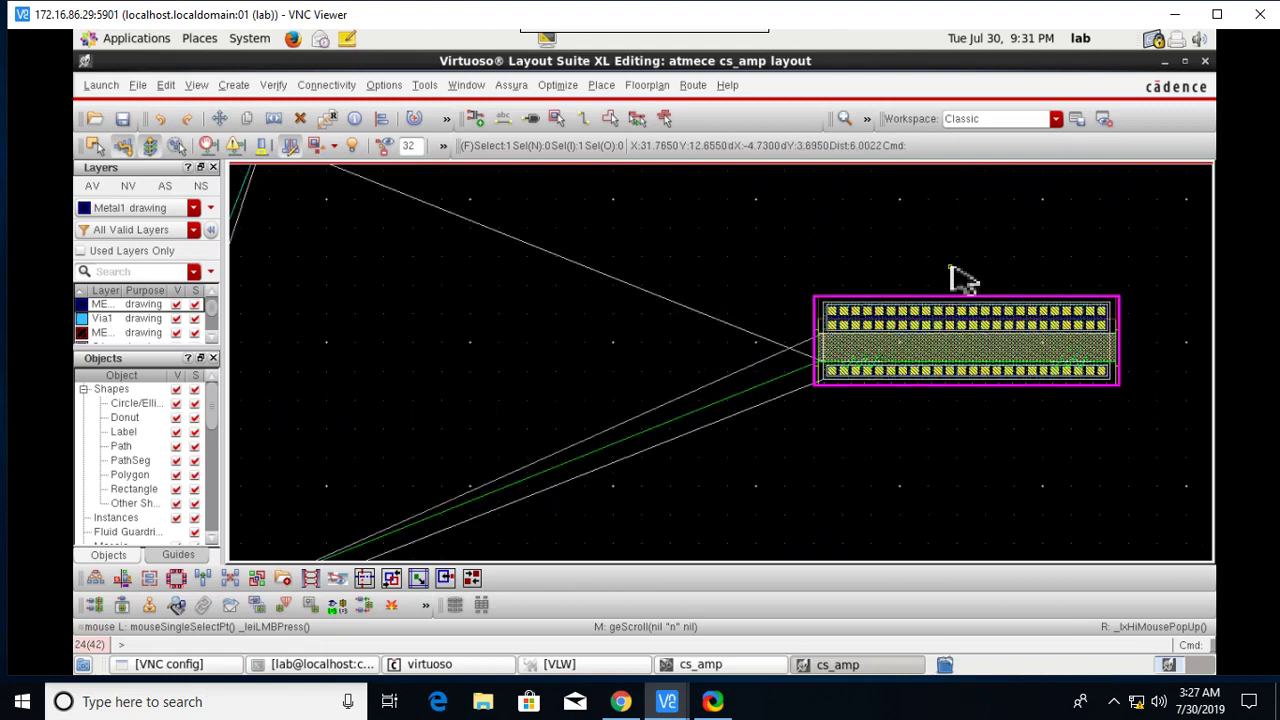
left_click(959, 349)
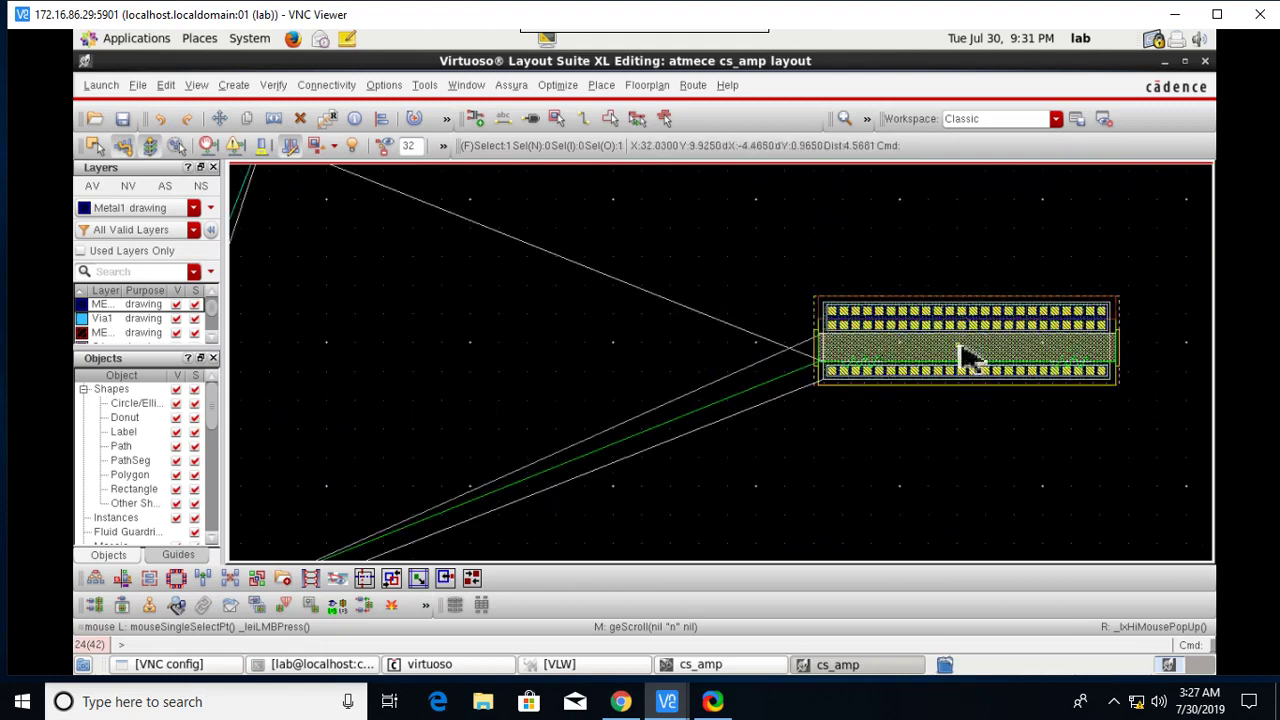
key("m")
left_click(959, 352)
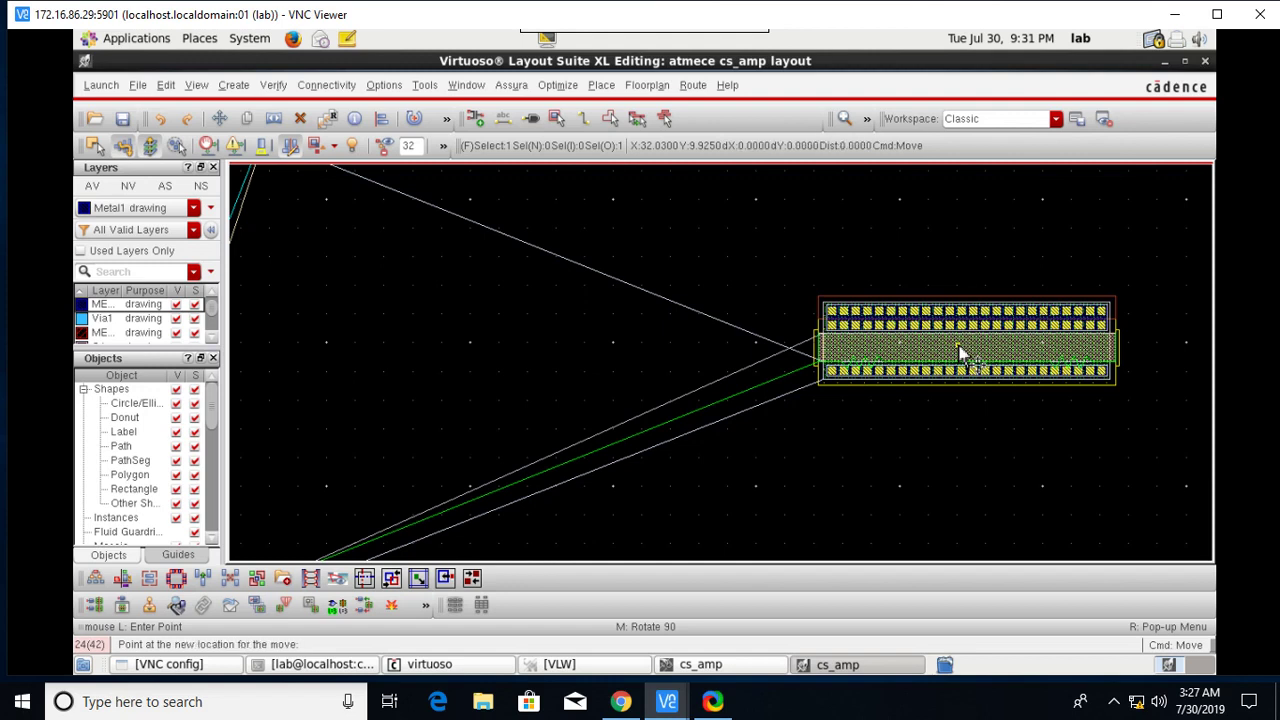
left_click(938, 341)
key("m")
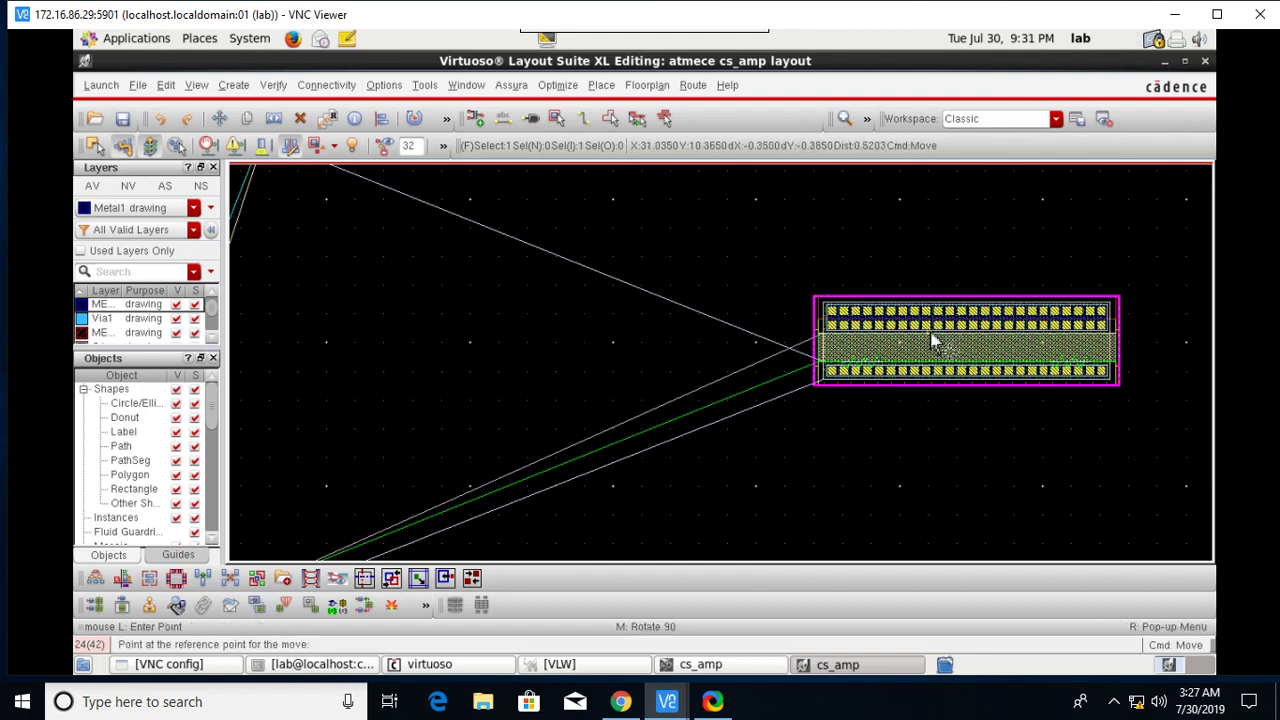
left_click(933, 340)
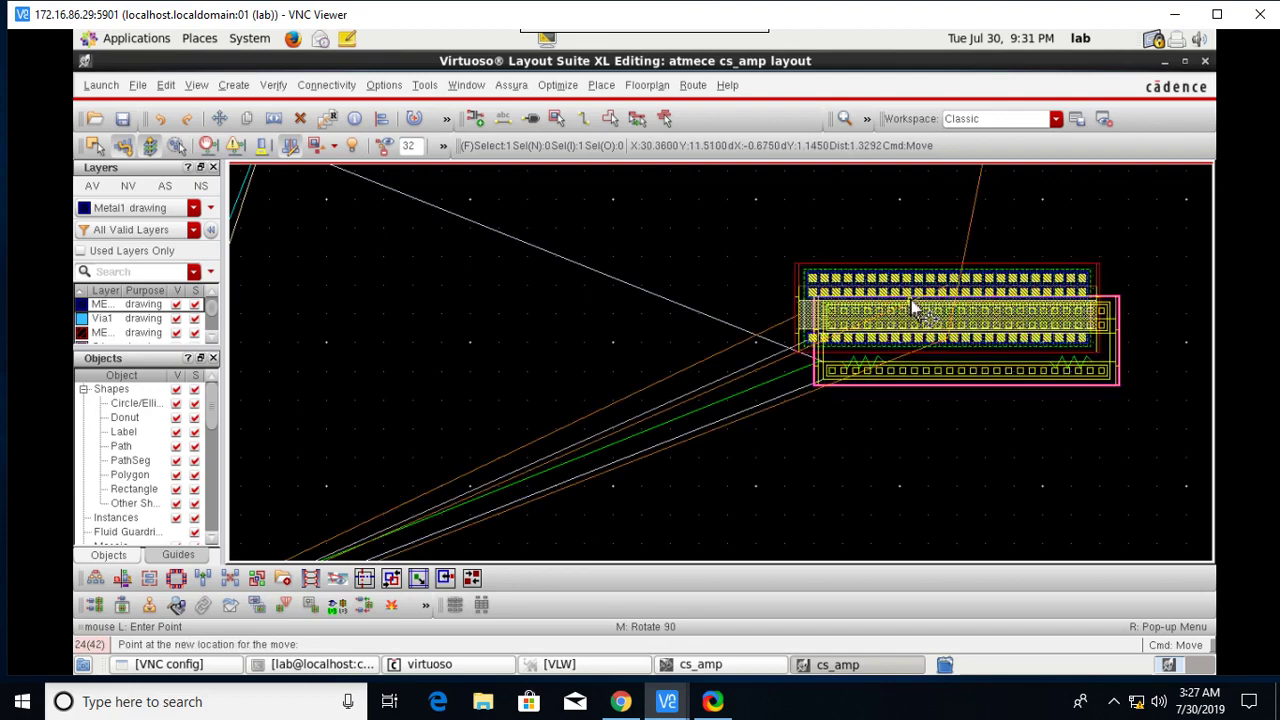
scroll(910, 310, "down", 3, "ctrl")
scroll(930, 300, "up", 3, "ctrl")
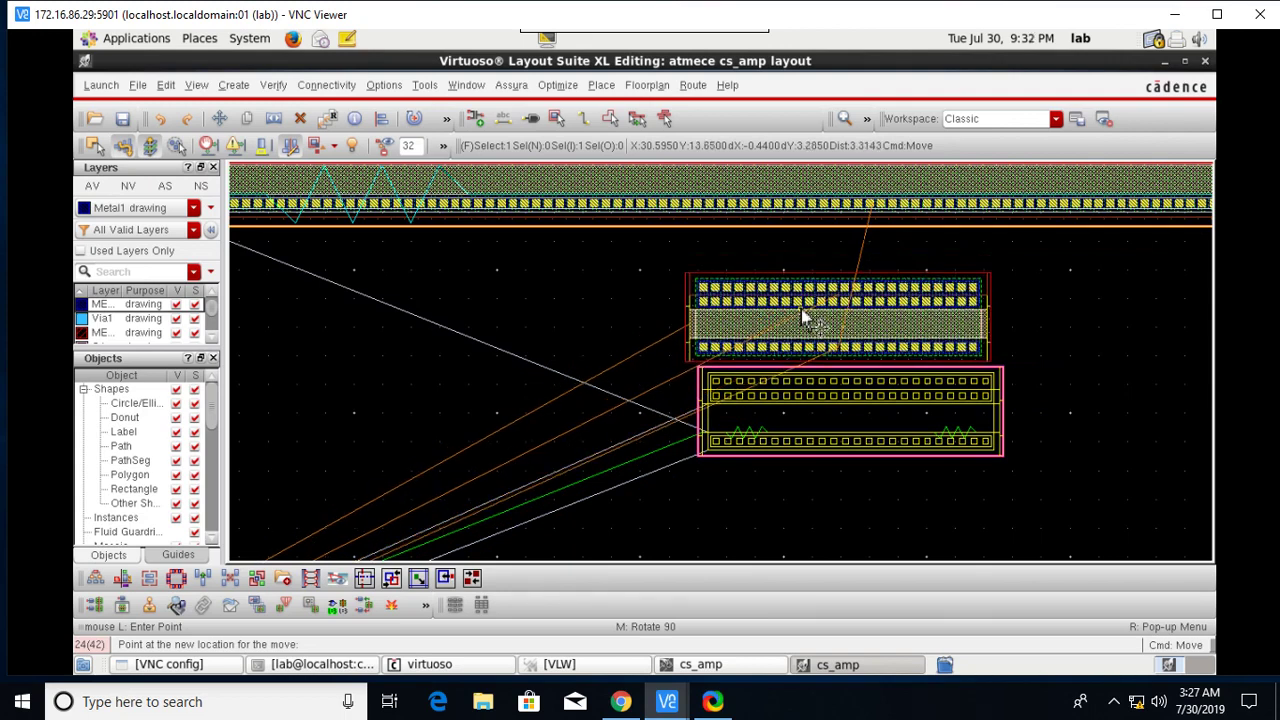
left_click(803, 318)
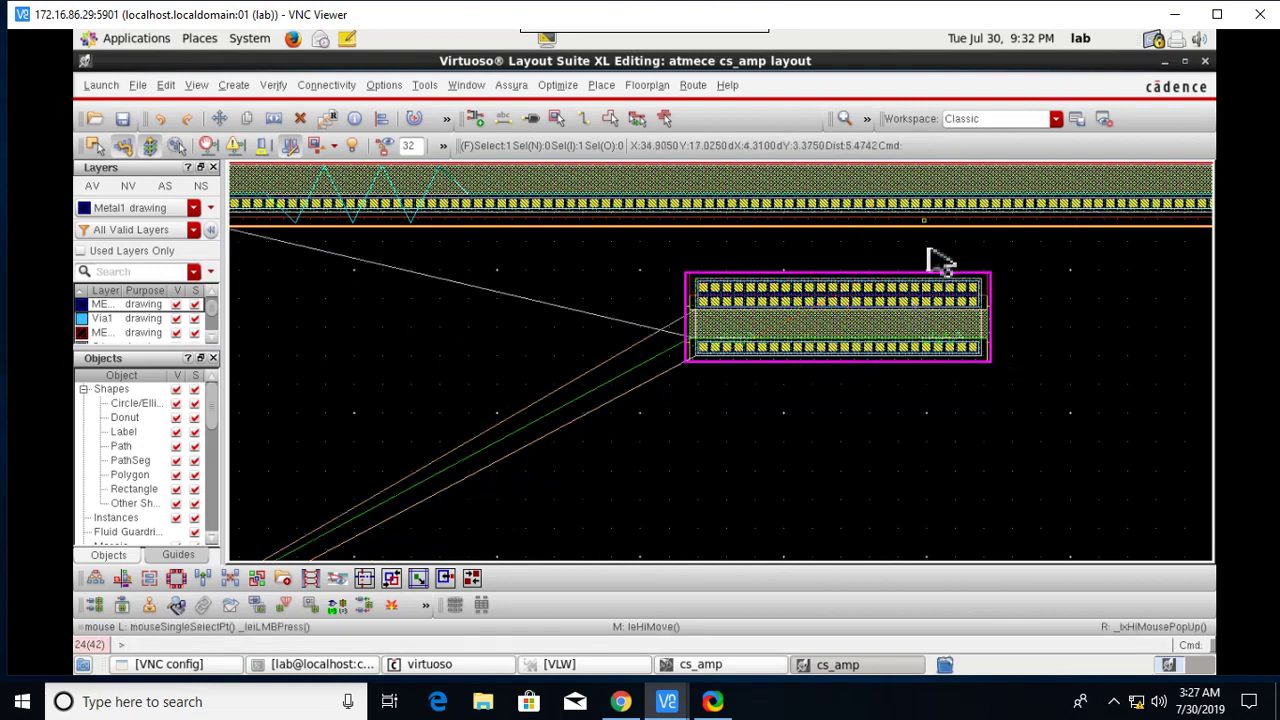
Step: Flip the NMOS device horizontally and set it back down beneath the PMOS device, leaving it deselected
right_click(934, 343)
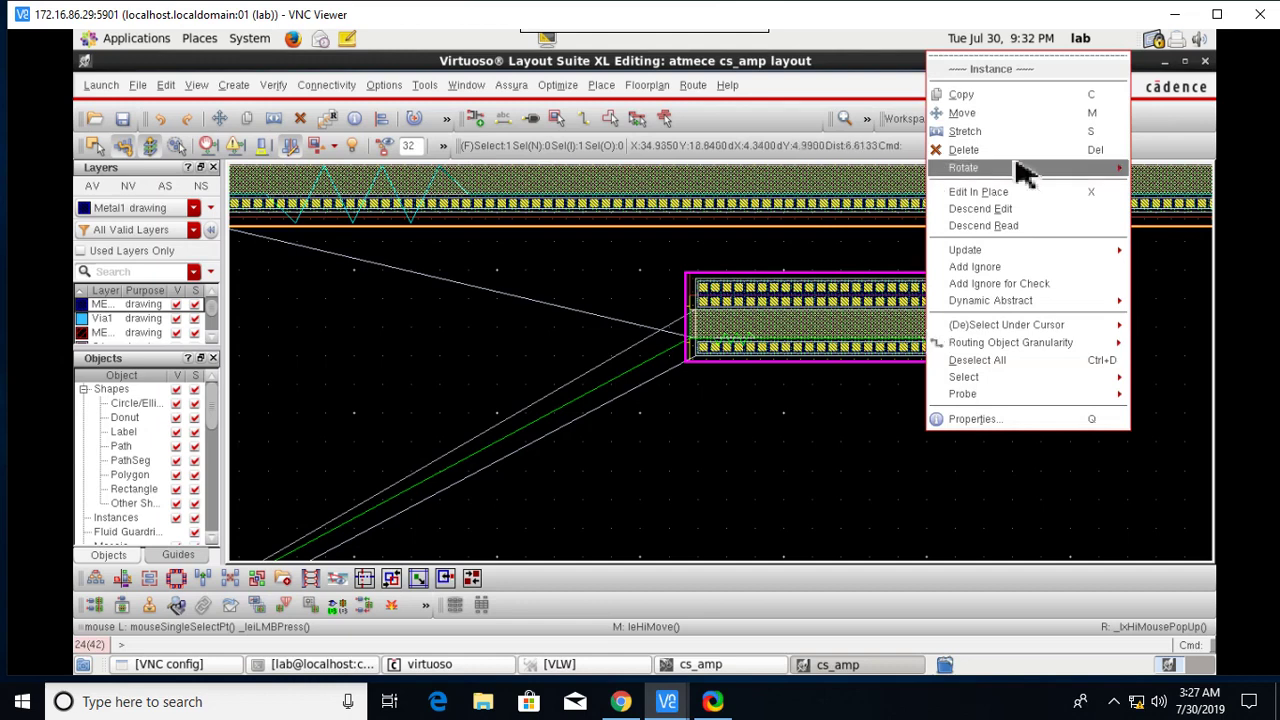
mouse_move(1015, 176)
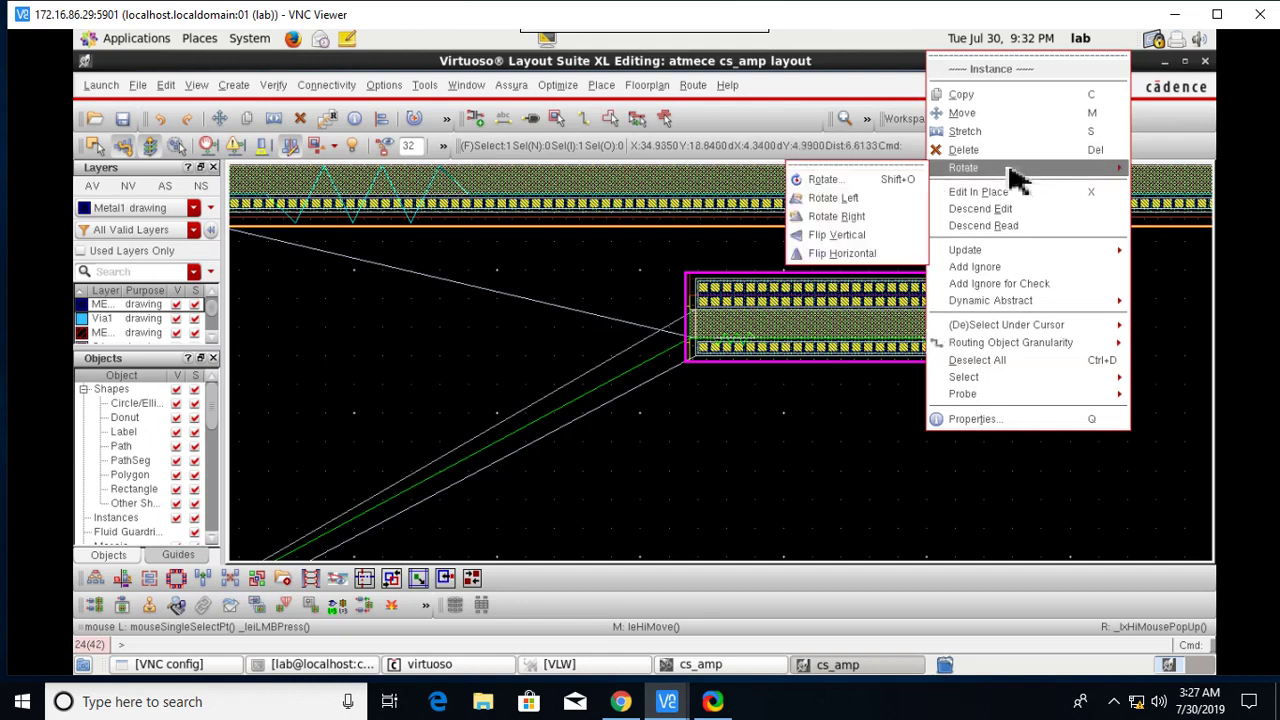
left_click(860, 253)
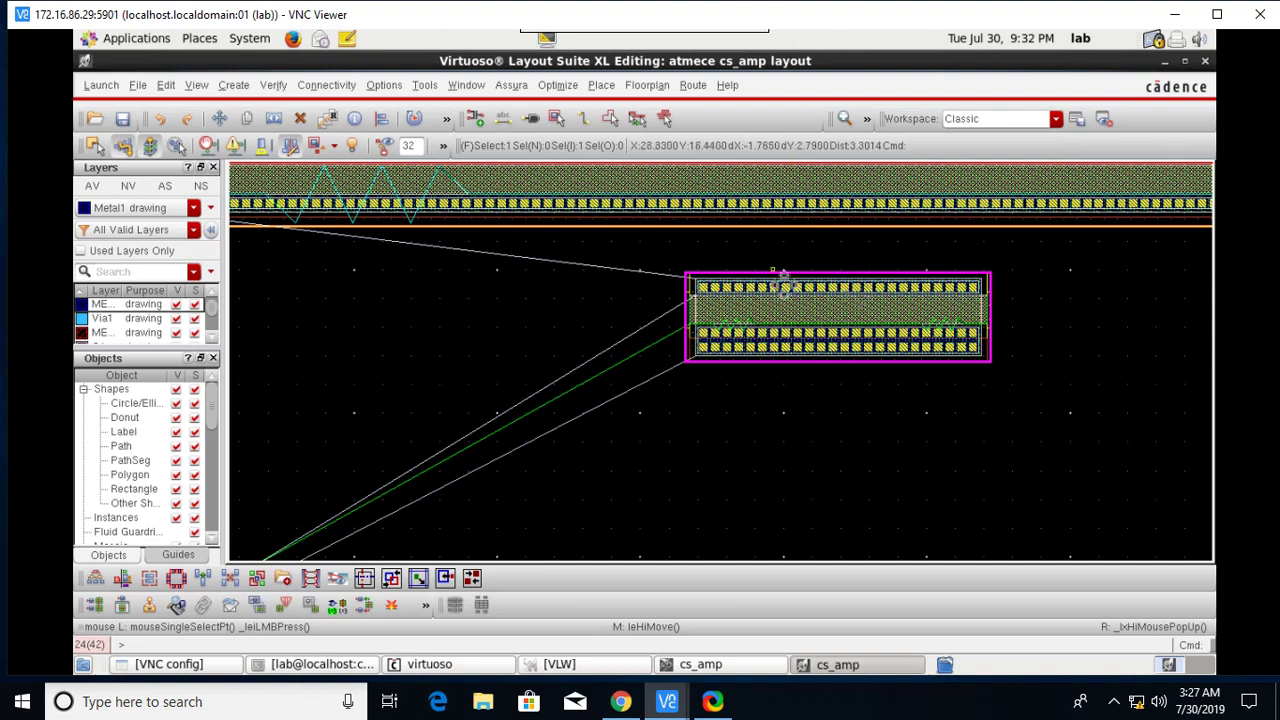
key("m")
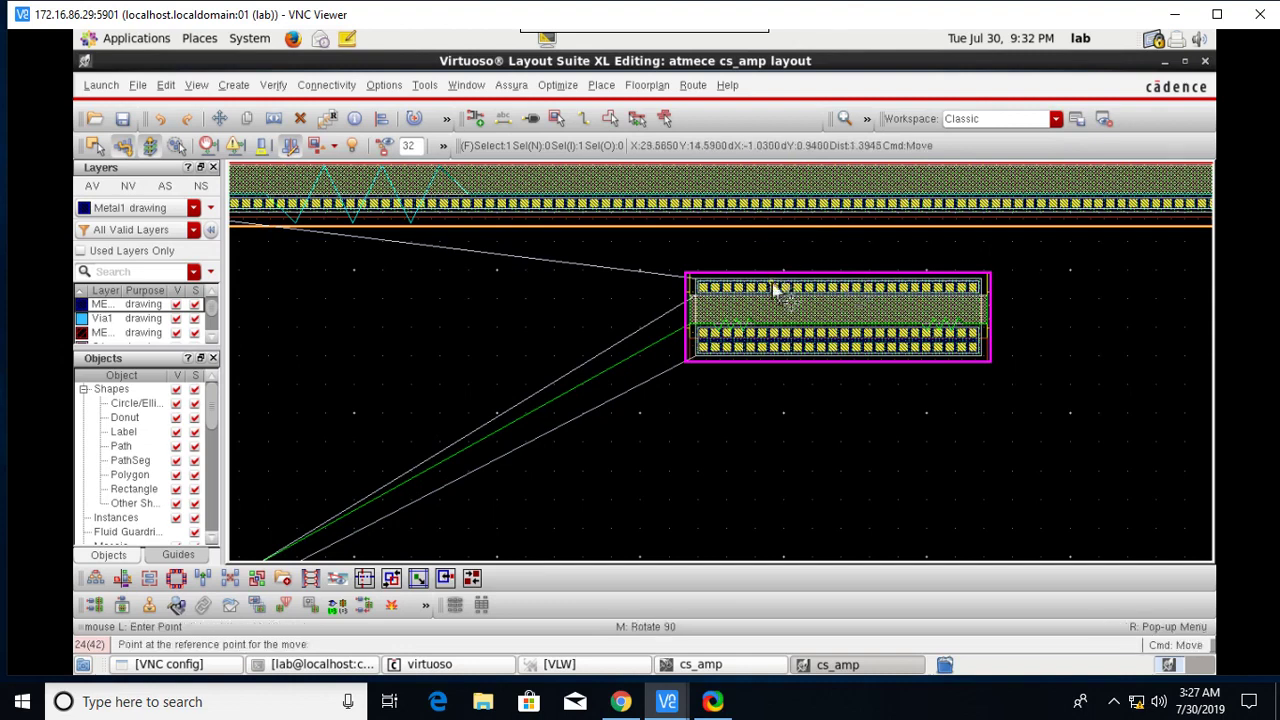
left_click(806, 326)
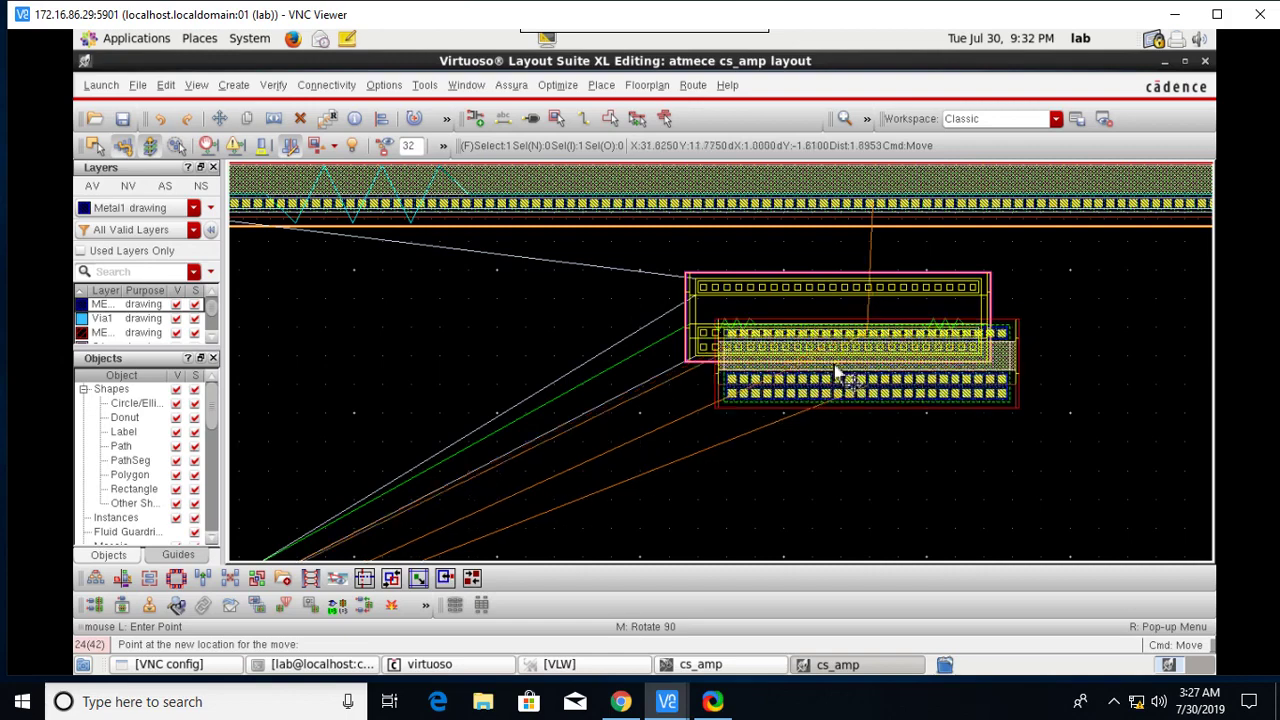
left_click(810, 326)
left_click(640, 410)
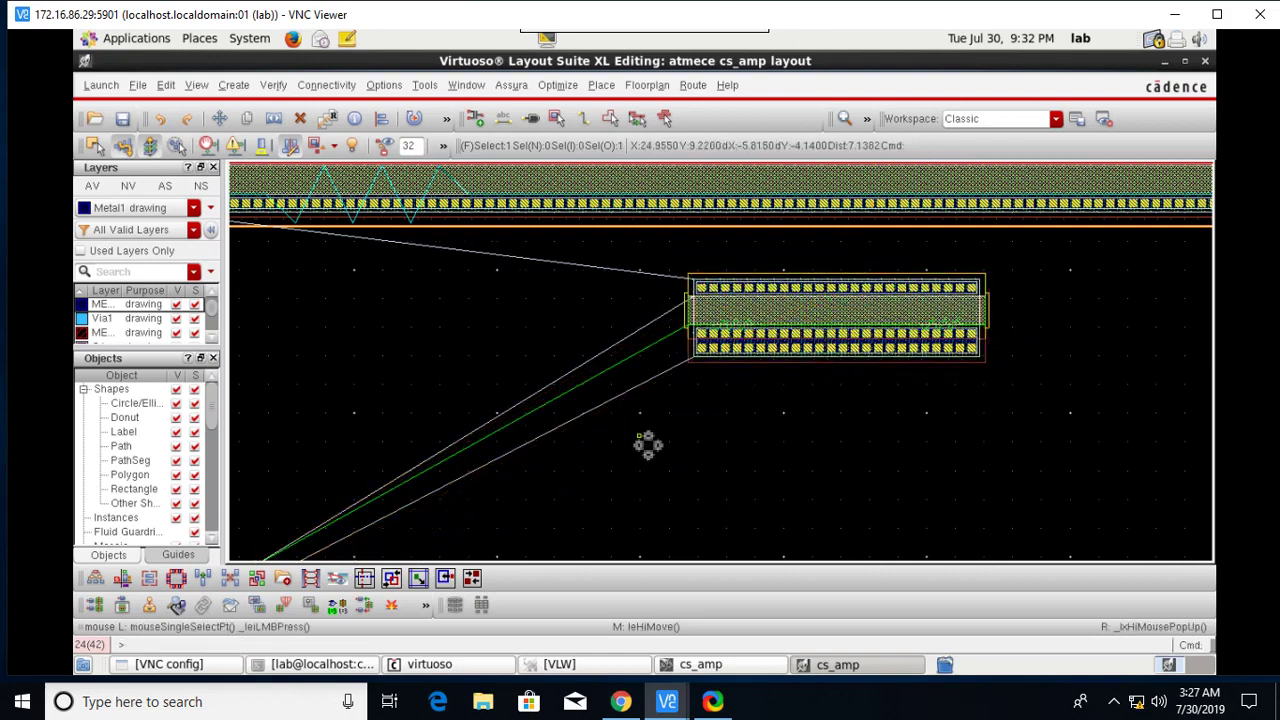
Step: Move the five pins from below the boundary's corner to above the PMOS device, about 32.4 right and 26.8 up
scroll(660, 452, "down", 2)
scroll(509, 486, "up", 2)
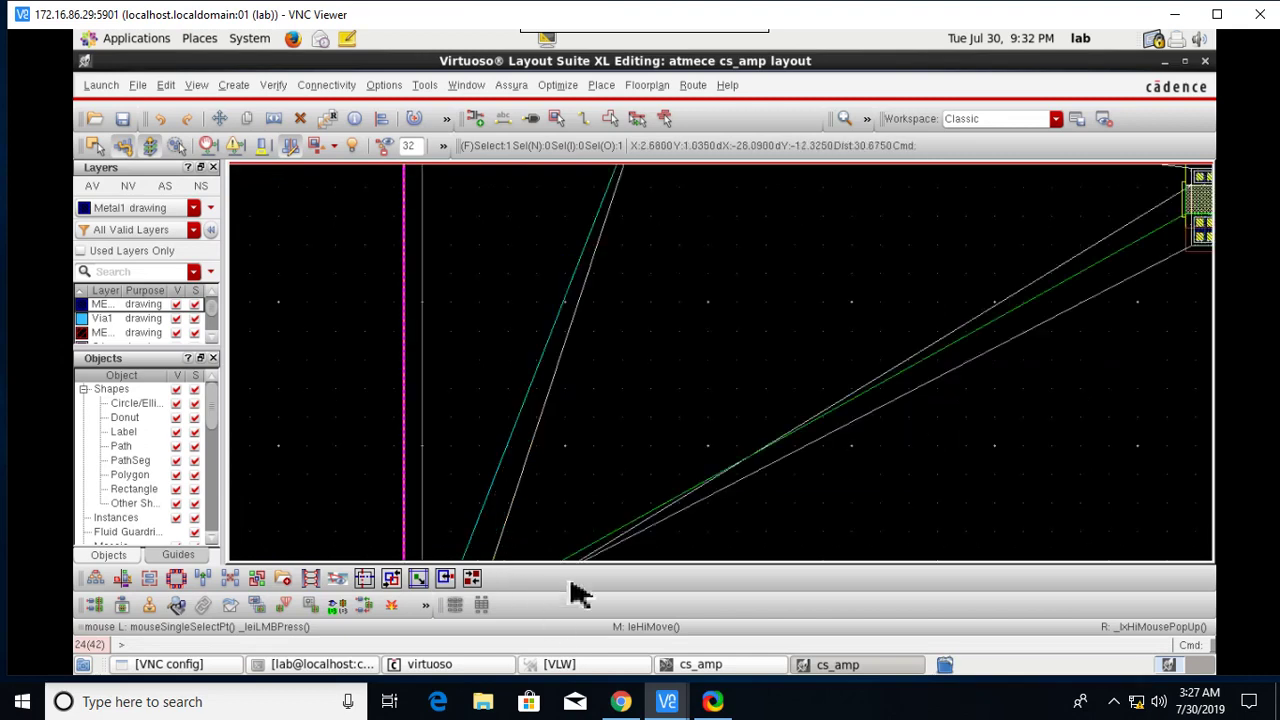
key("Down")
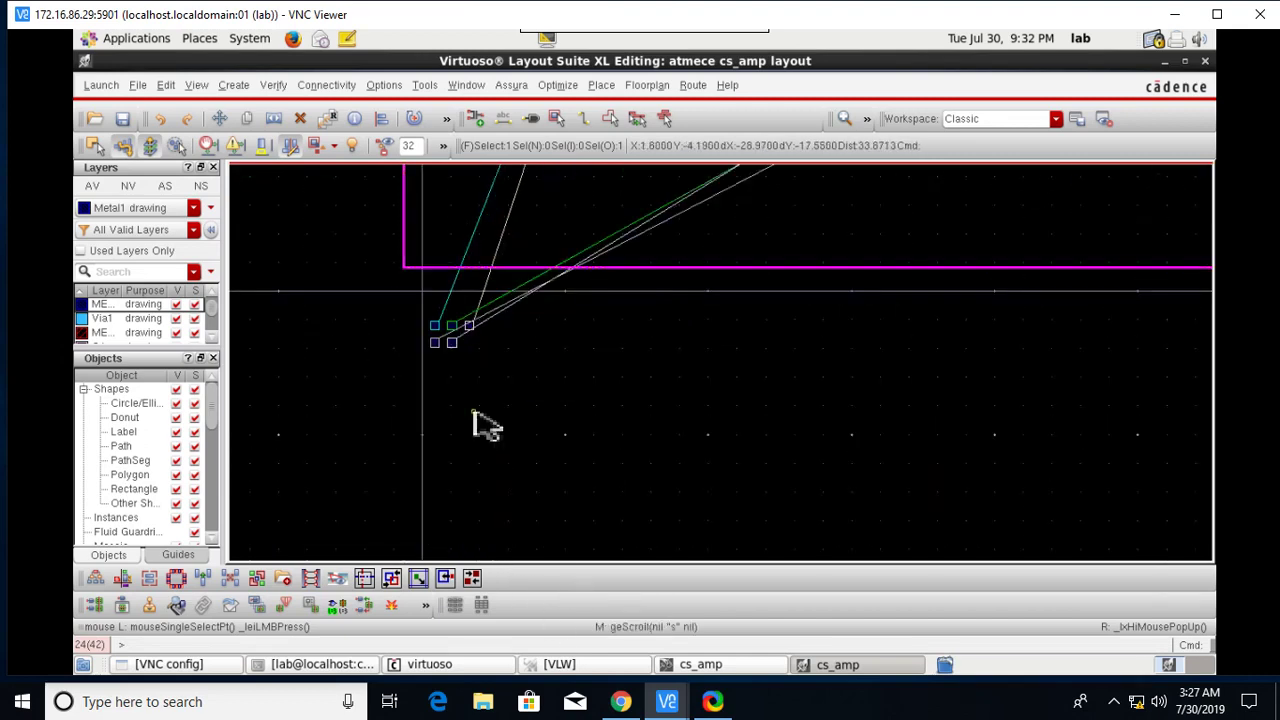
left_click_drag(373, 298, 520, 377)
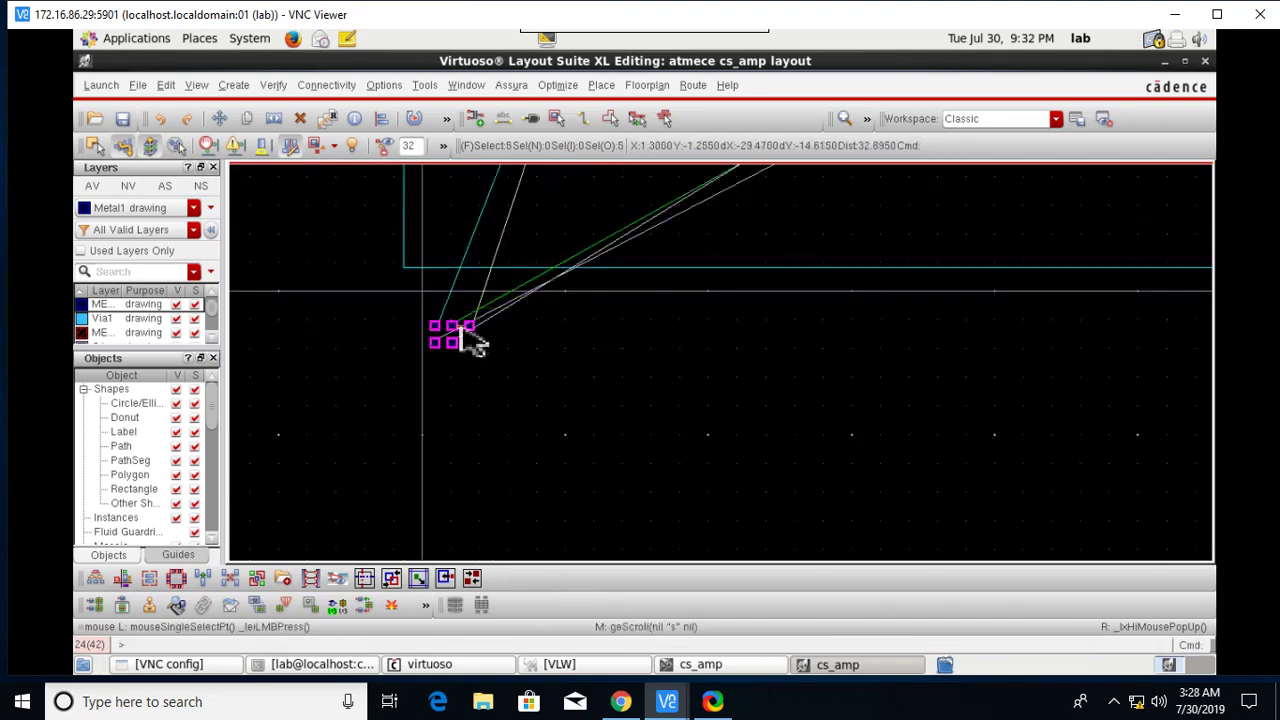
key("m")
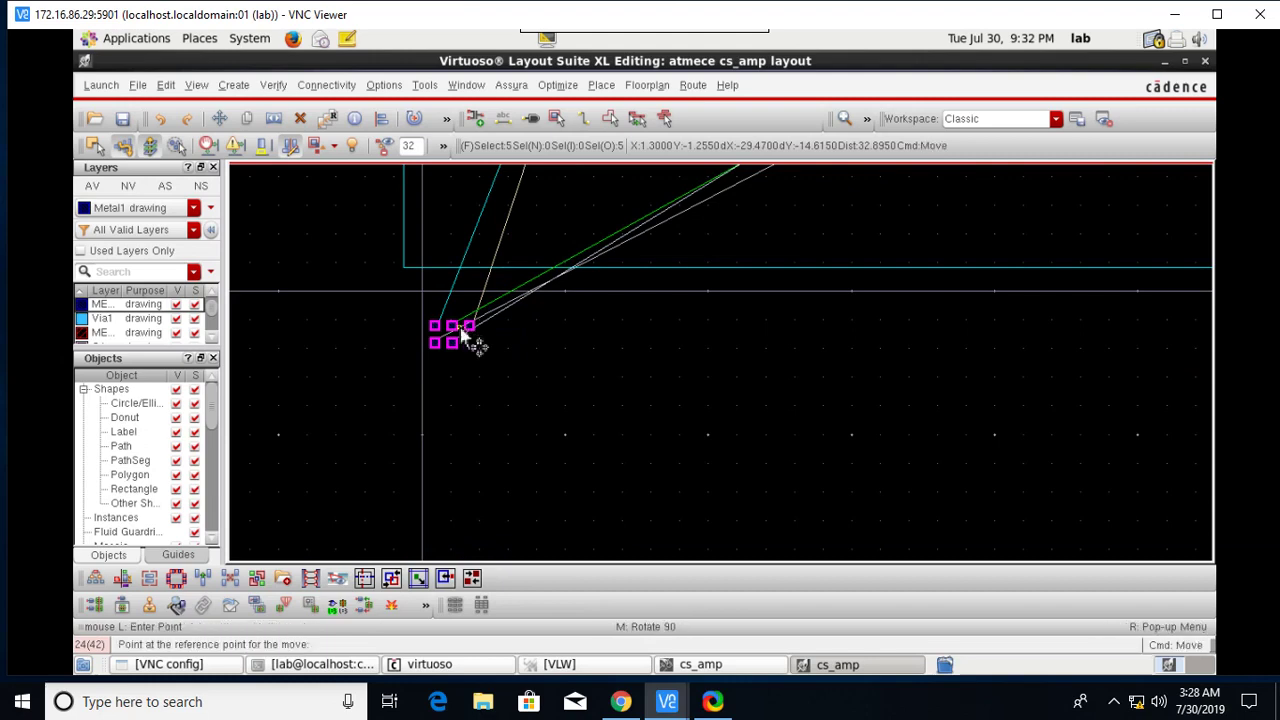
left_click(462, 332)
scroll(795, 243, "up", 2)
scroll(800, 243, "down", 2, "ctrl")
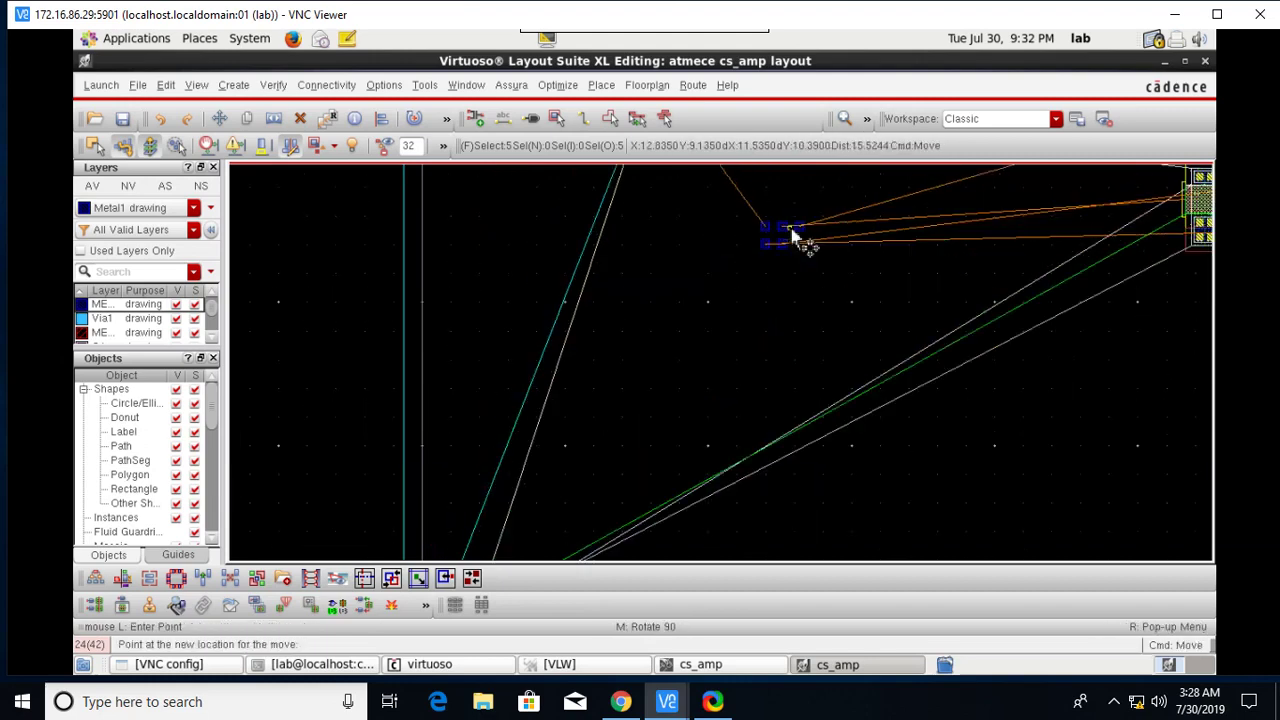
scroll(1175, 190, "down", 1, "ctrl")
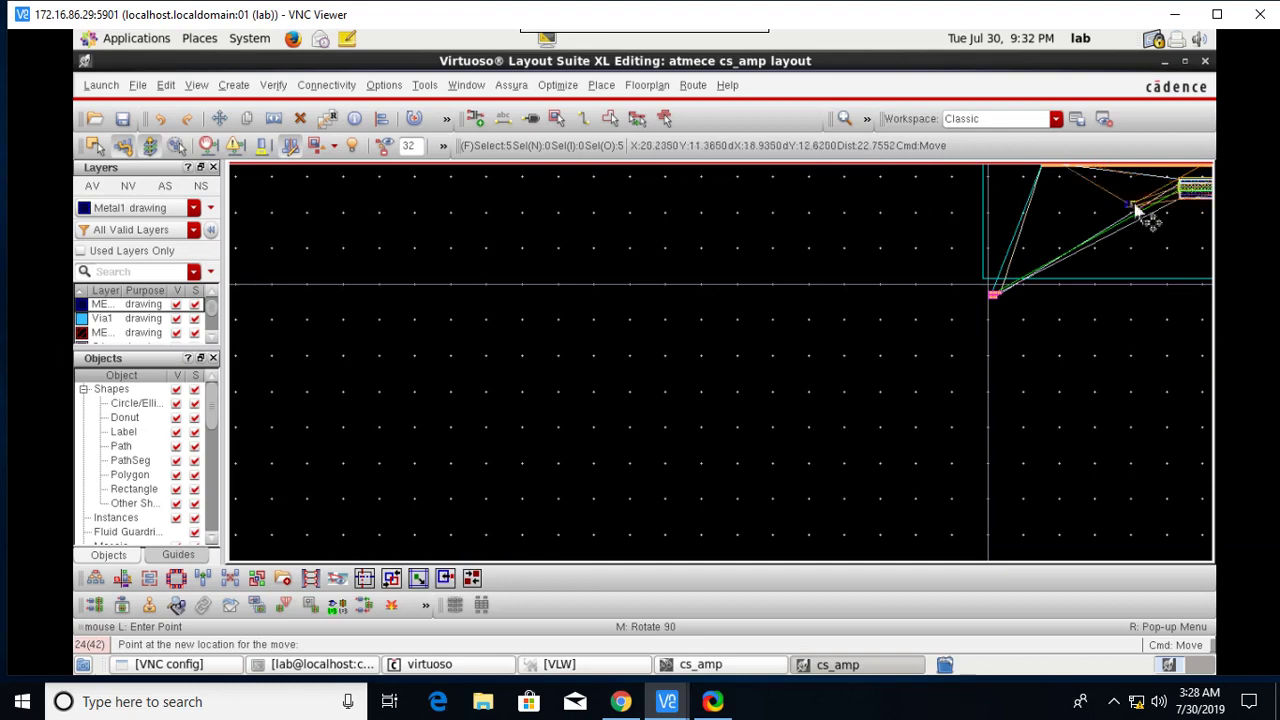
scroll(1135, 210, "right", 3)
scroll(1135, 210, "left", 1)
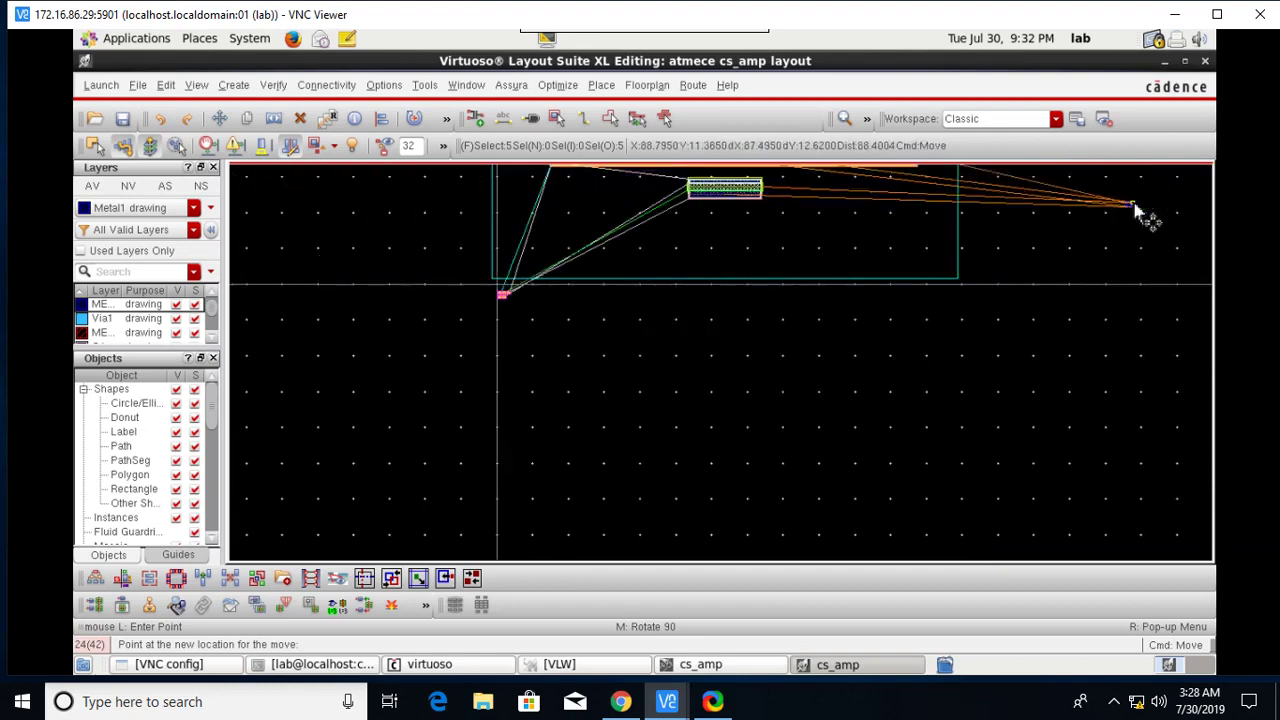
scroll(1135, 210, "up", 1)
scroll(1135, 210, "left", 2)
scroll(1135, 210, "right", 1)
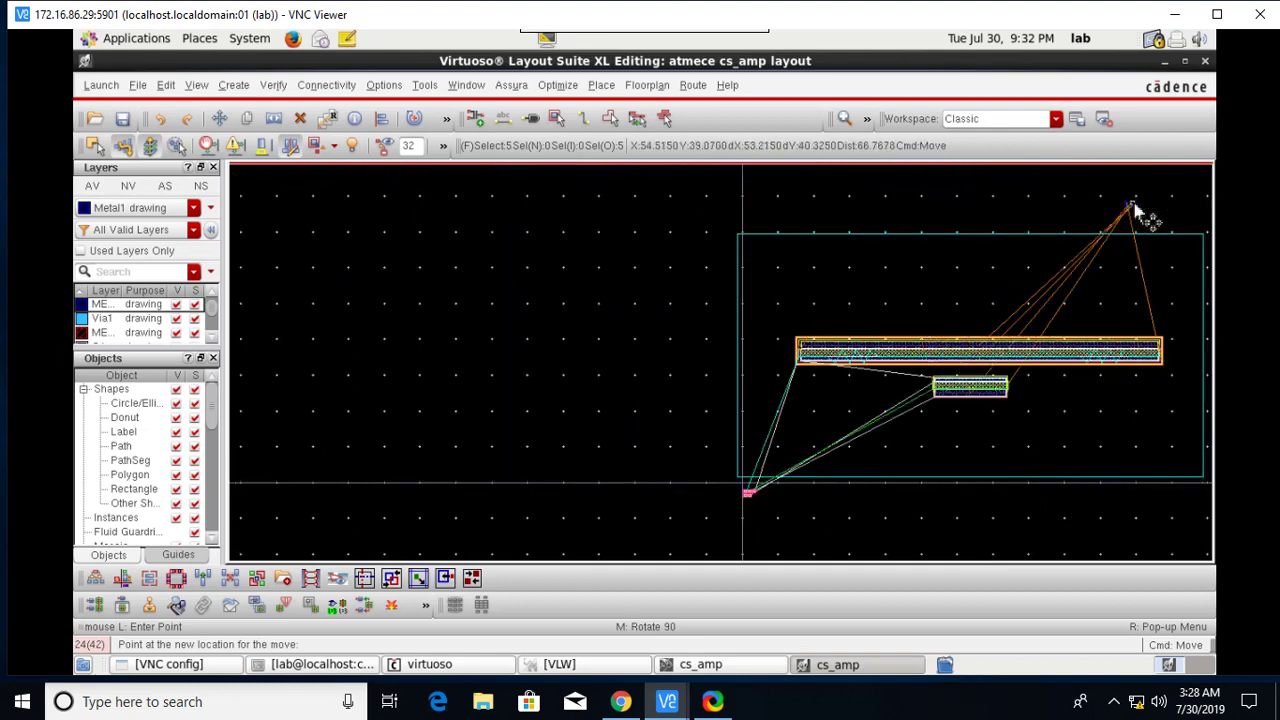
scroll(1135, 210, "down", 1)
scroll(1135, 210, "up", 1)
scroll(1135, 210, "left", 2)
scroll(1135, 210, "right", 2)
scroll(1135, 210, "down", 1)
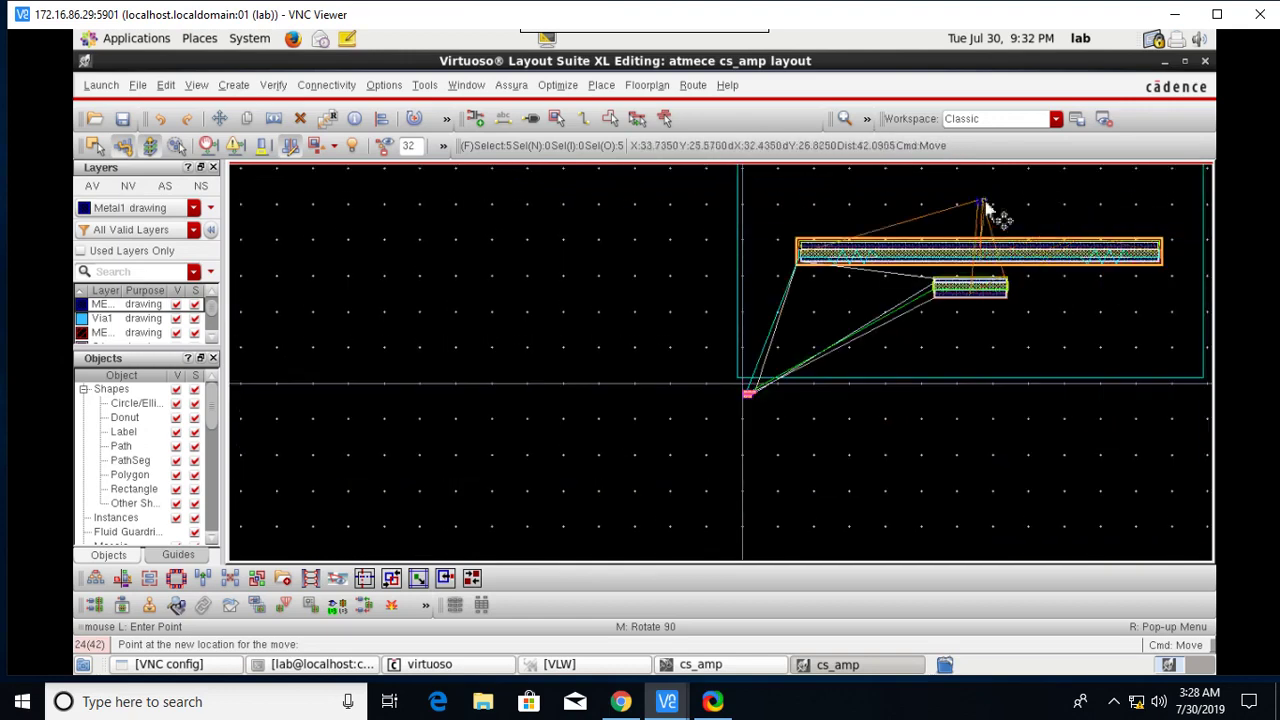
left_click(984, 205)
Step: Check the pin name of the lower-left pin in the group above the PMOS device
scroll(986, 212, "up", 3, "ctrl")
scroll(943, 243, "up", 2, "ctrl")
left_click(904, 205)
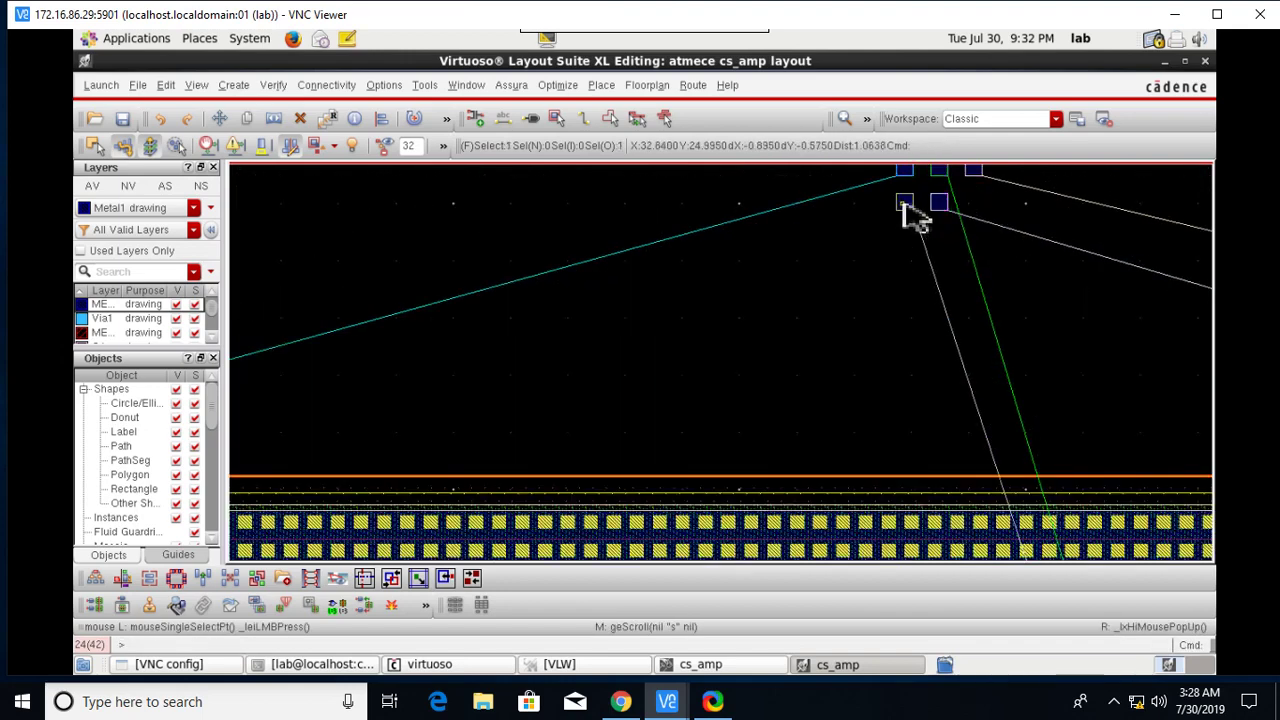
key("q")
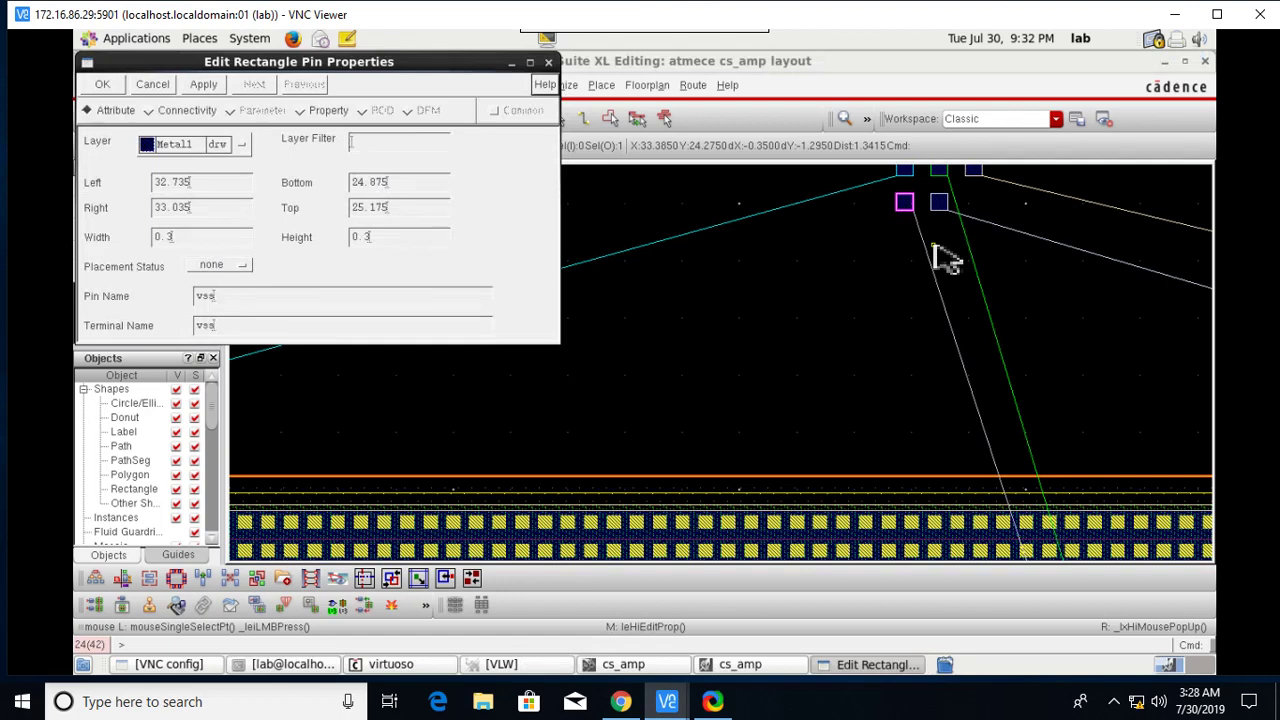
left_click(548, 63)
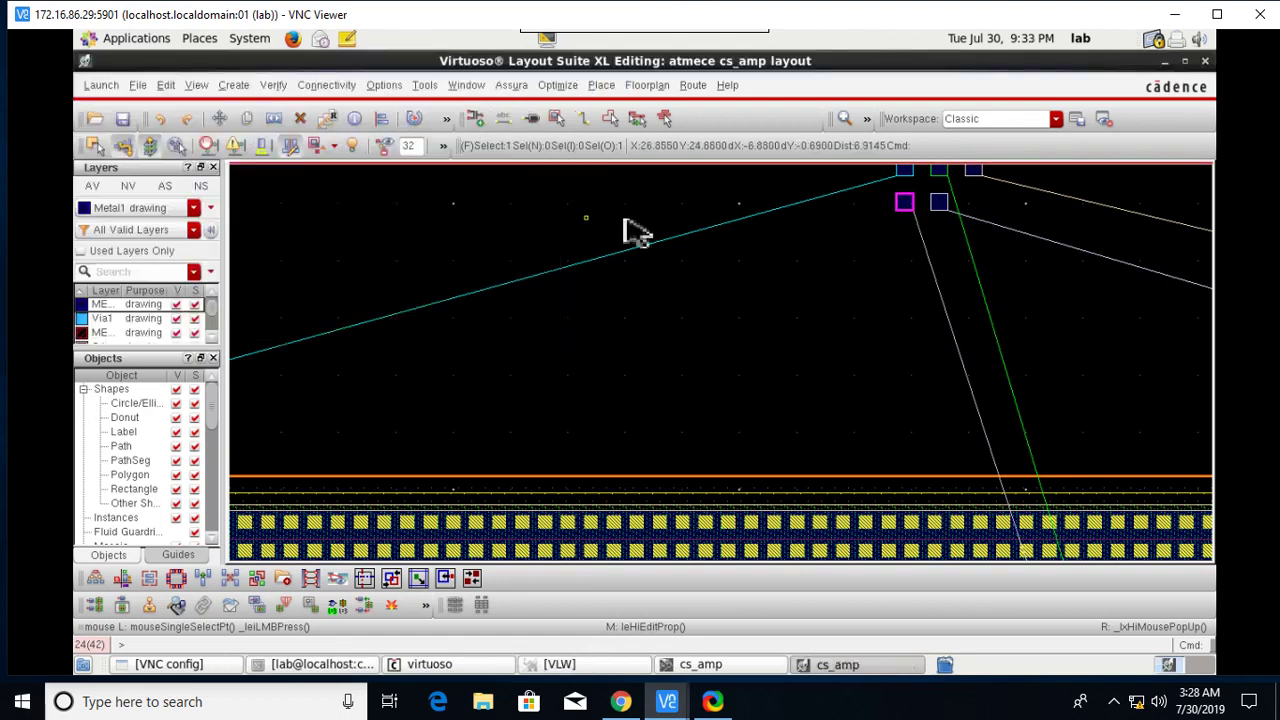
Step: Move the vss pin down to just below the NMOS device, near the middle of its width
left_click(910, 208)
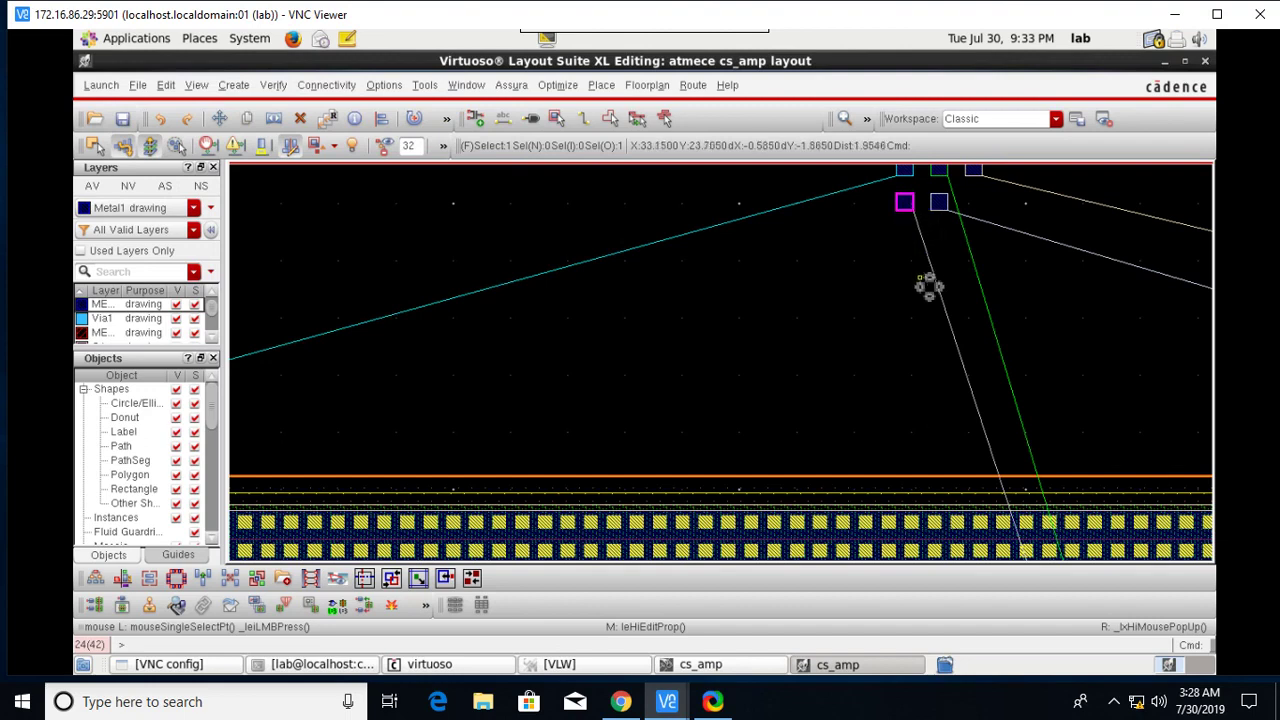
key("m")
left_click(908, 205)
scroll(920, 508, "down", 4)
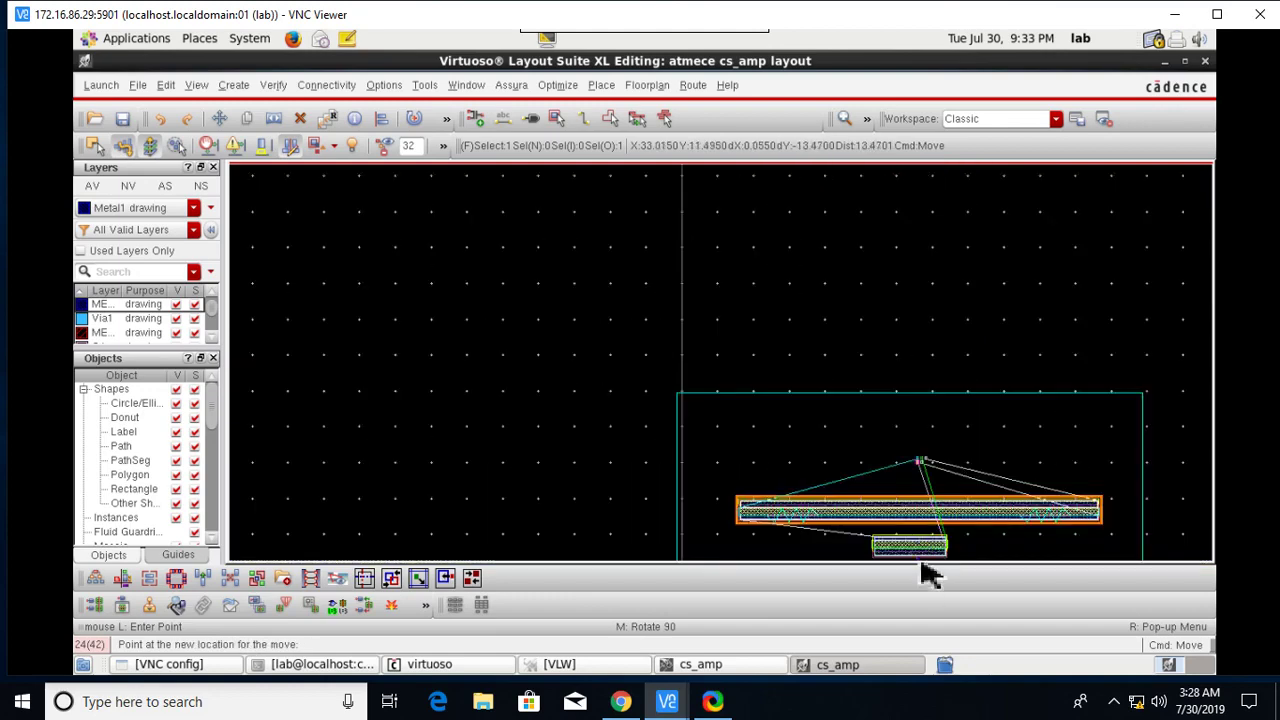
scroll(929, 571, "down", 1)
scroll(923, 528, "up", 5)
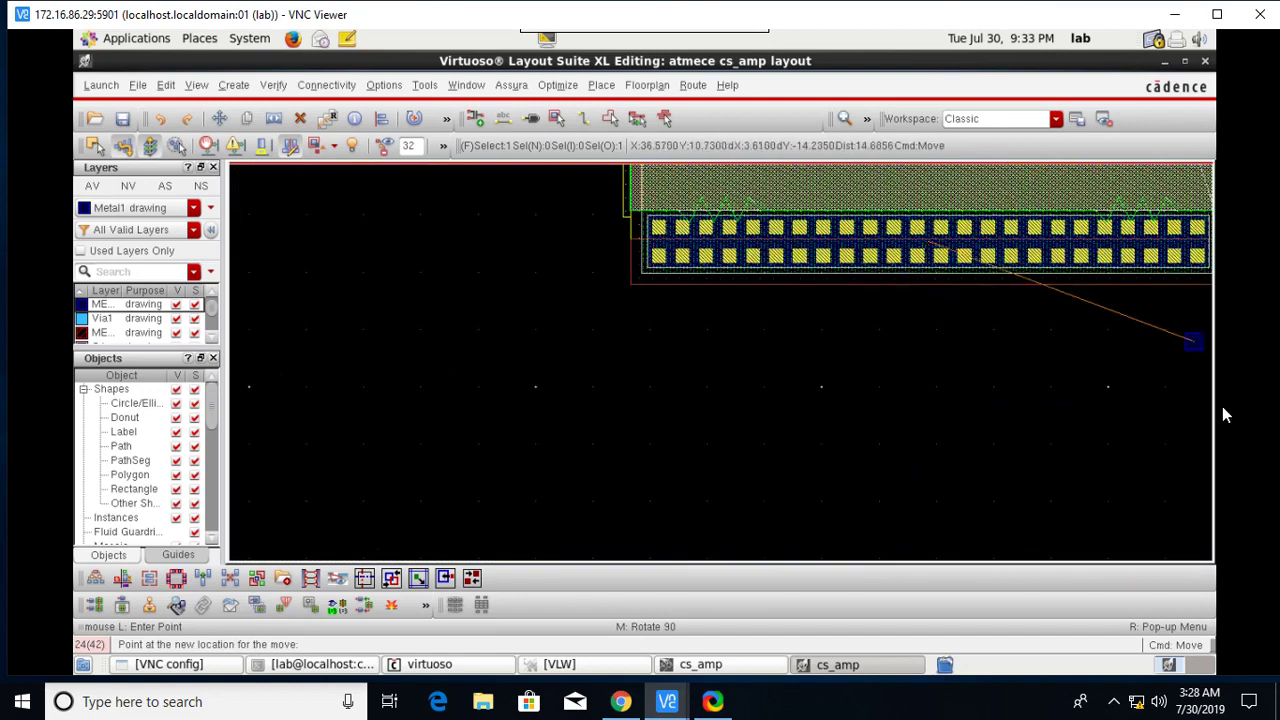
left_click(938, 396)
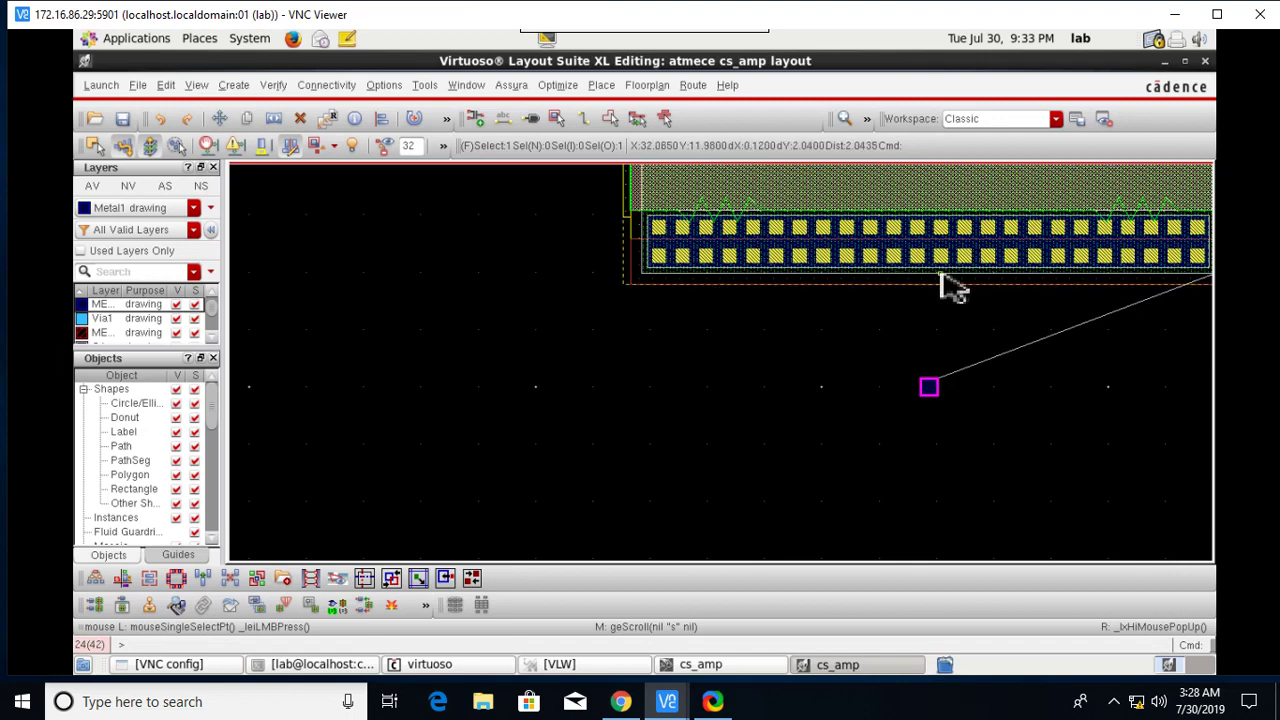
Step: Check the pin name of the upper-left pin in the group remaining above the PMOS device
scroll(940, 292, "up", 1)
scroll(937, 292, "down", 1)
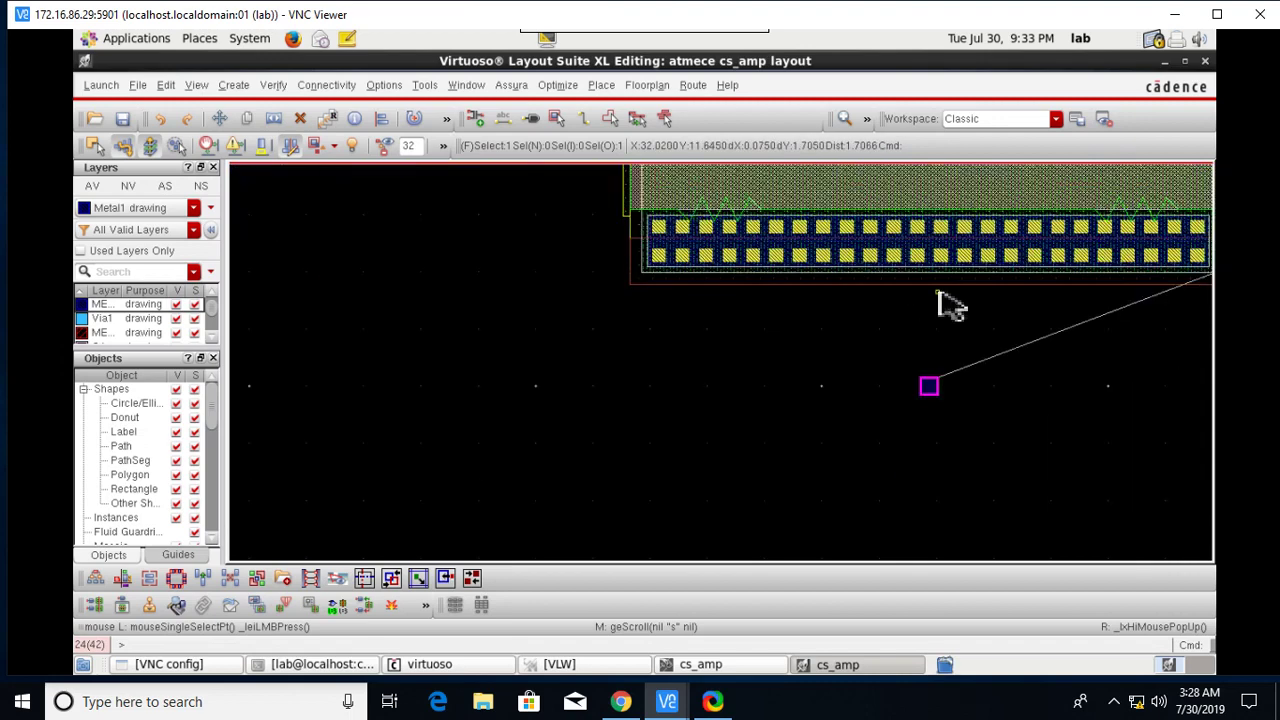
scroll(945, 245, "up", 2)
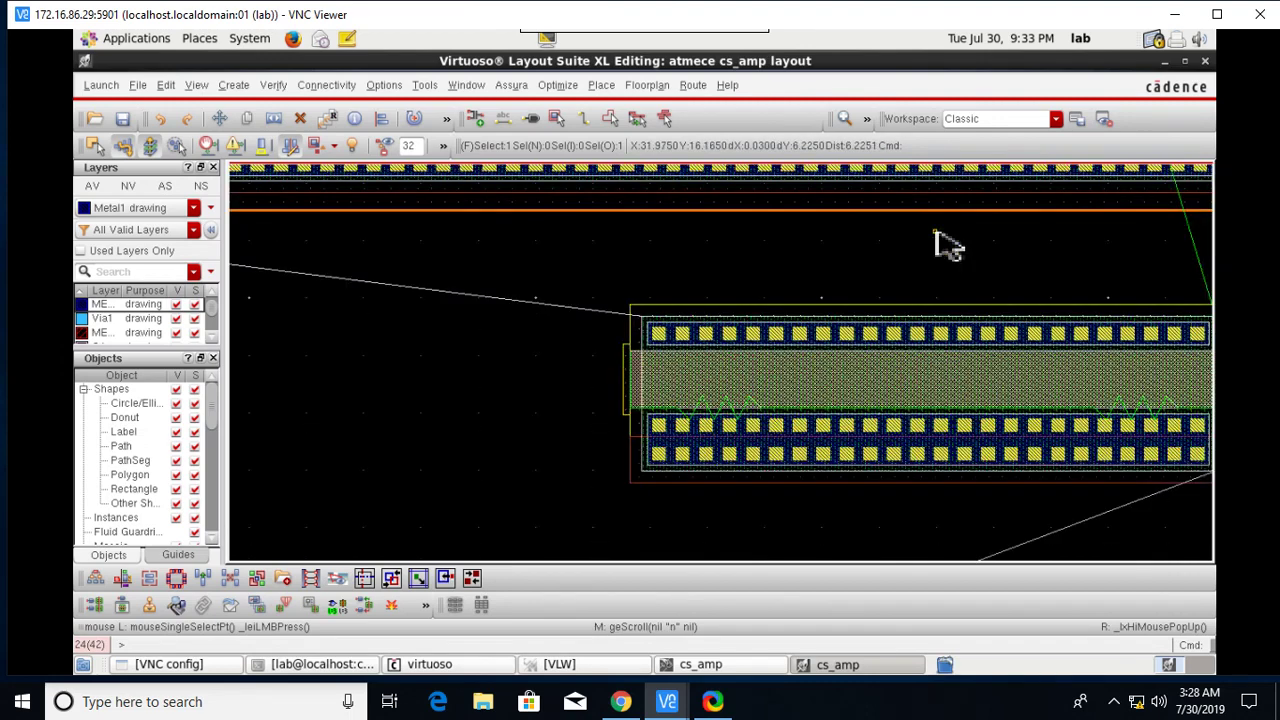
scroll(948, 245, "down", 3)
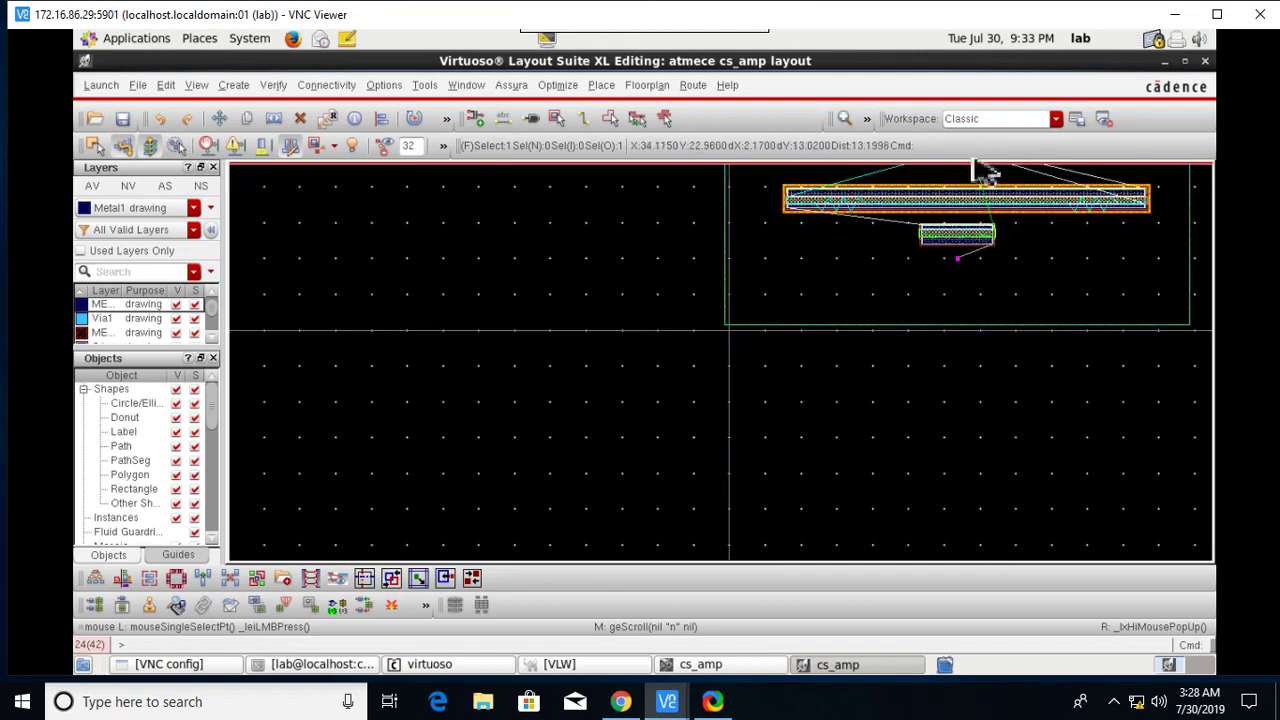
scroll(980, 171, "up", 2)
scroll(980, 440, "up", 4)
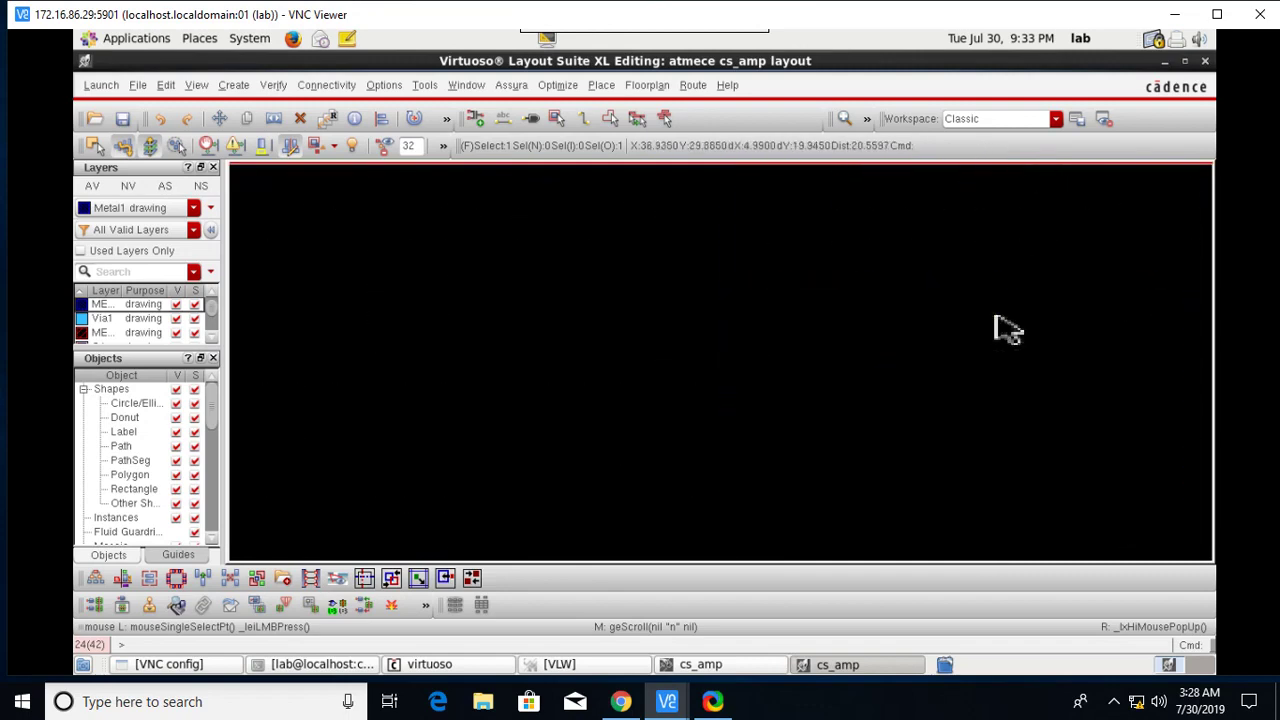
scroll(889, 443, "up", 3)
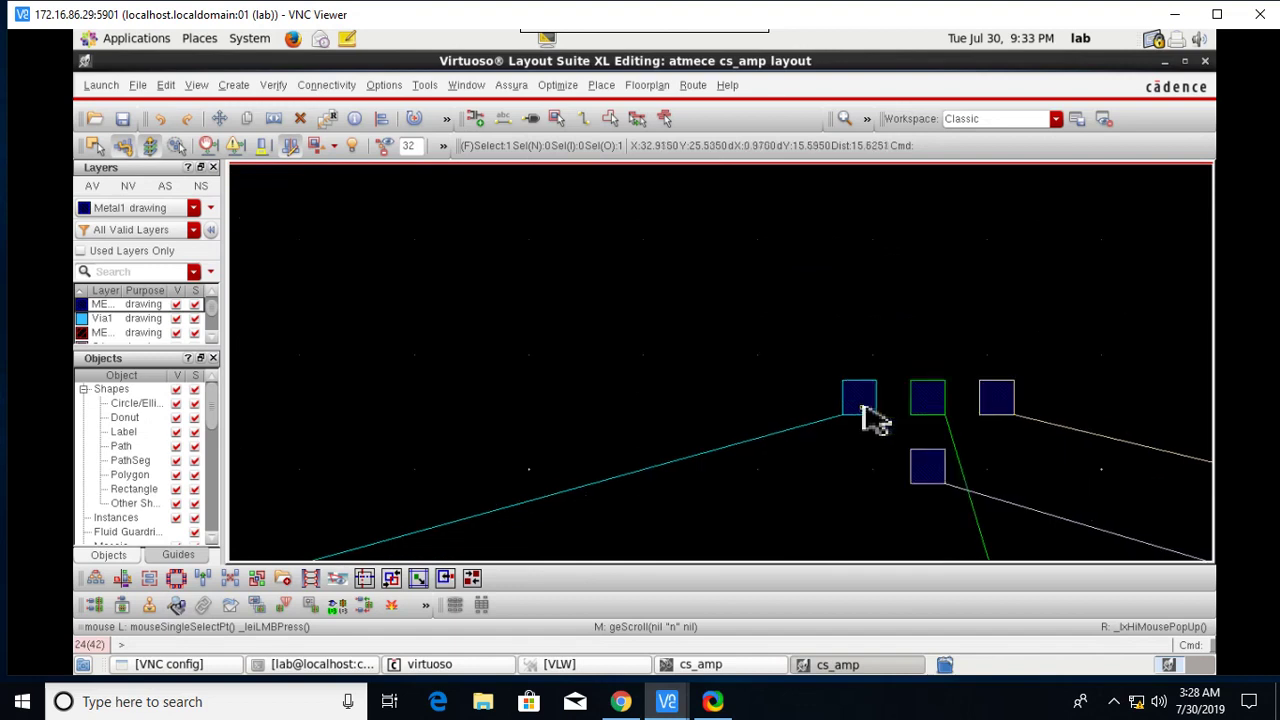
key("q")
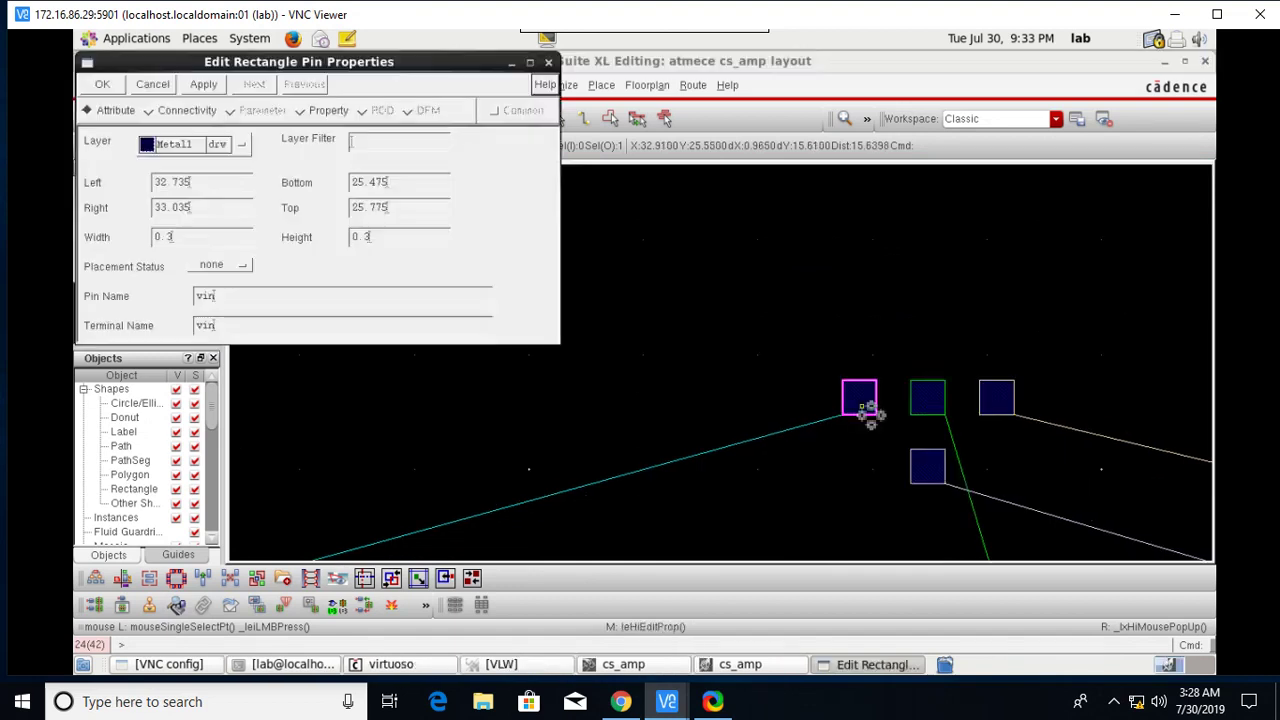
left_click(548, 62)
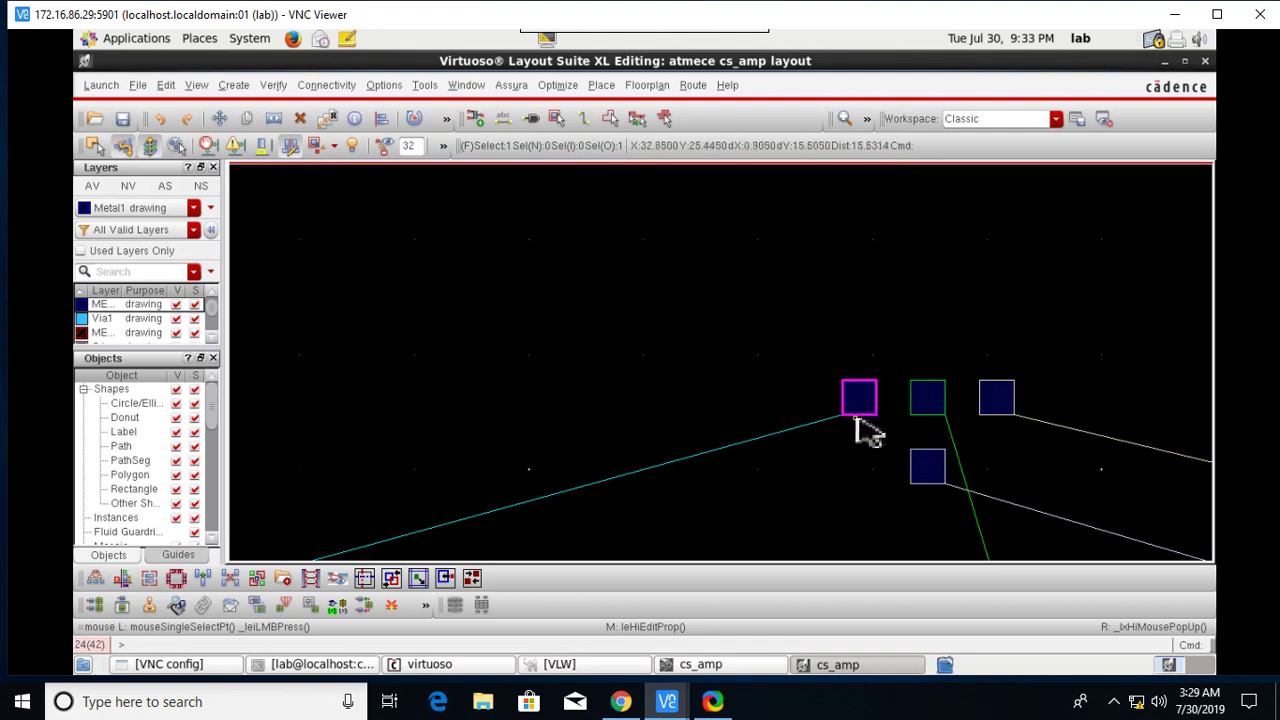
Step: Move the vin pin about 27.8 left and 7.4 down, placing it beside the PMOS device's left end
key("m")
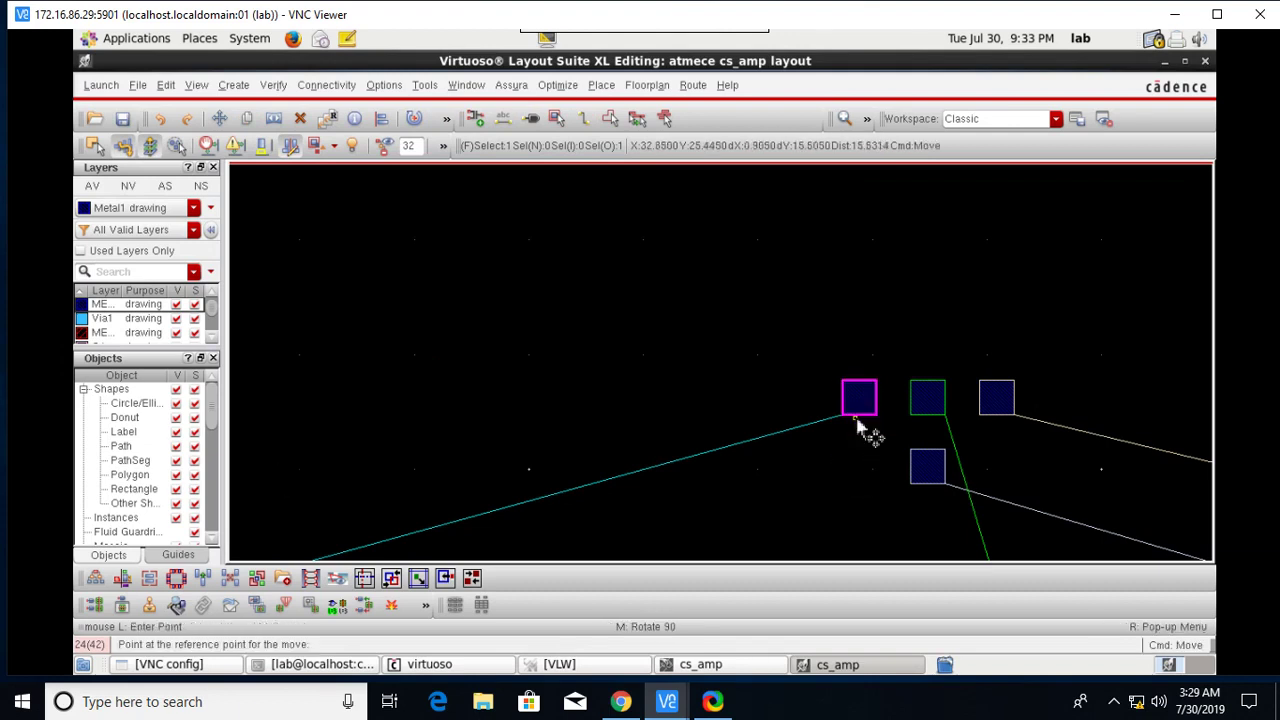
left_click(858, 425)
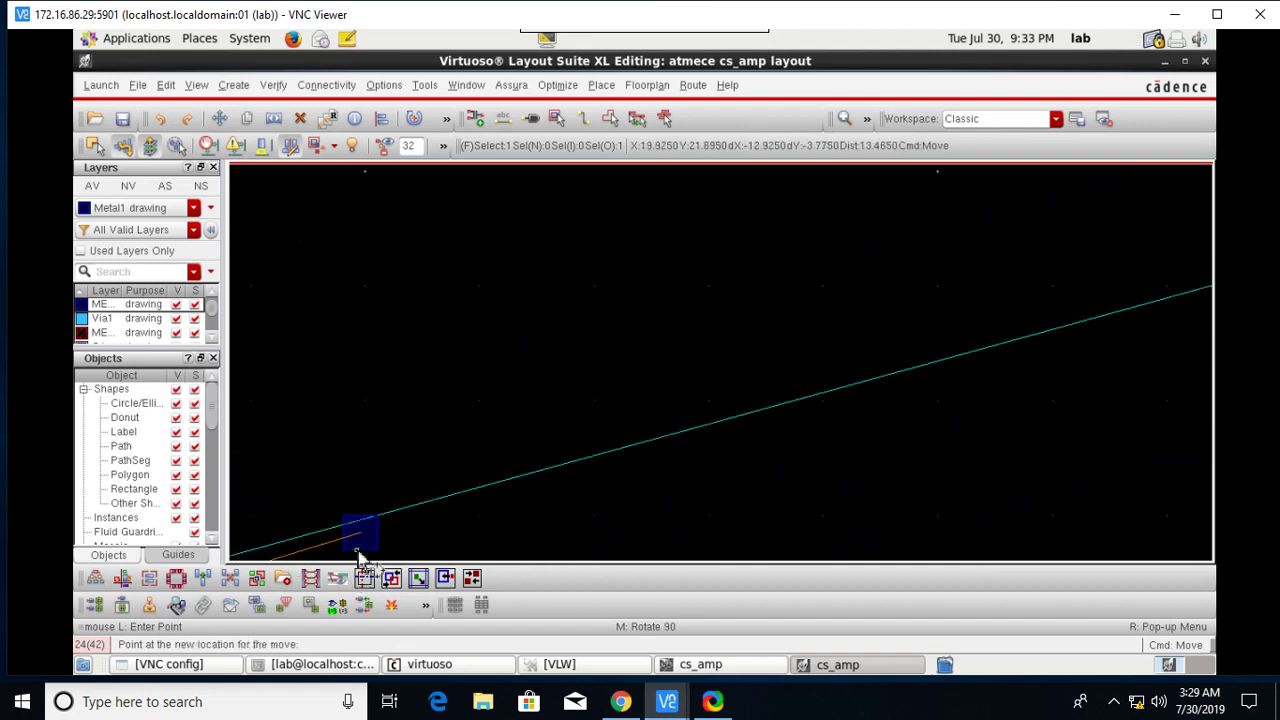
scroll(437, 517, "down", 2)
scroll(566, 466, "down", 1)
scroll(494, 529, "up", 1)
scroll(470, 510, "up", 1)
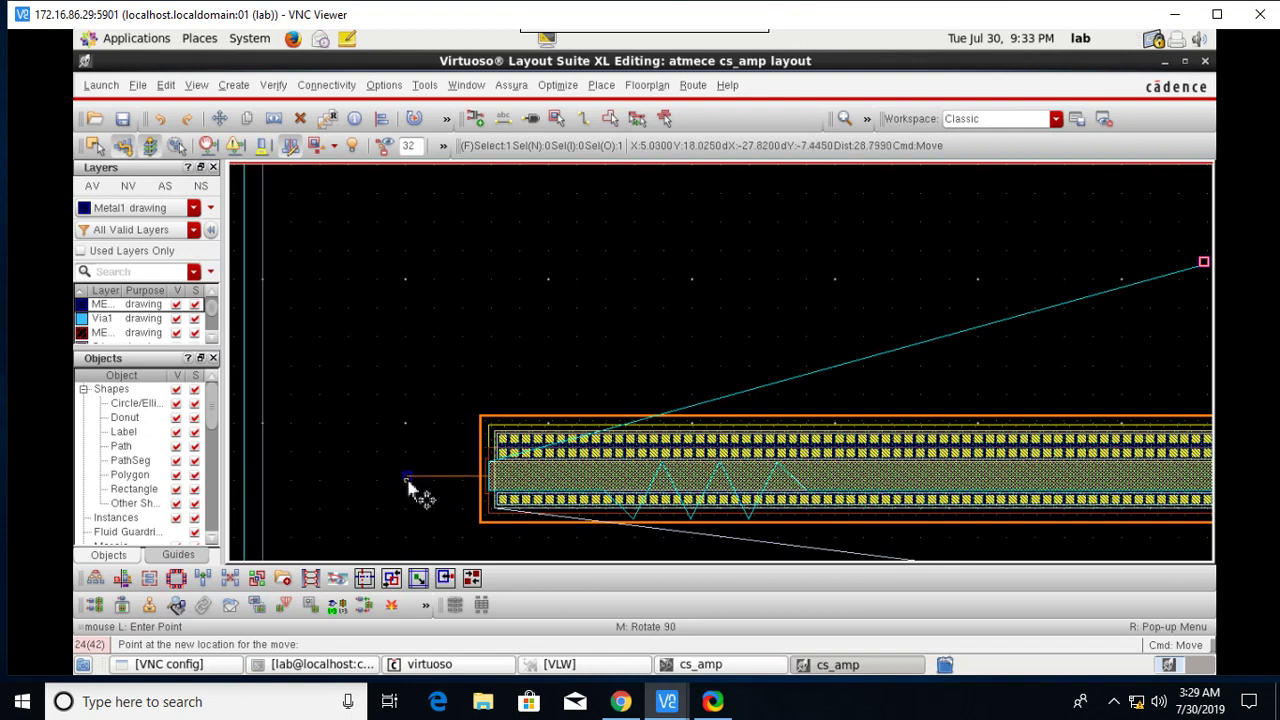
left_click(410, 487)
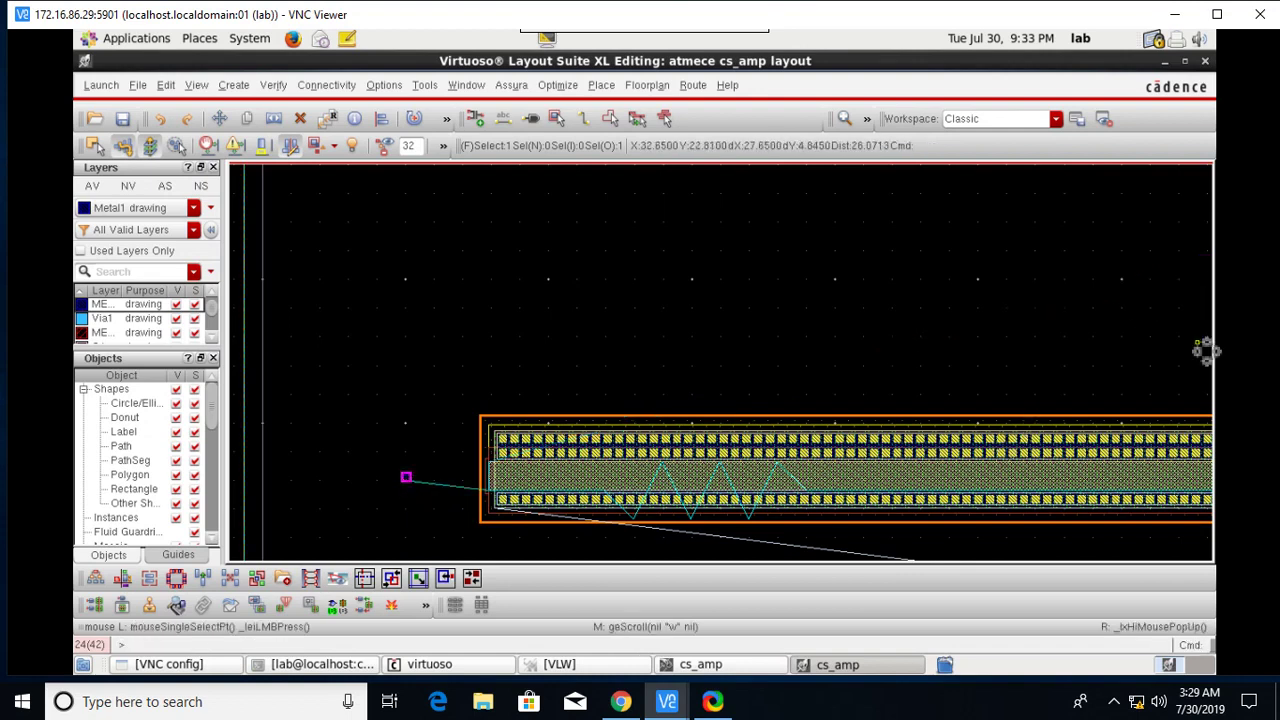
Step: Check the pin name of the lower-left pin among the three pins remaining above the PMOS device
key("Right")
key("Right")
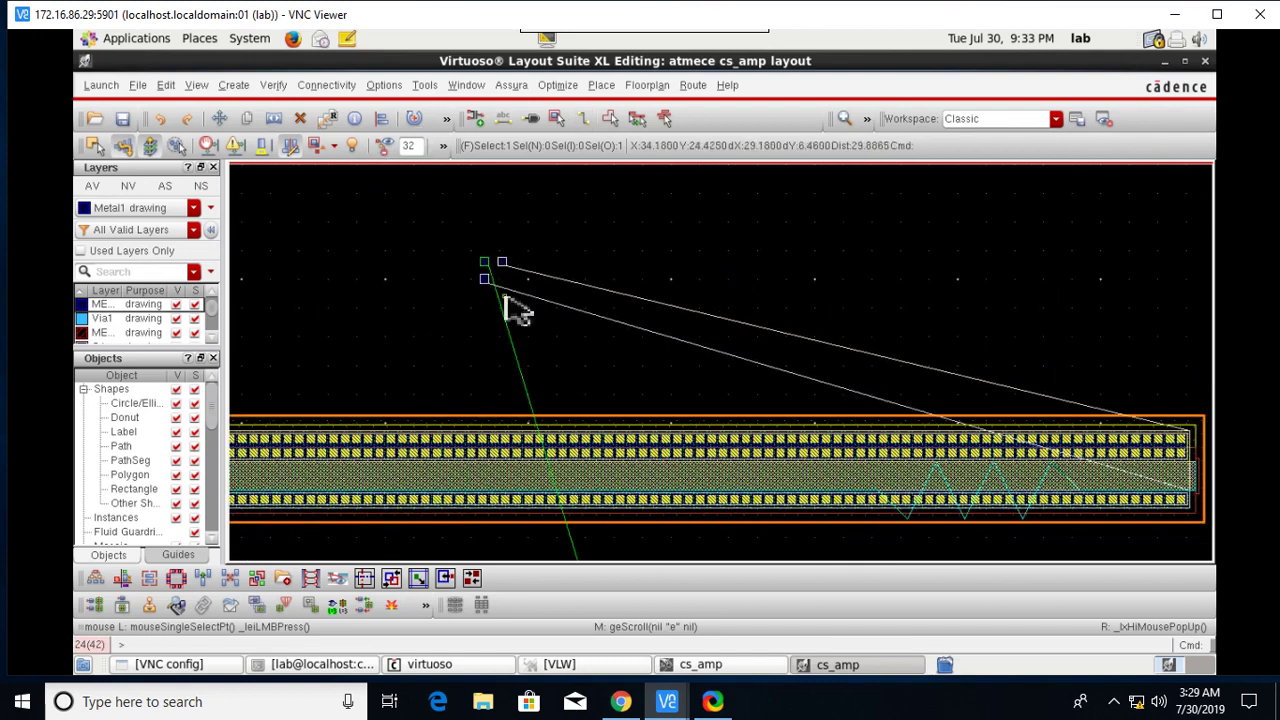
scroll(505, 297, "up", 3, "ctrl")
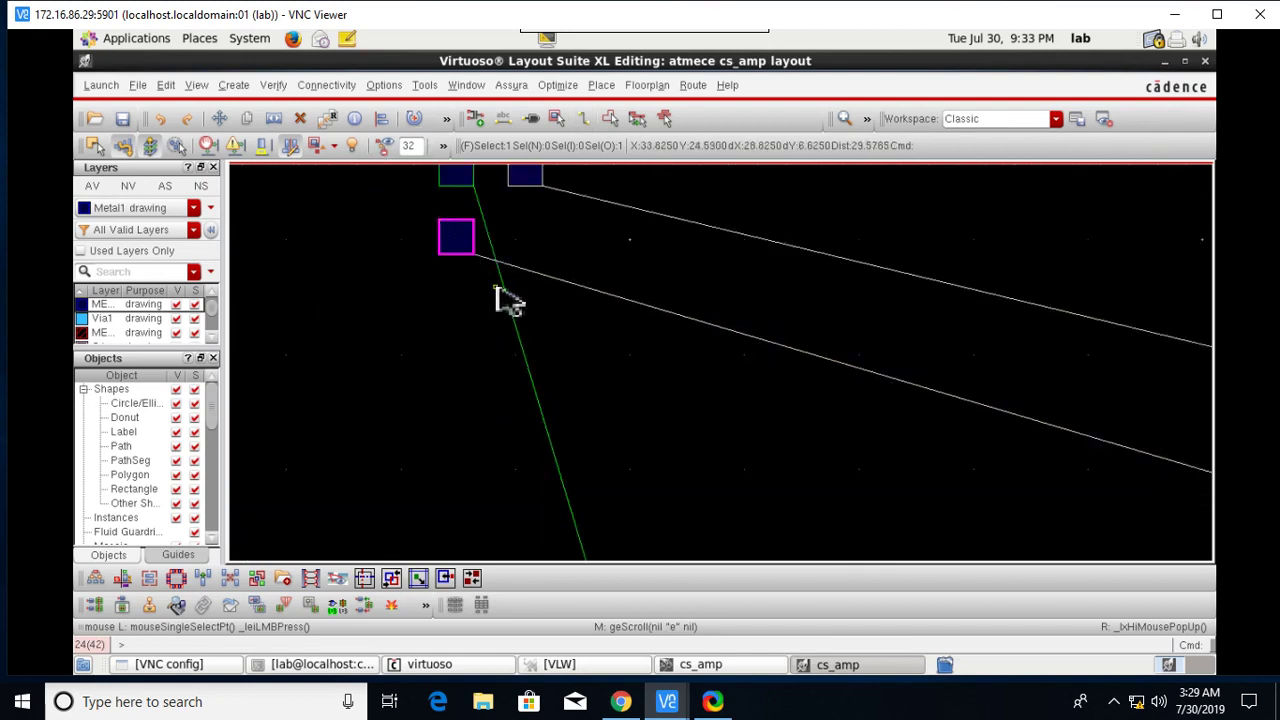
key("q")
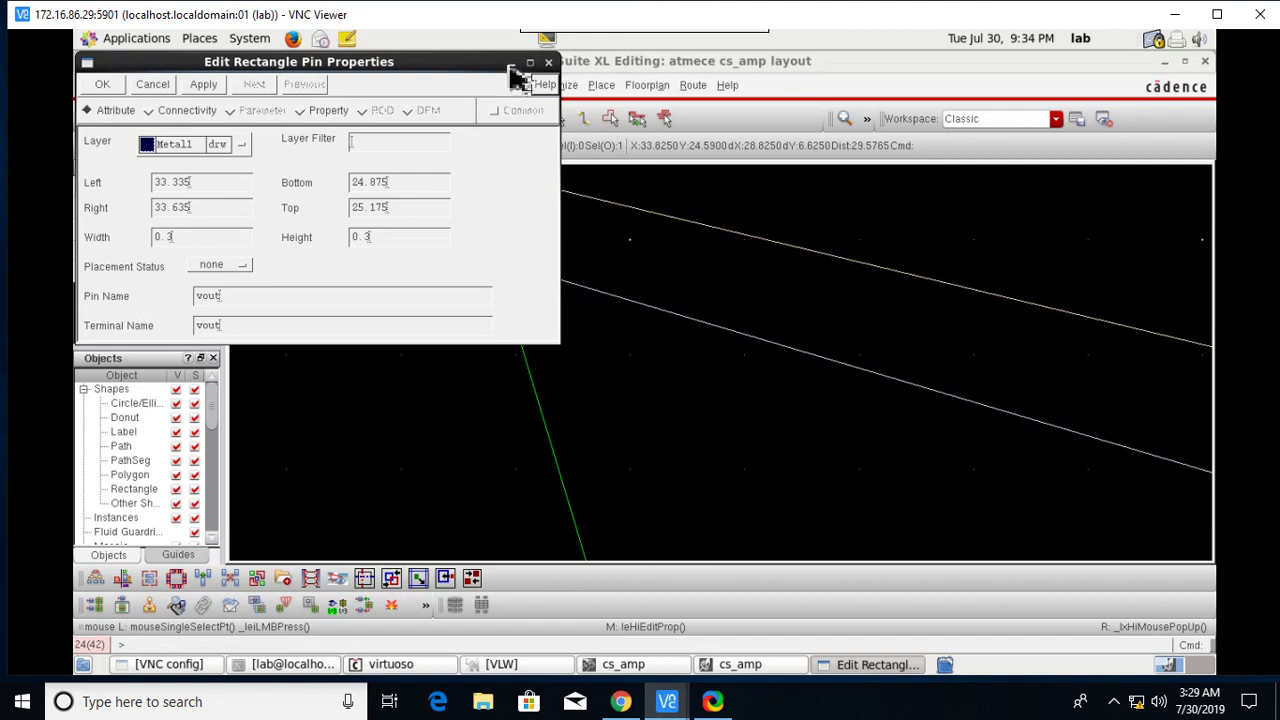
left_click(548, 62)
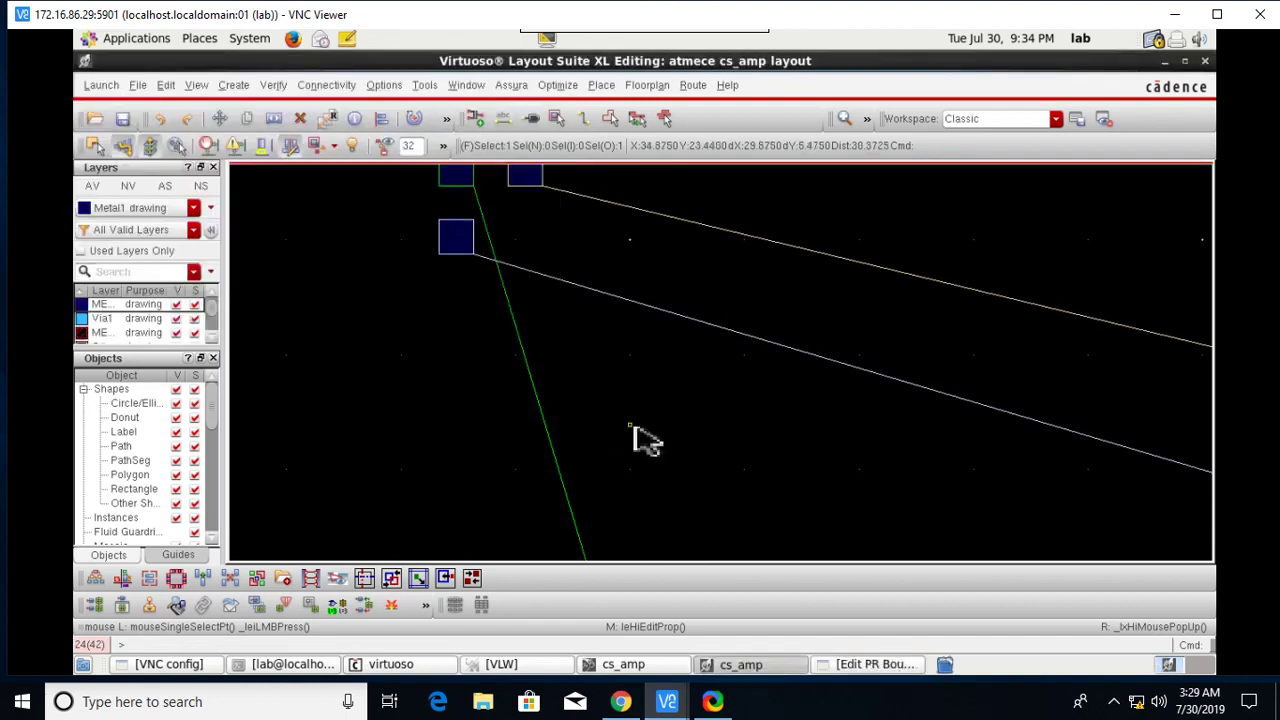
Step: Move the vout pin about 1.6 left and 9.3 down into the gap between the PMOS and NMOS devices
left_click(474, 260)
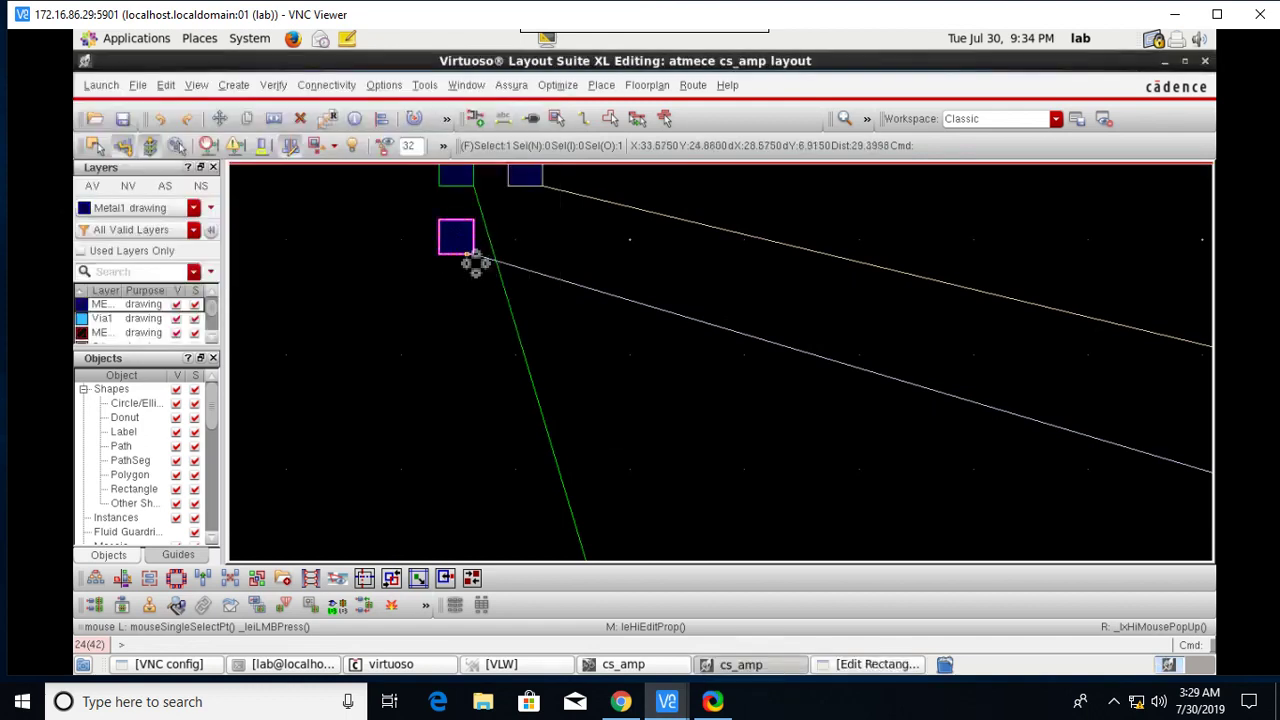
key("m")
left_click(457, 245)
scroll(828, 545, "down", 3, "ctrl")
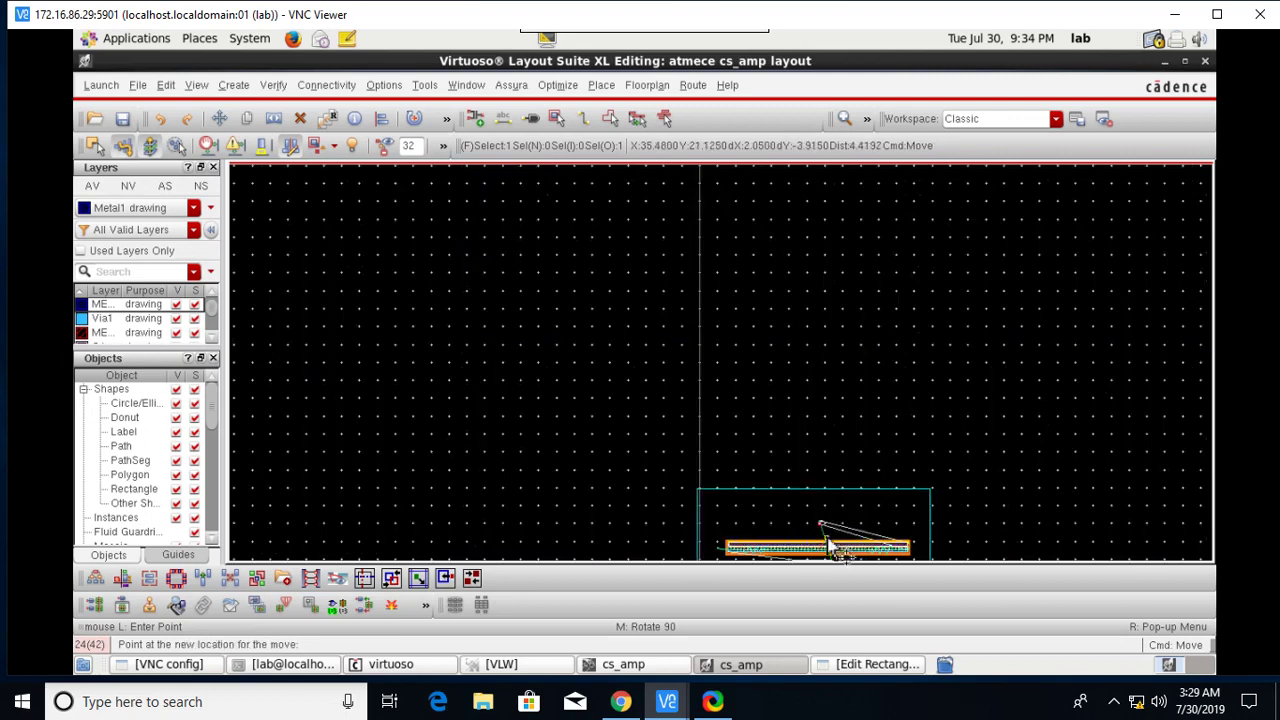
scroll(828, 545, "down", 2)
scroll(811, 380, "up", 6, "ctrl")
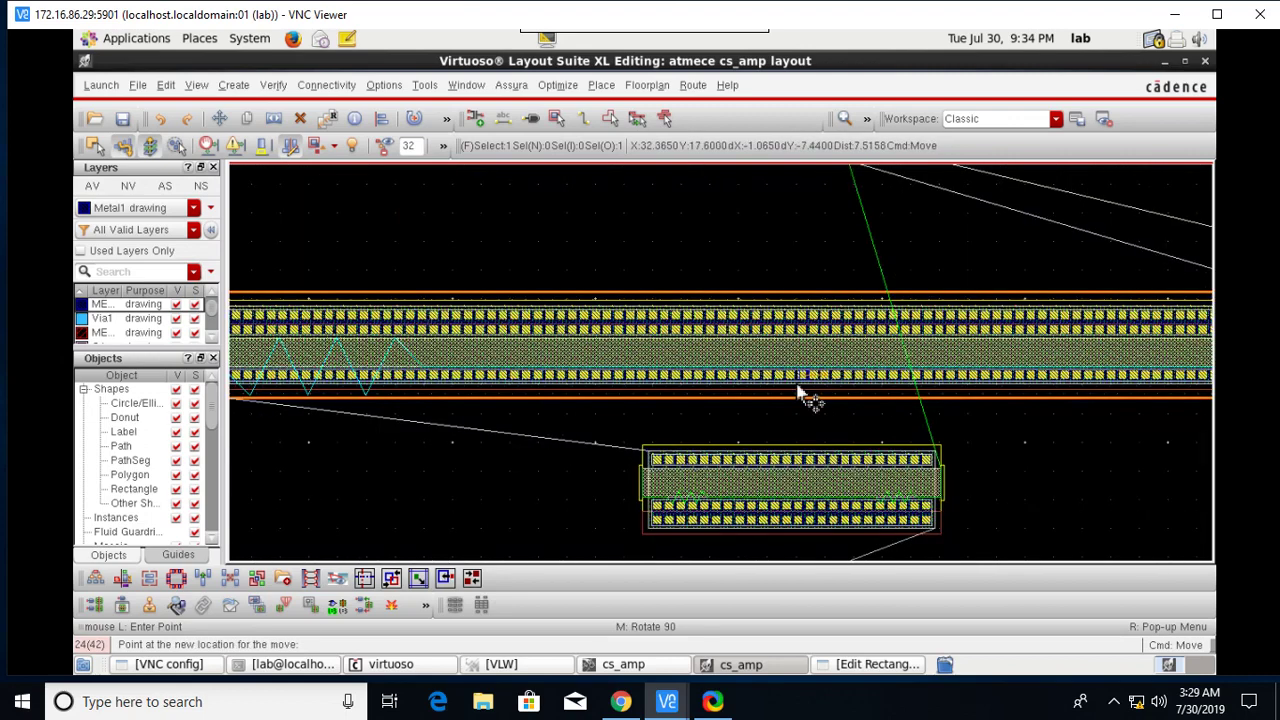
scroll(785, 446, "down", 3, "ctrl")
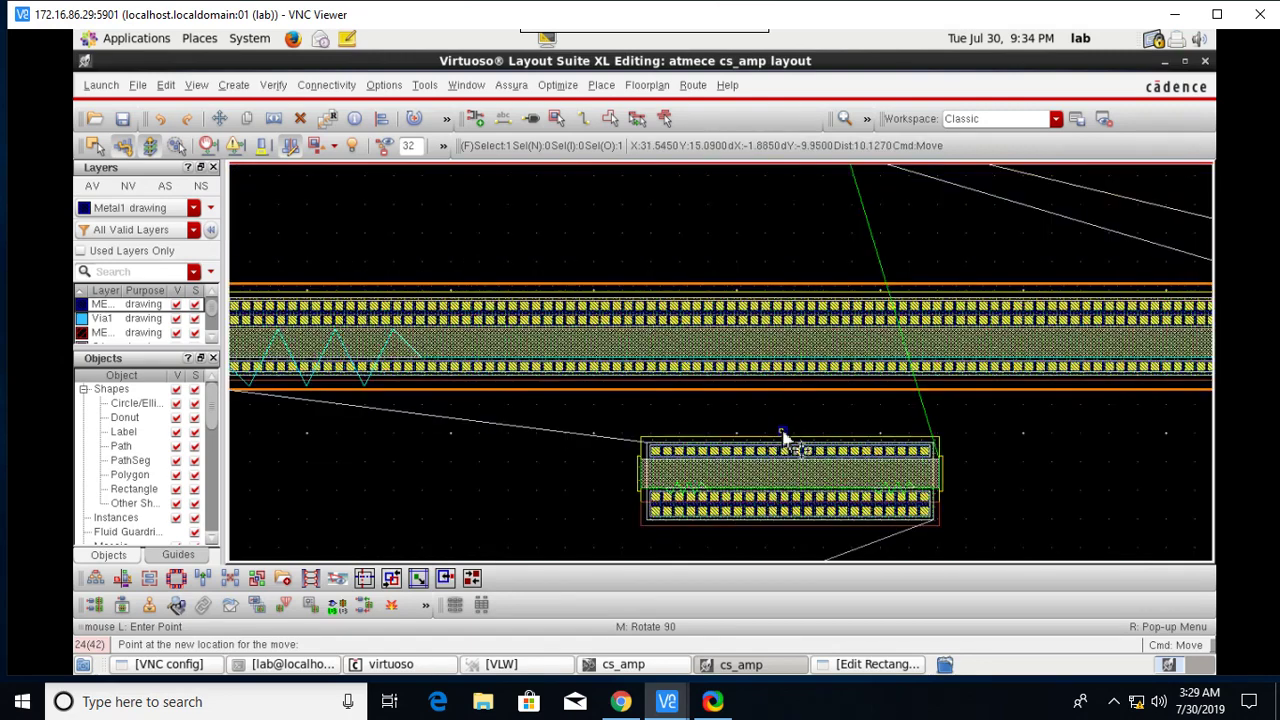
scroll(785, 446, "up", 1, "ctrl")
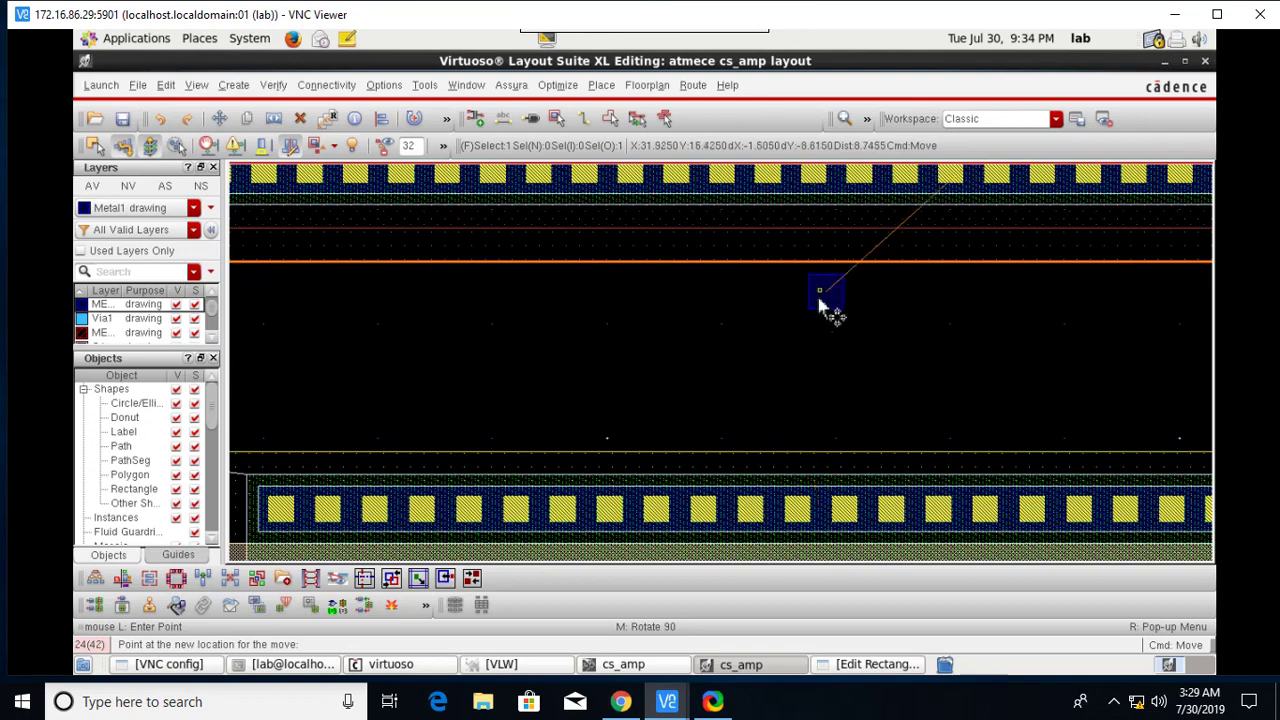
left_click(810, 355)
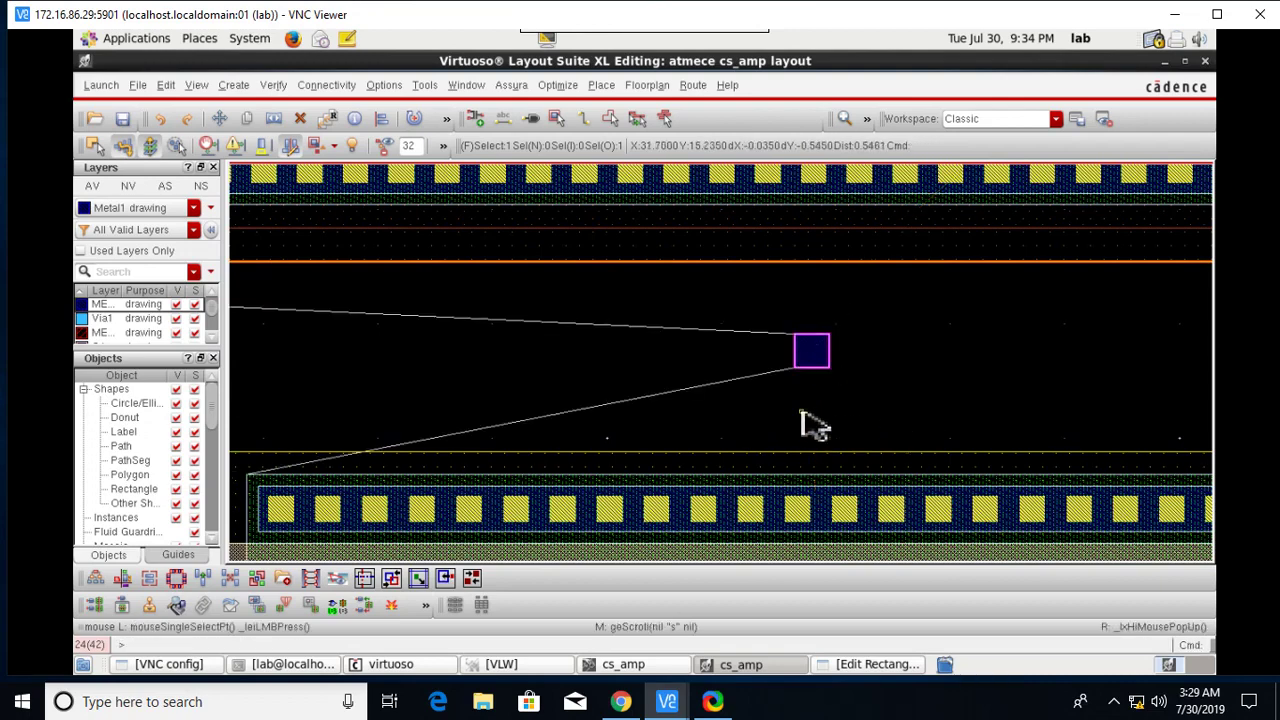
Step: Check the pin name of the right-hand pin of the two remaining above the PMOS device
scroll(957, 329, "down", 4, "ctrl")
scroll(990, 230, "up", 5, "ctrl")
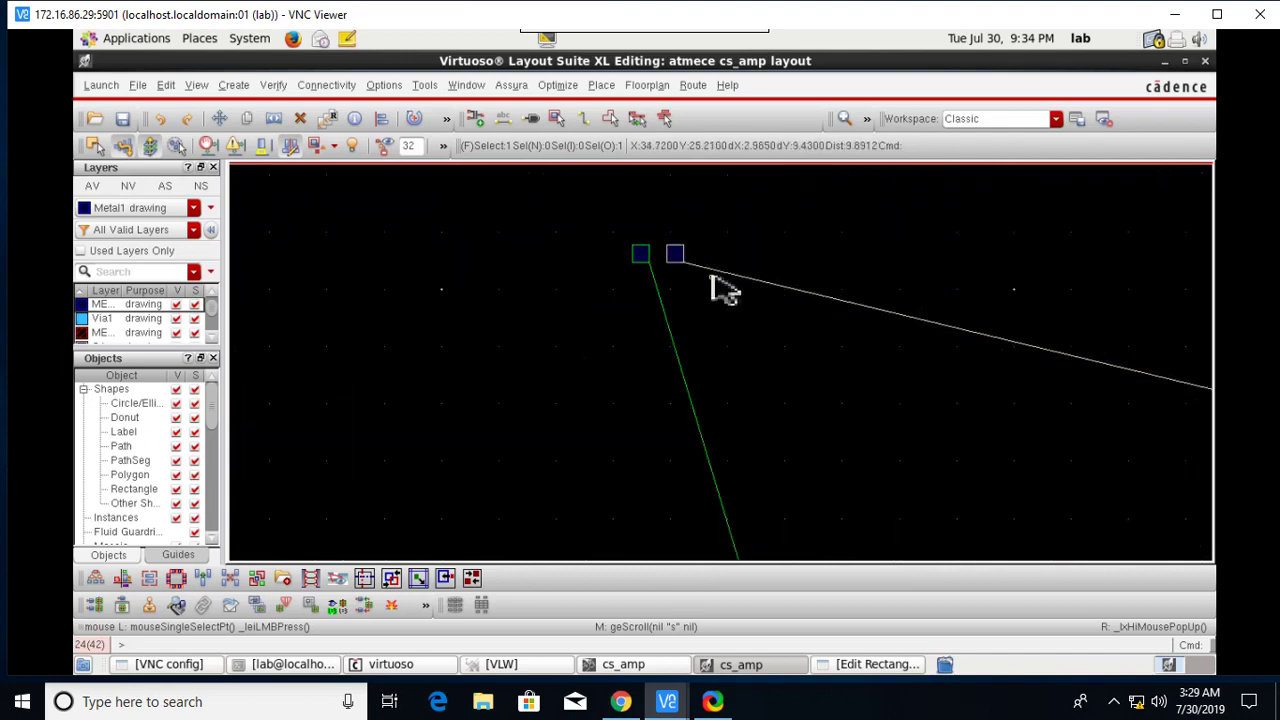
left_click(676, 256)
key("q")
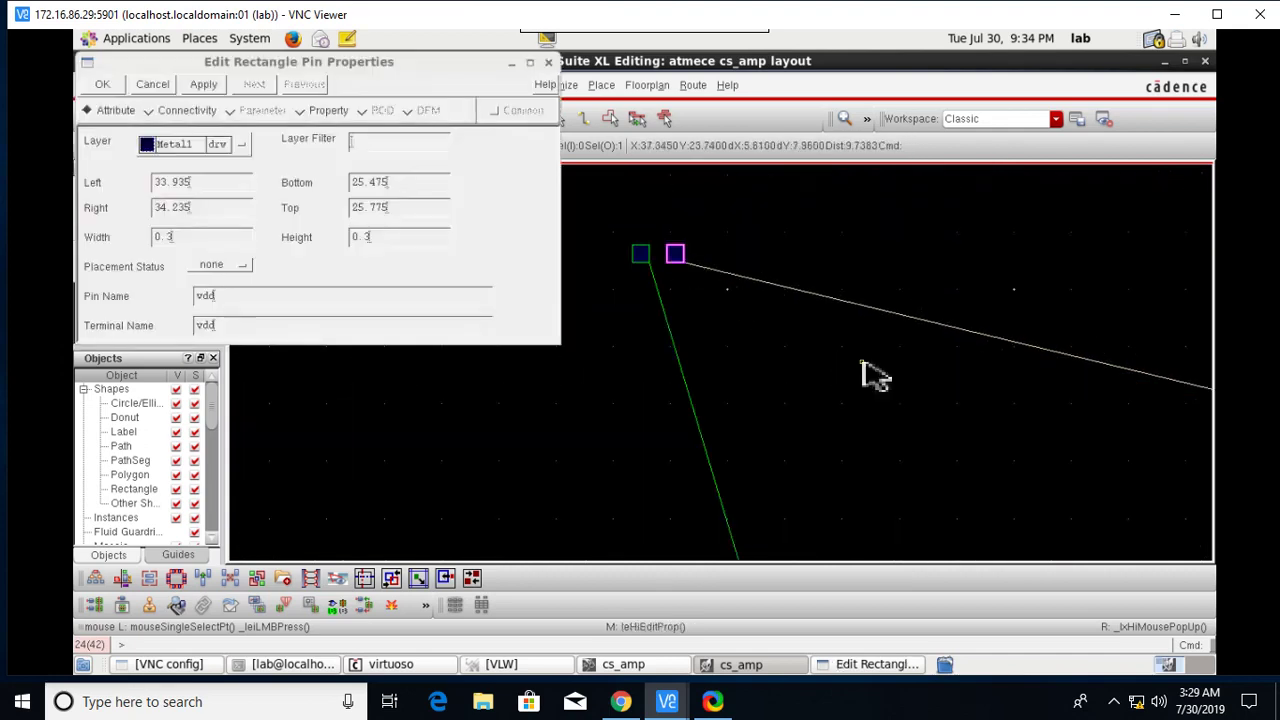
key("p")
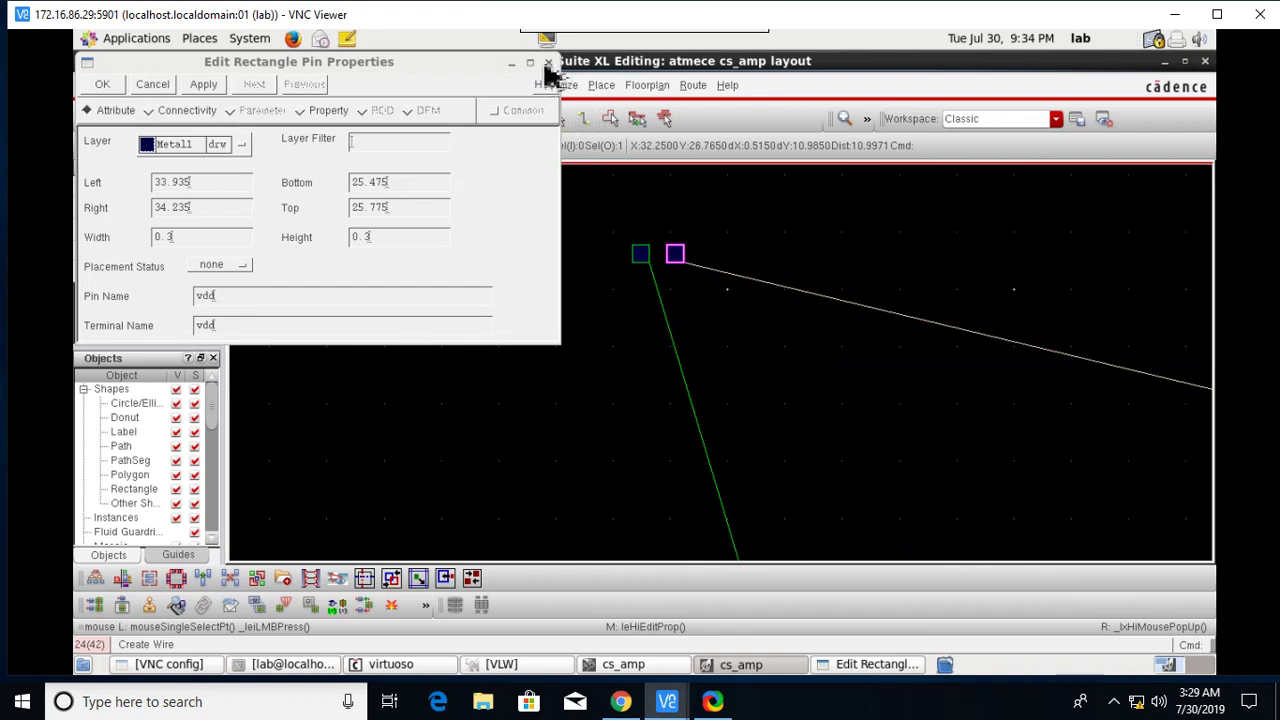
left_click(547, 63)
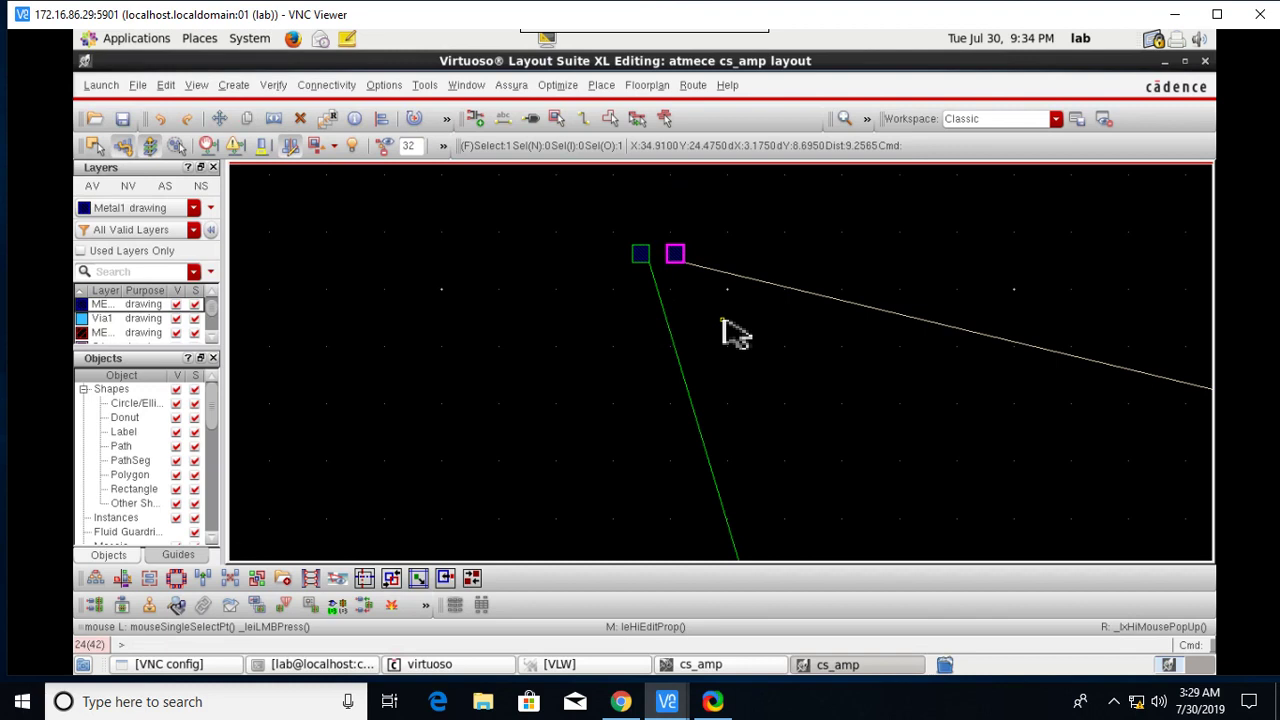
Step: Move the vdd pin about 1.0 left and 3.8 down, placing it just above the PMOS device near its middle
key("m")
left_click(675, 254)
scroll(760, 490, "down", 2, "ctrl")
scroll(771, 457, "up", 2, "ctrl")
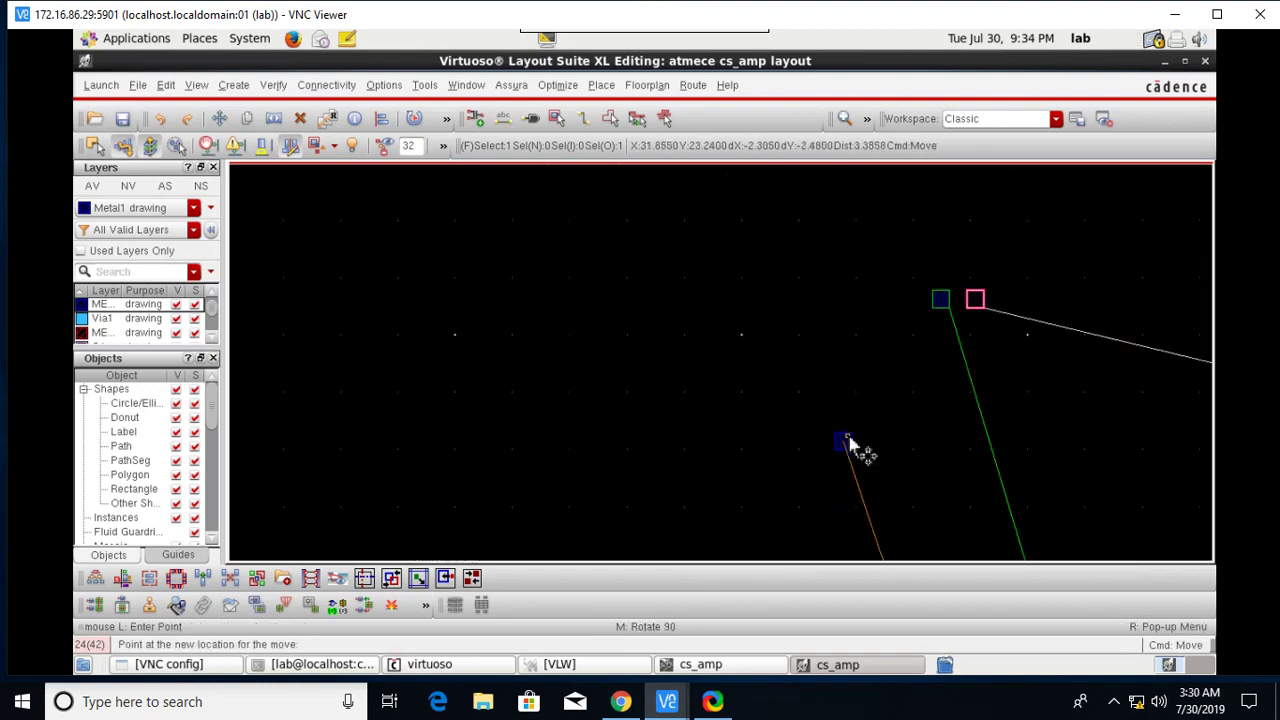
scroll(848, 443, "down", 2)
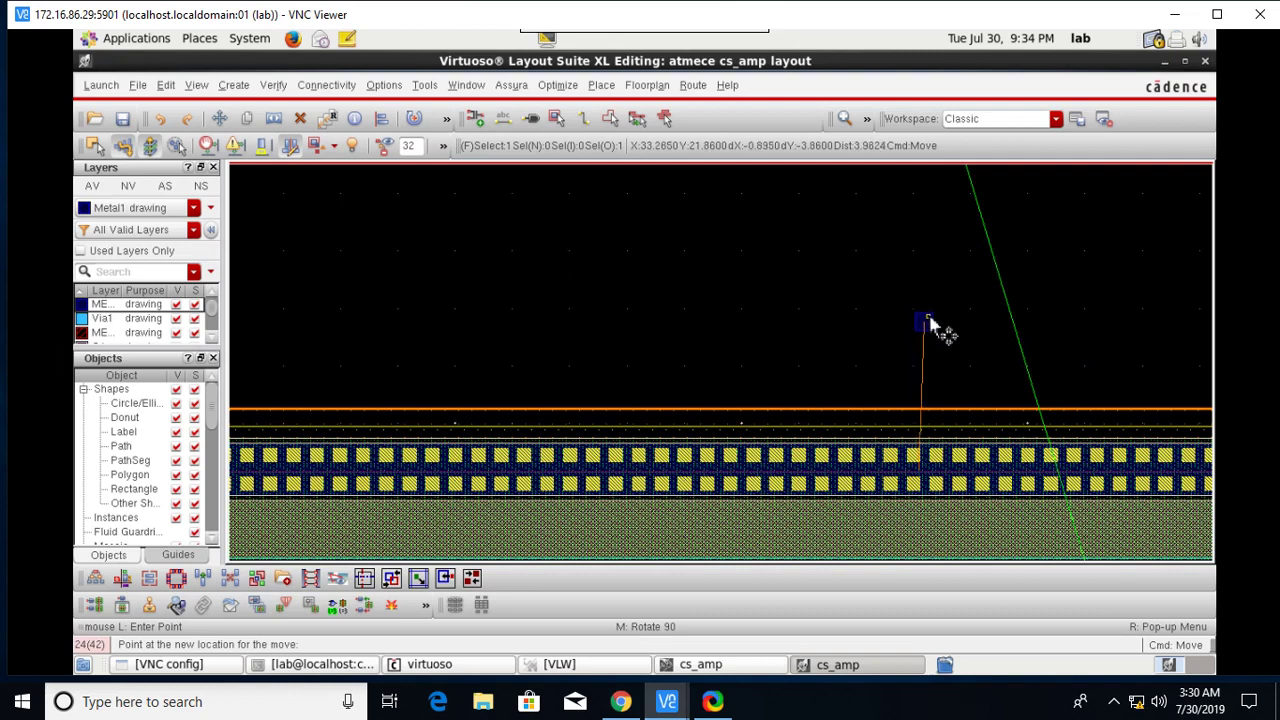
left_click(922, 319)
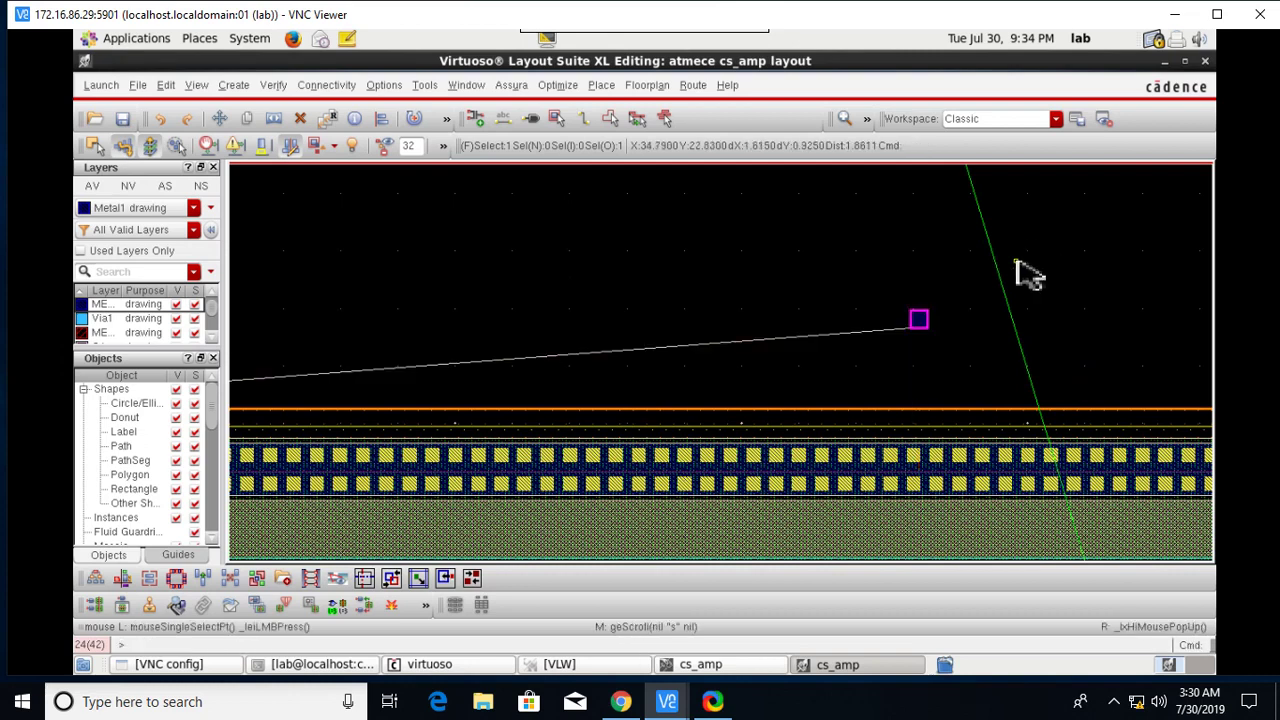
Step: Check the pin name of the last unplaced pin above the PMOS device, then clear the selection
scroll(1025, 270, "up", 2)
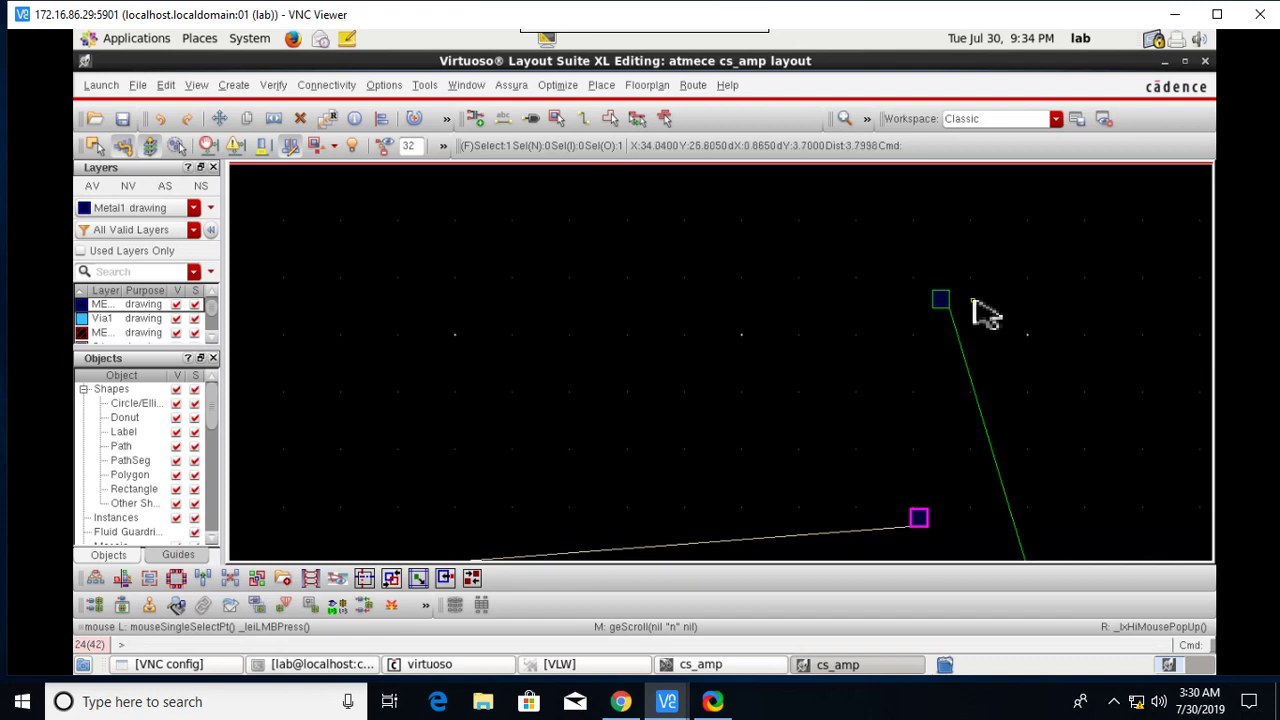
left_click(948, 302)
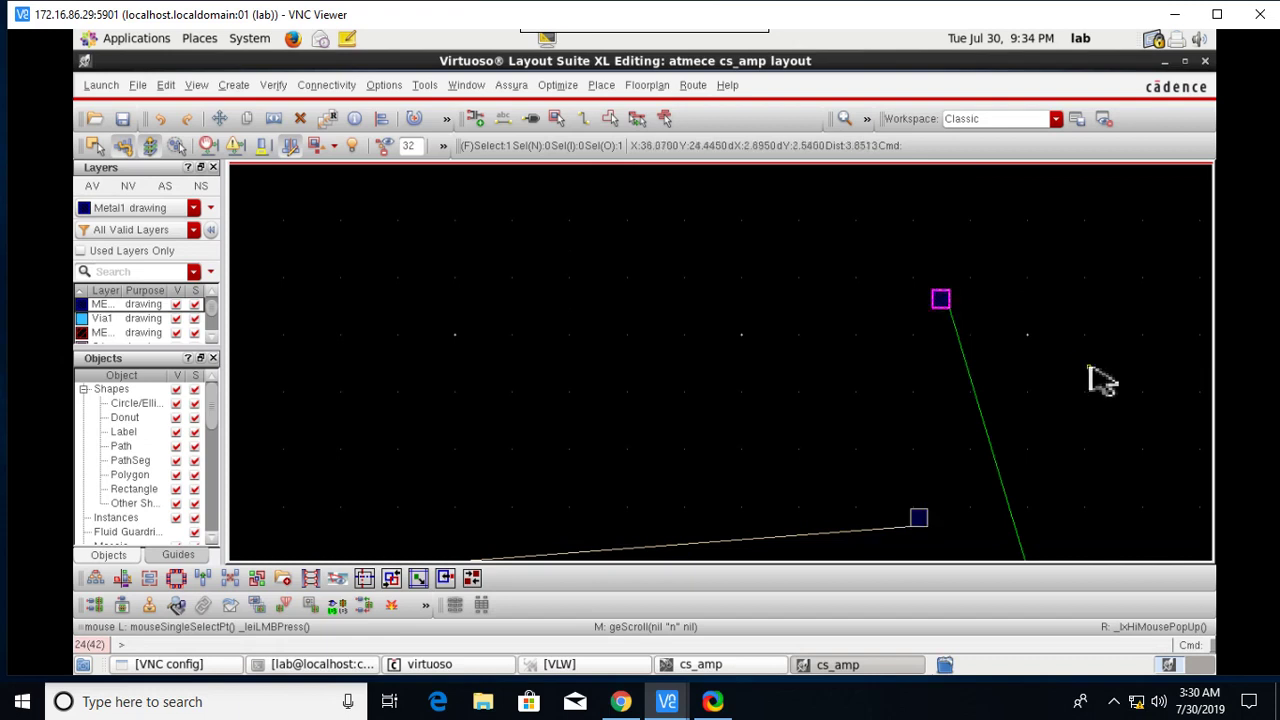
key("q")
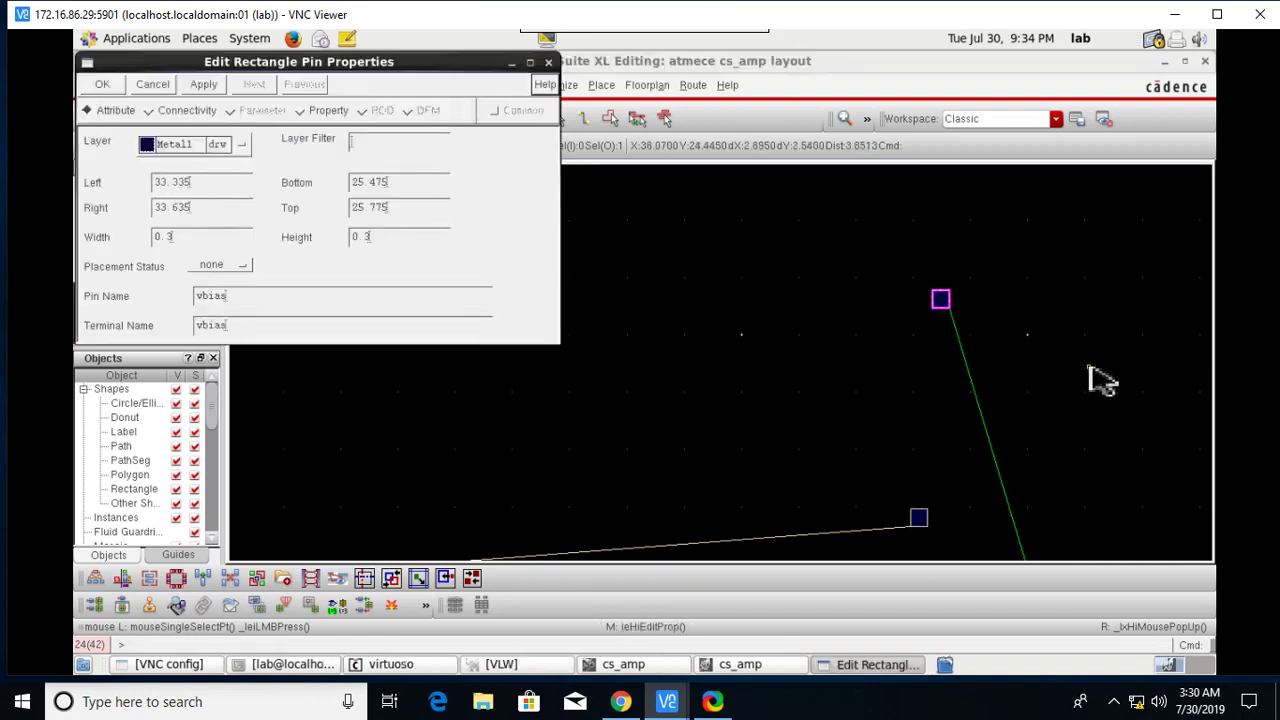
left_click(548, 63)
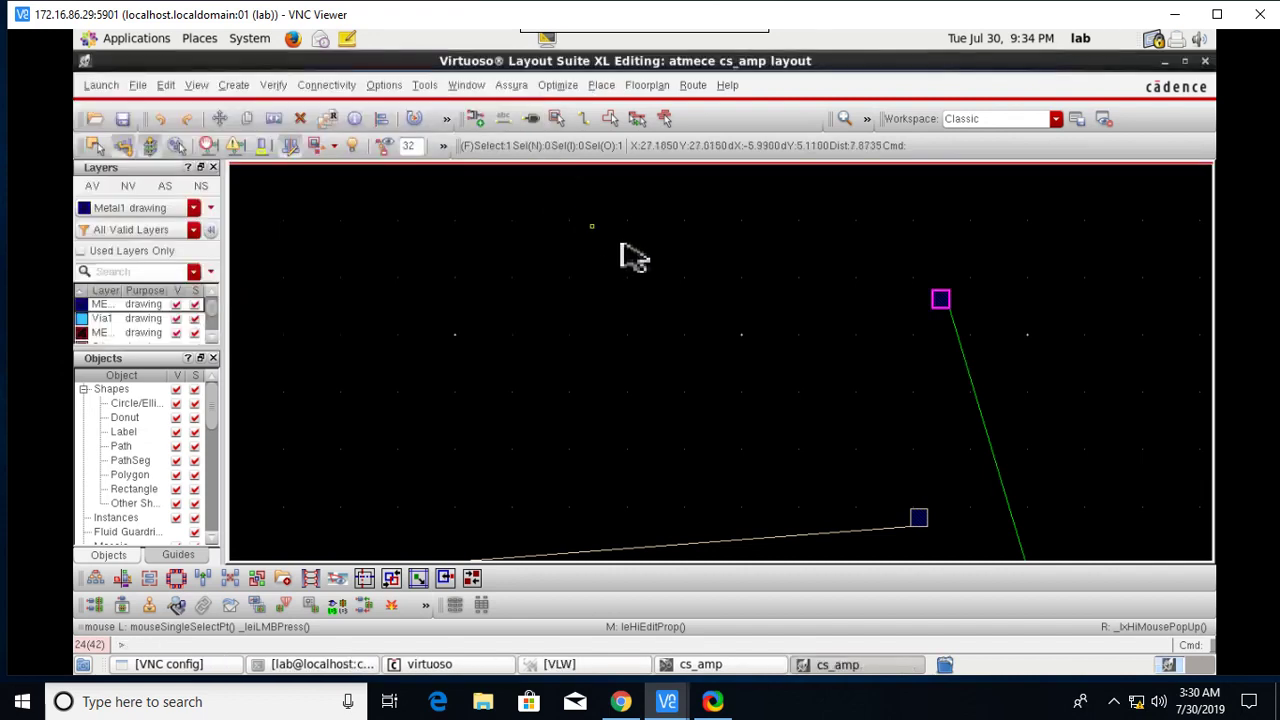
left_click(771, 428)
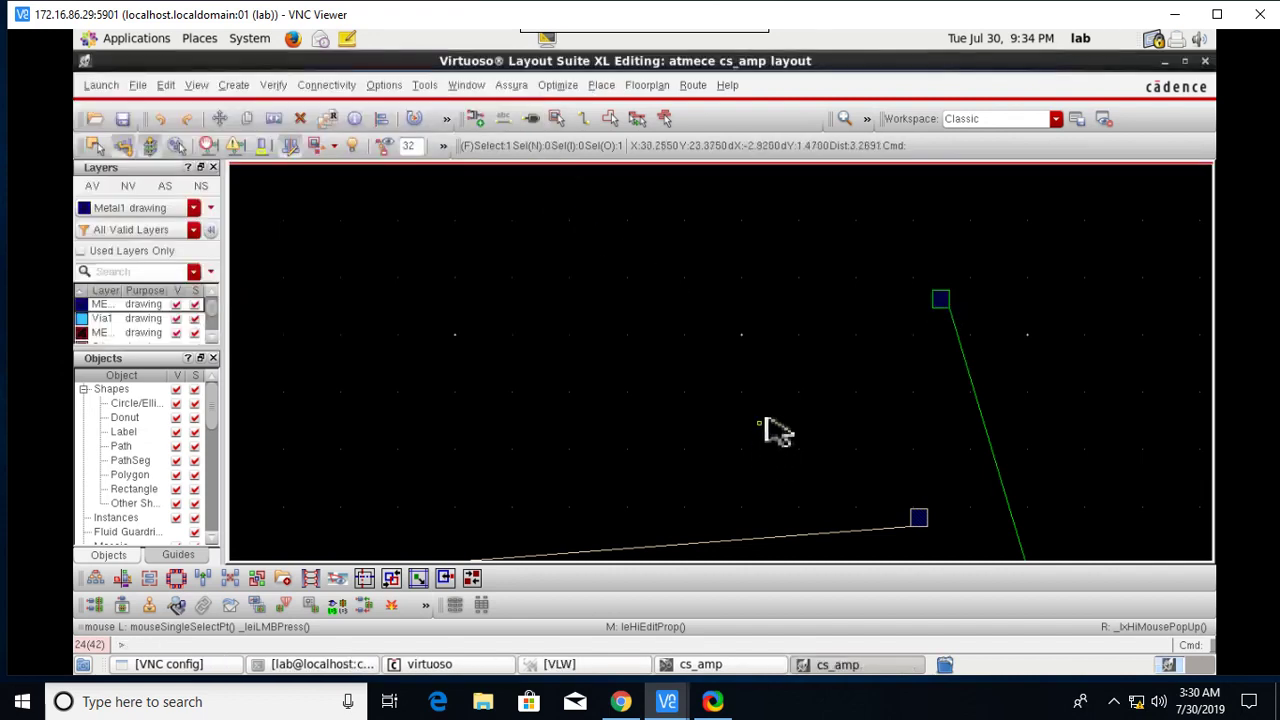
Step: Move the vbias pin about 9.5 left and 12.1 down, placing it beside the NMOS device's left end
left_click(945, 302)
key("m")
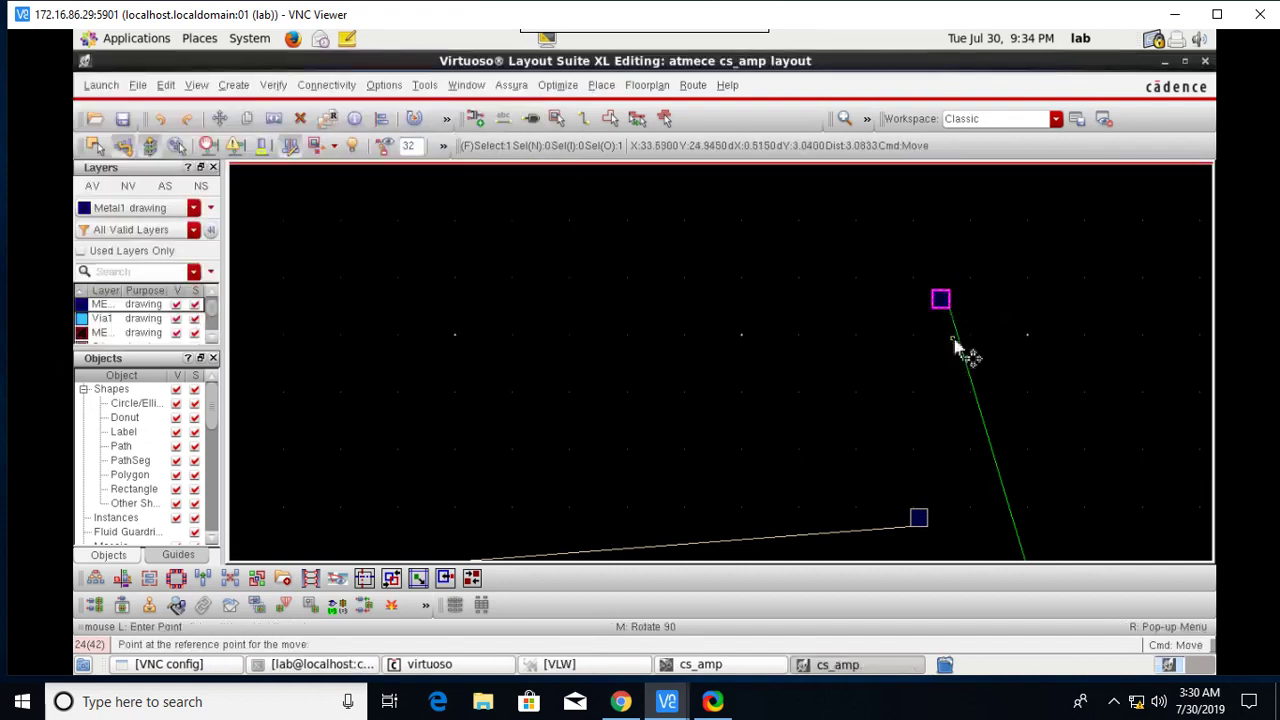
scroll(955, 350, "down", 5)
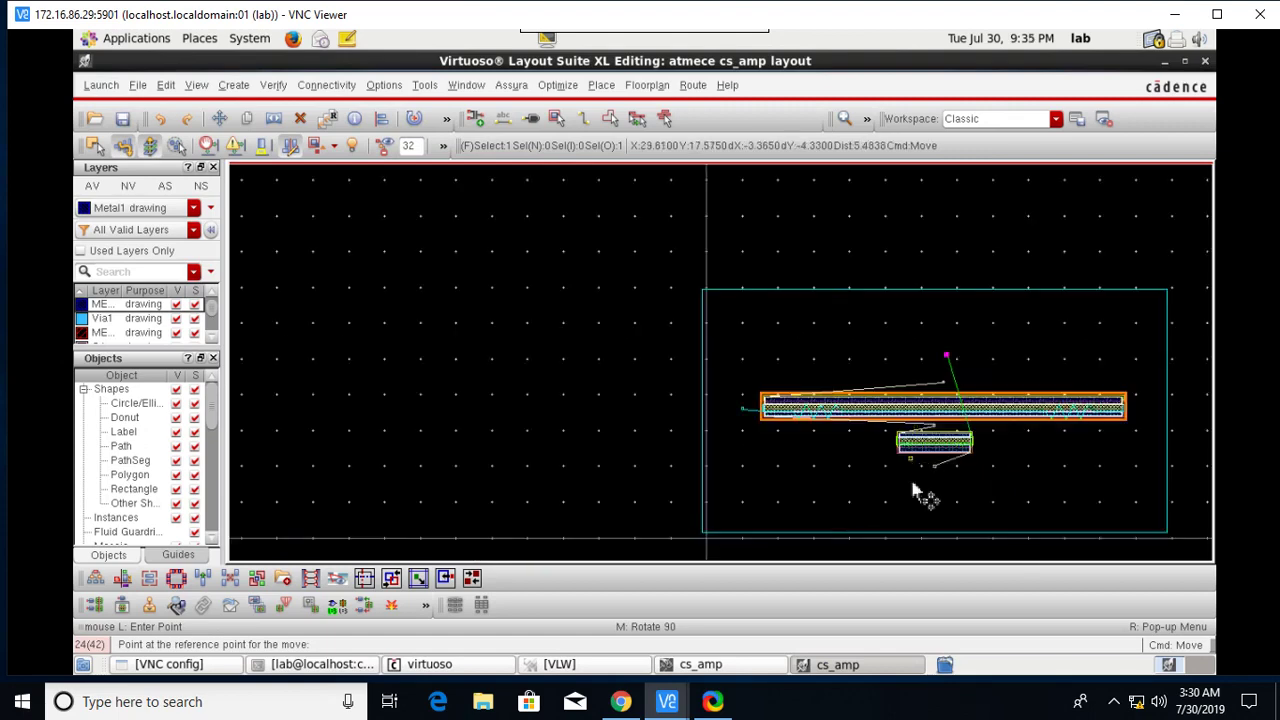
left_click(950, 365)
scroll(1006, 478, "up", 3)
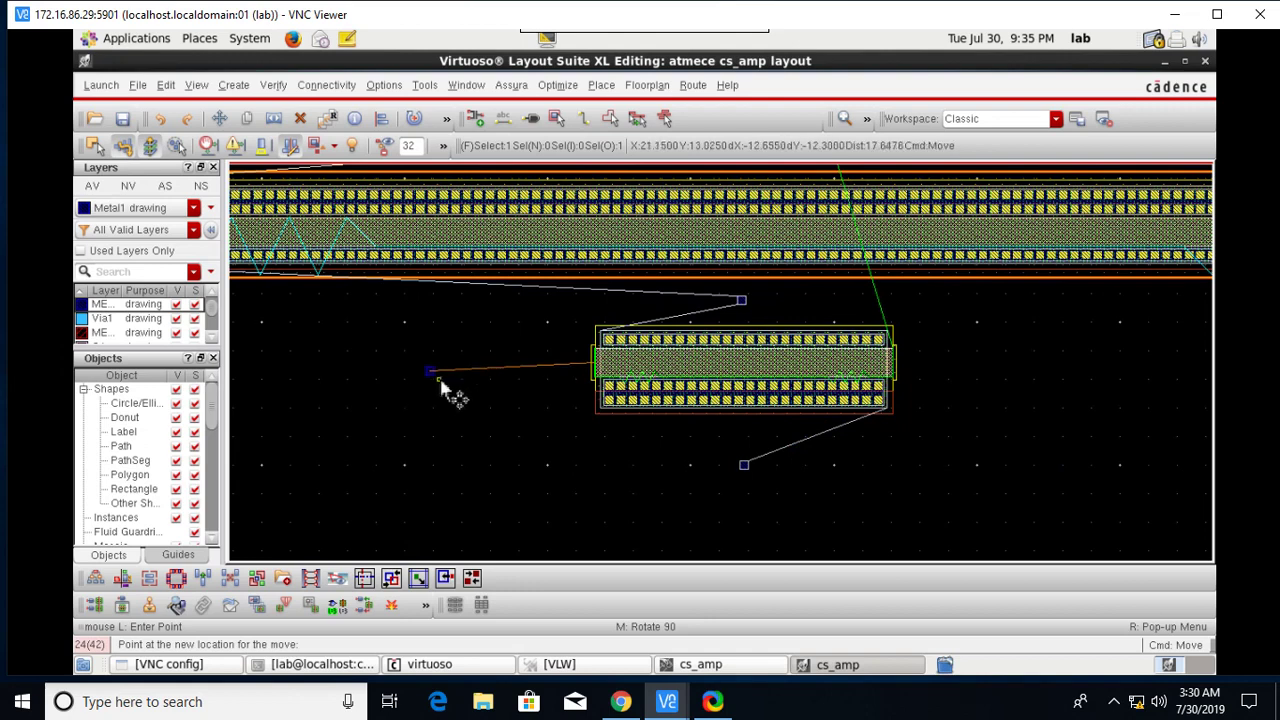
left_click(531, 377)
scroll(840, 335, "up", 3)
scroll(840, 337, "down", 5)
scroll(808, 334, "up", 1)
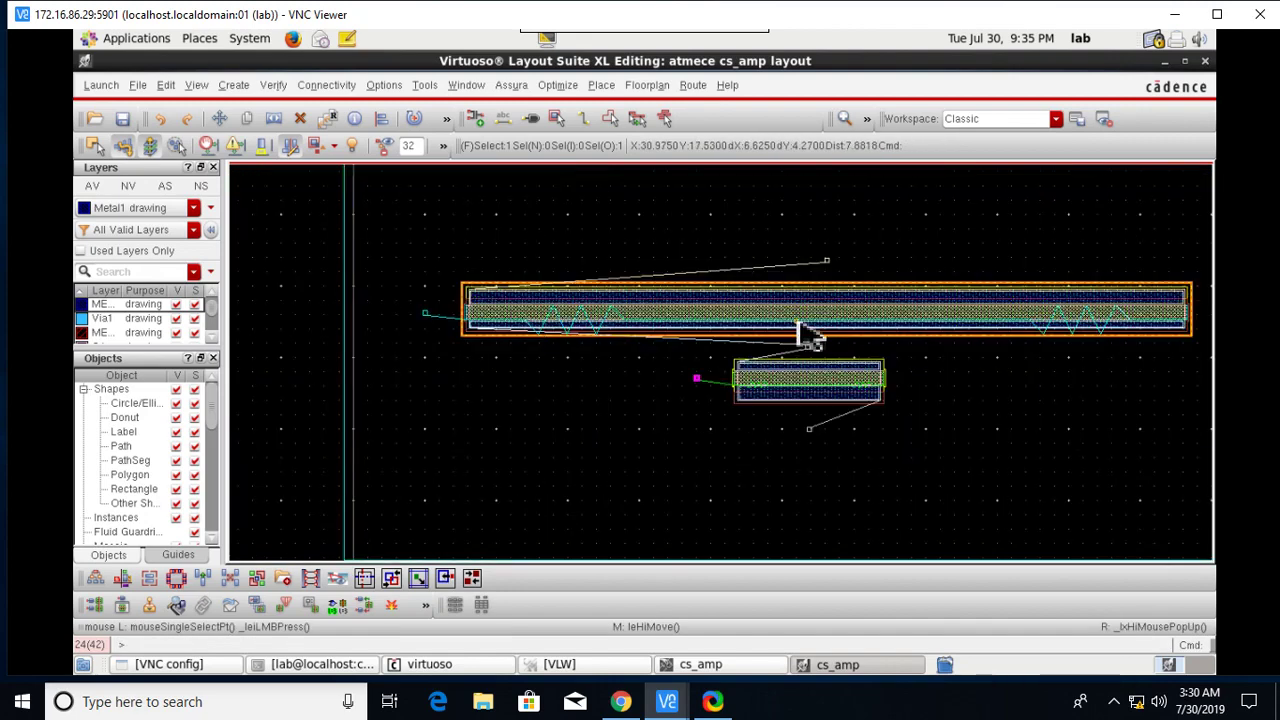
left_click(585, 119)
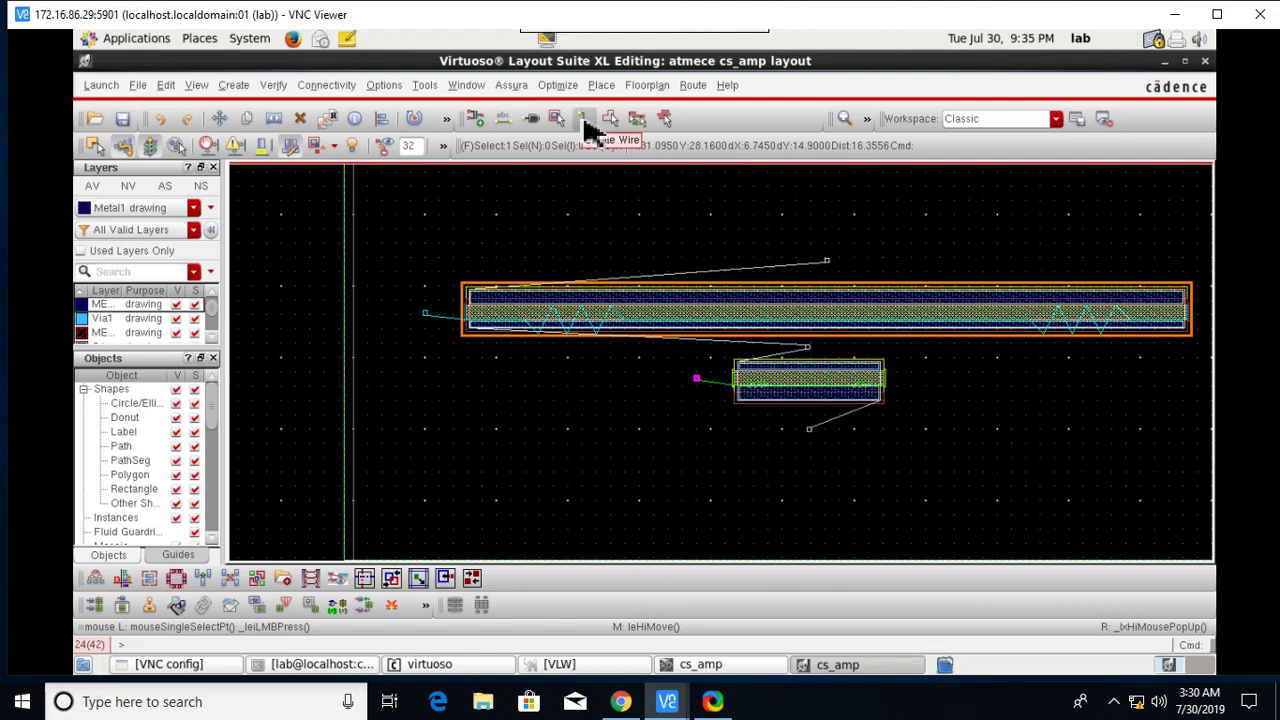
left_click(696, 378)
scroll(703, 330, "up", 3)
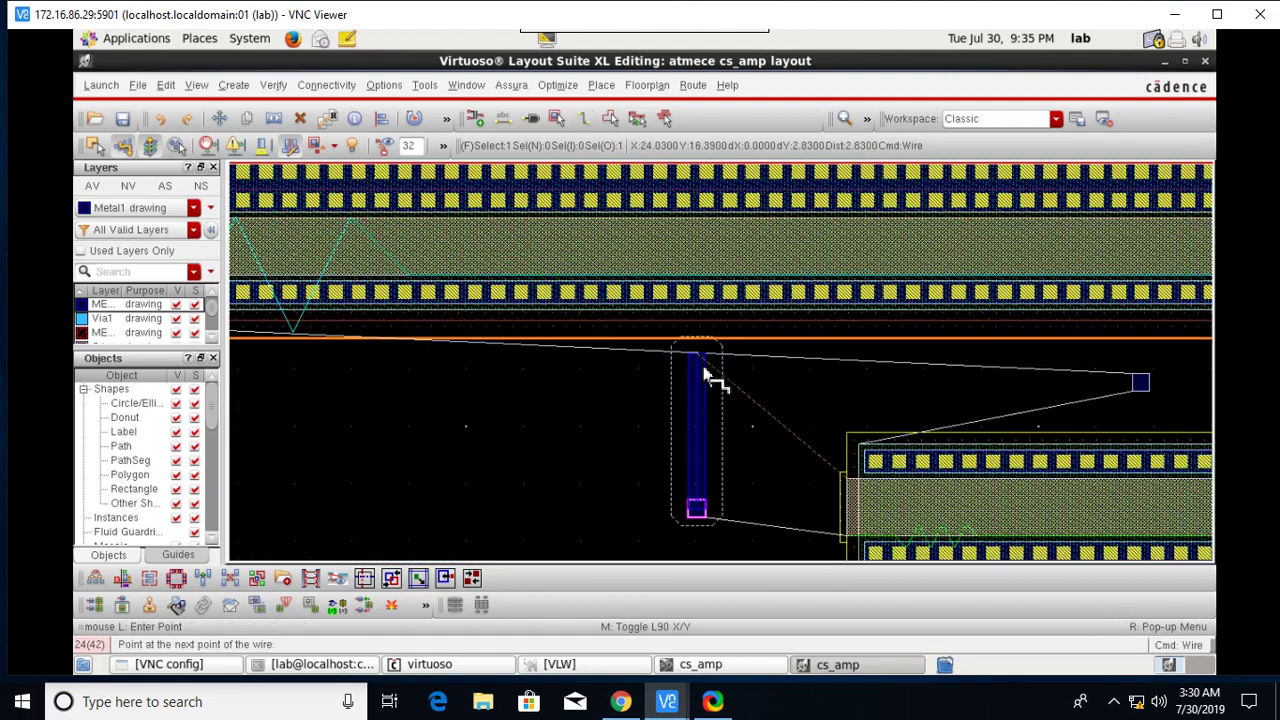
key("Escape")
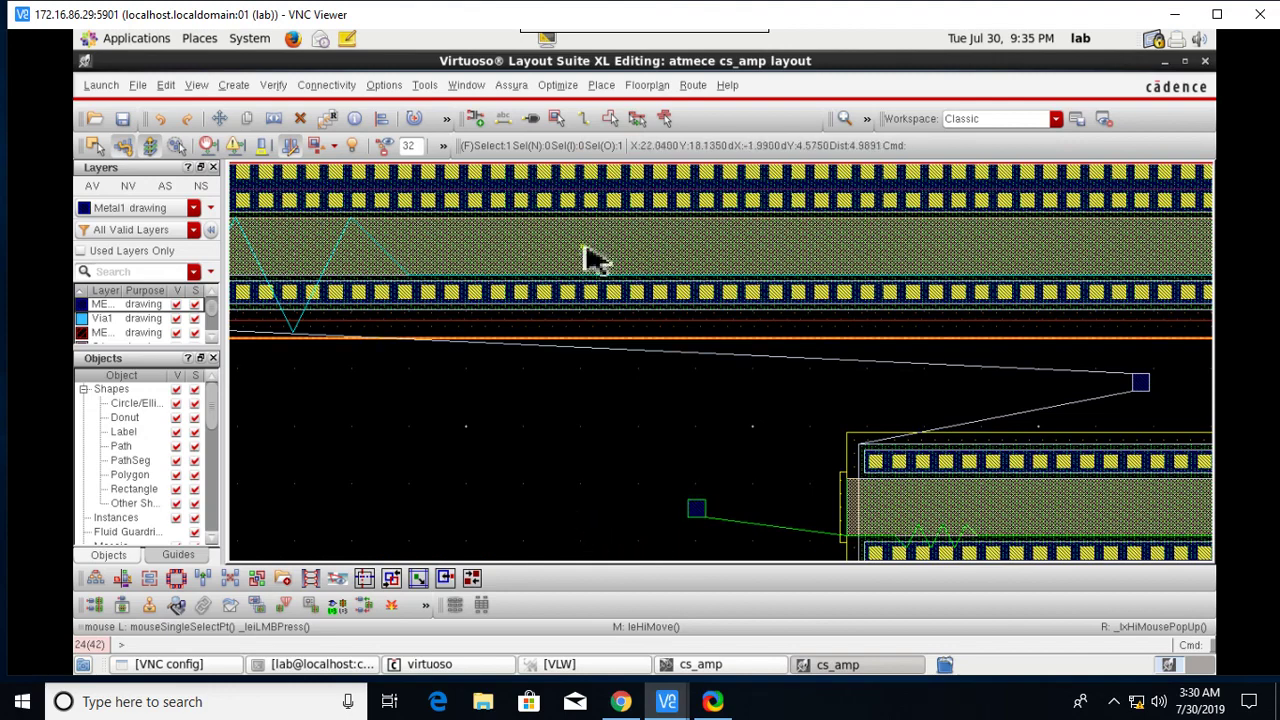
Step: Place a single M1_POLY1 via with one row and one column over the vbias pin beside the NMOS device
scroll(706, 526, "up", 1, "ctrl")
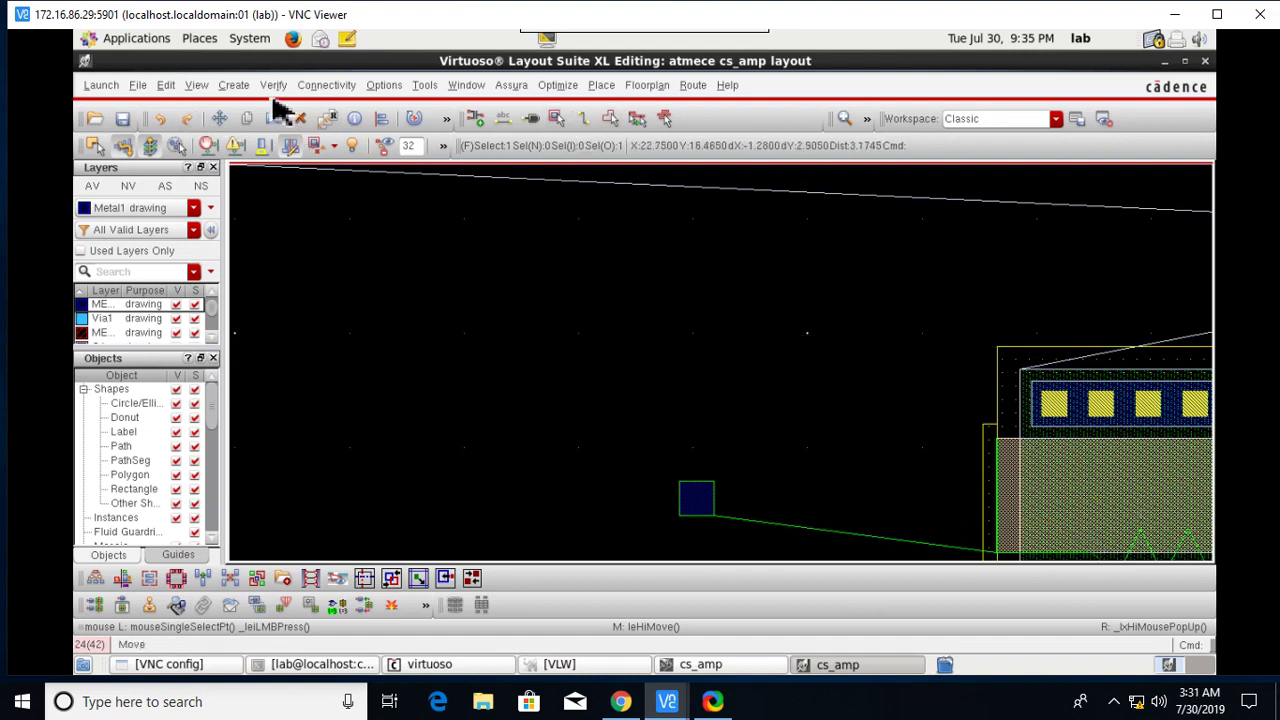
left_click(240, 86)
mouse_move(270, 220)
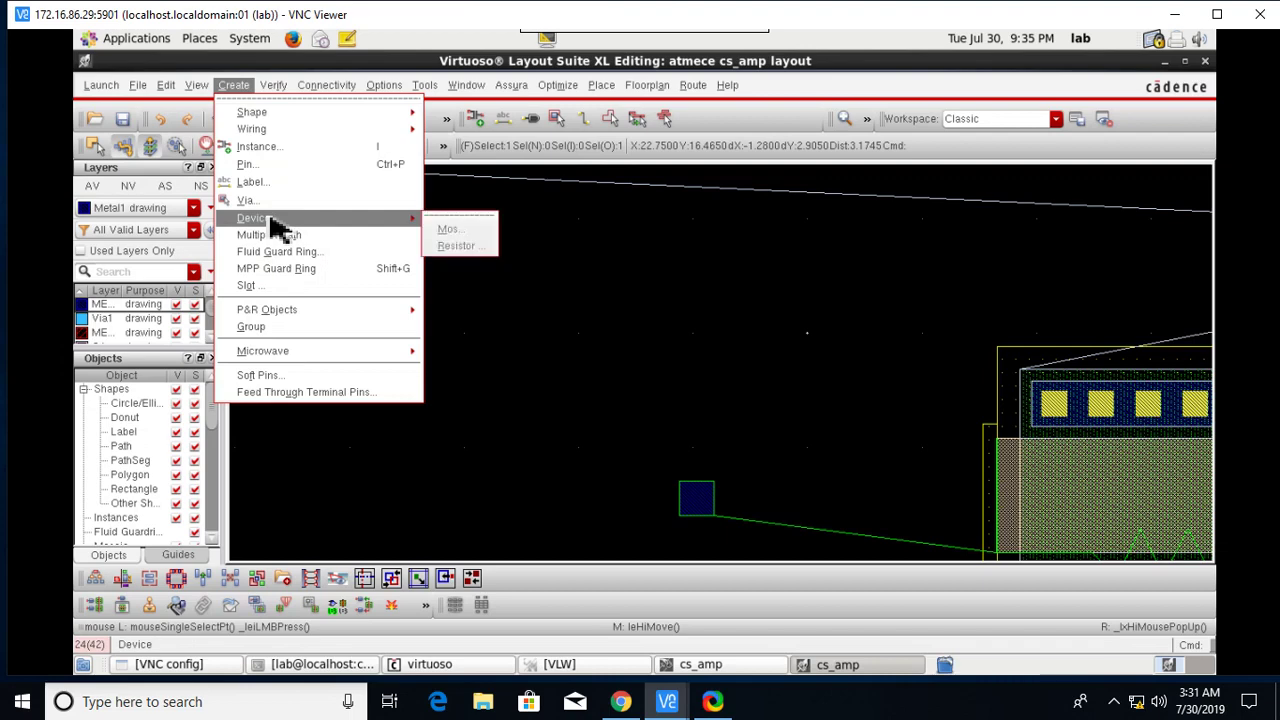
left_click(268, 201)
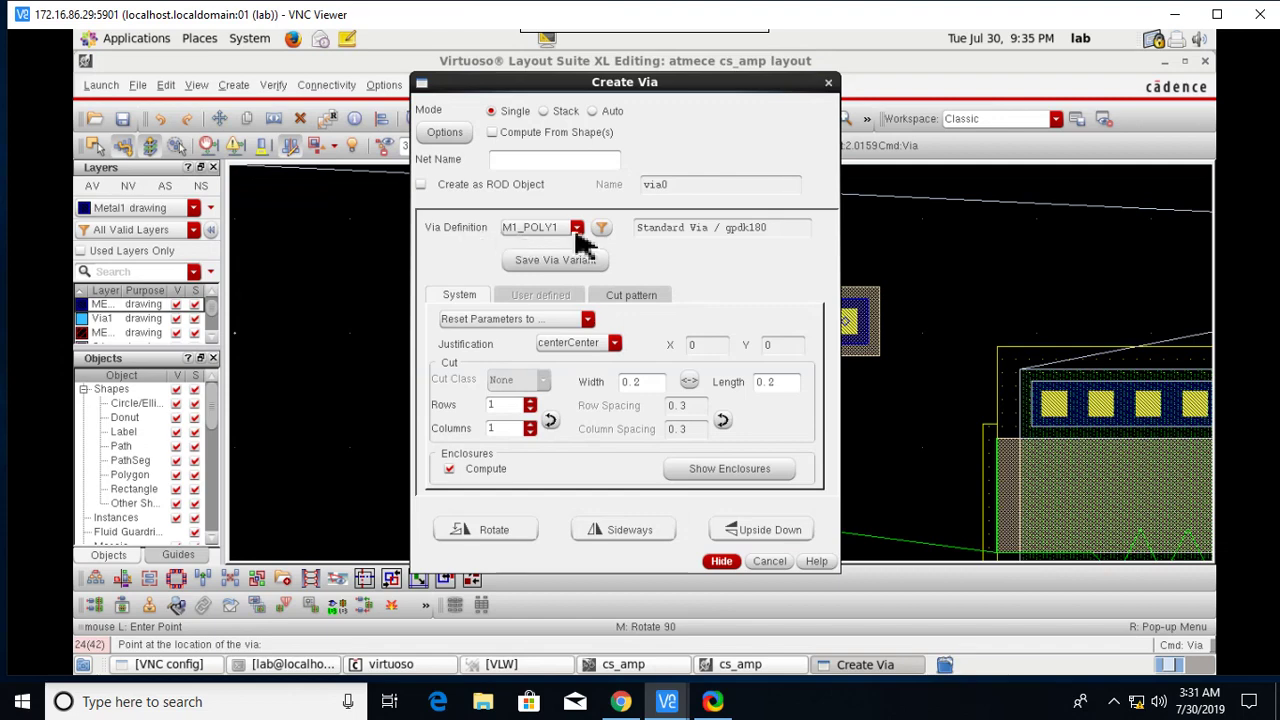
left_click(722, 561)
scroll(883, 491, "down", 1)
scroll(852, 534, "up", 4)
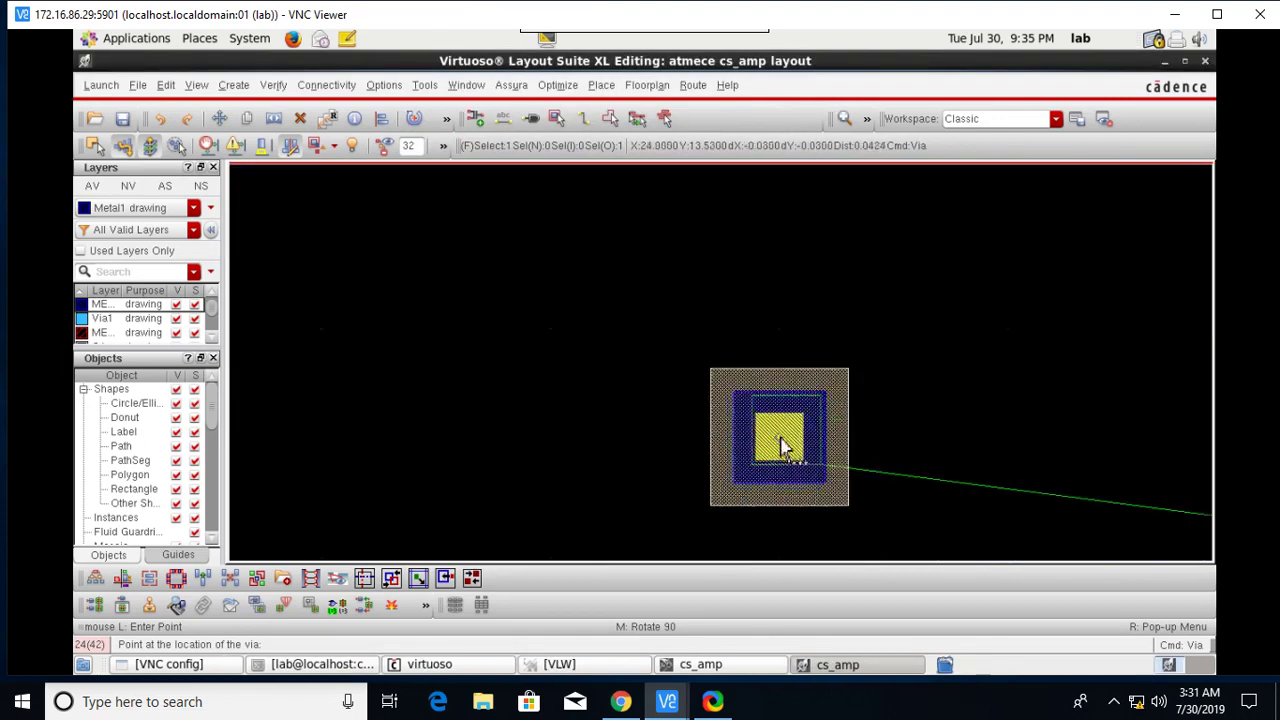
left_click(788, 446)
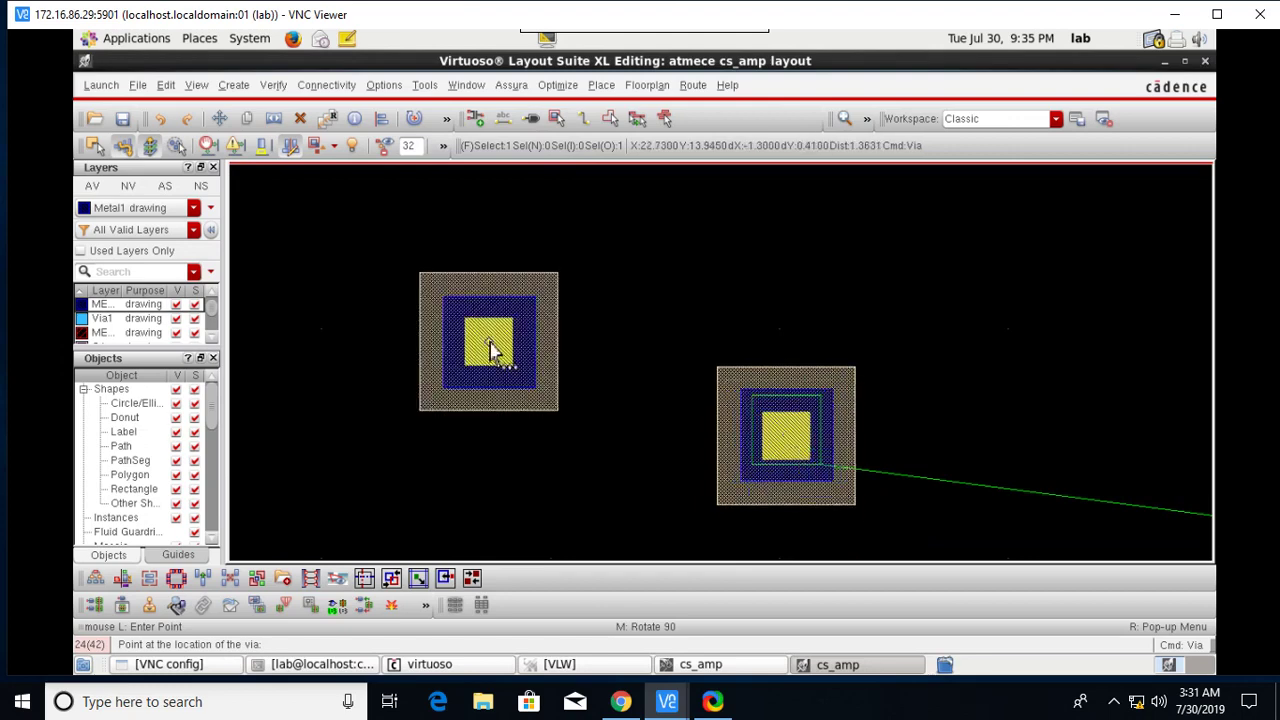
scroll(490, 350, "down", 2)
scroll(257, 200, "down", 2)
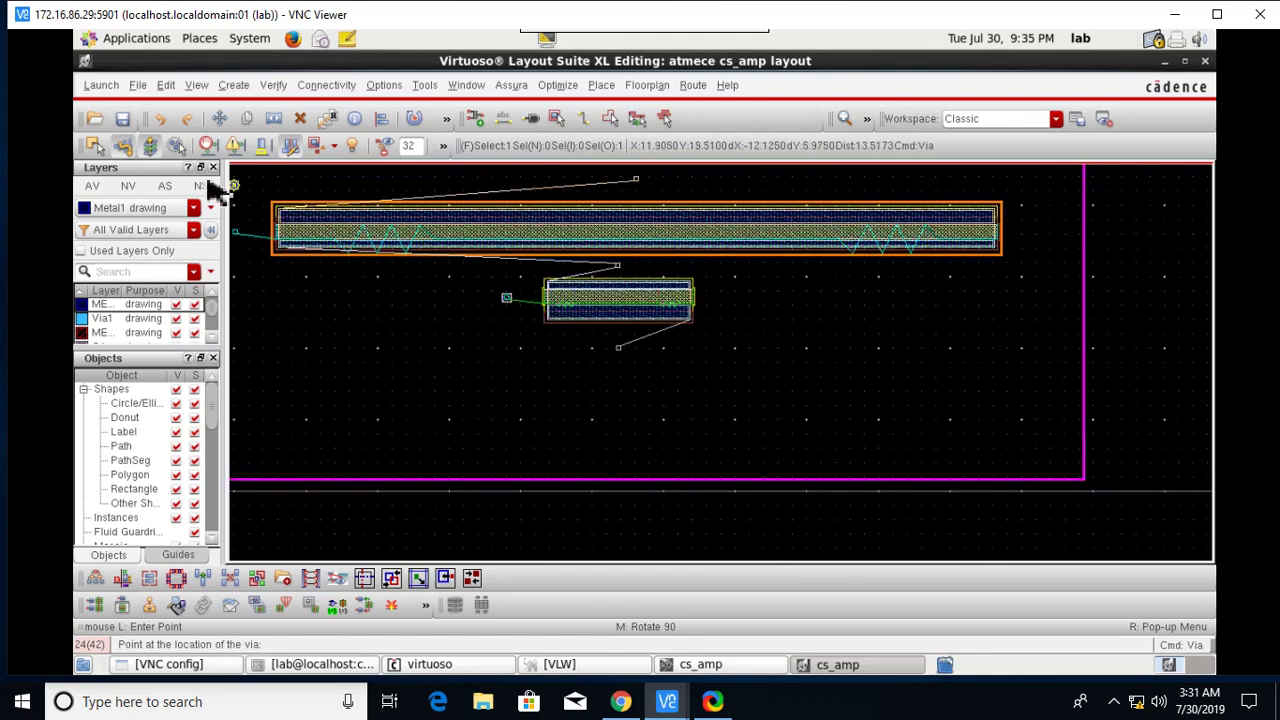
Step: Place a single M1_POLY1 via over the pin beside the PMOS device's left end and end via placement
key("Left")
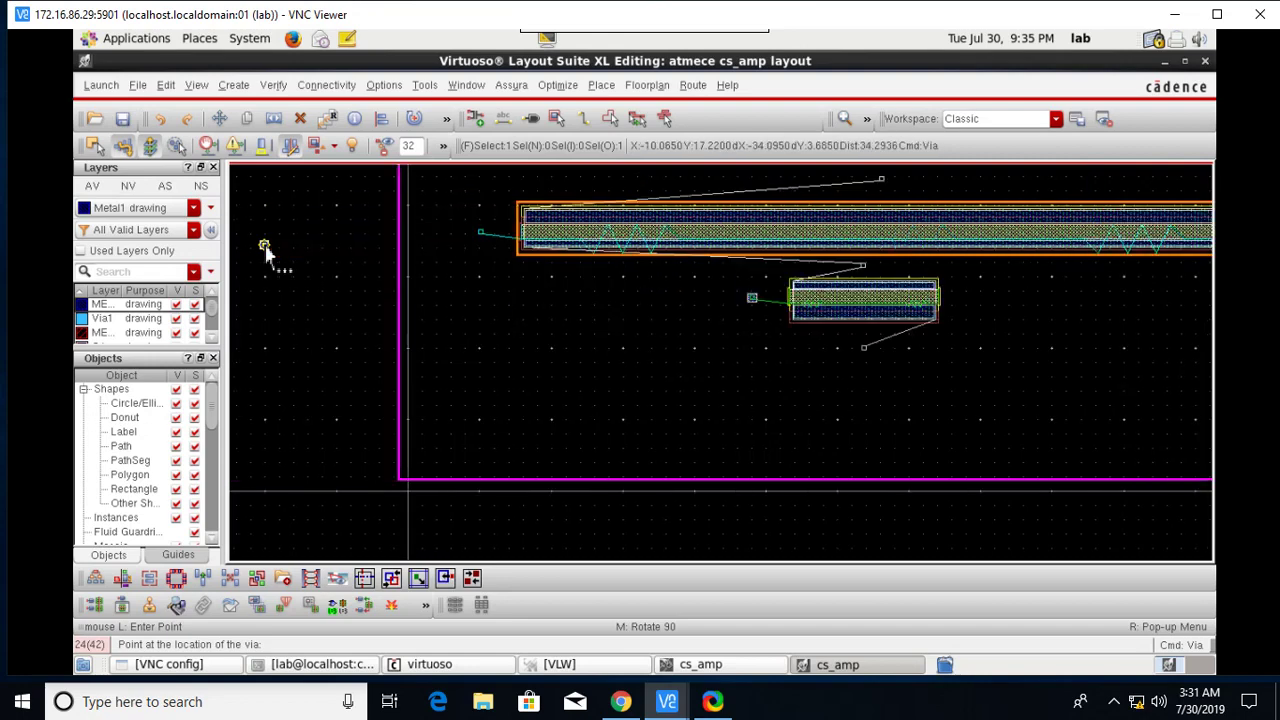
scroll(491, 249, "up", 2)
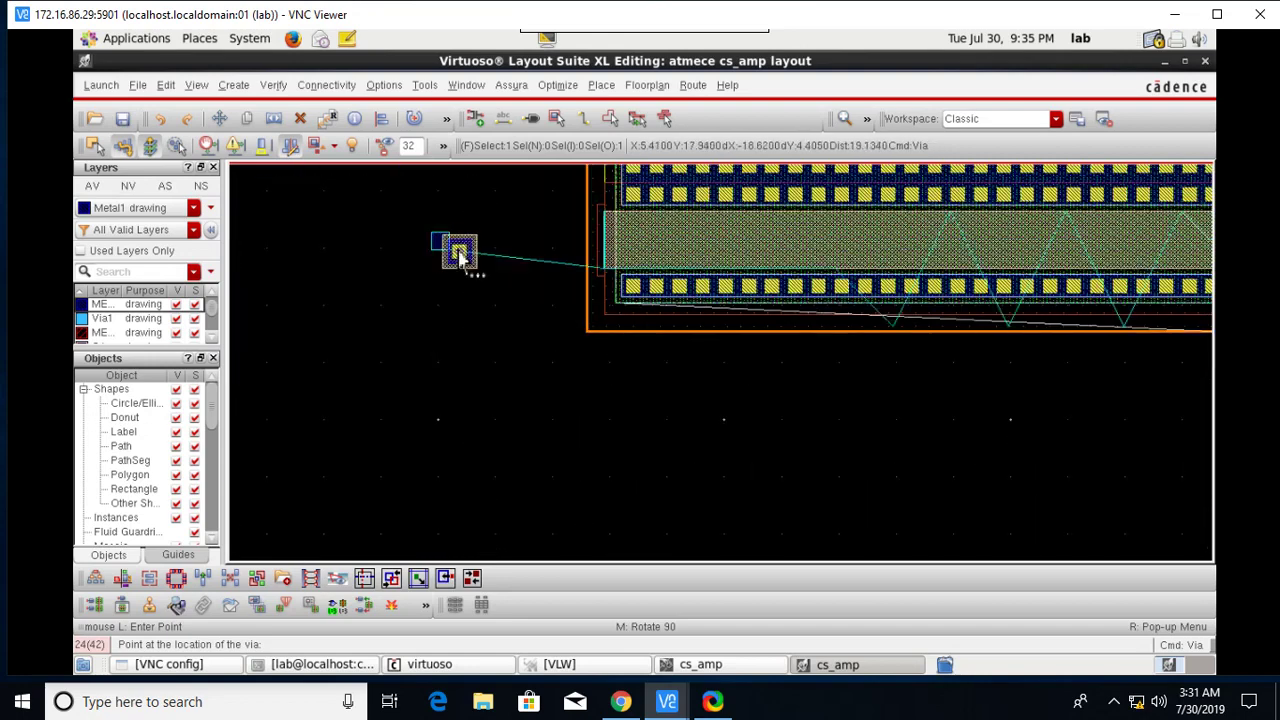
scroll(443, 250, "up", 2)
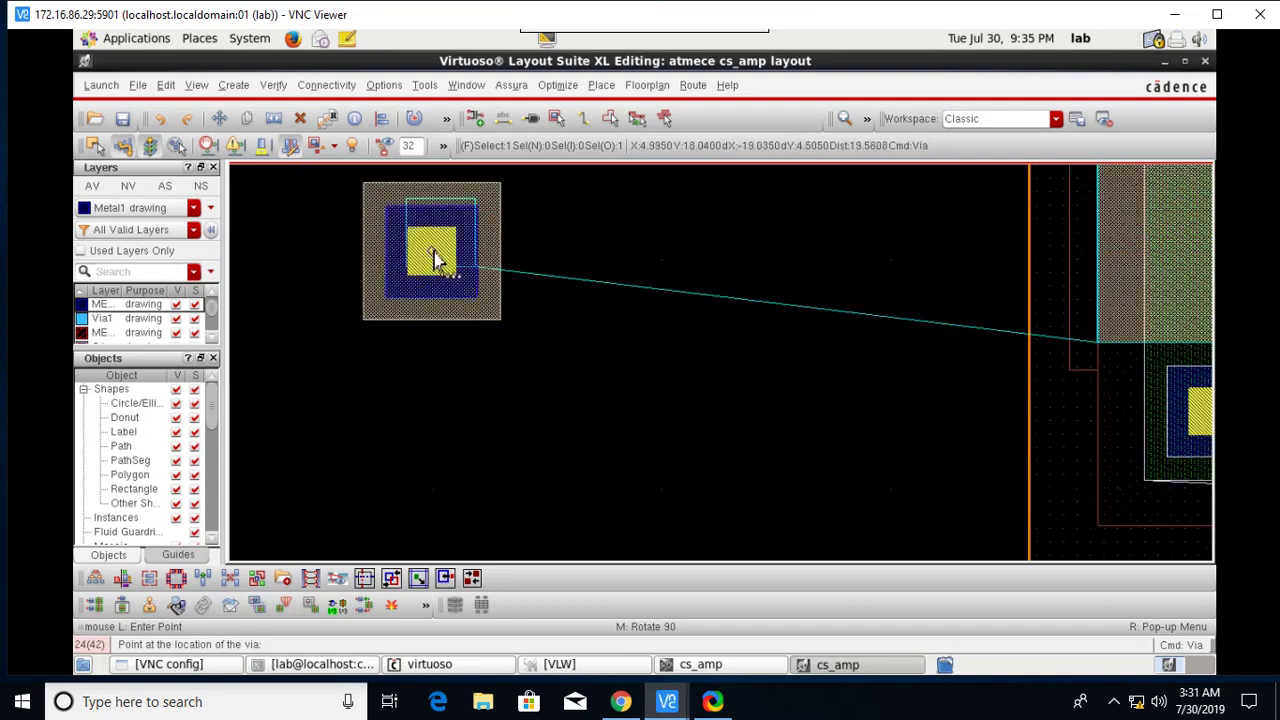
left_click(443, 245)
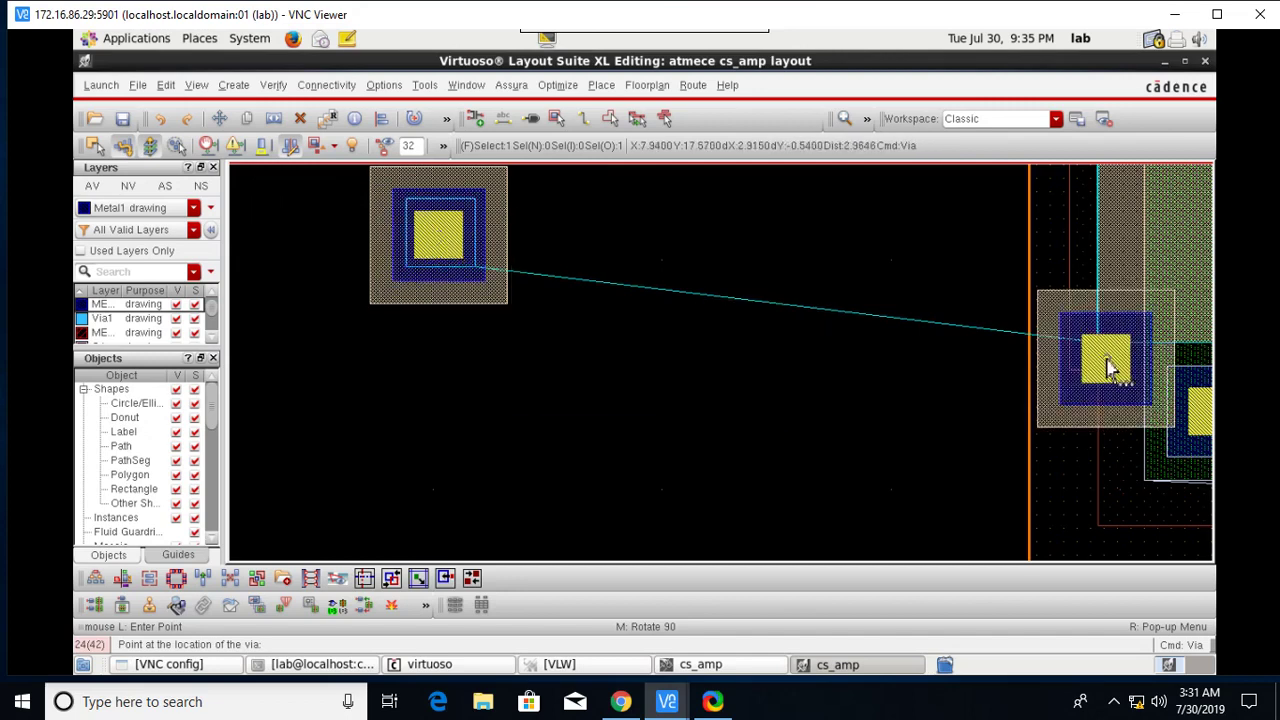
key("Escape")
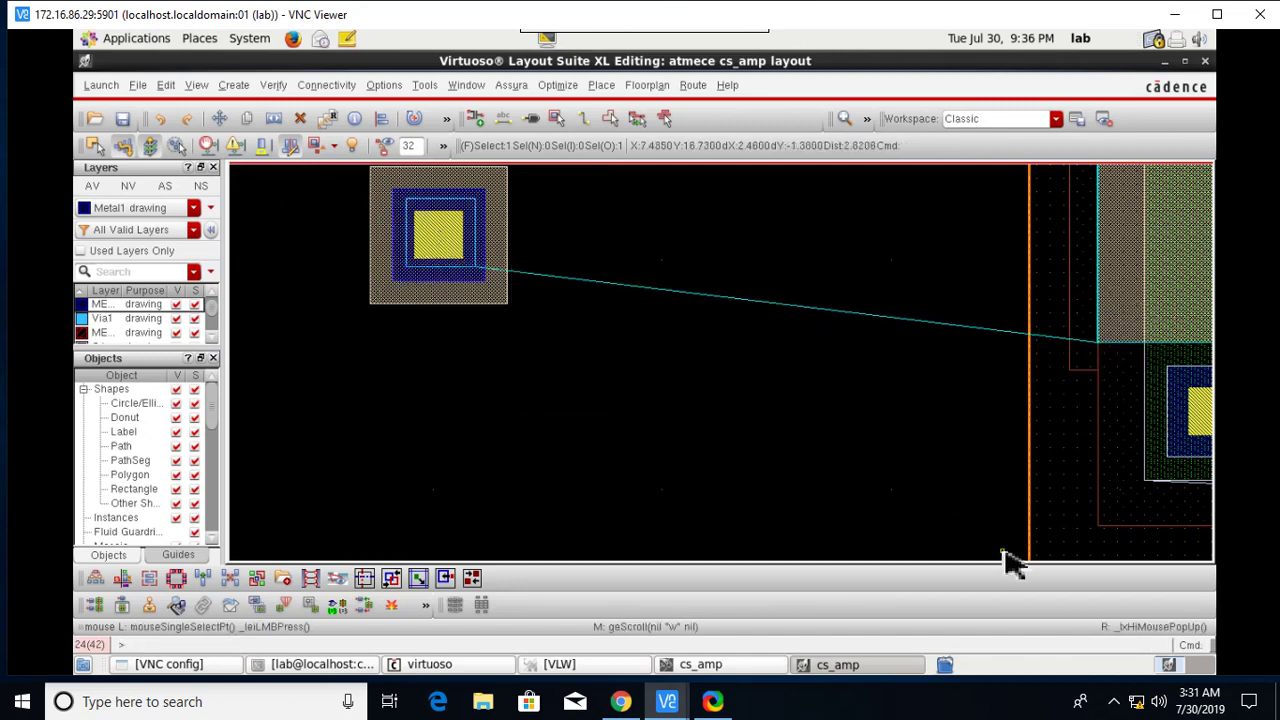
Step: Route a horizontal Poly wire from the via beside the PMOS device to the left end of its gate
scroll(1006, 563, "down", 2)
scroll(1091, 509, "up", 2)
scroll(955, 478, "down", 1)
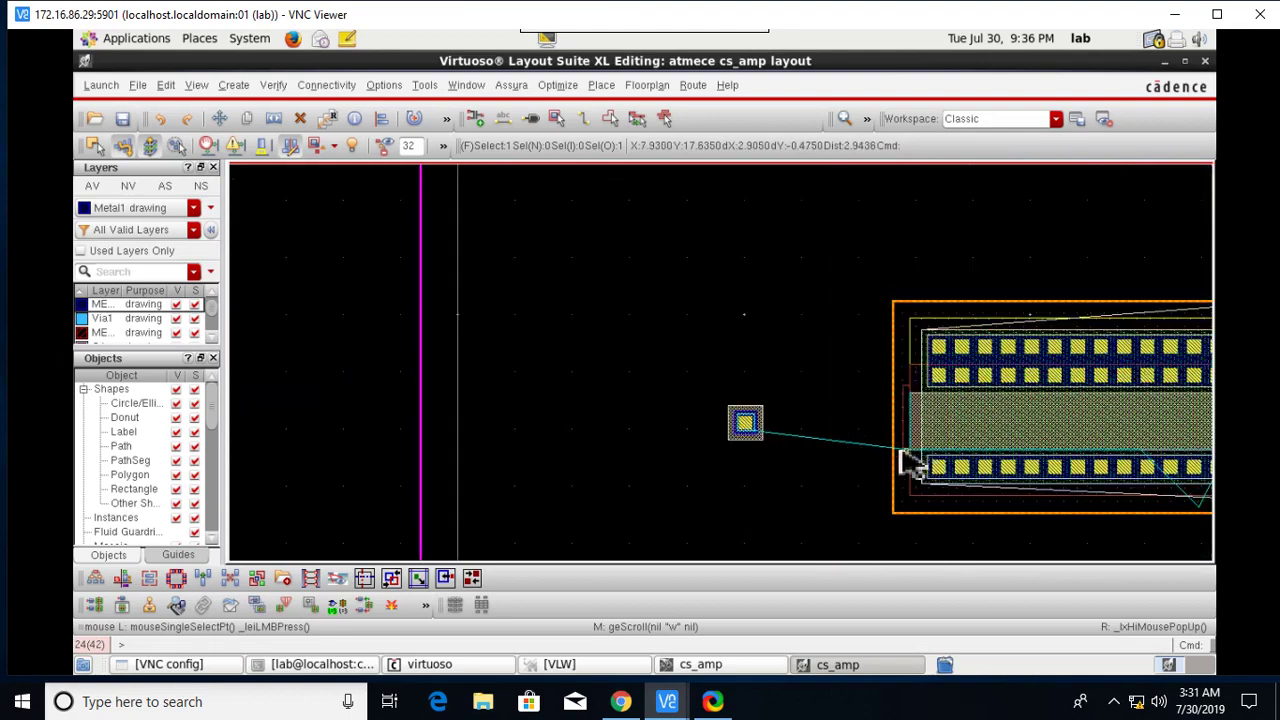
left_click(590, 118)
scroll(725, 378, "up", 3)
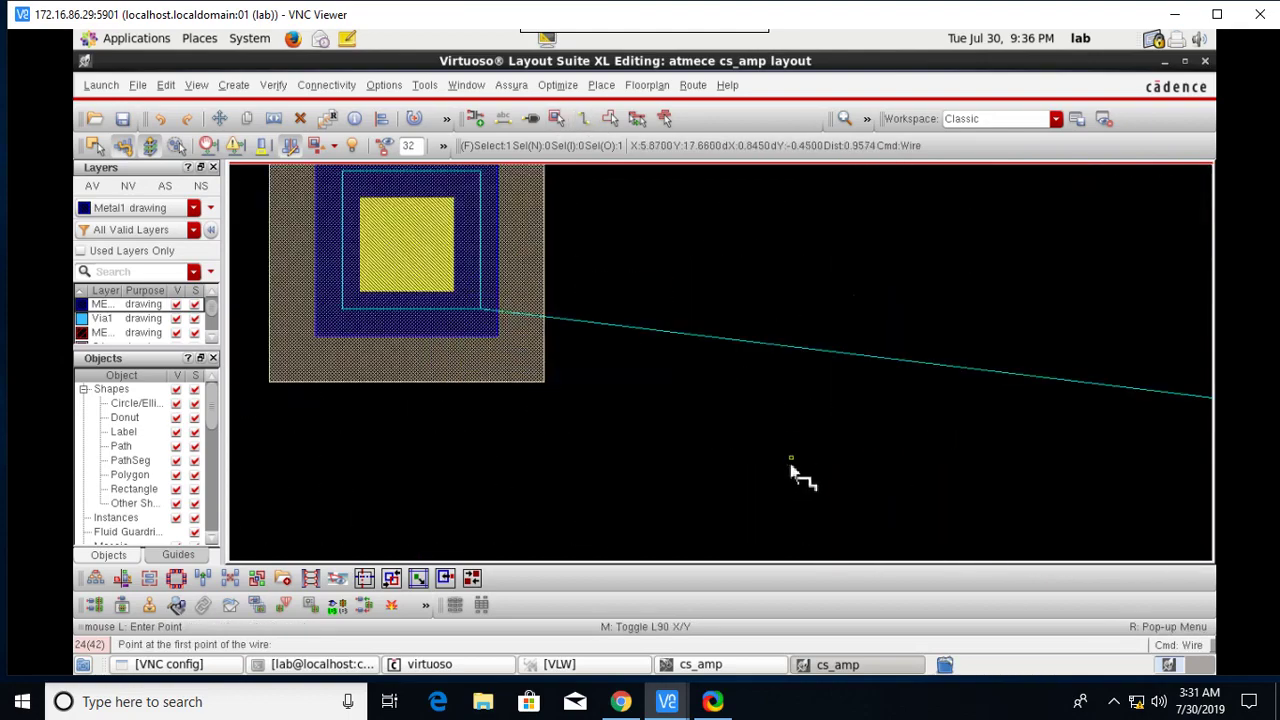
left_click(545, 252)
scroll(1034, 294, "down", 3)
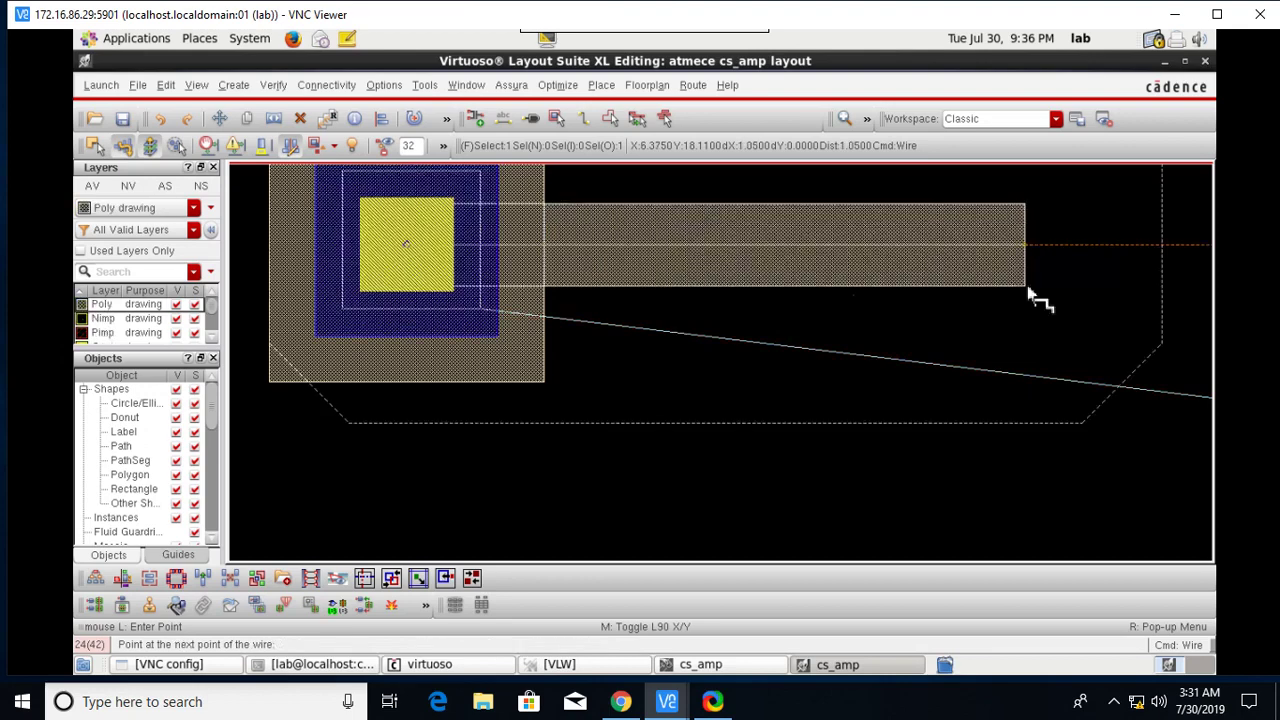
double_click(1200, 290)
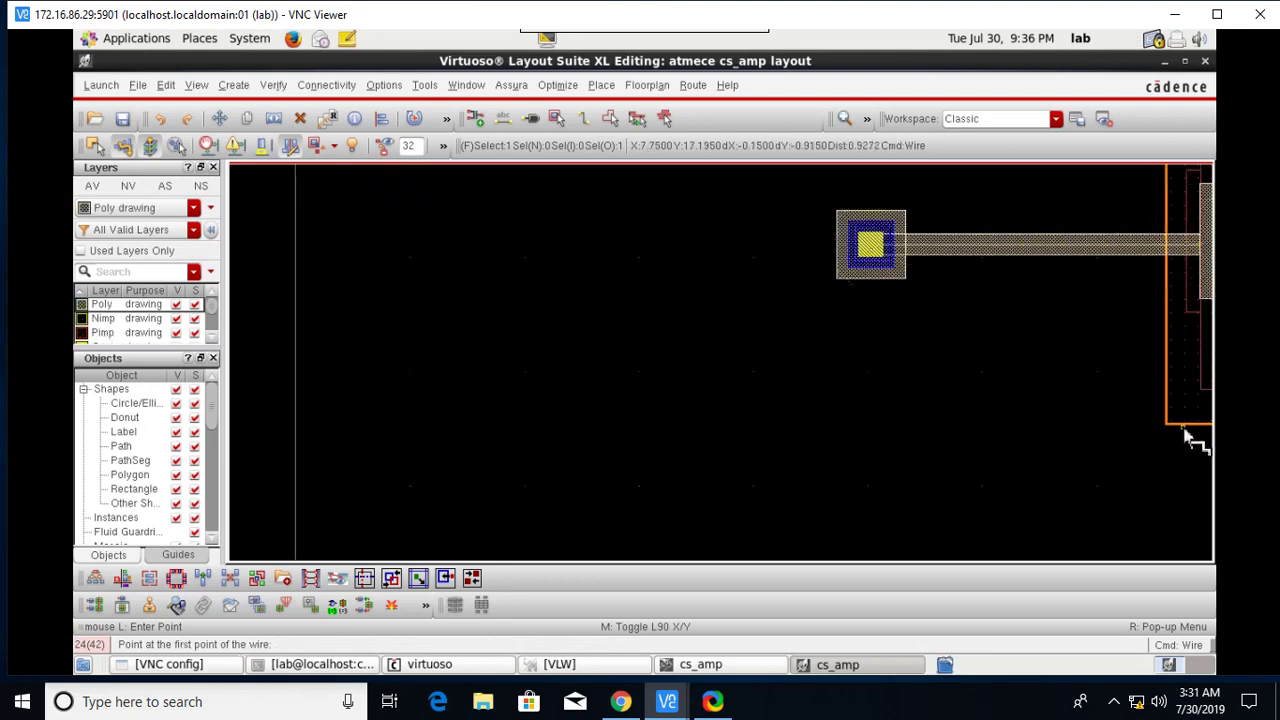
Step: Route a vertical Metal1 wire about 2.0 long from the vdd pin down to the PMOS device's upper contact row
scroll(1196, 420, "down", 2)
scroll(1200, 410, "right", 4, "shift")
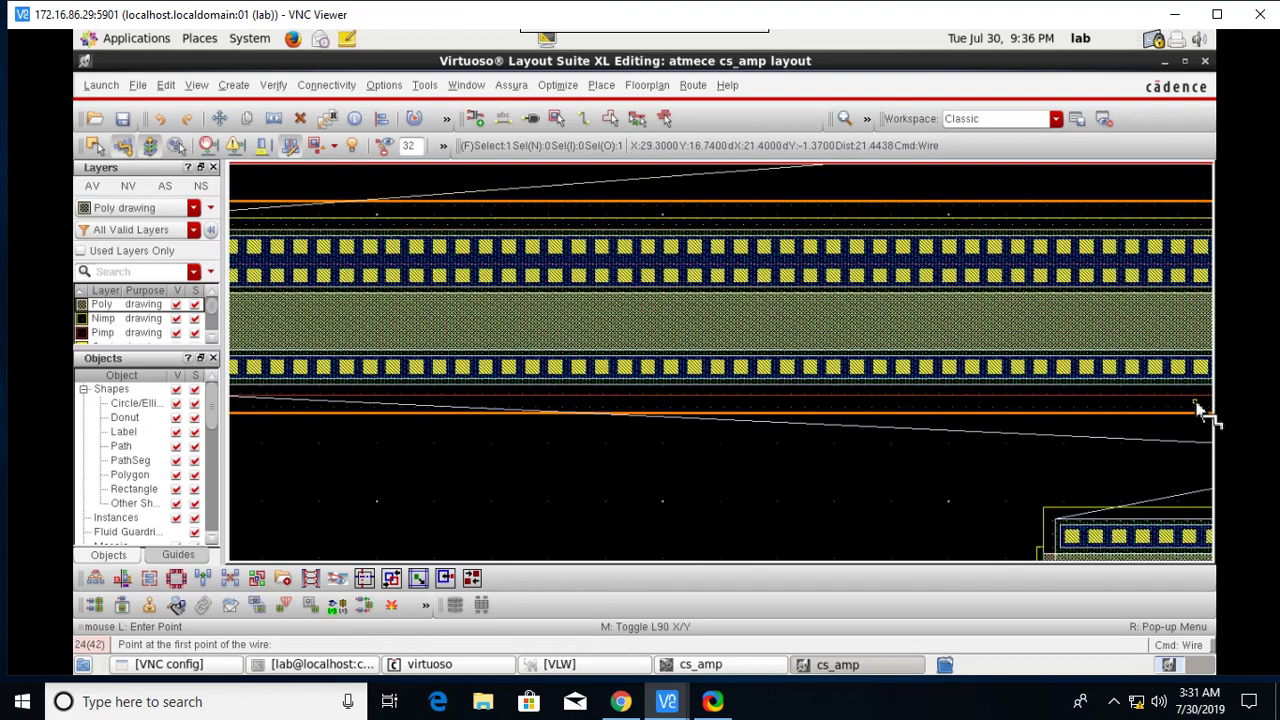
scroll(1200, 410, "up", 2)
scroll(1200, 410, "right", 2, "shift")
left_click(598, 126)
left_click(921, 318)
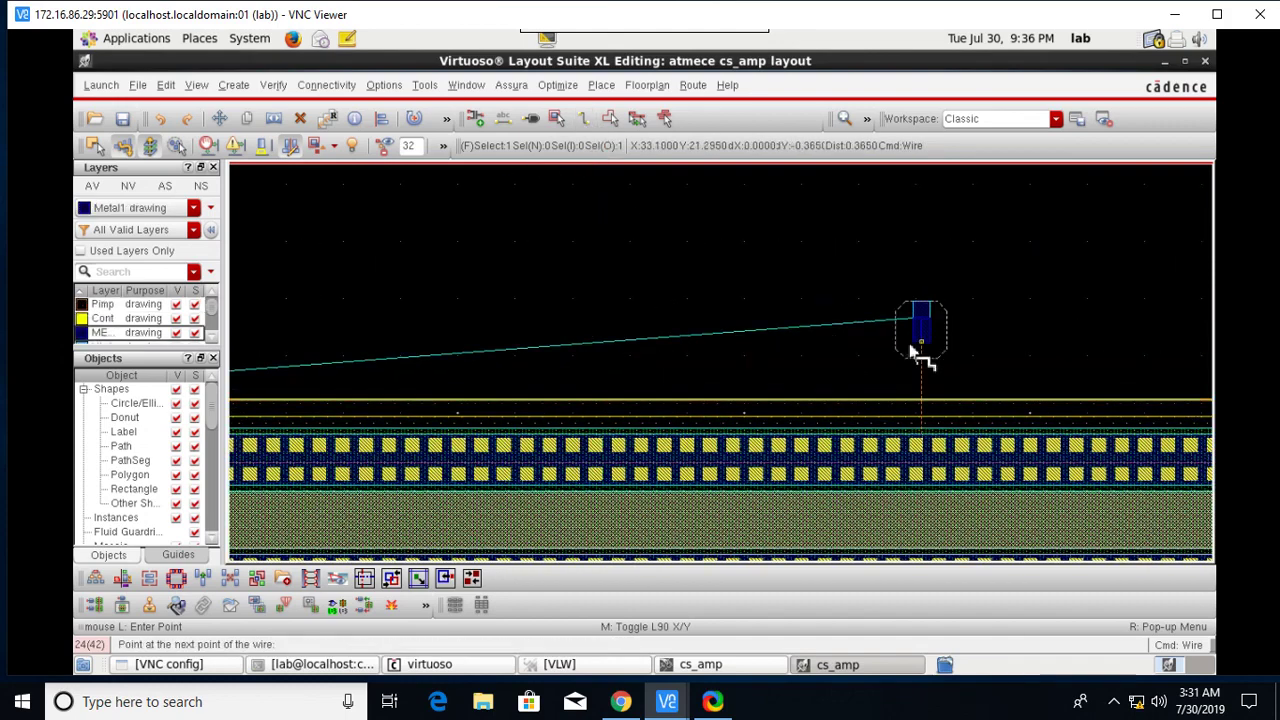
double_click(921, 432)
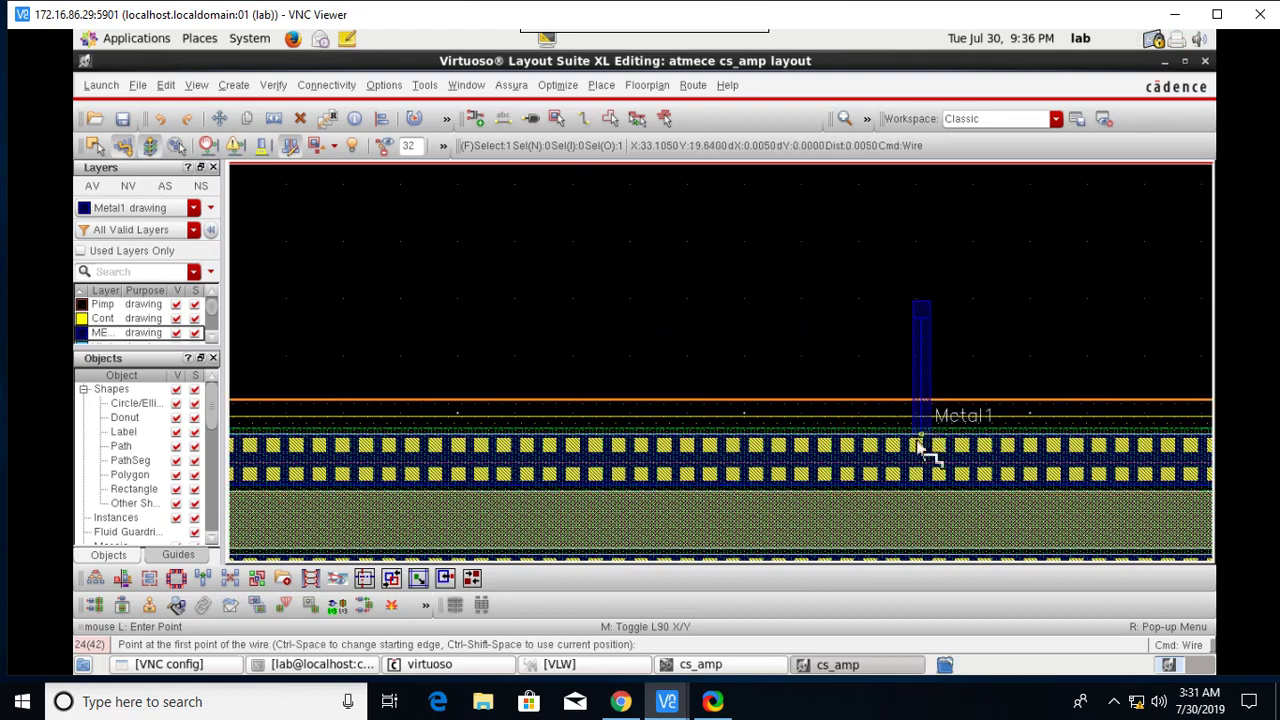
scroll(923, 449, "up", 3, "ctrl")
scroll(940, 445, "down", 3, "ctrl")
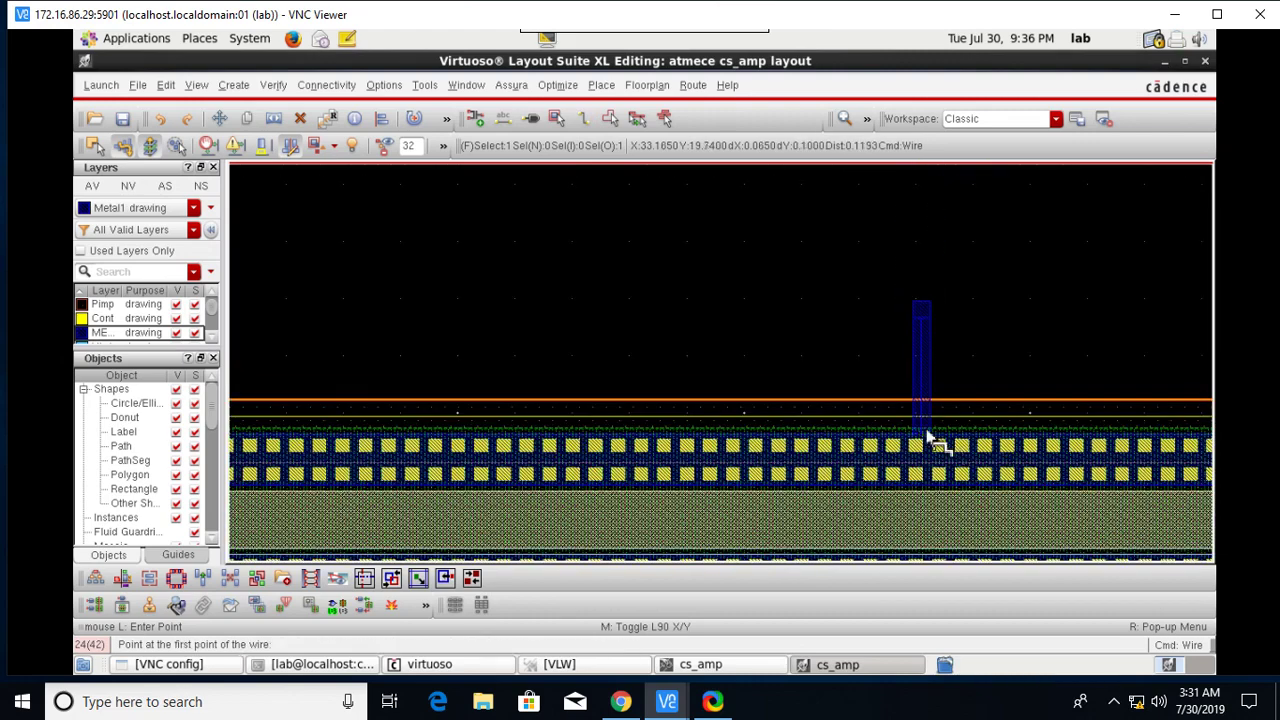
scroll(930, 438, "up", 3, "ctrl")
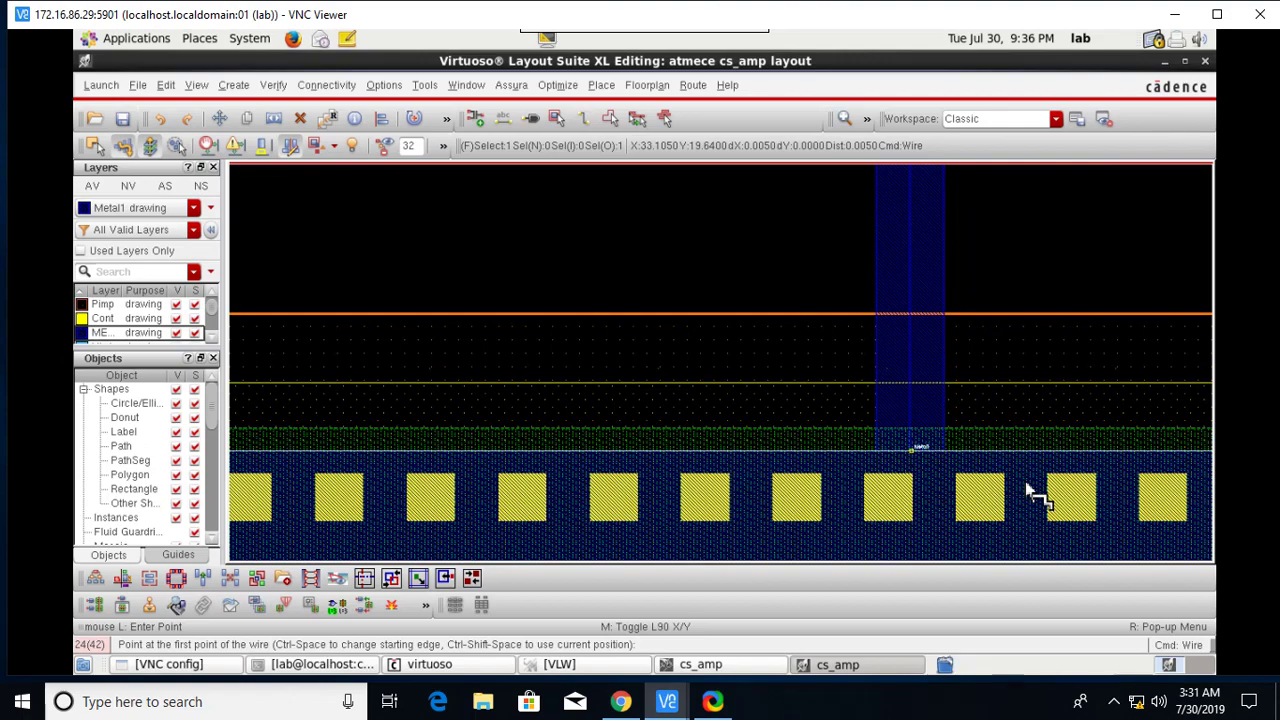
Step: Route a vertical Metal1 wire about 1.2 long from the pin between the devices up to the PMOS device's lower contact row
scroll(1030, 490, "down", 5)
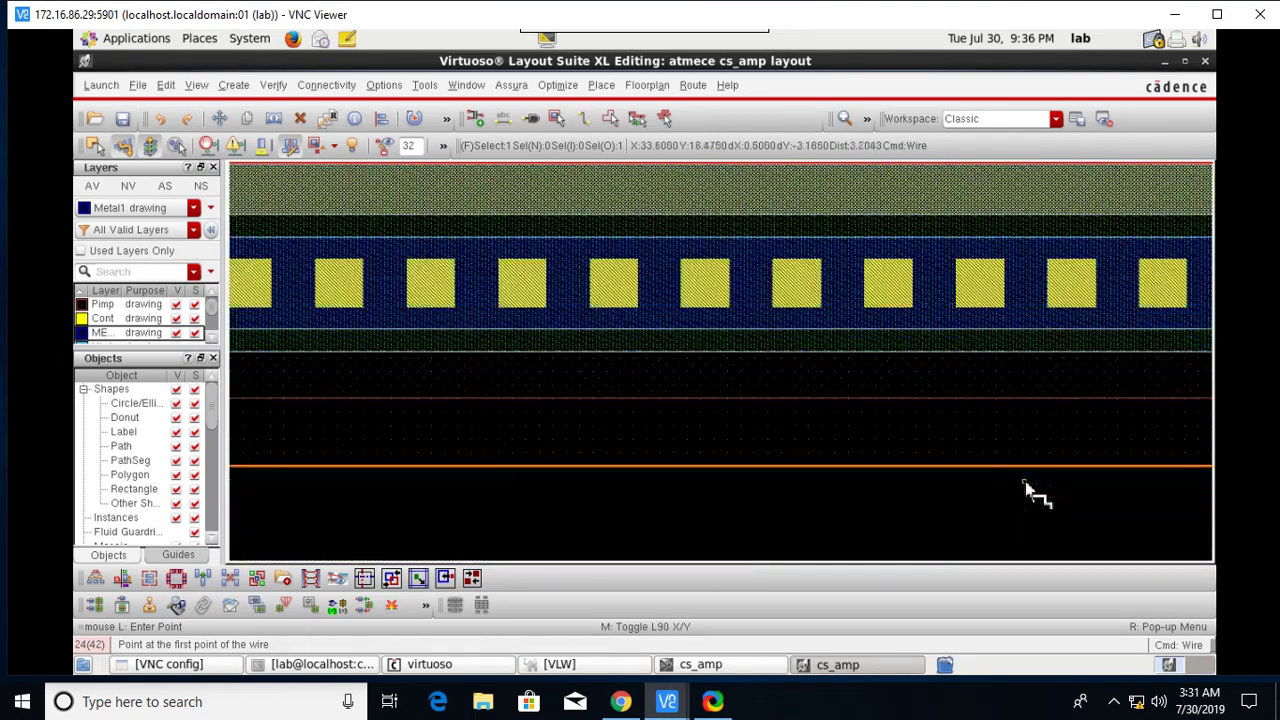
scroll(1030, 490, "down", 1)
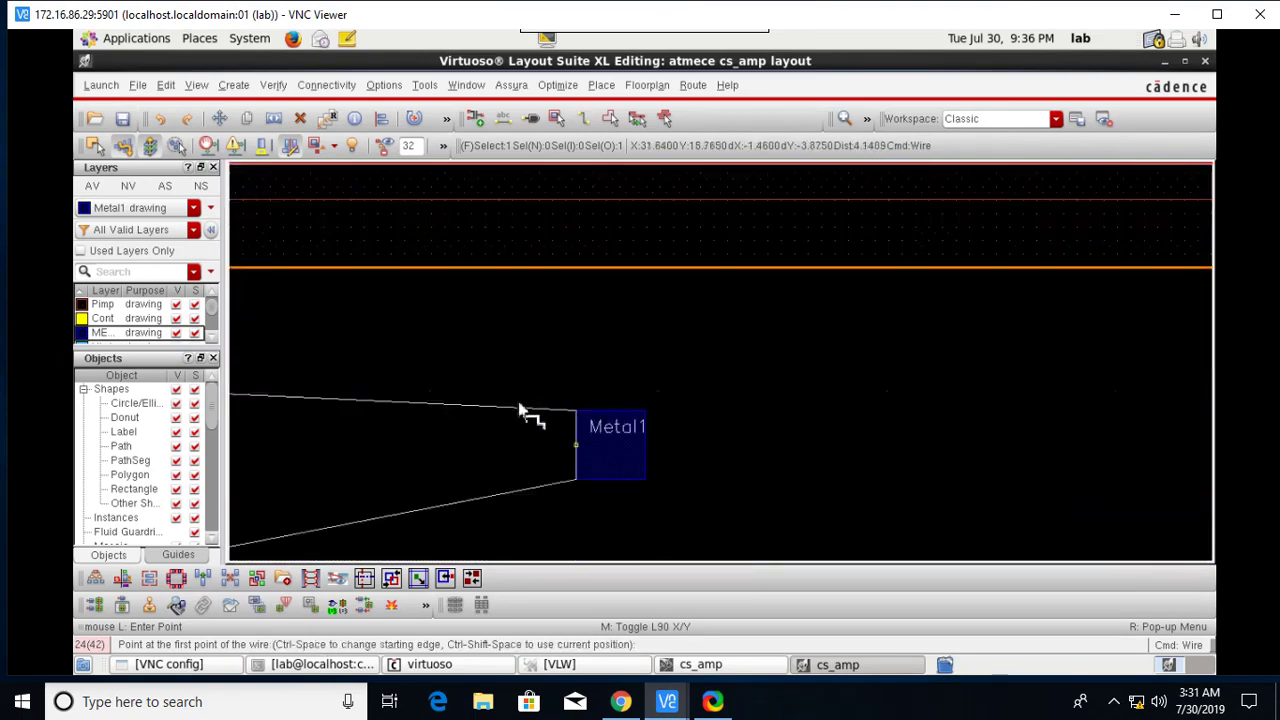
scroll(675, 252, "down", 2, "ctrl")
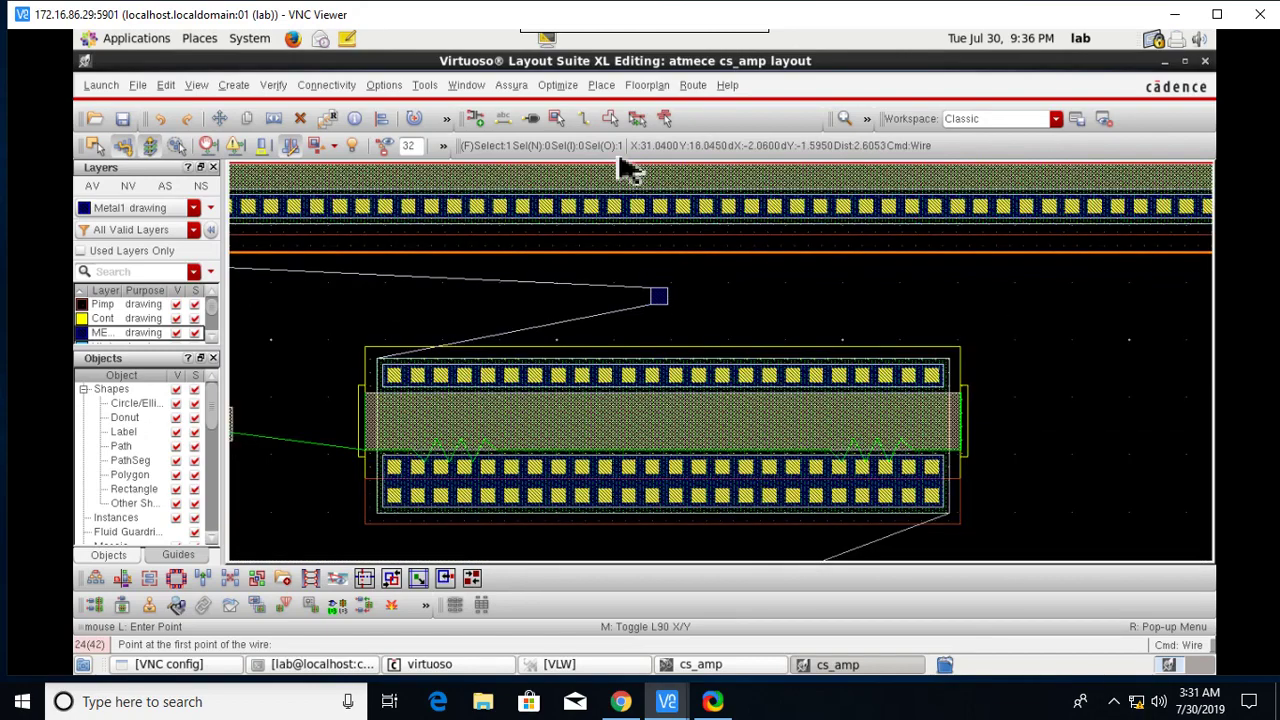
scroll(650, 290, "up", 3, "ctrl")
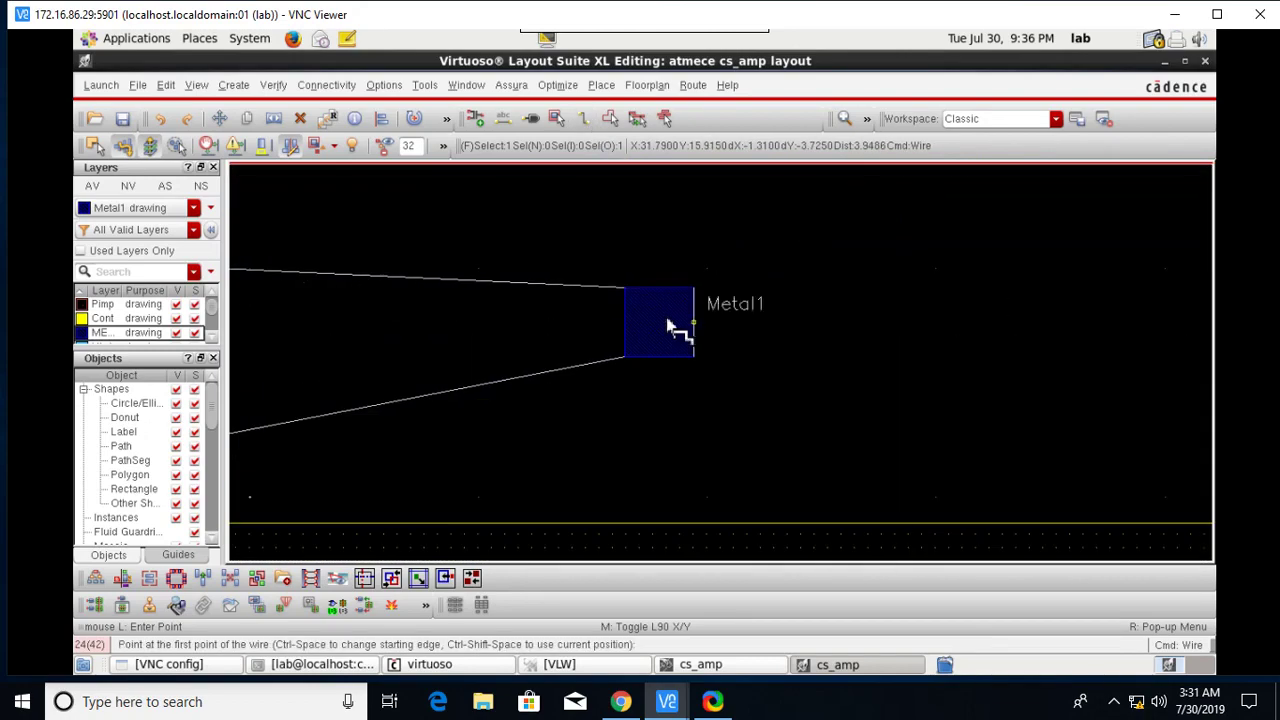
left_click(668, 289)
scroll(688, 232, "up", 2)
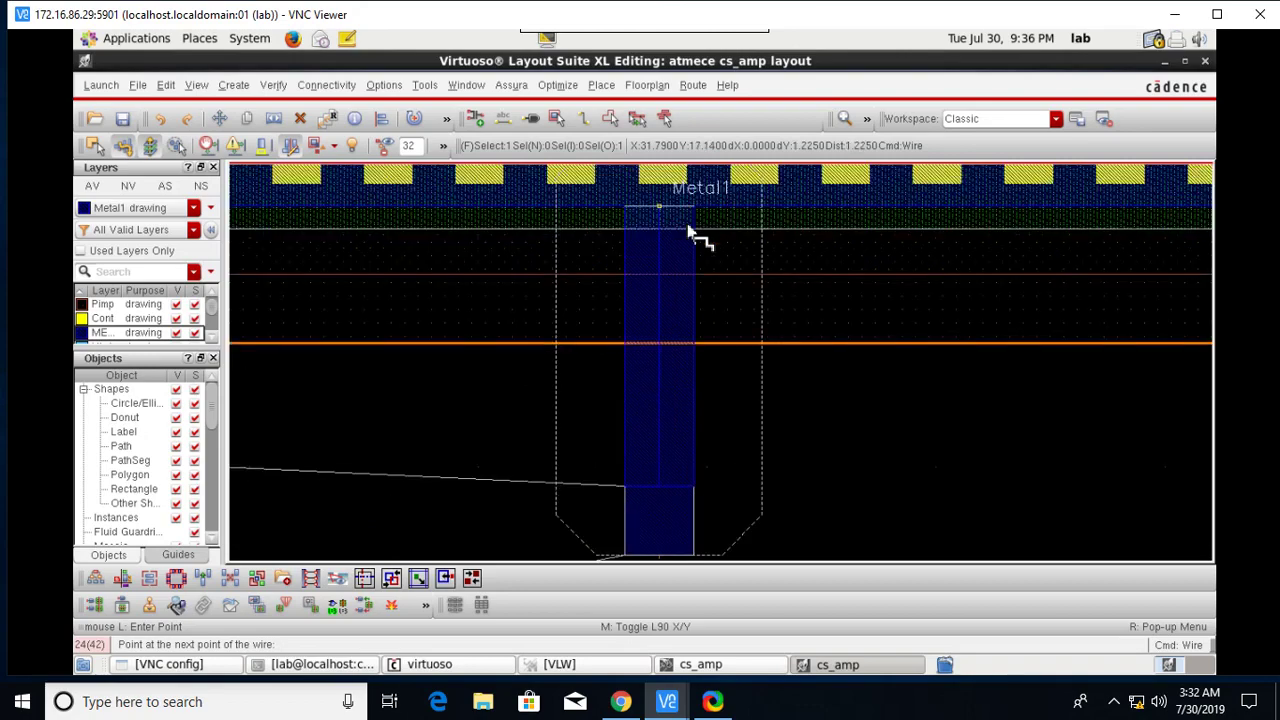
key("Return")
Step: Route a vertical Metal1 wire about 1.0 long from the pin between the devices down to the NMOS device's upper contact row
scroll(680, 551, "down", 3, "ctrl")
scroll(668, 568, "down", 3)
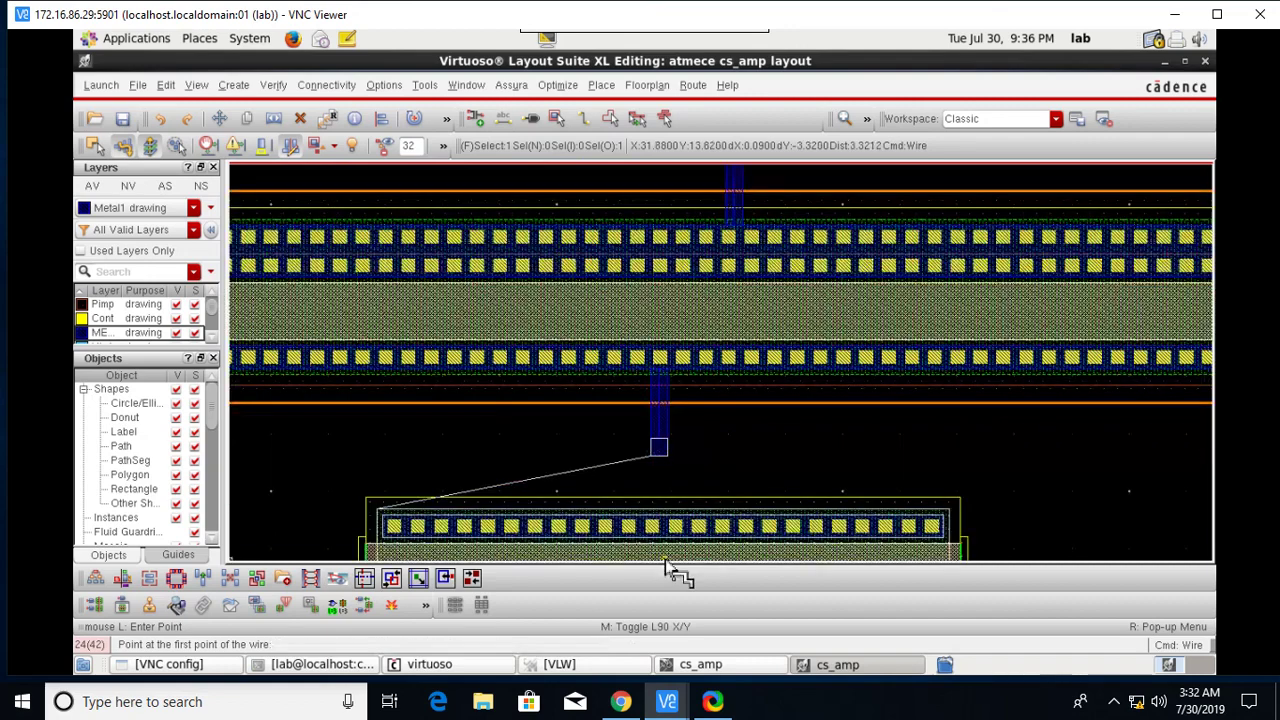
scroll(621, 278, "up", 3, "ctrl")
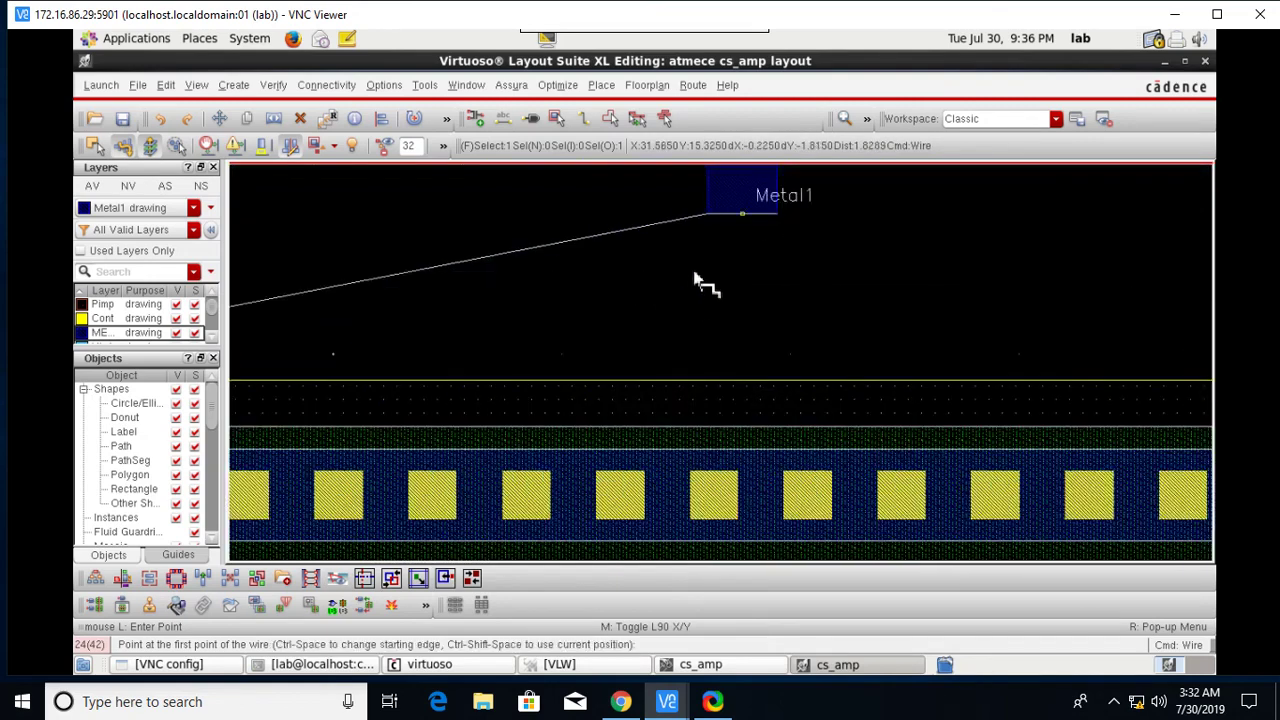
left_click(745, 222)
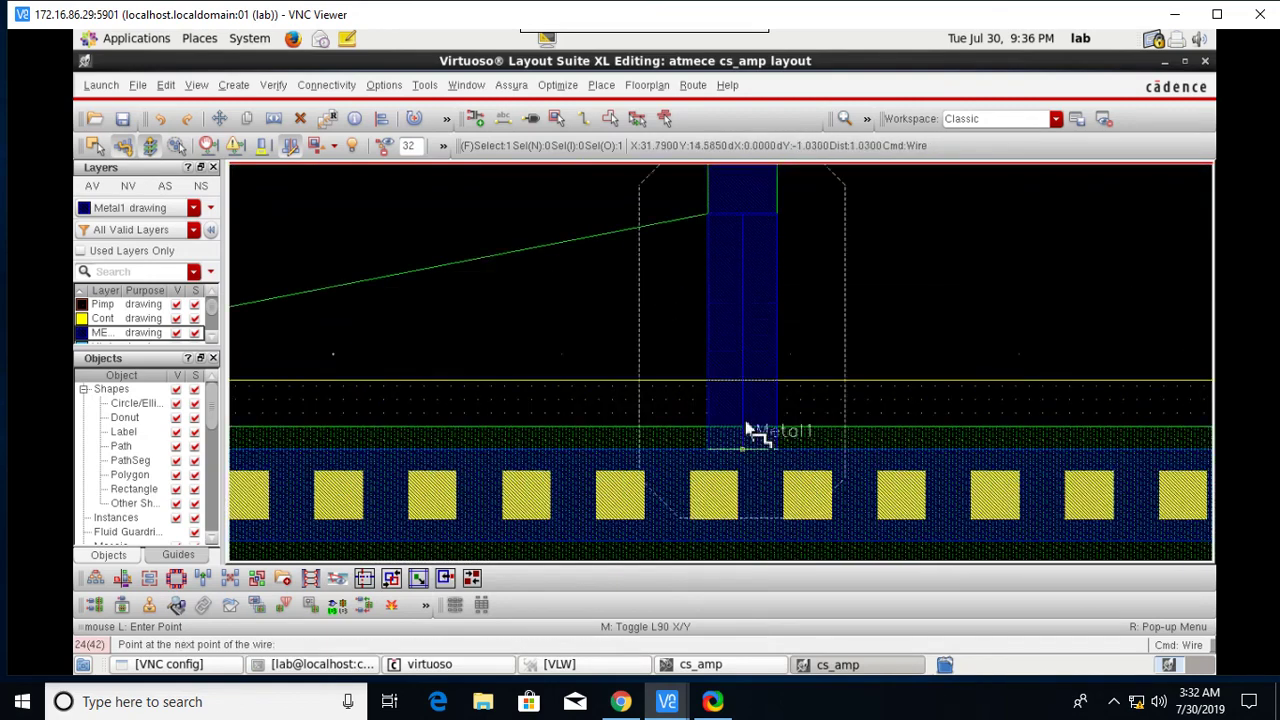
key("Return")
Step: Route a horizontal Poly wire from the via on the vbias pin to the left end of the NMOS gate
scroll(740, 470, "down", 3, "ctrl")
scroll(534, 480, "down", 3, "ctrl")
scroll(540, 495, "up", 3, "ctrl")
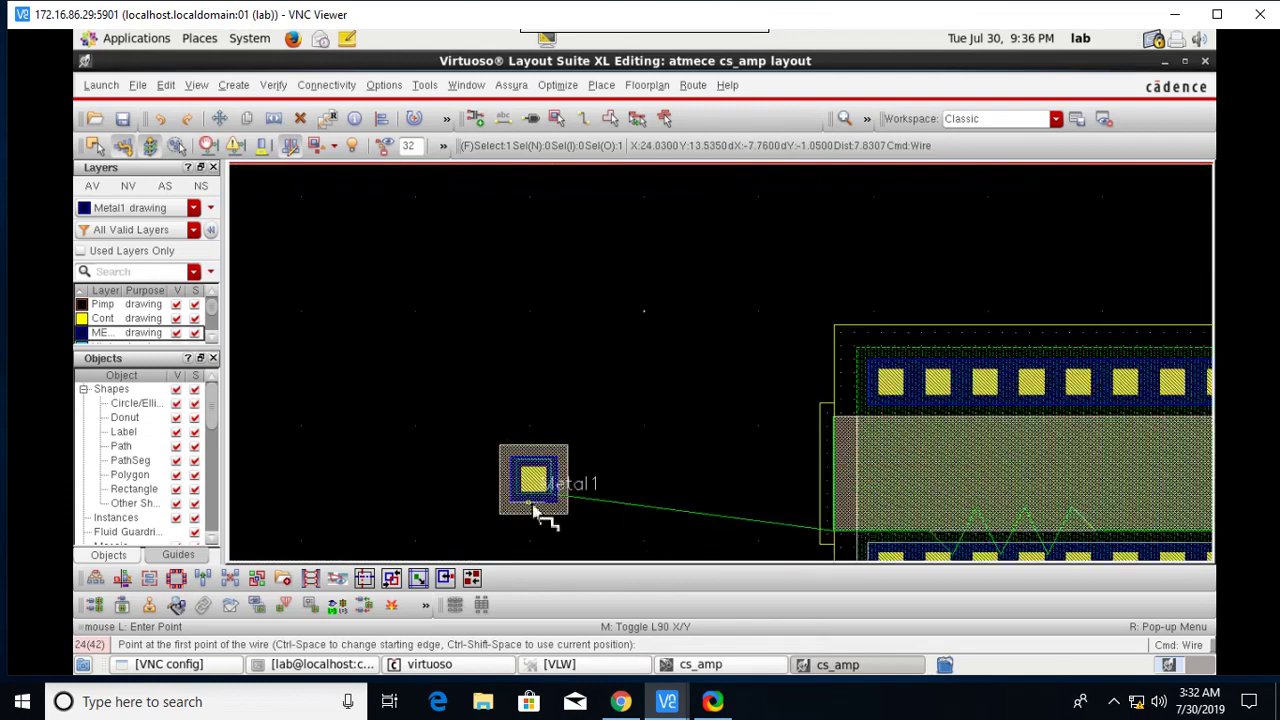
left_click(567, 490)
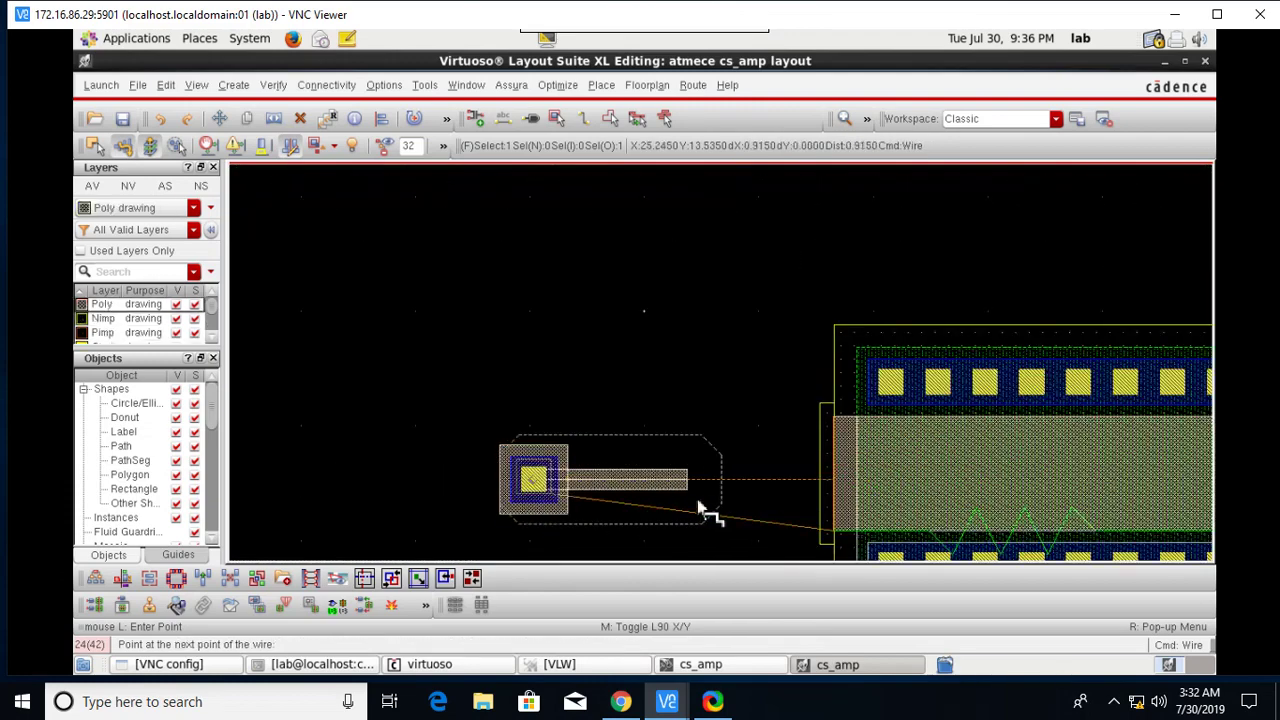
double_click(829, 510)
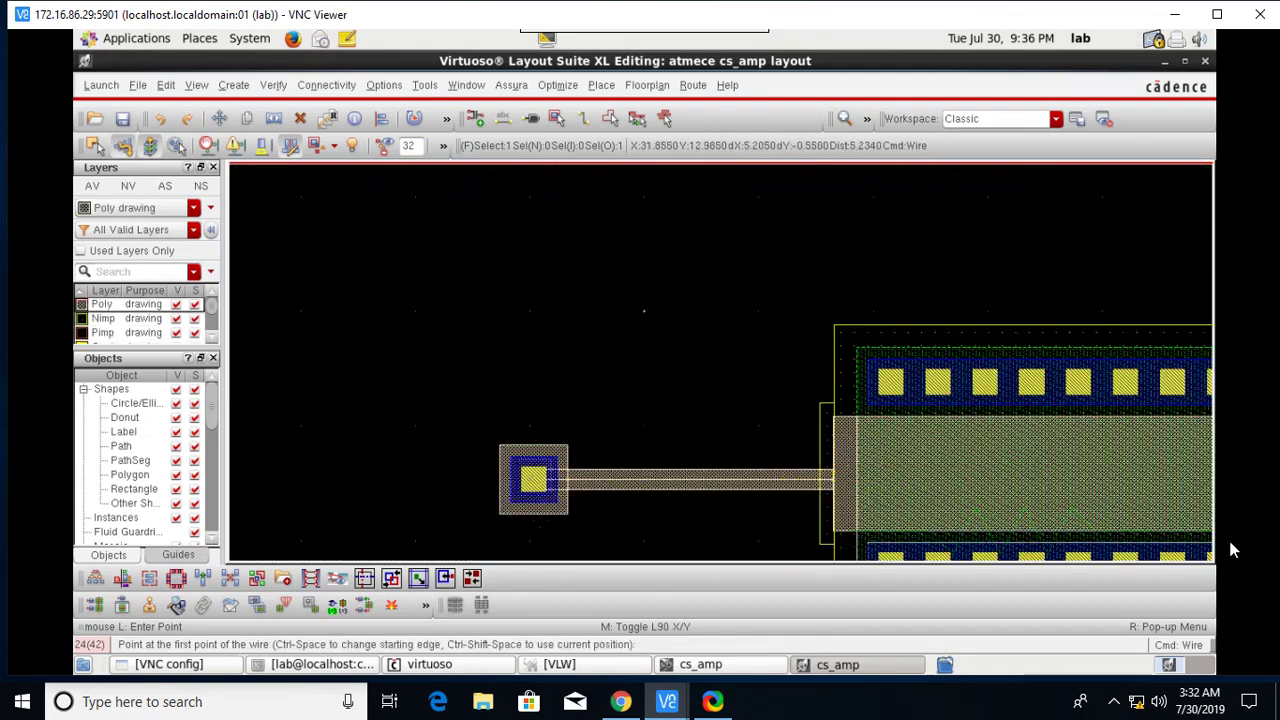
Step: Route a vertical Metal1 wire about 1.9 long from the pin below the NMOS device up to its lowest contact row
key("Right")
key("Right")
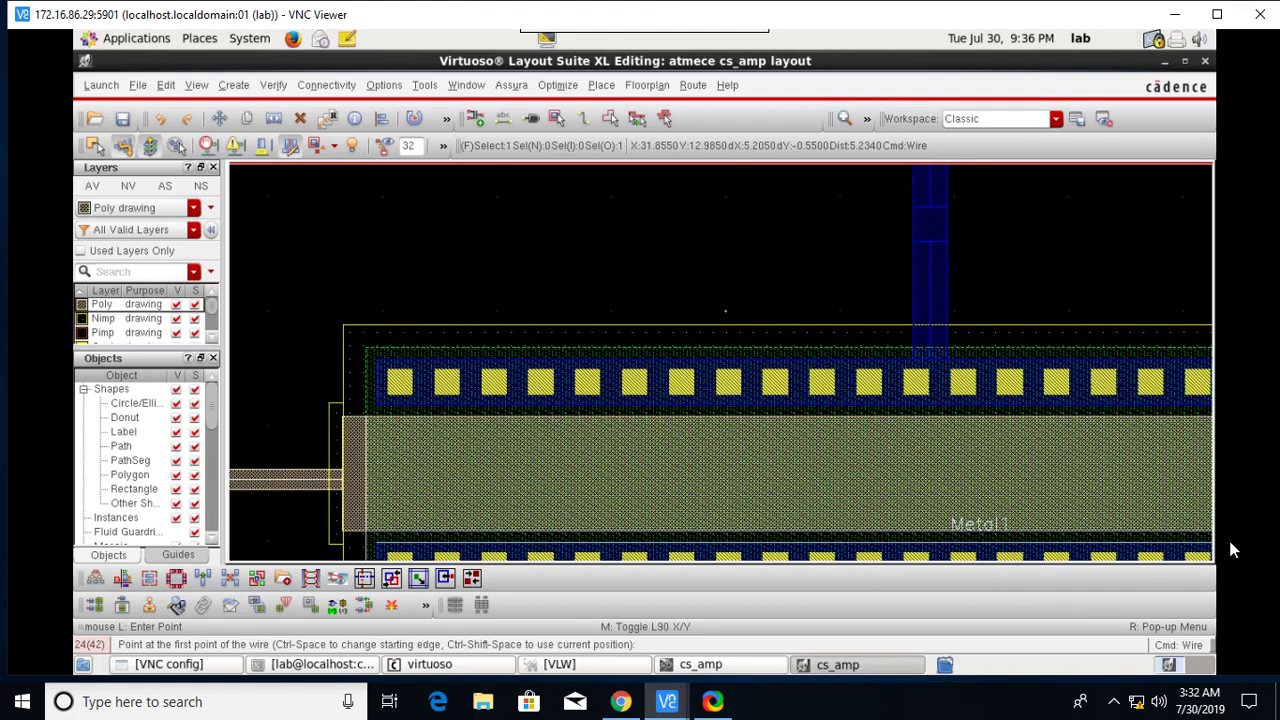
key("Down")
key("Right")
key("Right")
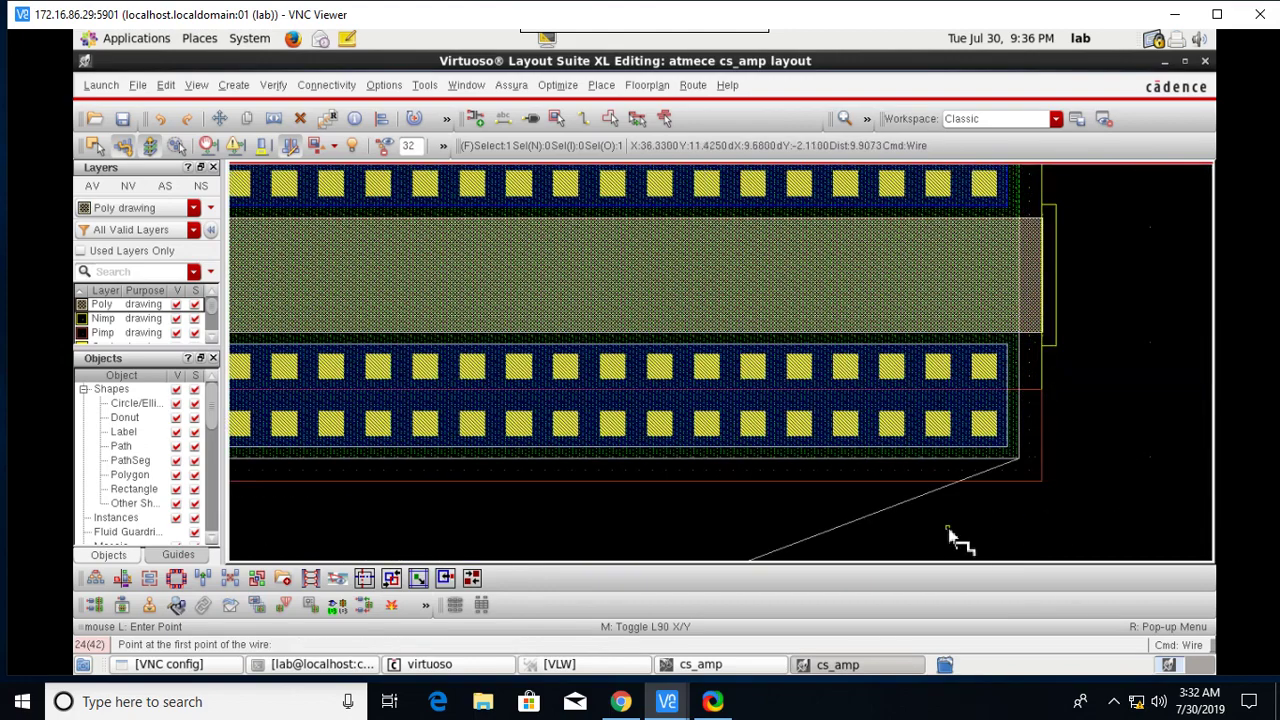
key("Down")
key("shift+z")
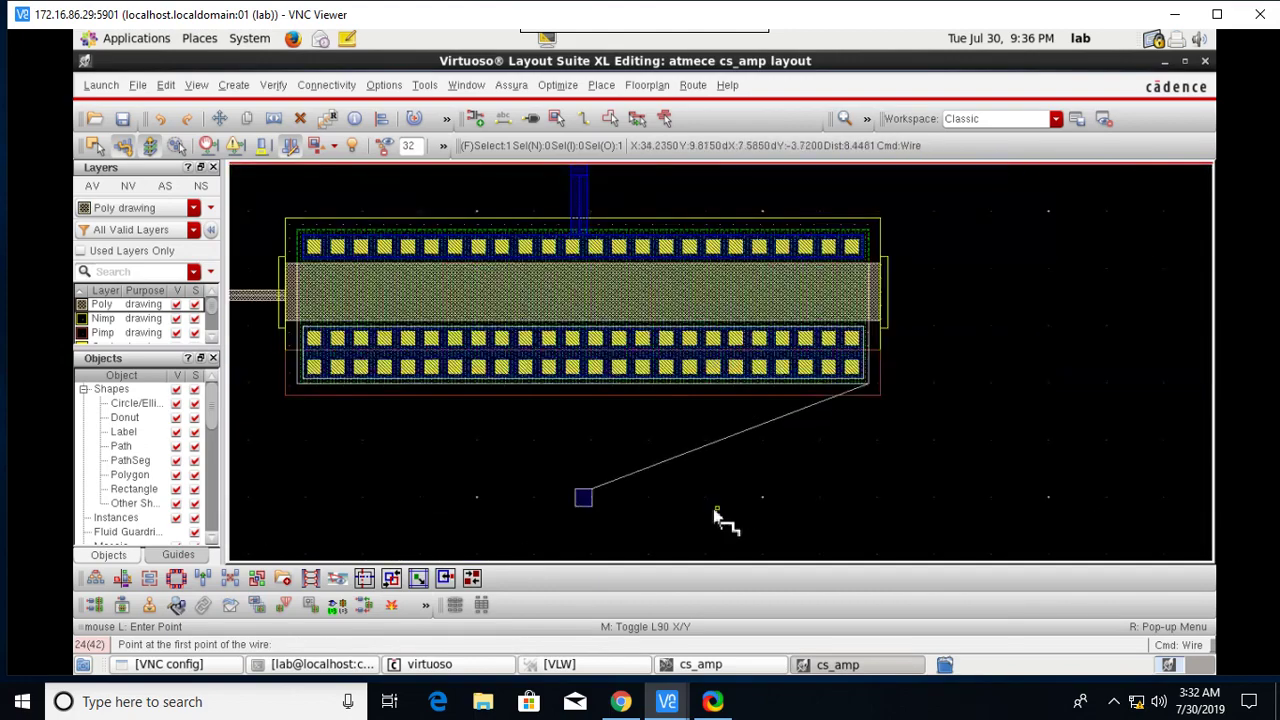
left_click(584, 495)
scroll(594, 390, "up", 3, "ctrl")
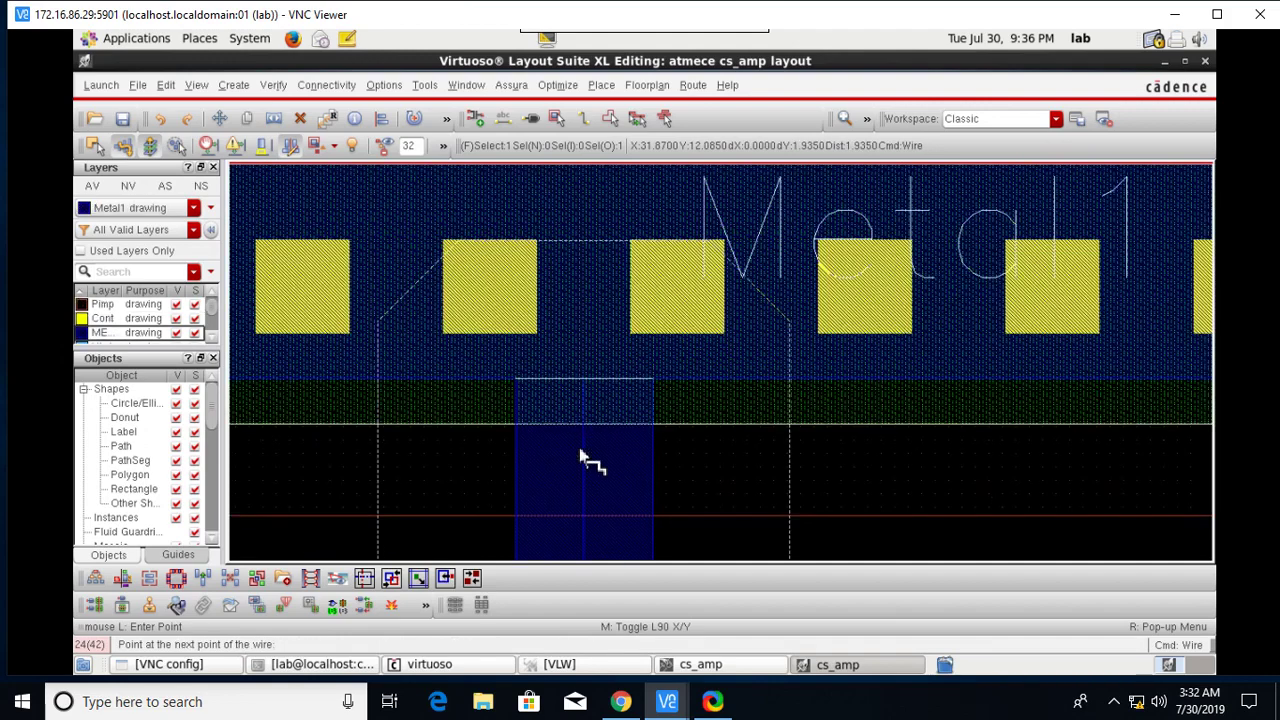
double_click(594, 388)
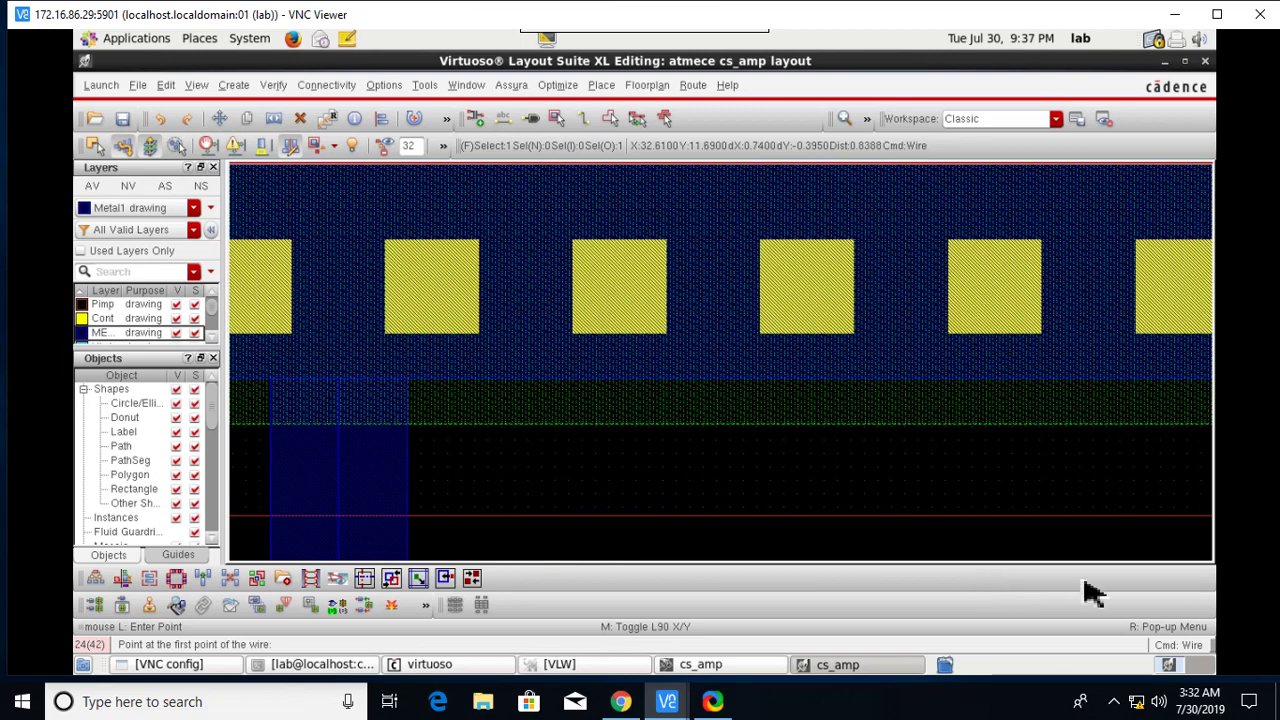
Step: Examine the routed devices, pins and vias inside the boundary, leaving the Wire command and clearing the selection
scroll(971, 457, "down", 3, "ctrl")
scroll(783, 420, "down", 2, "ctrl")
scroll(680, 346, "up", 2, "ctrl")
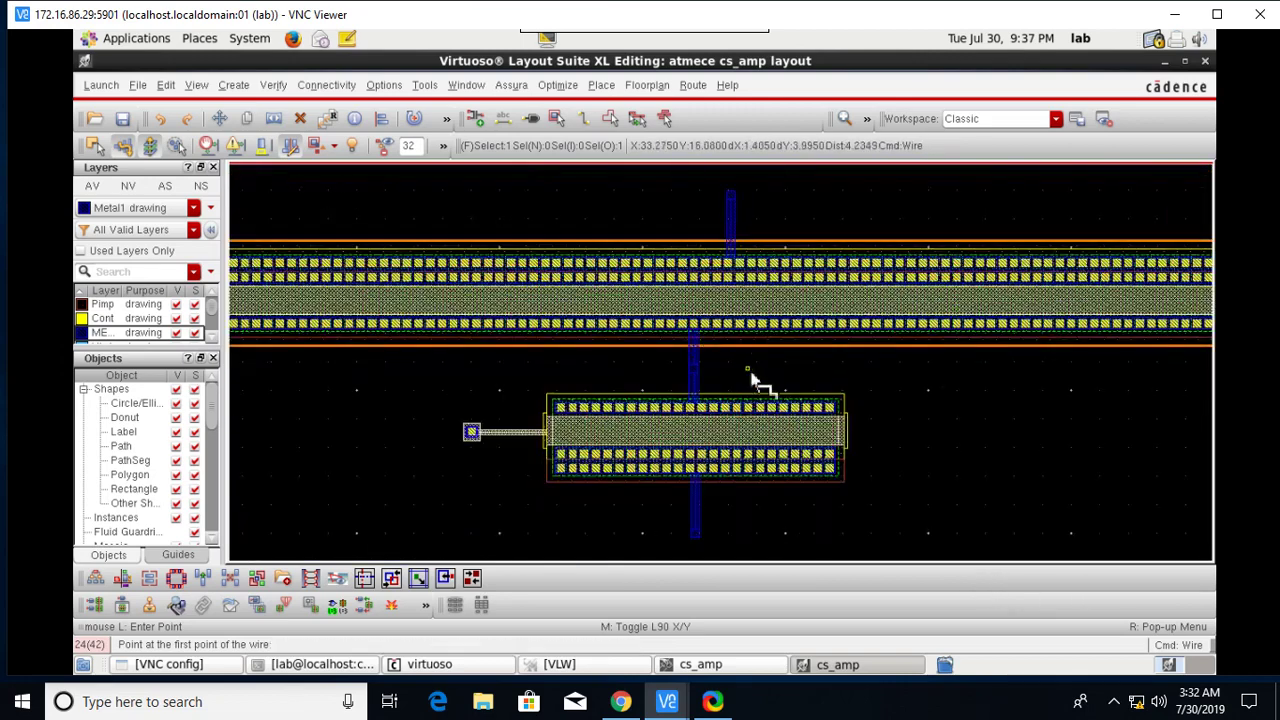
scroll(800, 415, "down", 3, "ctrl")
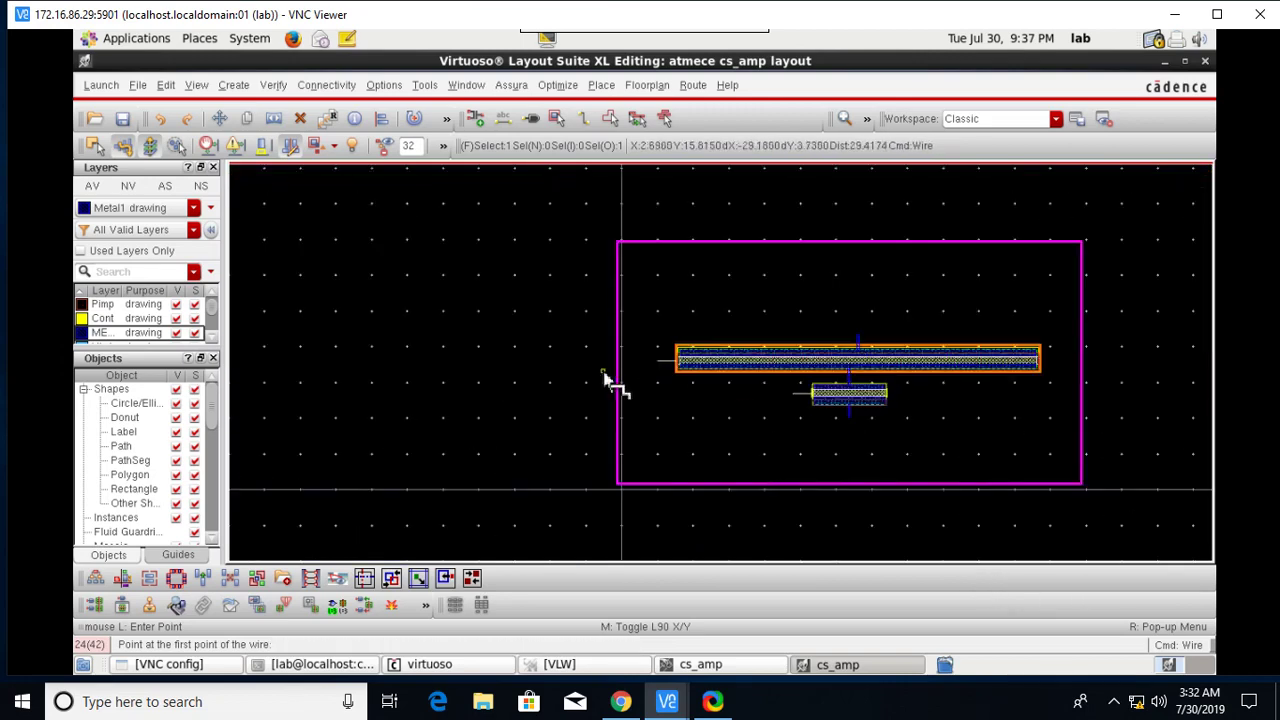
left_click(462, 382)
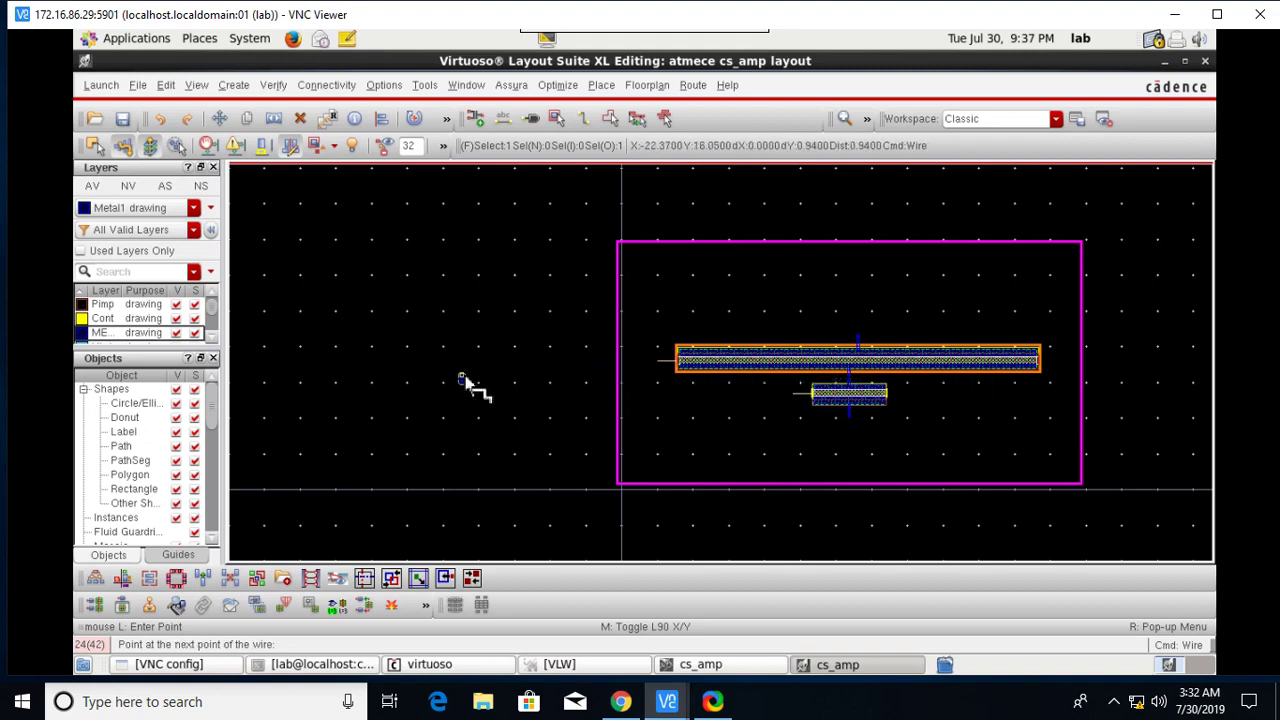
key("Escape")
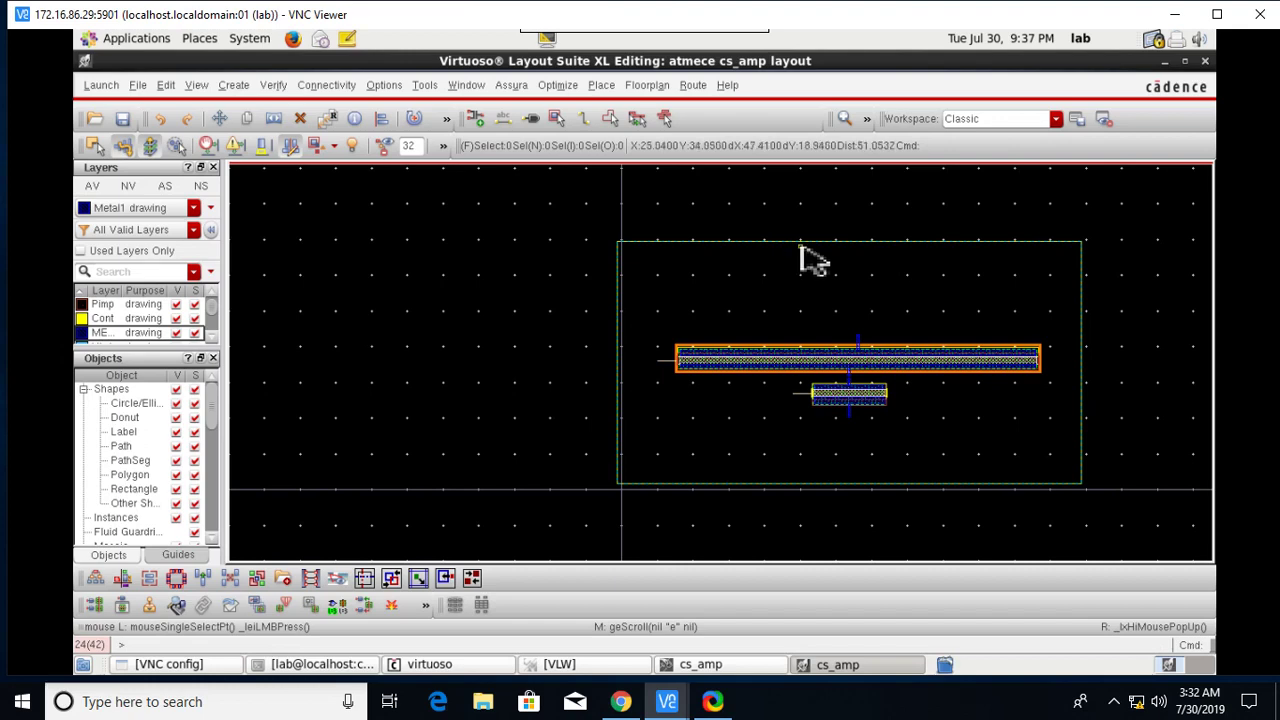
scroll(798, 246, "up", 3, "ctrl")
scroll(798, 246, "down", 3, "ctrl")
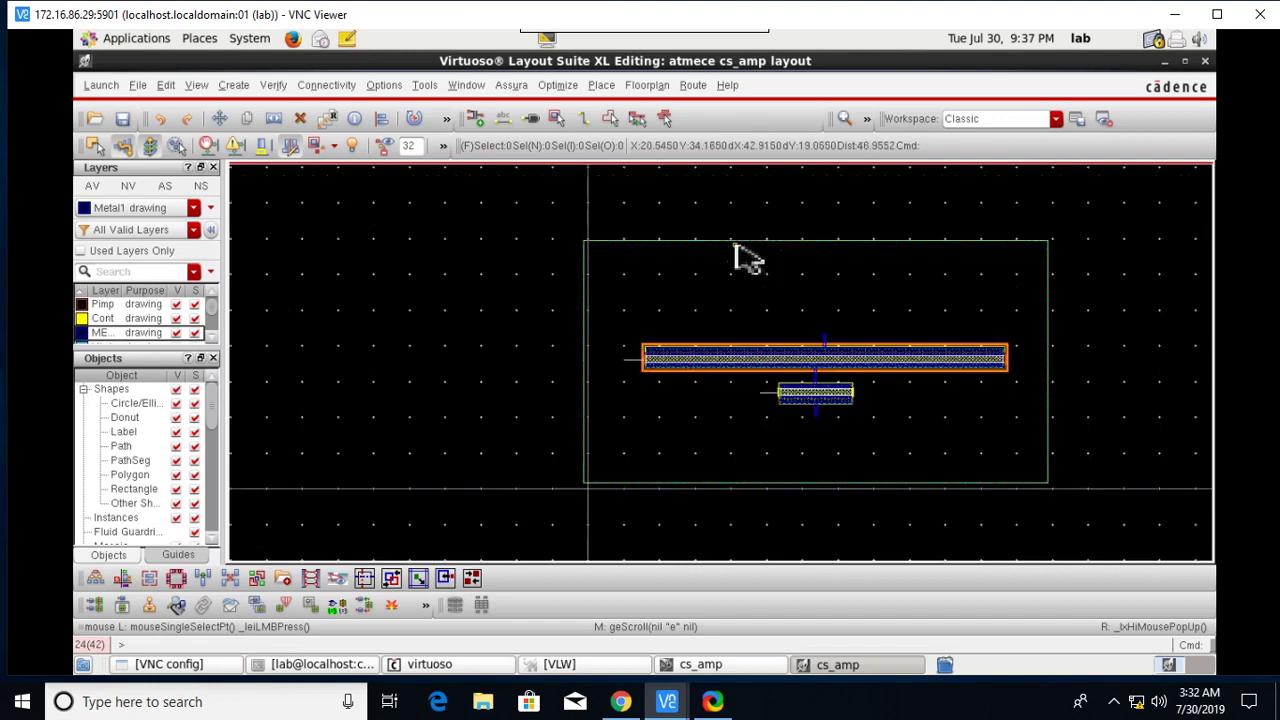
Step: Move the layout boundary about 0.8 to the right so its left edge lines up with the vertical axis
scroll(737, 245, "up", 1, "ctrl")
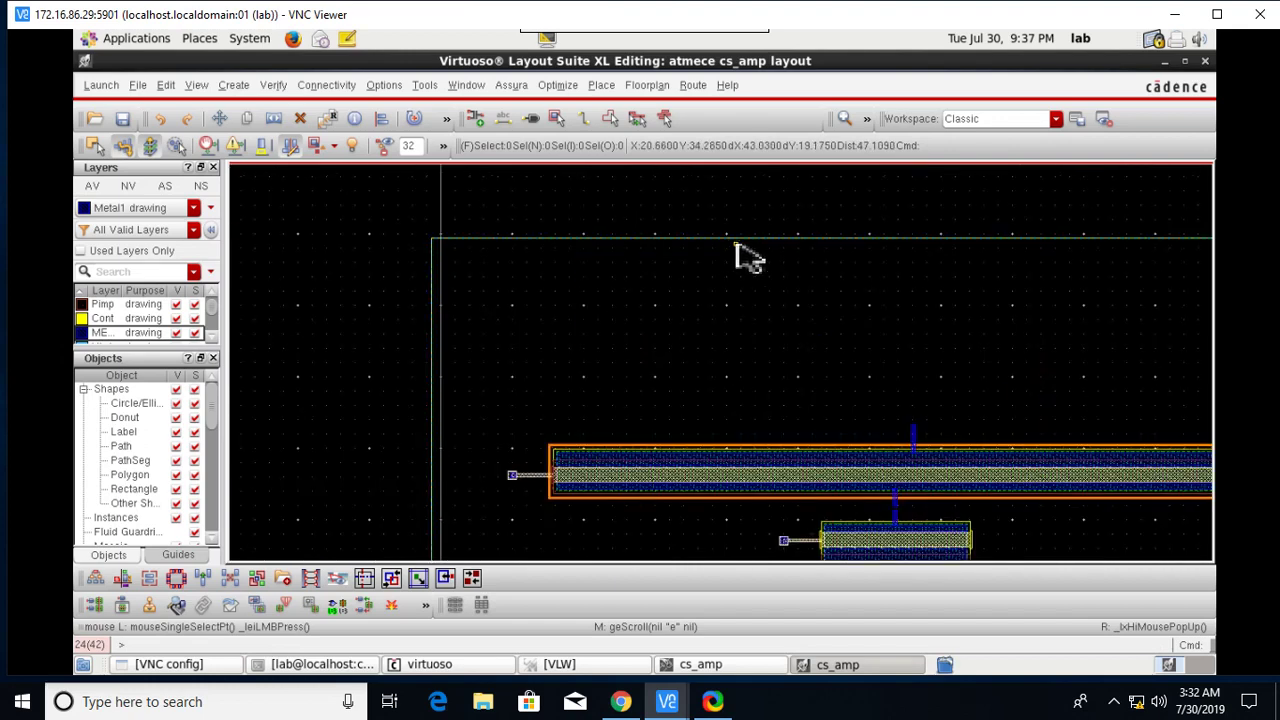
left_click(737, 245)
key("m")
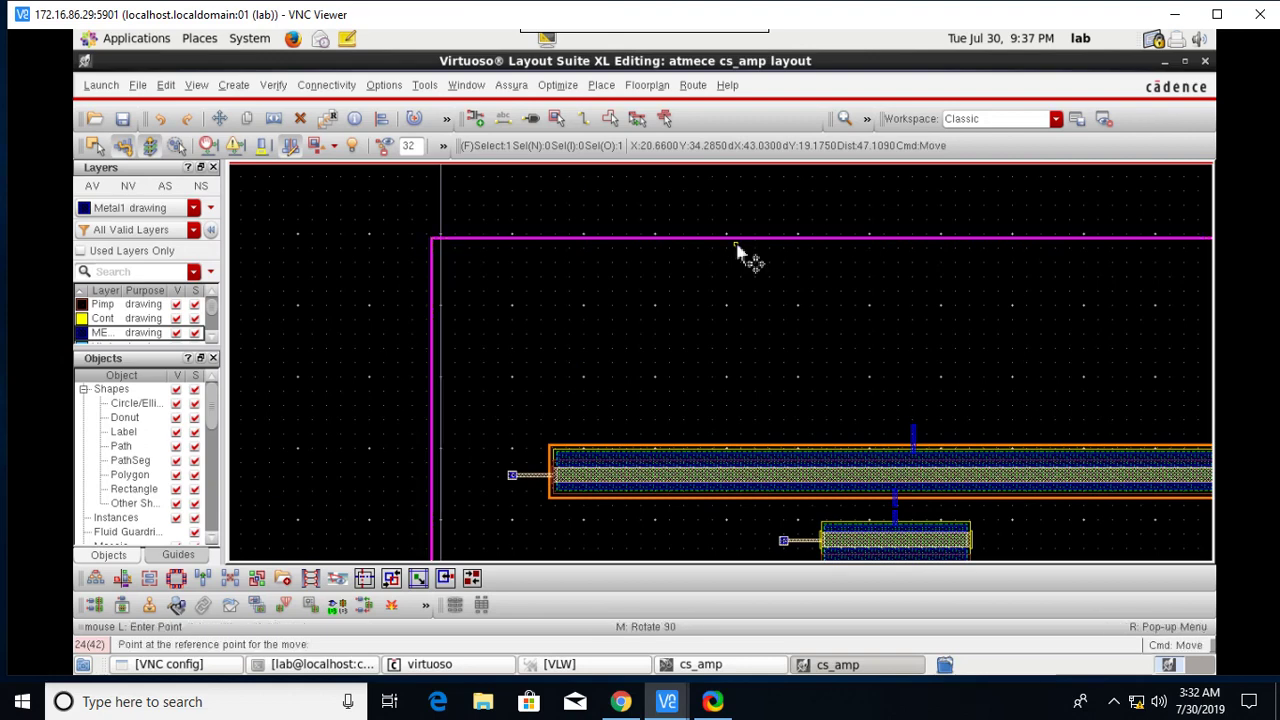
left_click(737, 245)
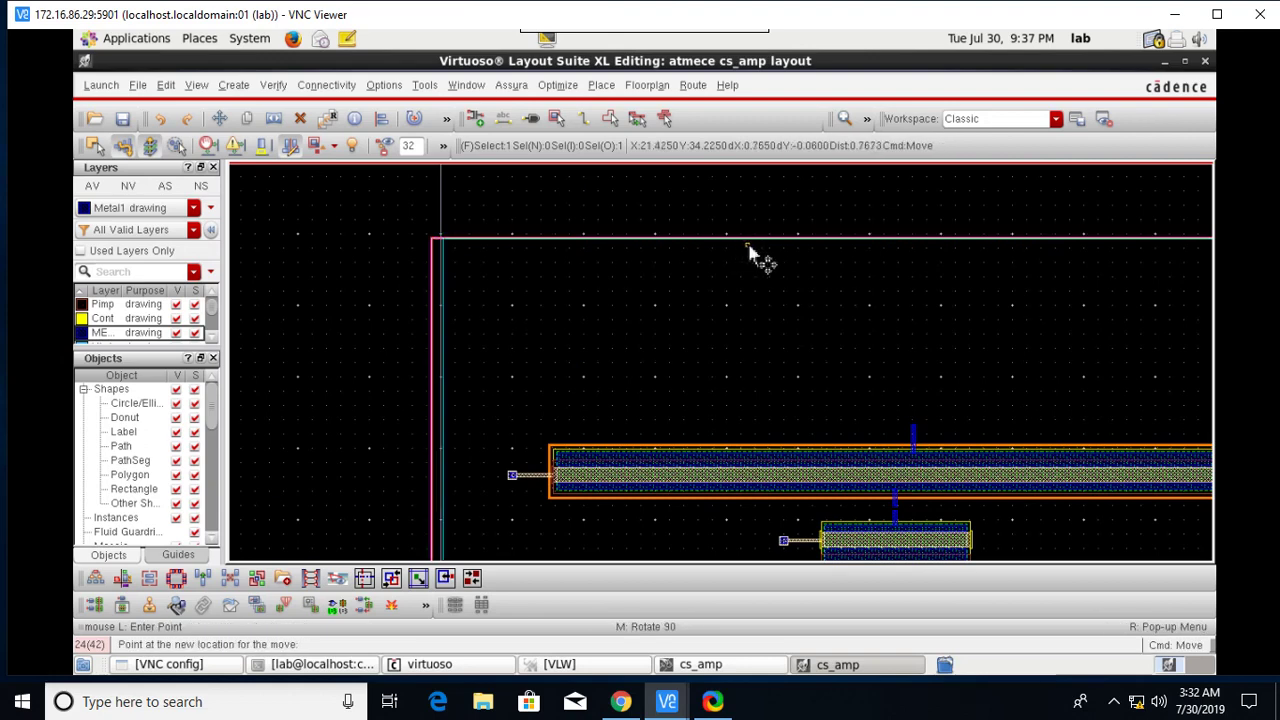
left_click(750, 252)
key("ctrl+d")
scroll(1103, 540, "down", 1)
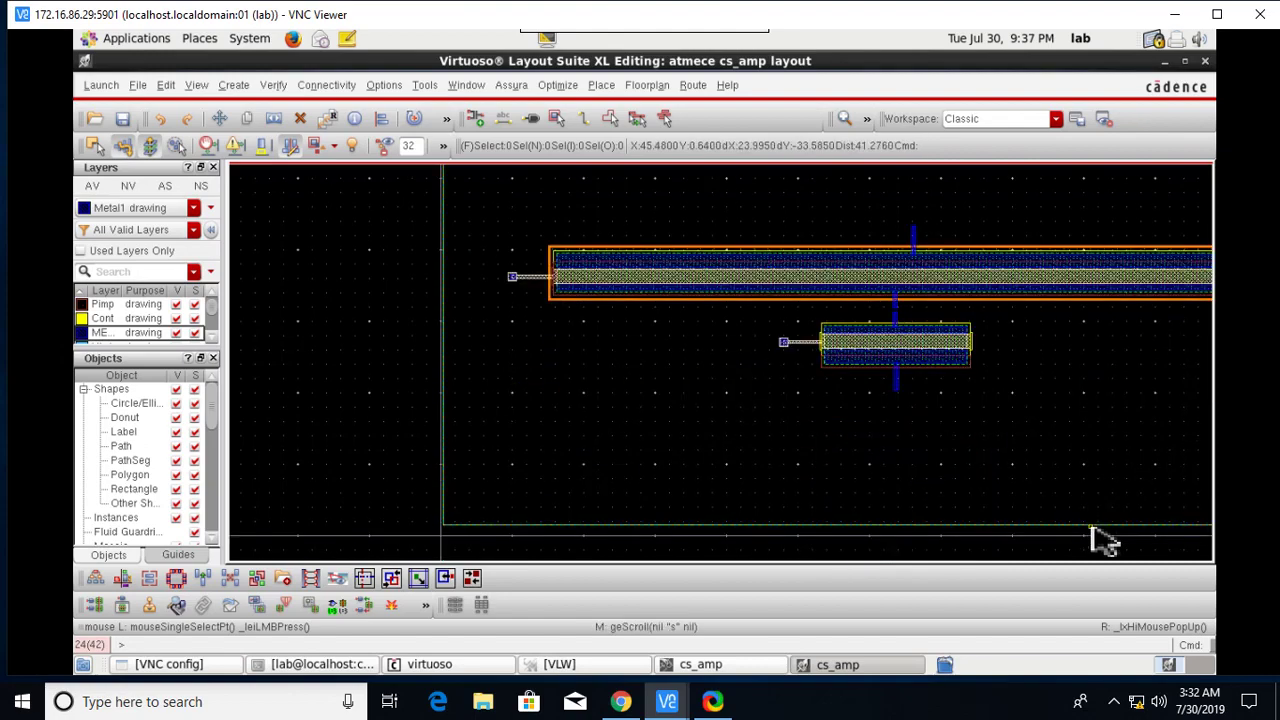
scroll(1103, 540, "right", 1, "shift")
scroll(1103, 540, "up", 1)
scroll(1103, 540, "left", 1, "shift")
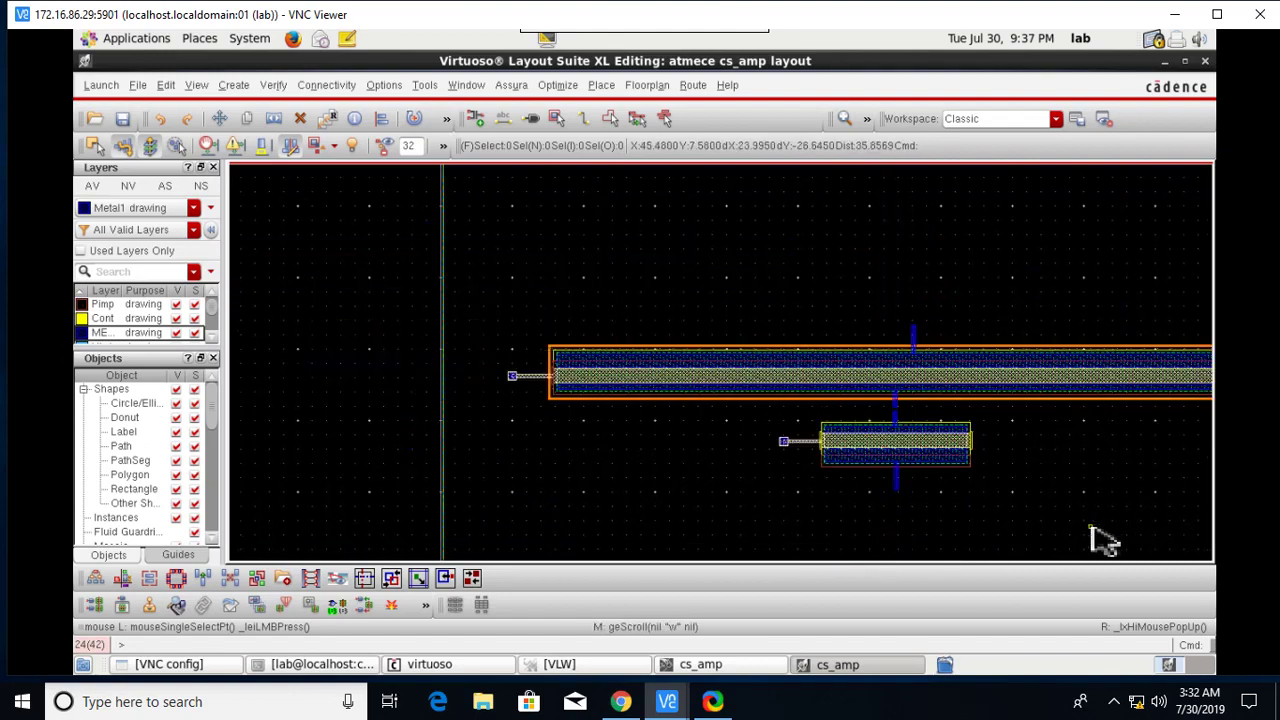
scroll(1180, 420, "down", 2, "ctrl")
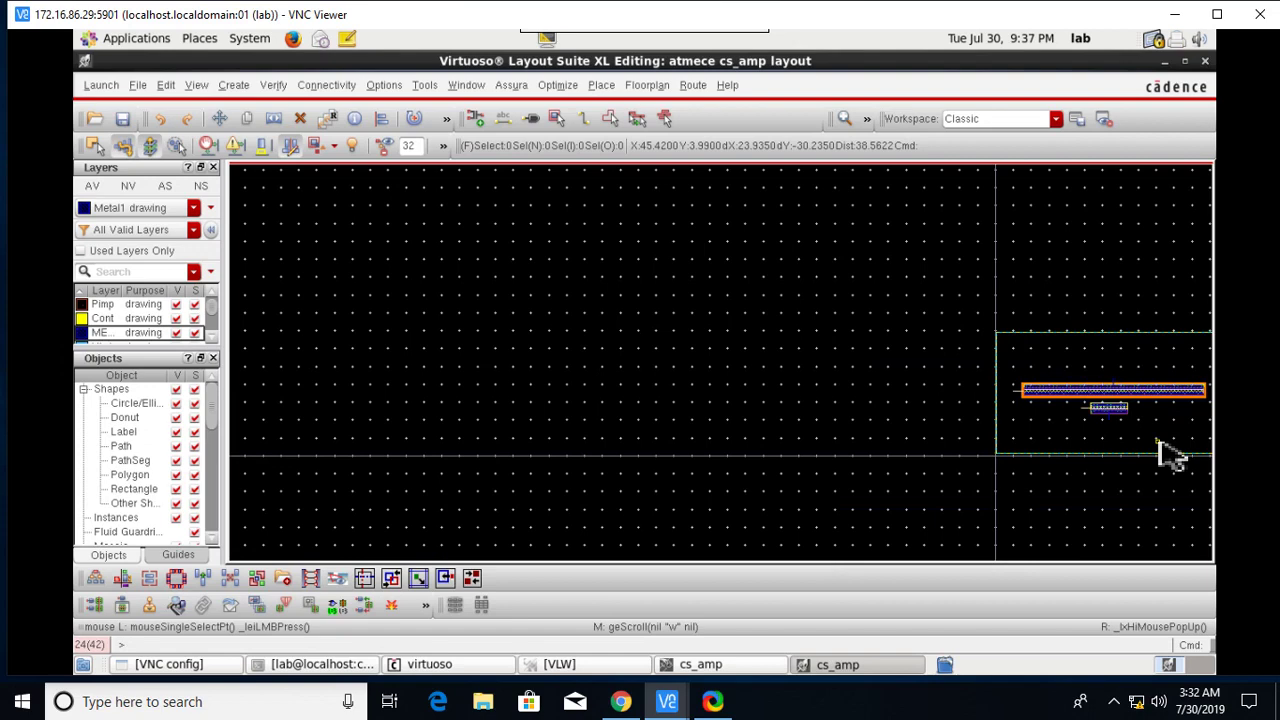
scroll(1170, 455, "right", 1, "shift")
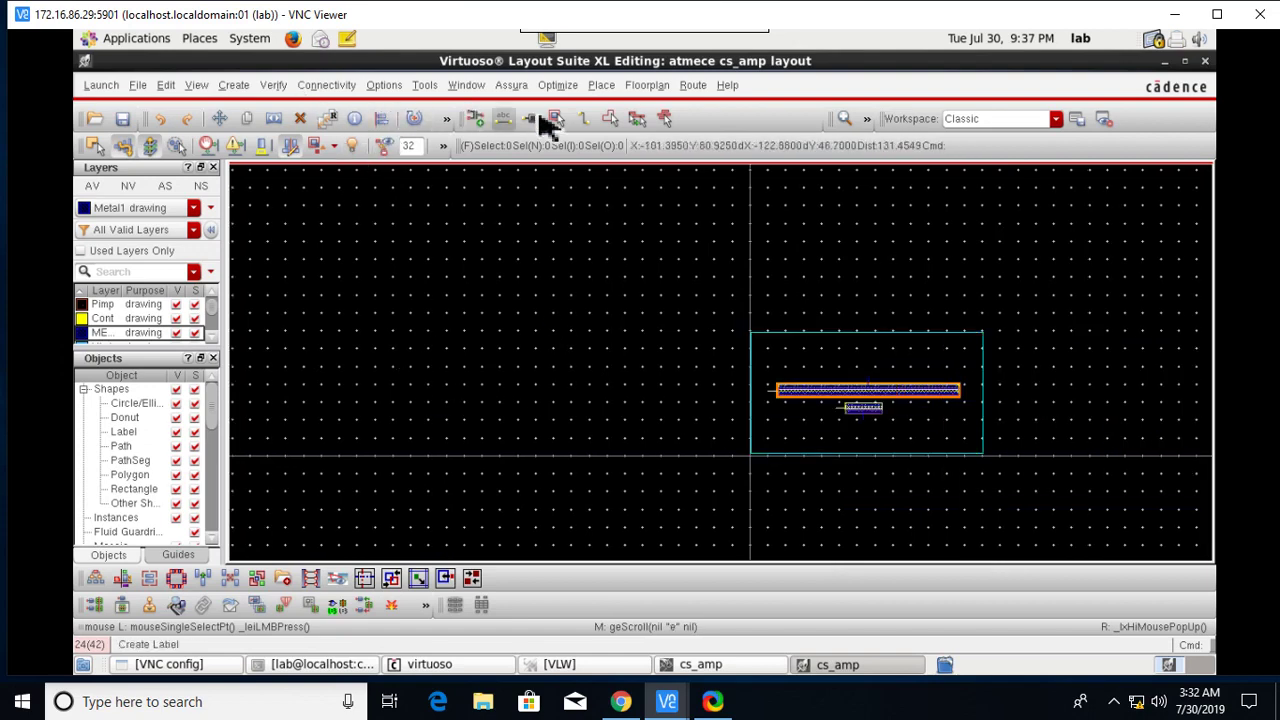
Step: Run a full Assura DRC on the cs_amp layout under run name rcnew, saving both cellviews and overwriting the existing DRC data
left_click(523, 90)
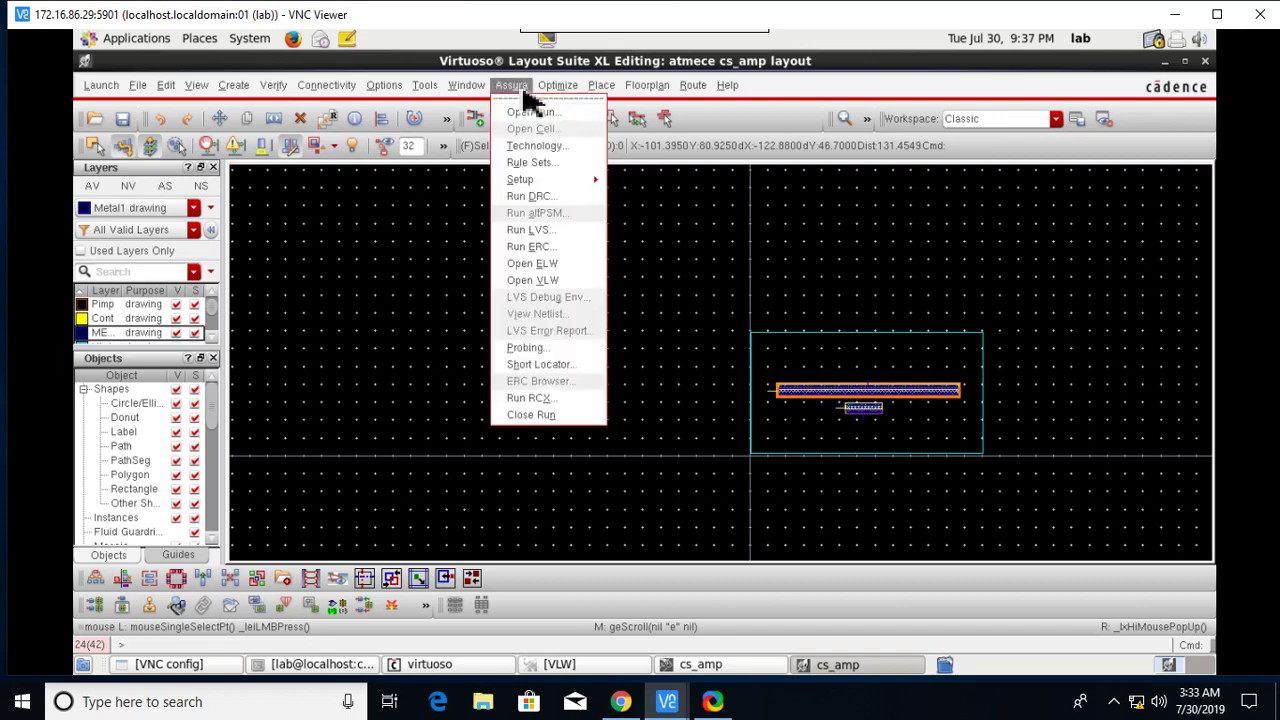
left_click(537, 200)
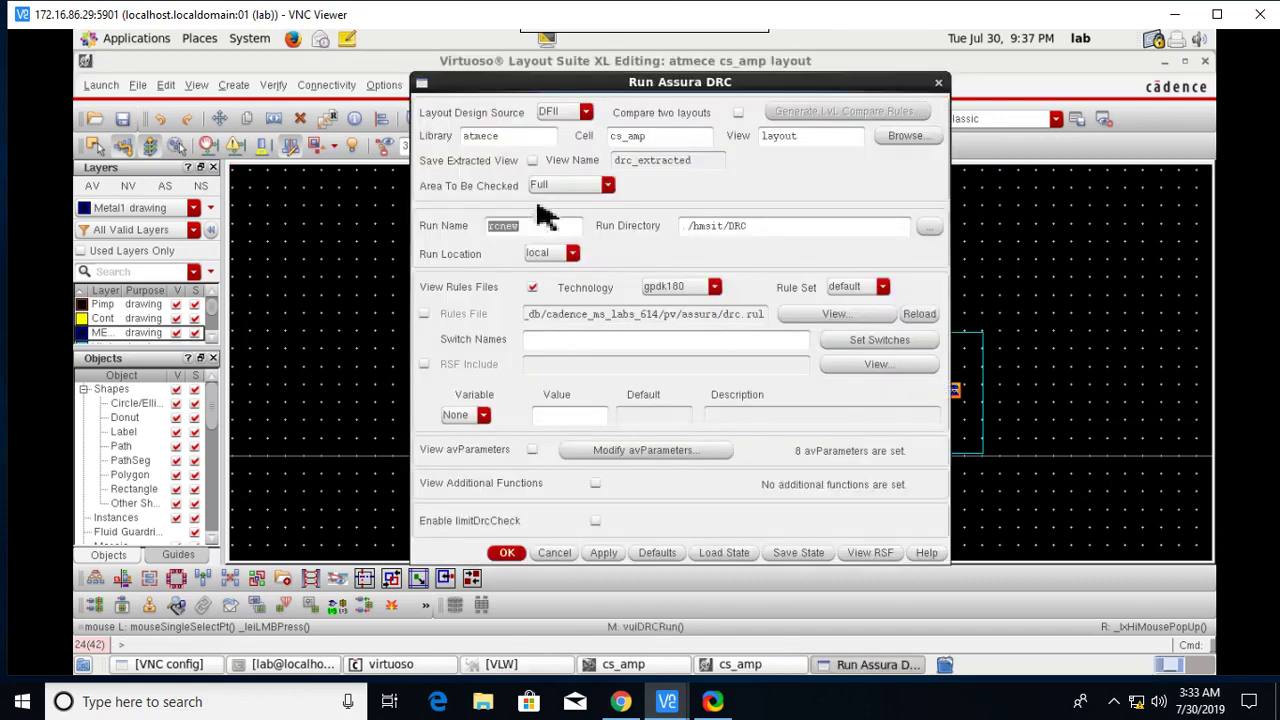
left_click(507, 553)
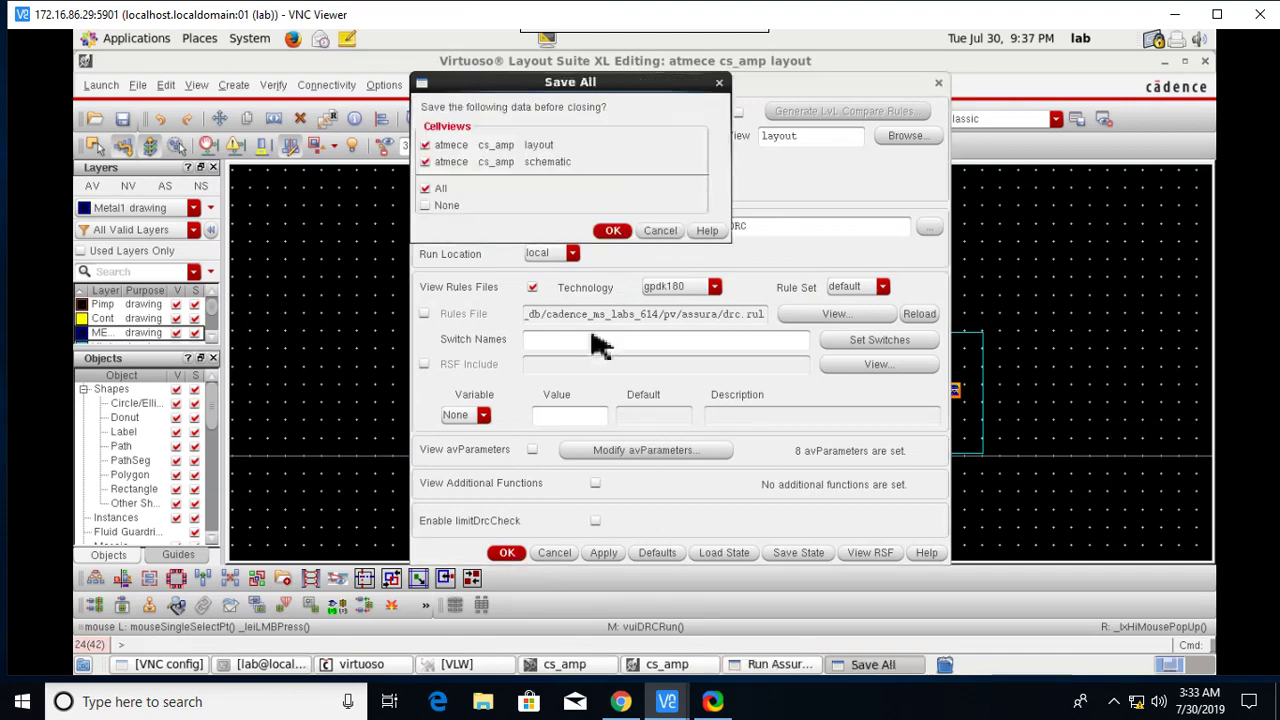
left_click(608, 231)
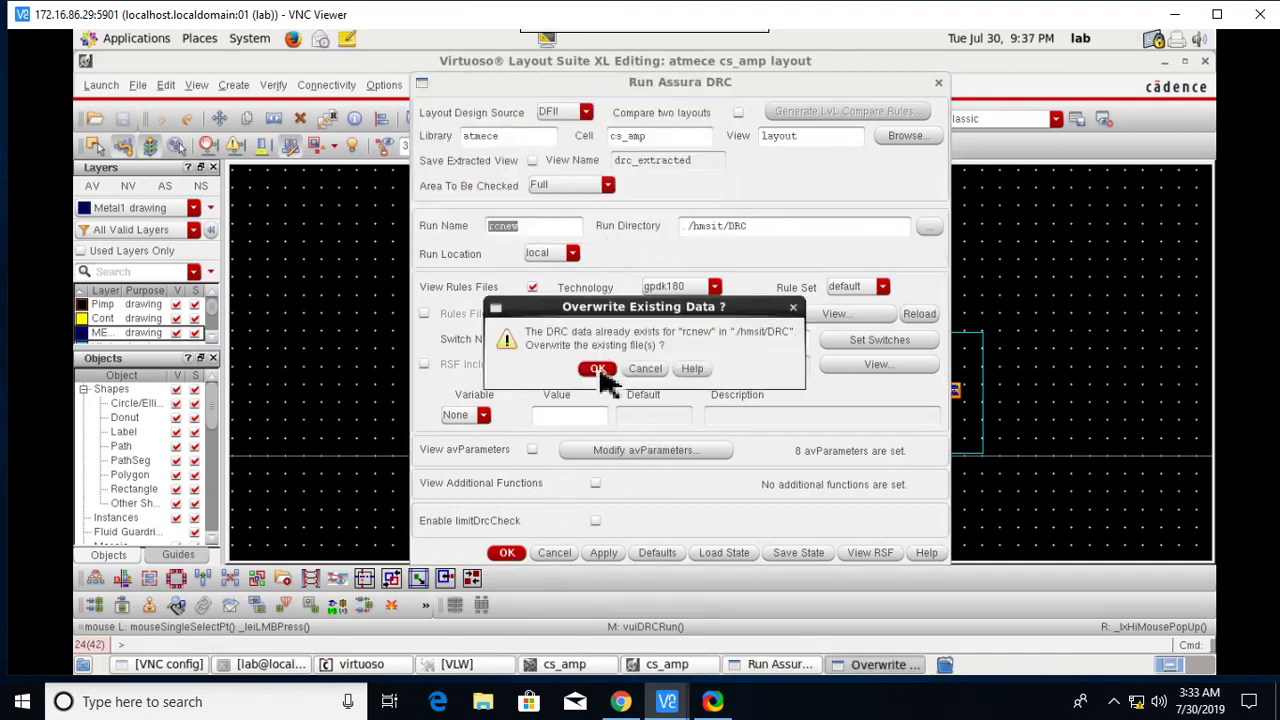
left_click(600, 374)
left_click(600, 374)
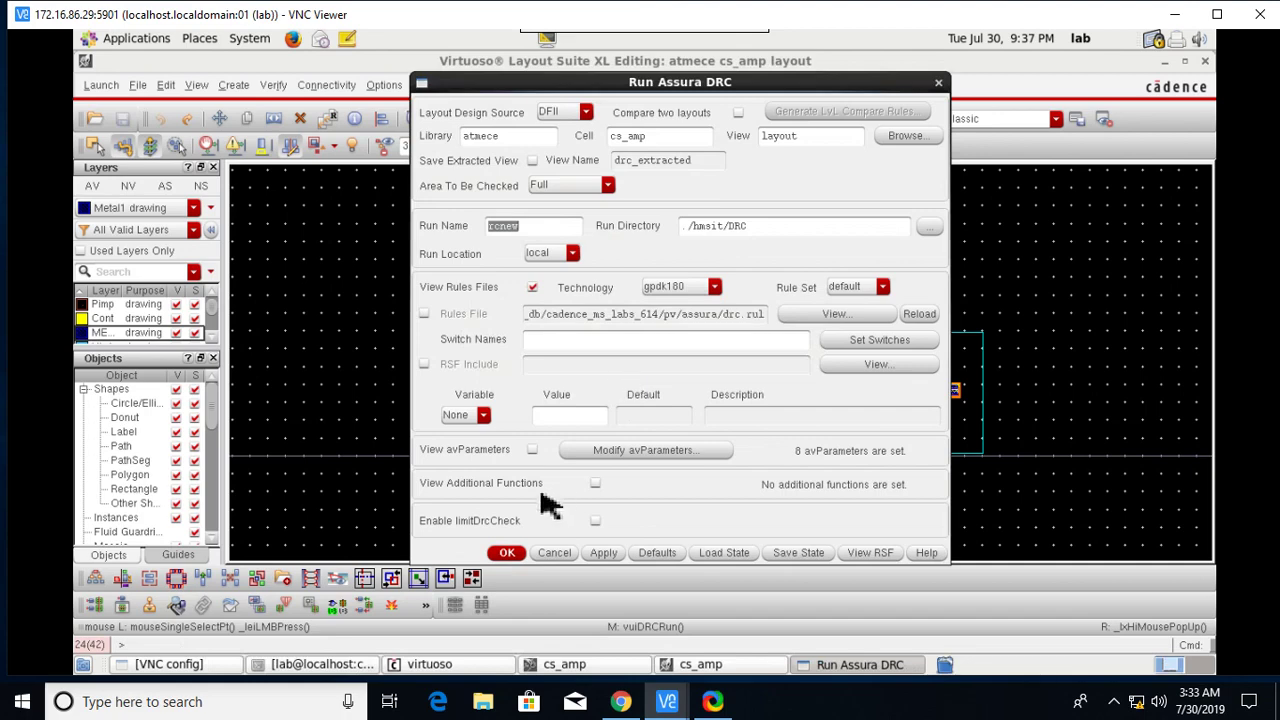
left_click(507, 553)
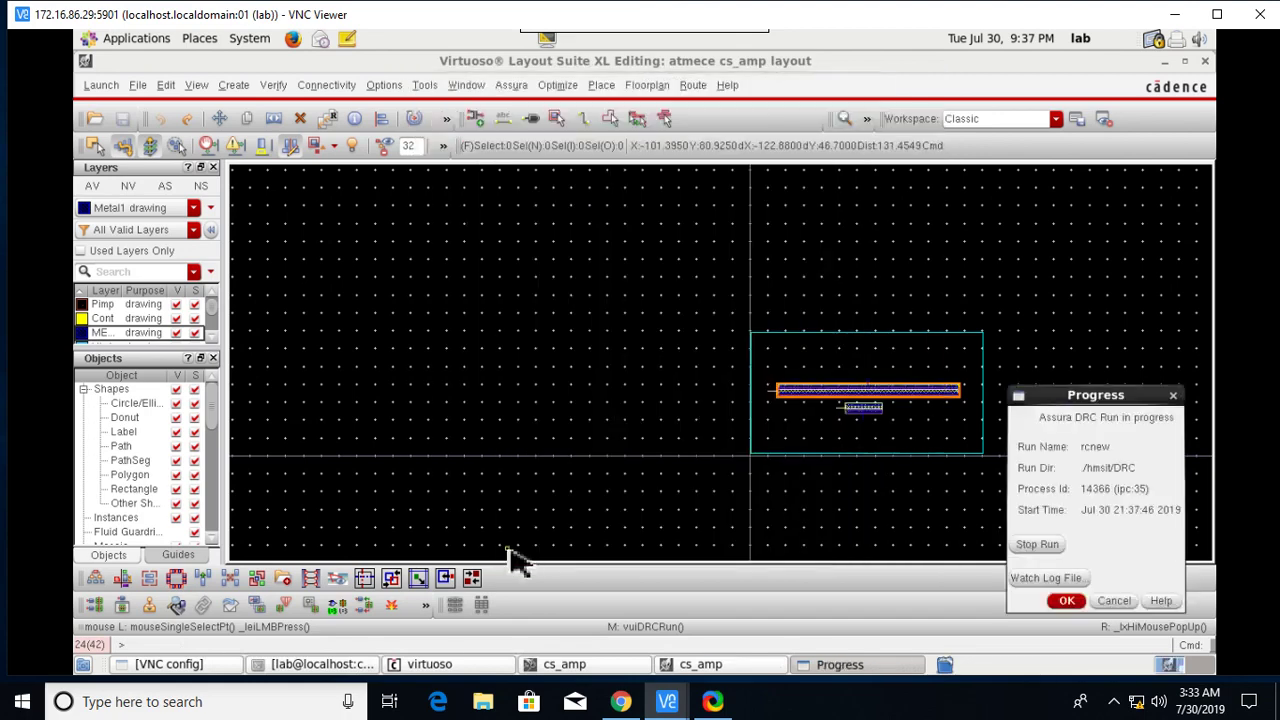
left_click(1067, 600)
left_click(600, 394)
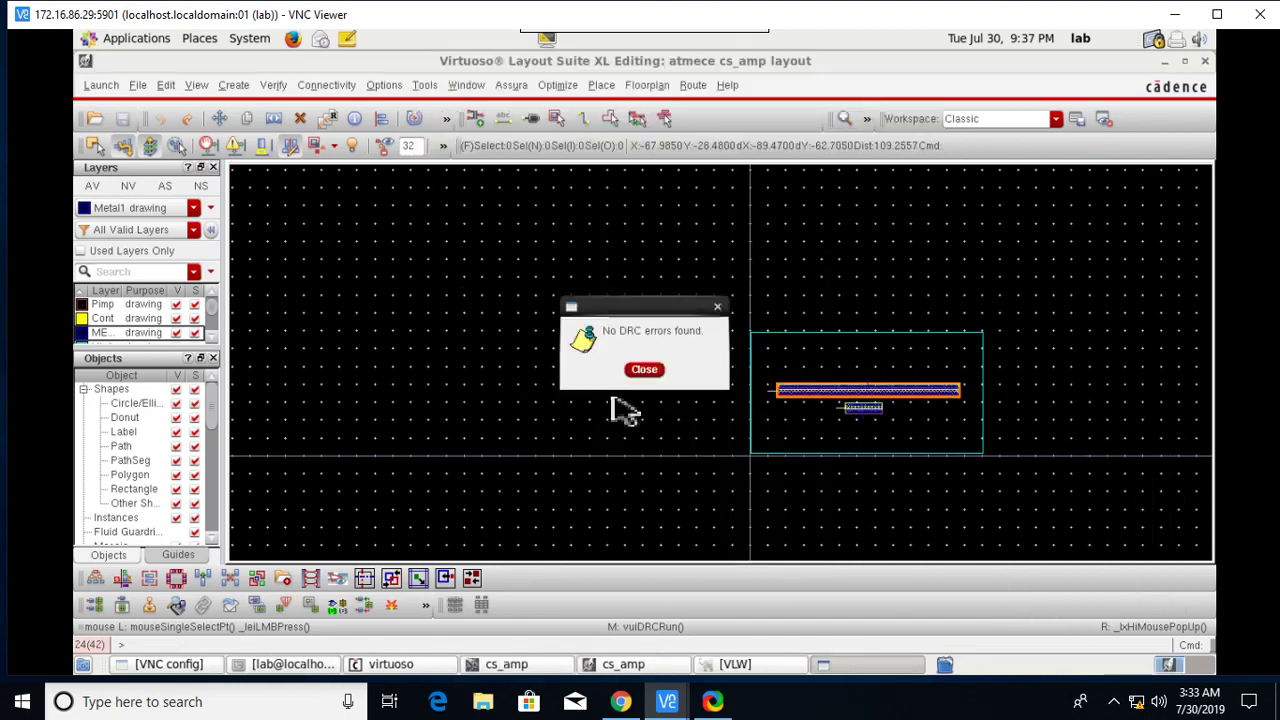
left_click(657, 372)
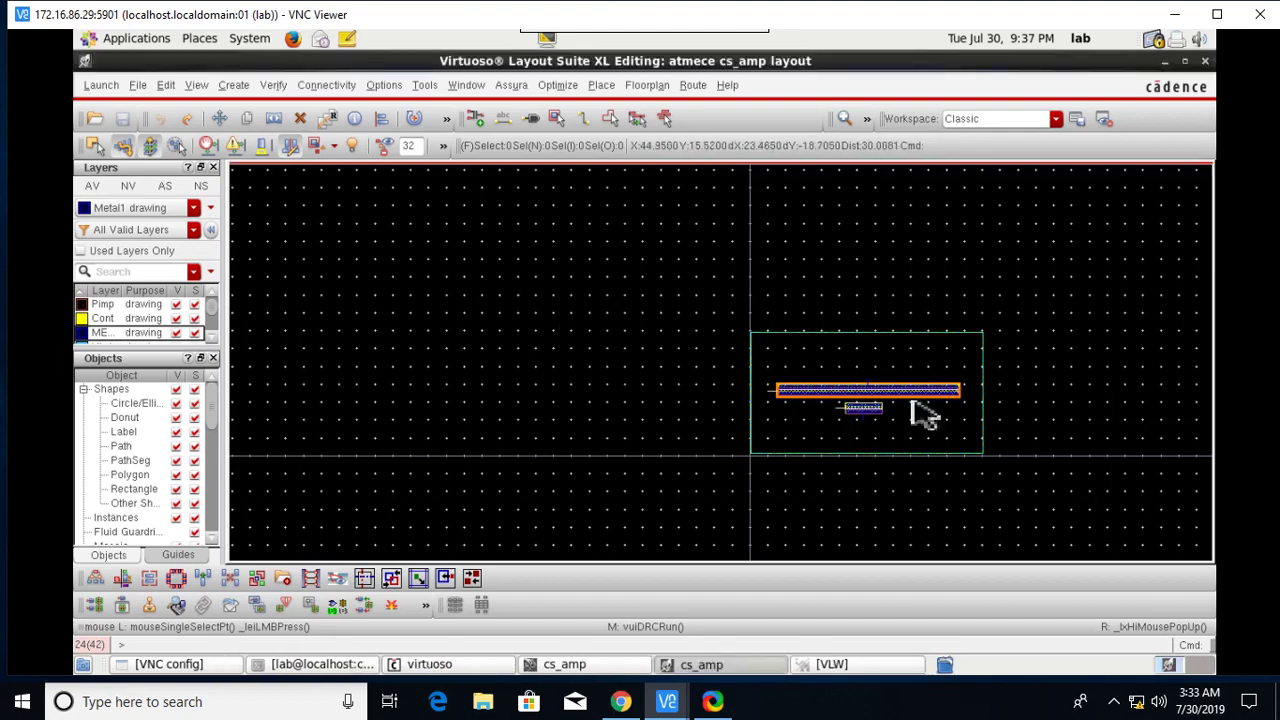
Step: Run Assura LVS between the cs_amp schematic and layout, overwriting the existing LVS data, and dismiss the run summary
scroll(914, 409, "up", 3)
scroll(857, 463, "down", 2)
scroll(634, 429, "up", 2)
scroll(806, 514, "down", 2)
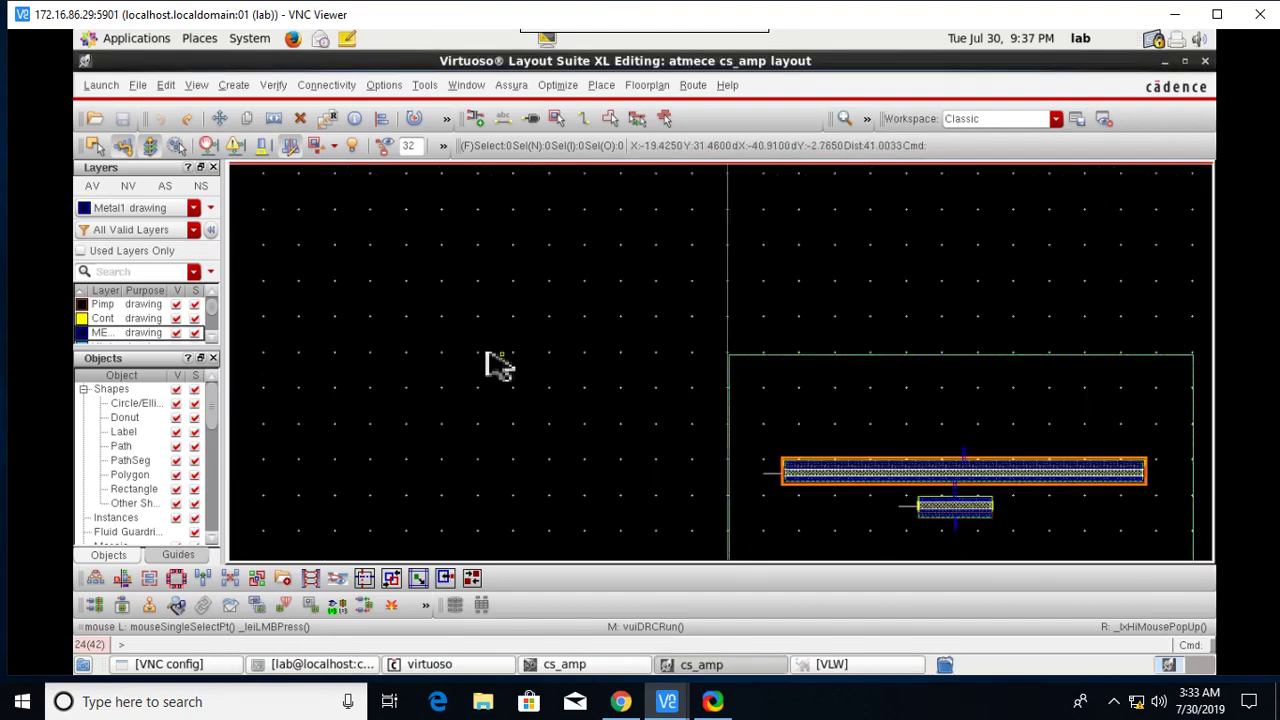
left_click(512, 86)
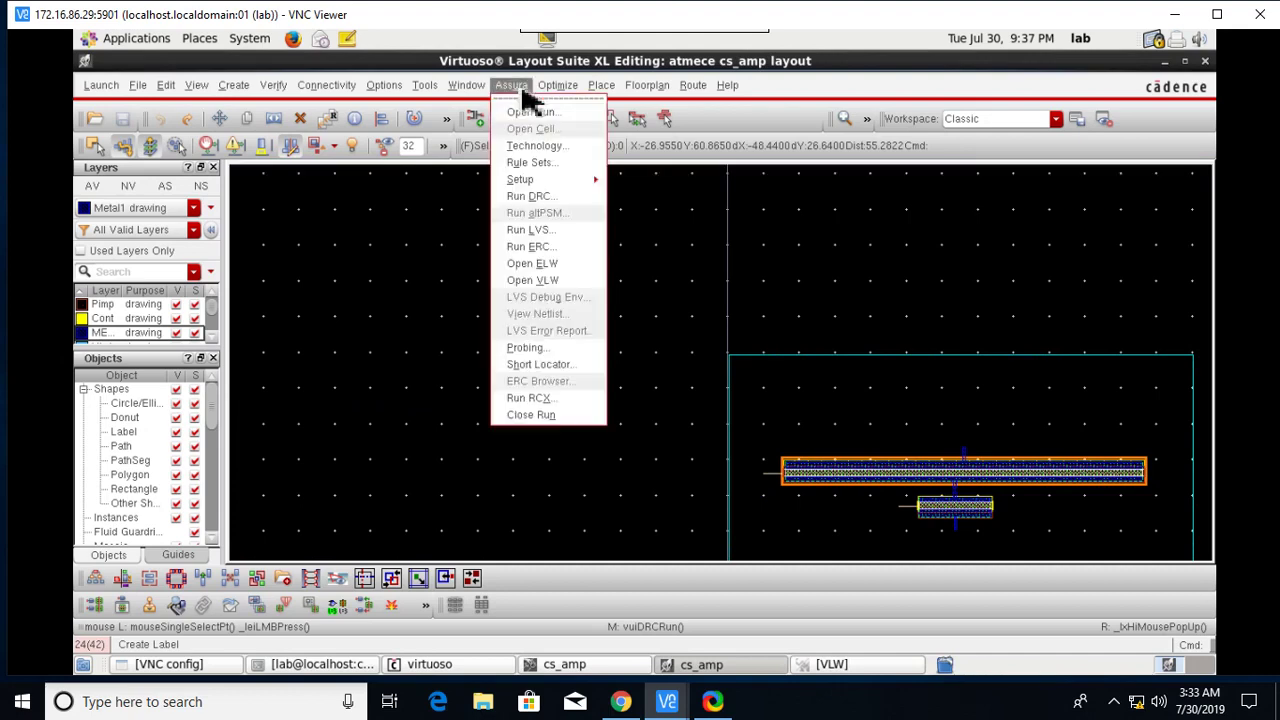
left_click(548, 230)
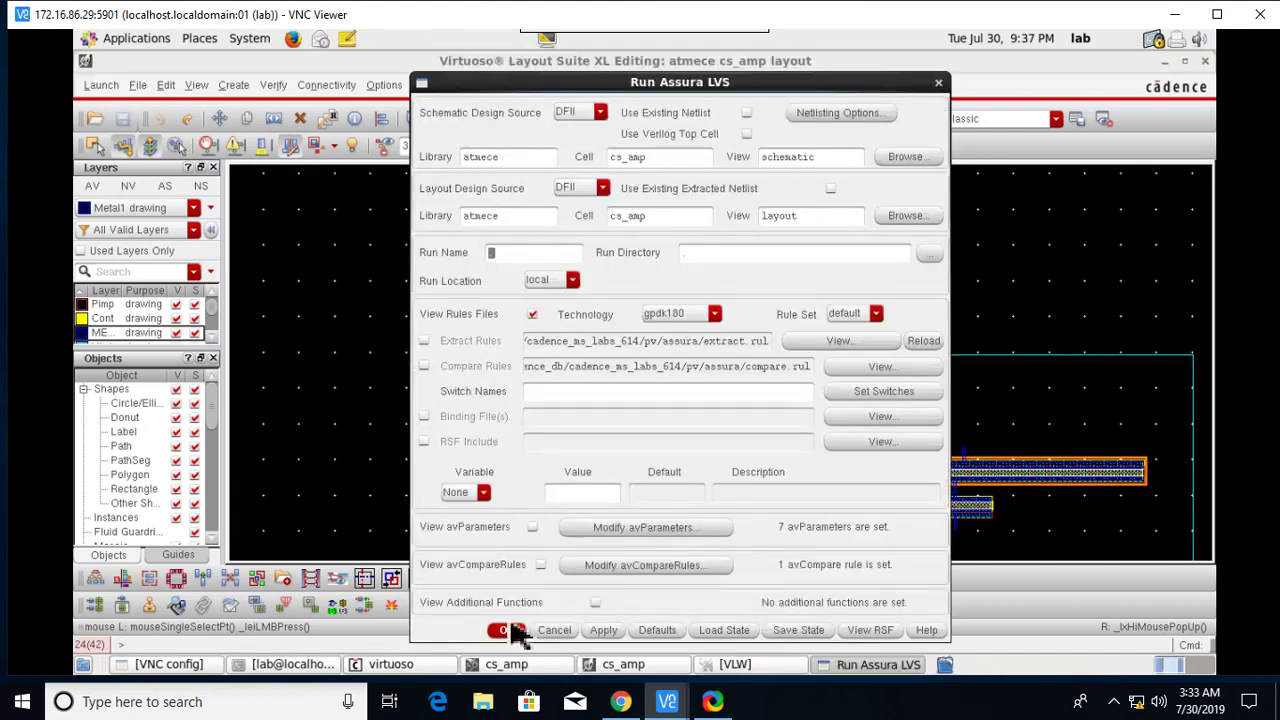
left_click(507, 630)
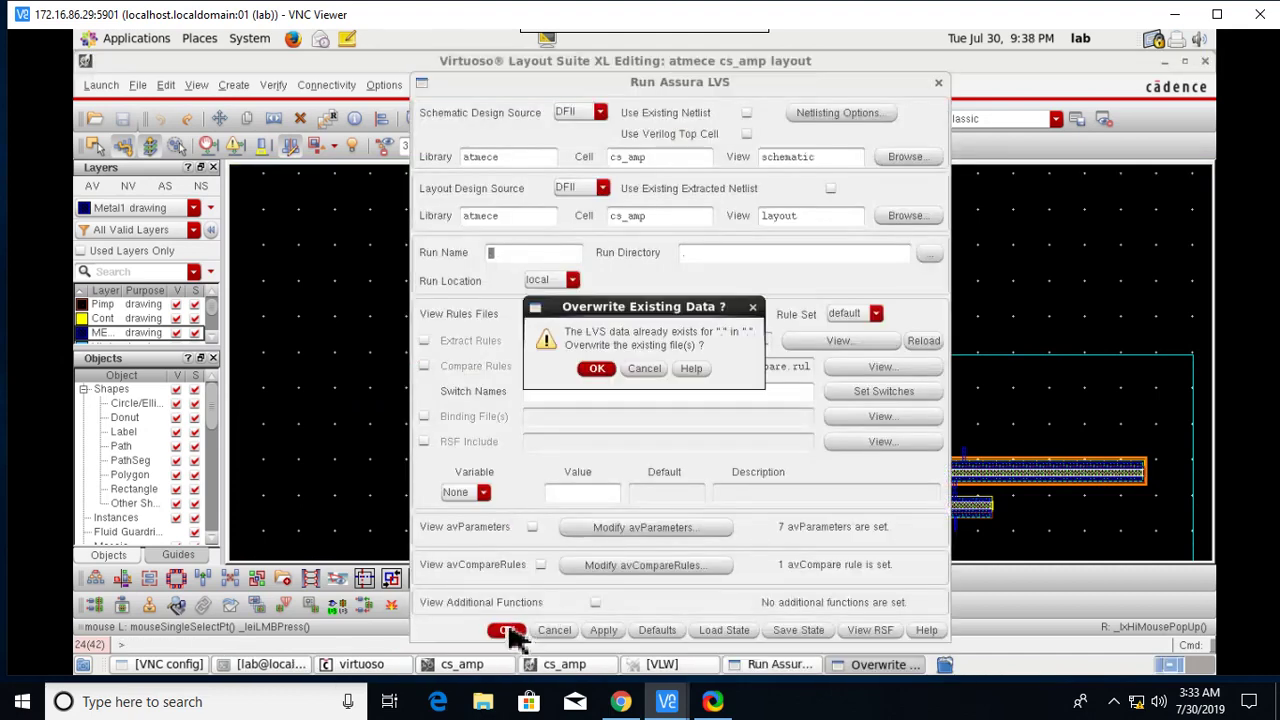
left_click(600, 369)
left_click(1066, 601)
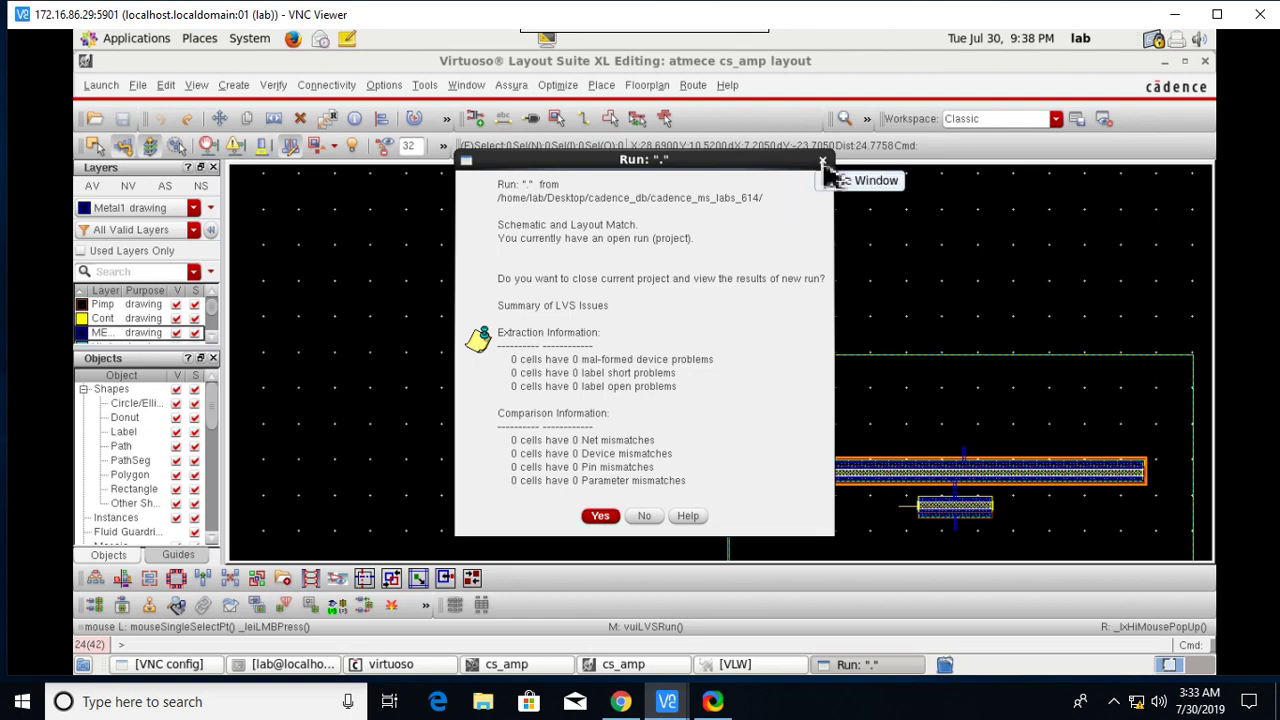
left_click(823, 162)
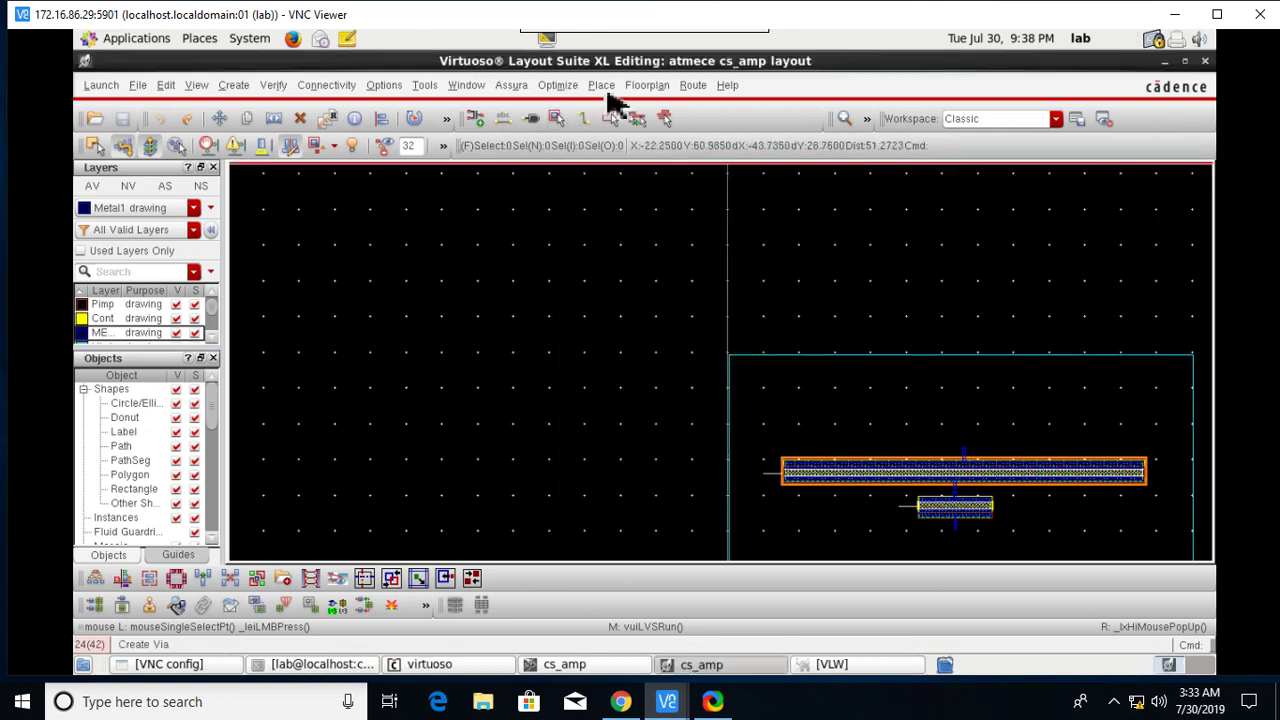
Step: Rerun the Assura LVS for cs_amp over the existing data, declining to close the current project
left_click(511, 87)
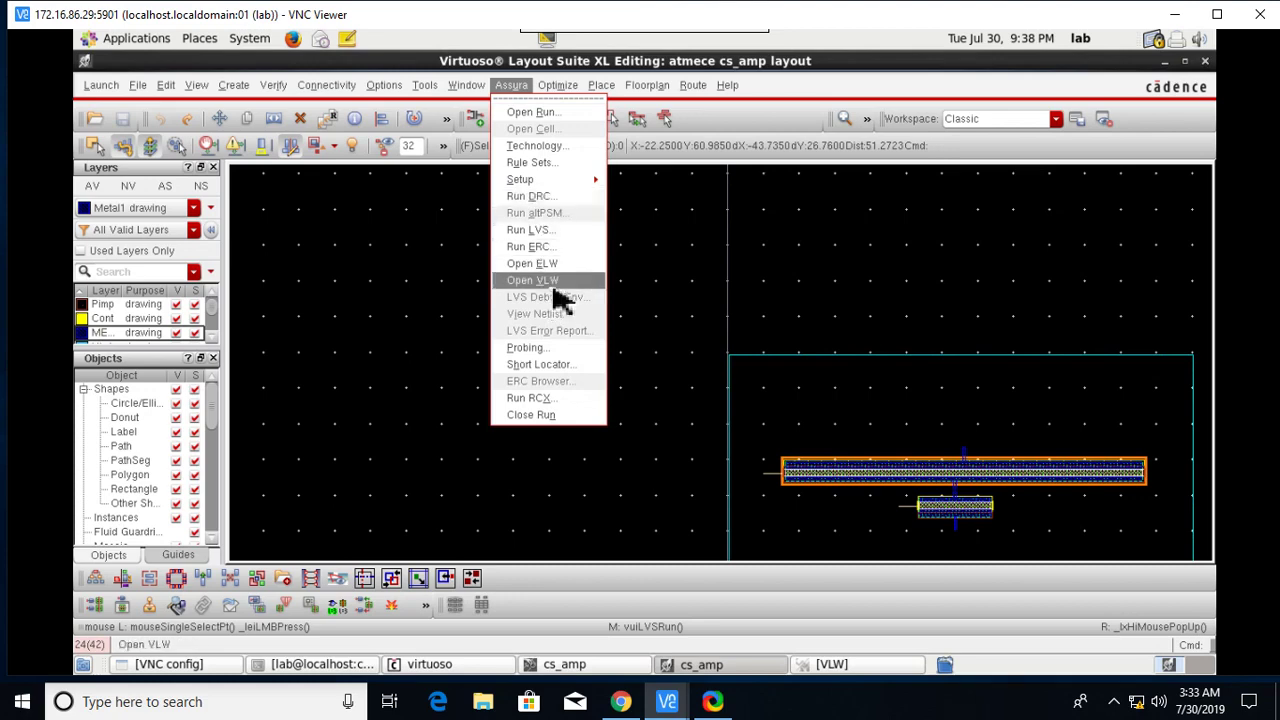
left_click(545, 232)
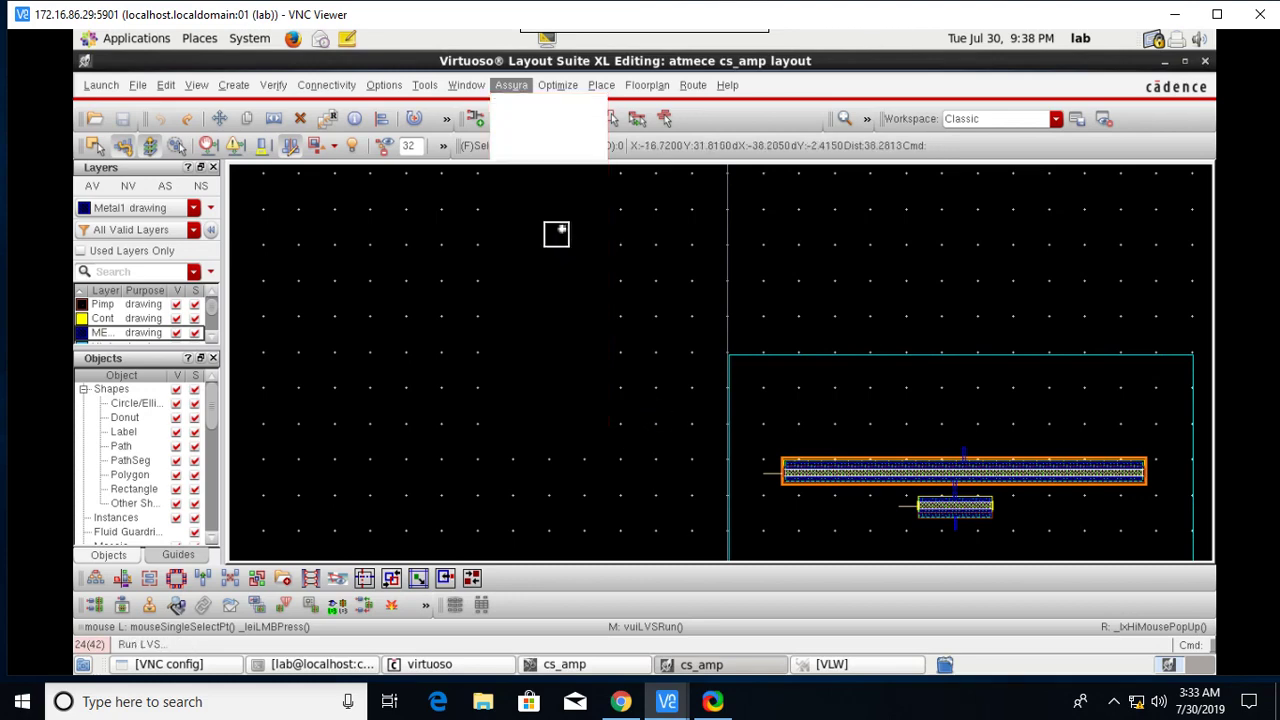
left_click(508, 631)
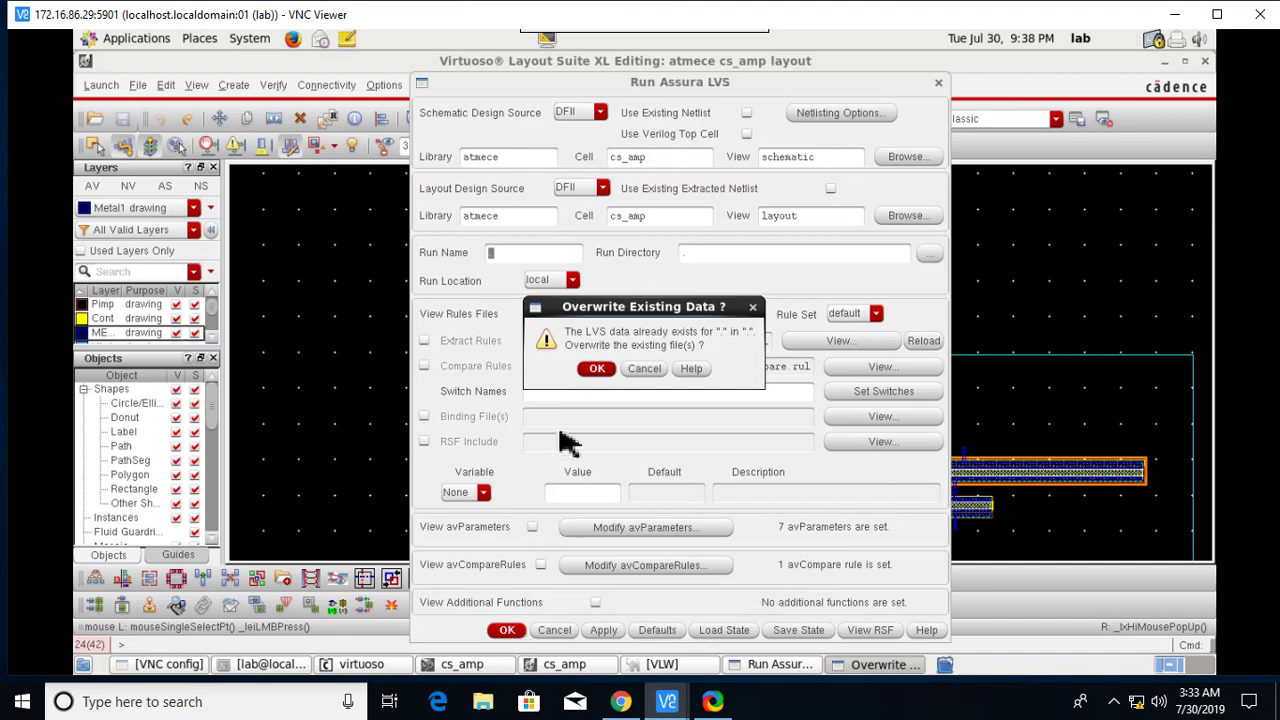
left_click(598, 368)
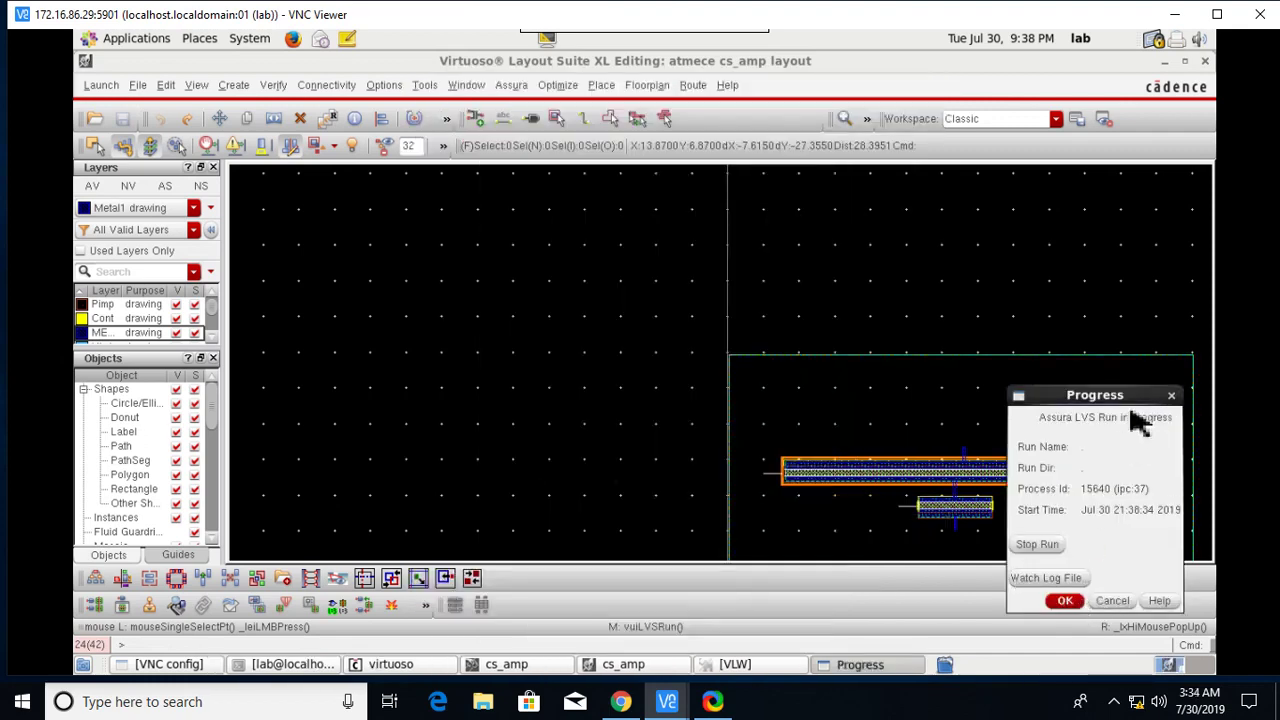
left_click(652, 520)
Step: Run an Assura RCX parasitic extraction of cs_amp to the av_extracted view, overwriting the existing RCX data
left_click(511, 85)
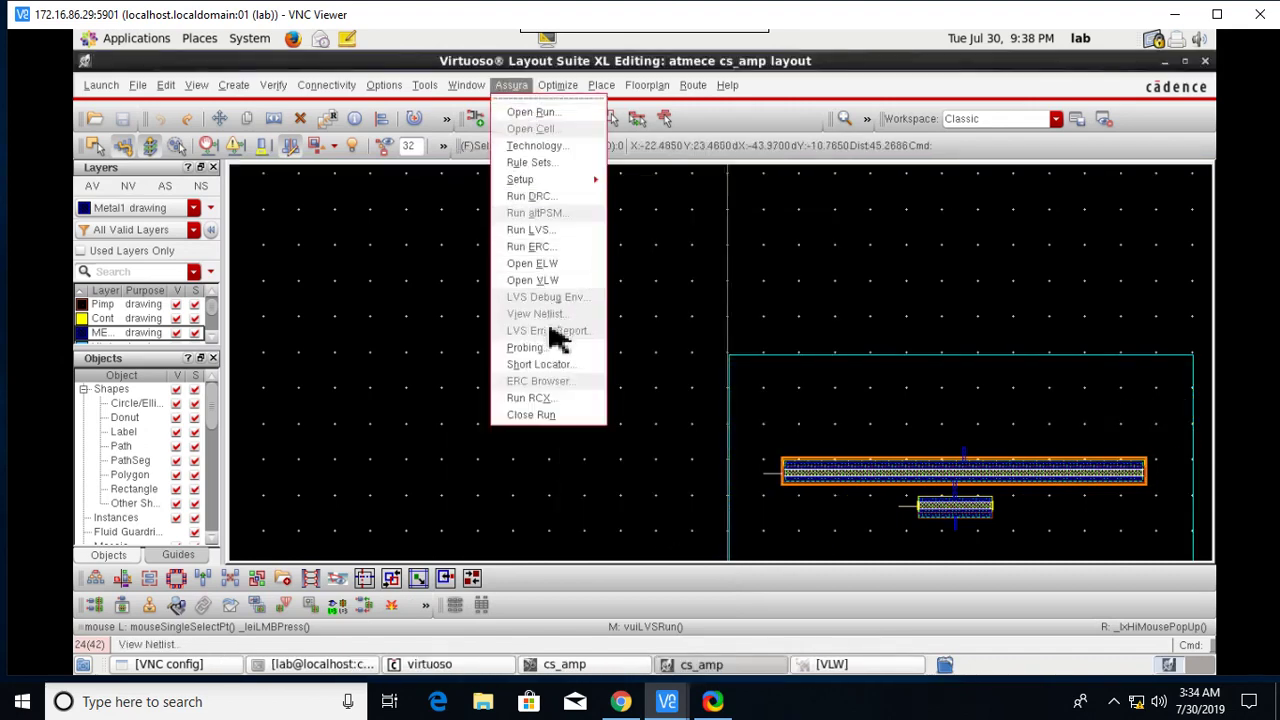
left_click(563, 401)
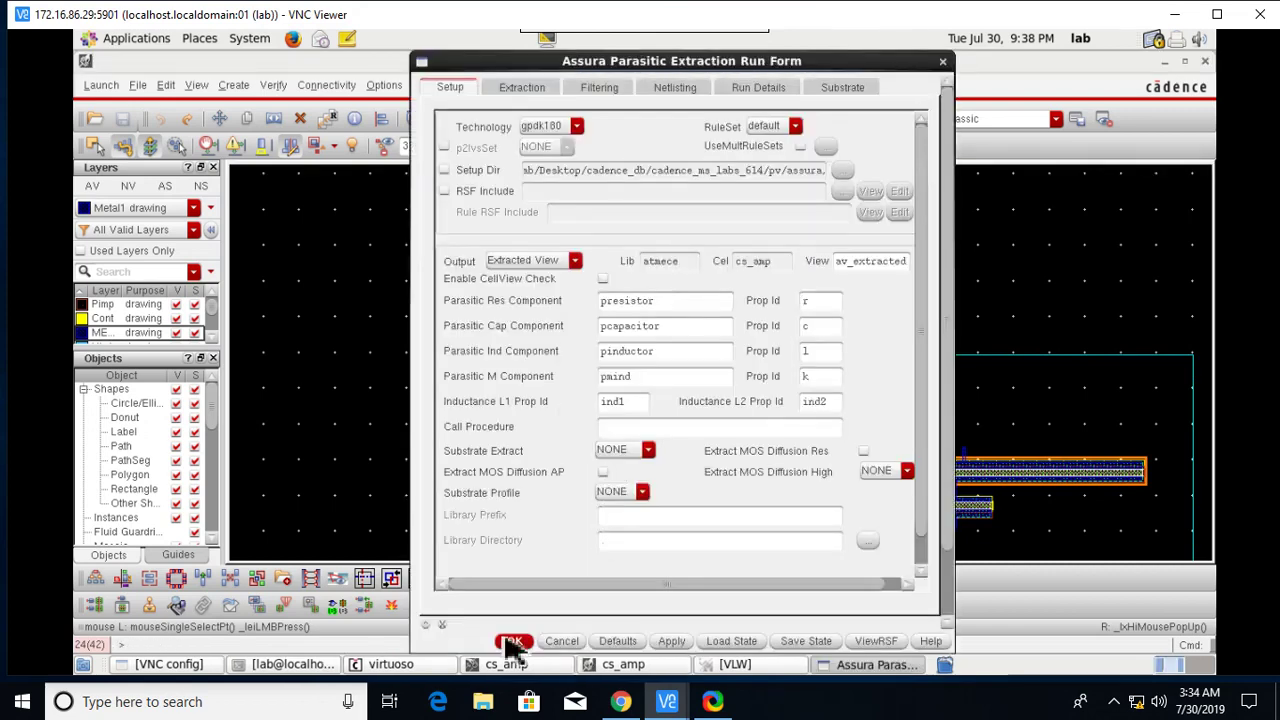
left_click(510, 641)
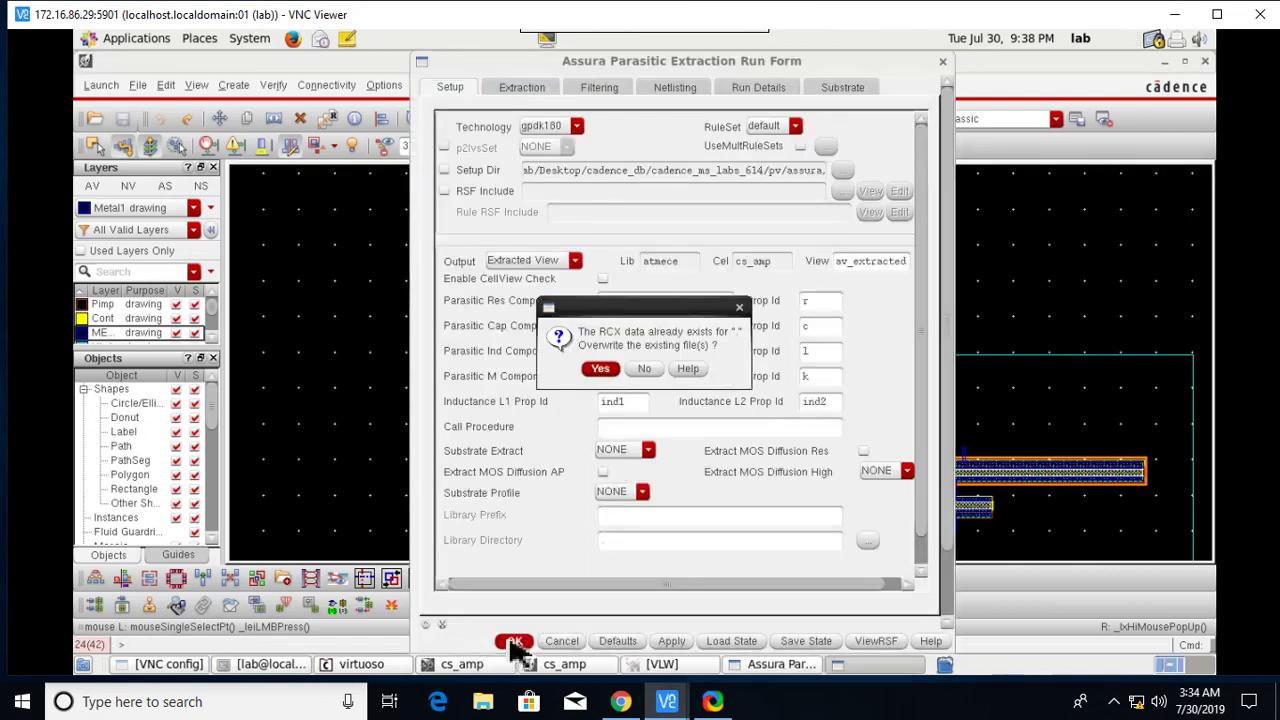
left_click(610, 370)
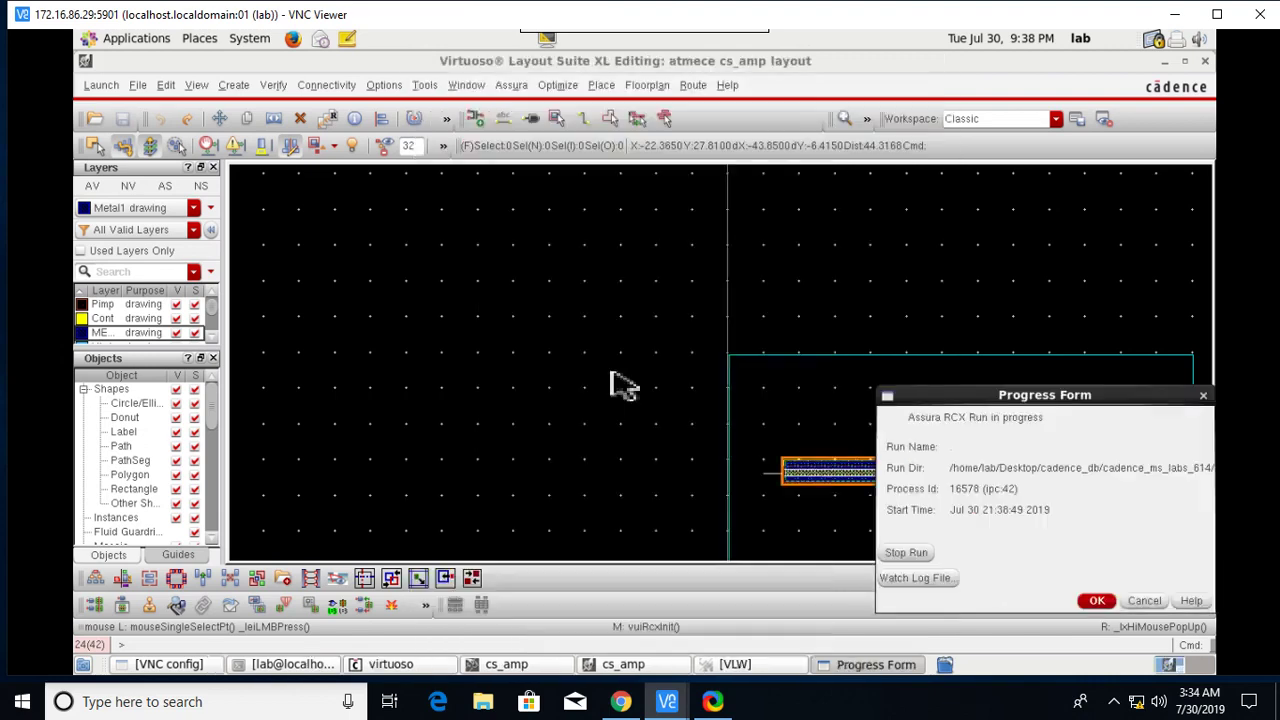
left_click(1097, 603)
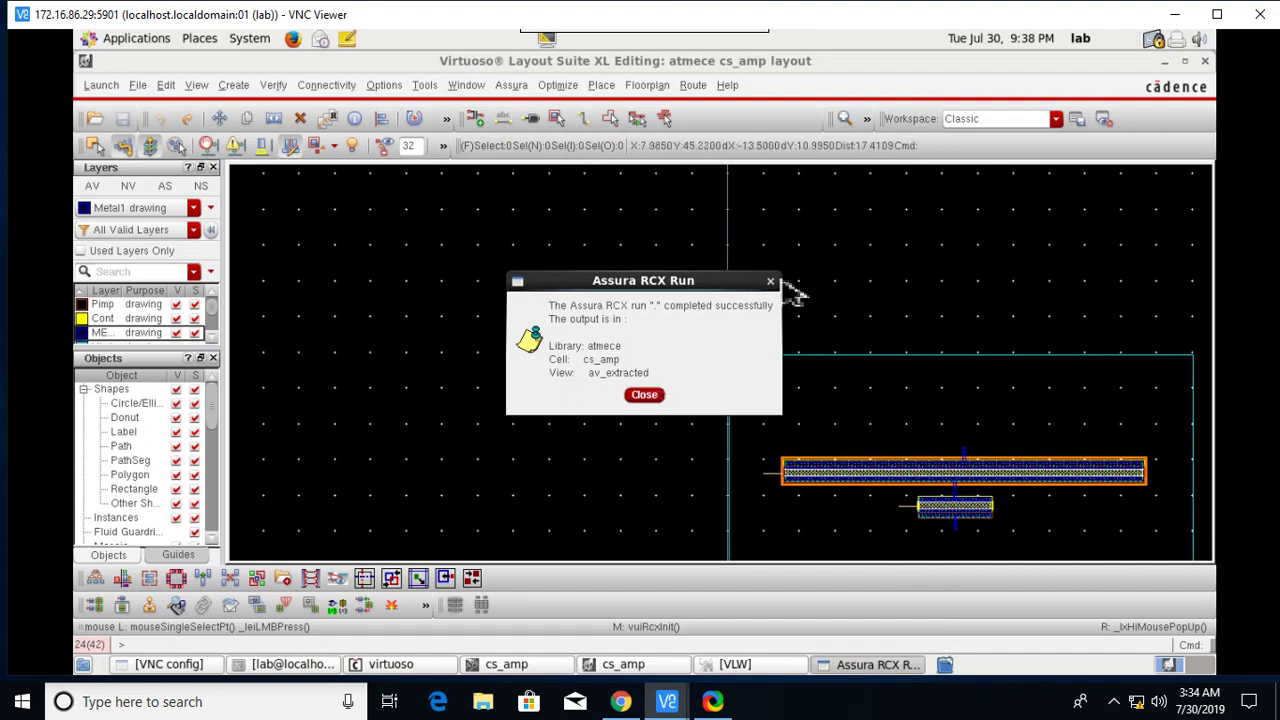
left_click(648, 396)
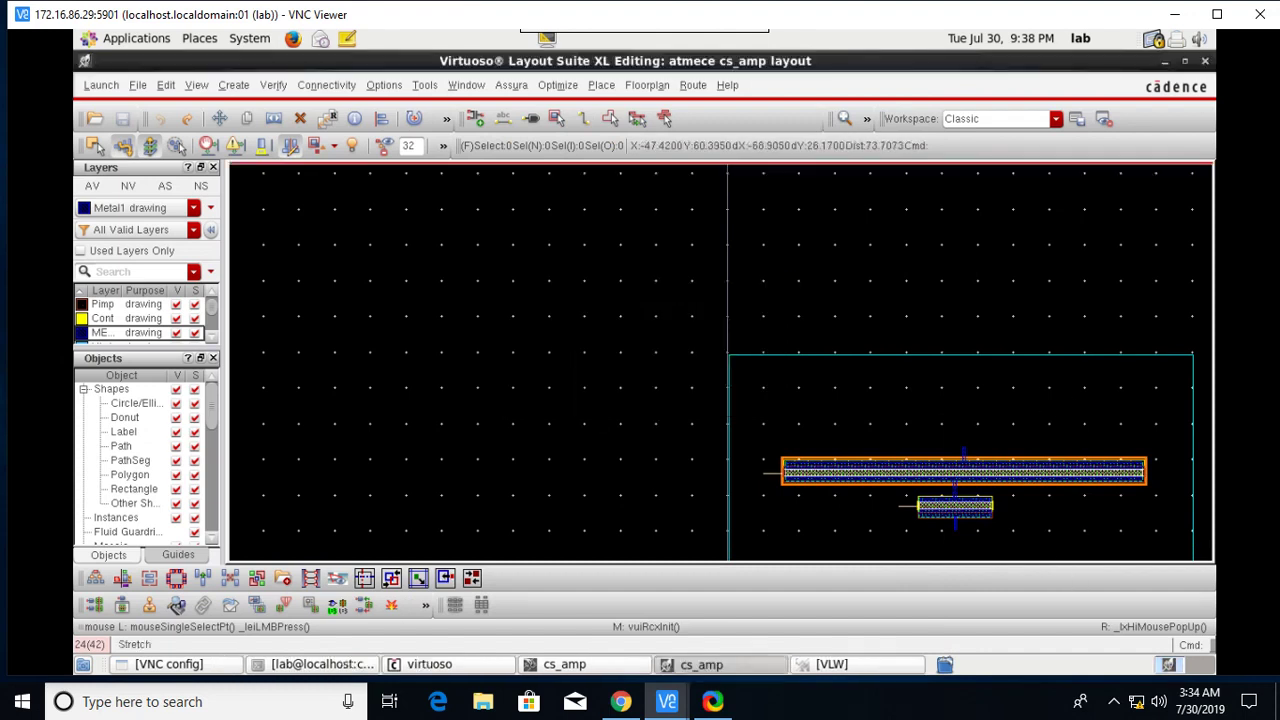
Step: Open the av_extracted view of atmece cs_amp for editing in a new tab
left_click(137, 86)
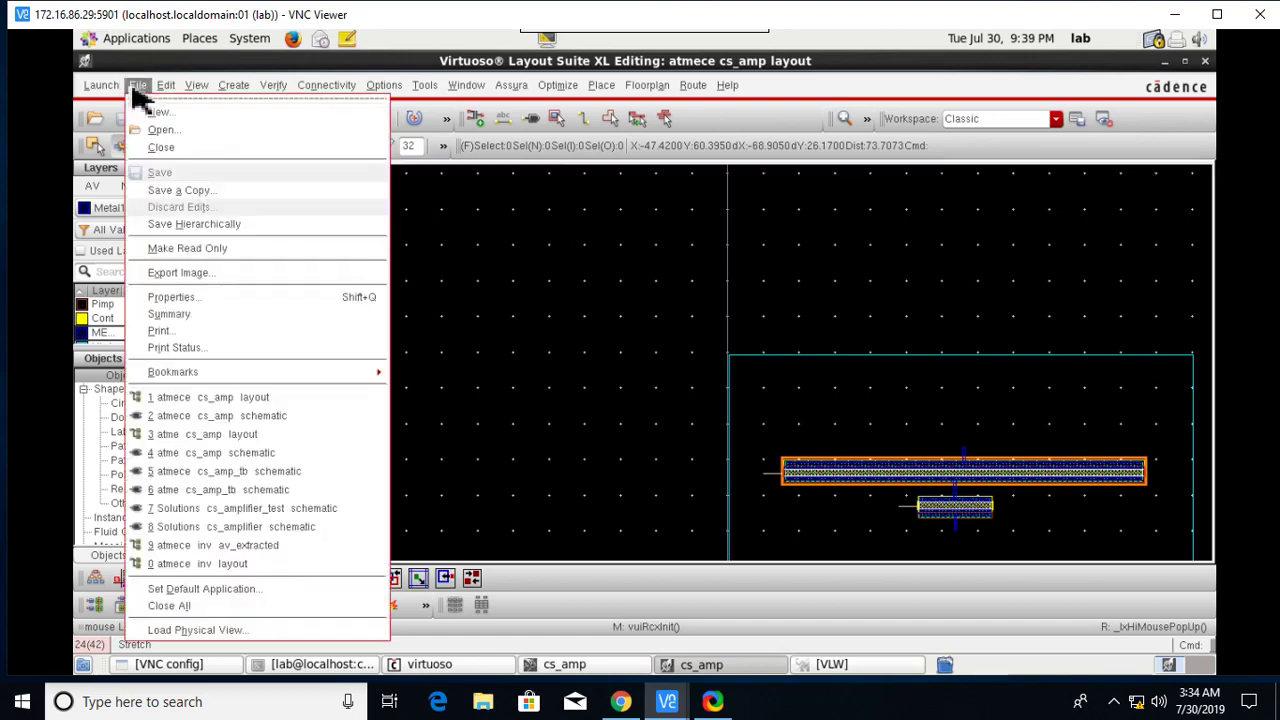
left_click(160, 132)
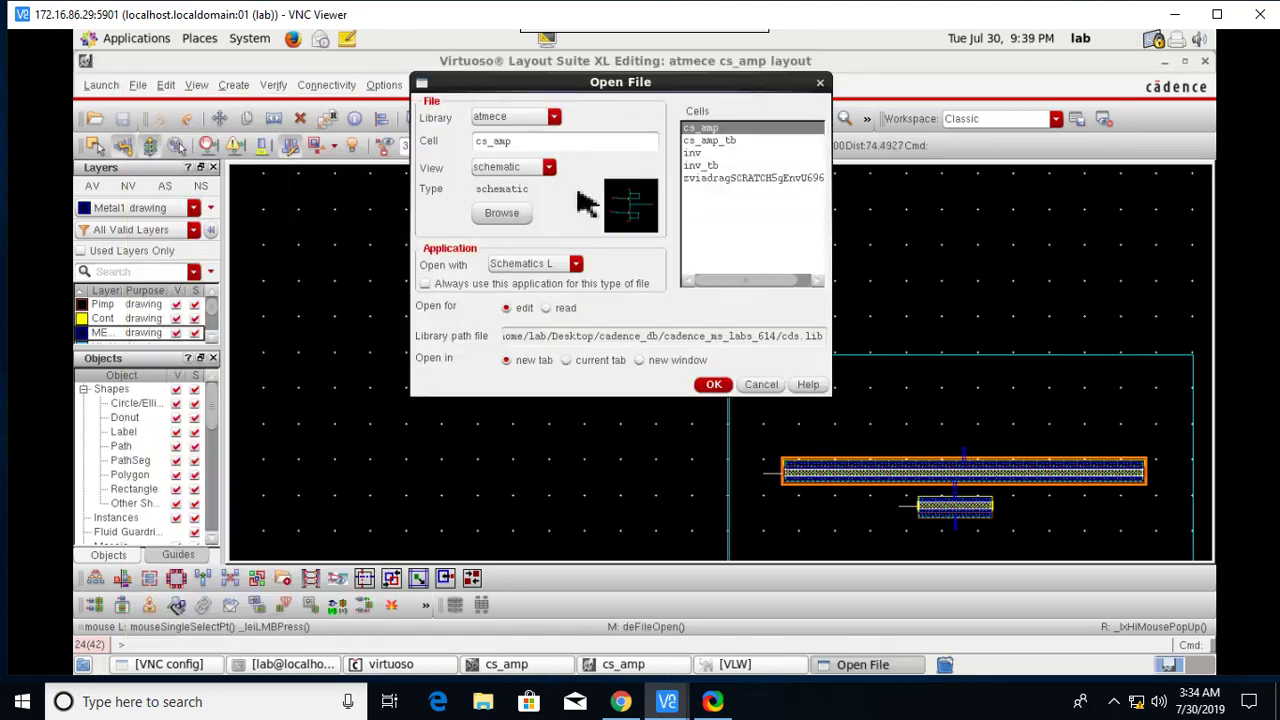
left_click(551, 170)
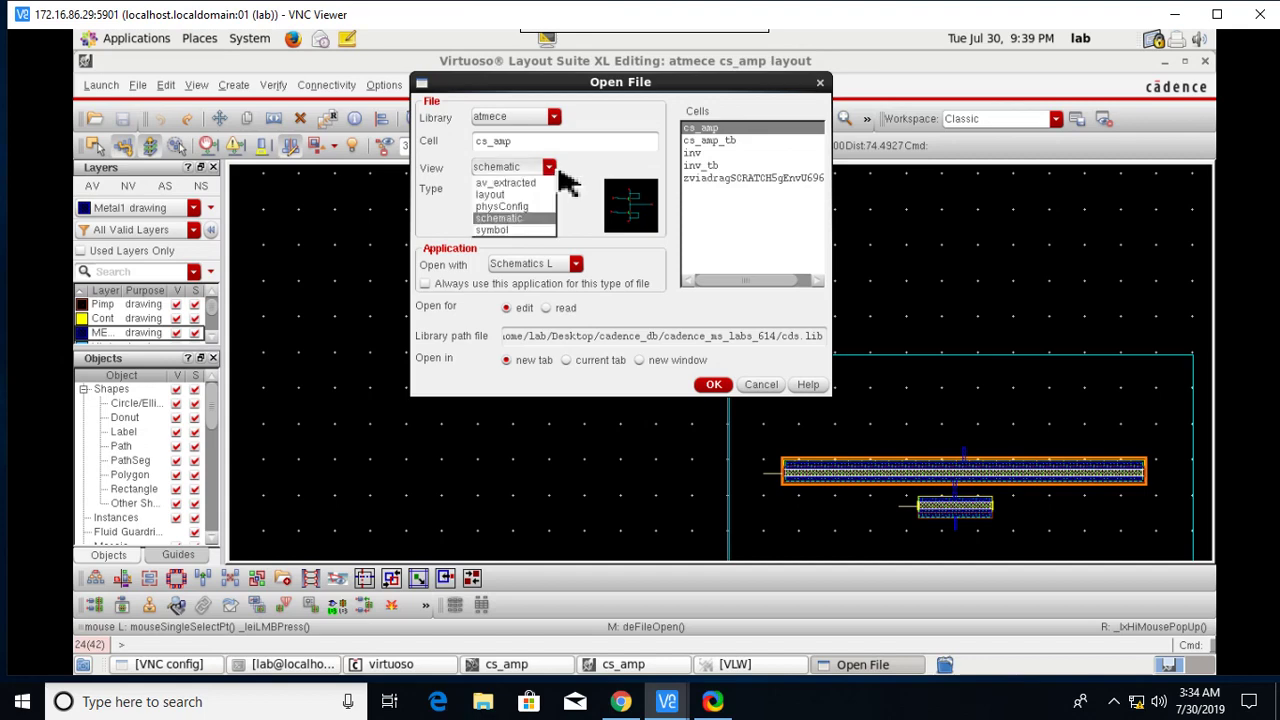
left_click(540, 183)
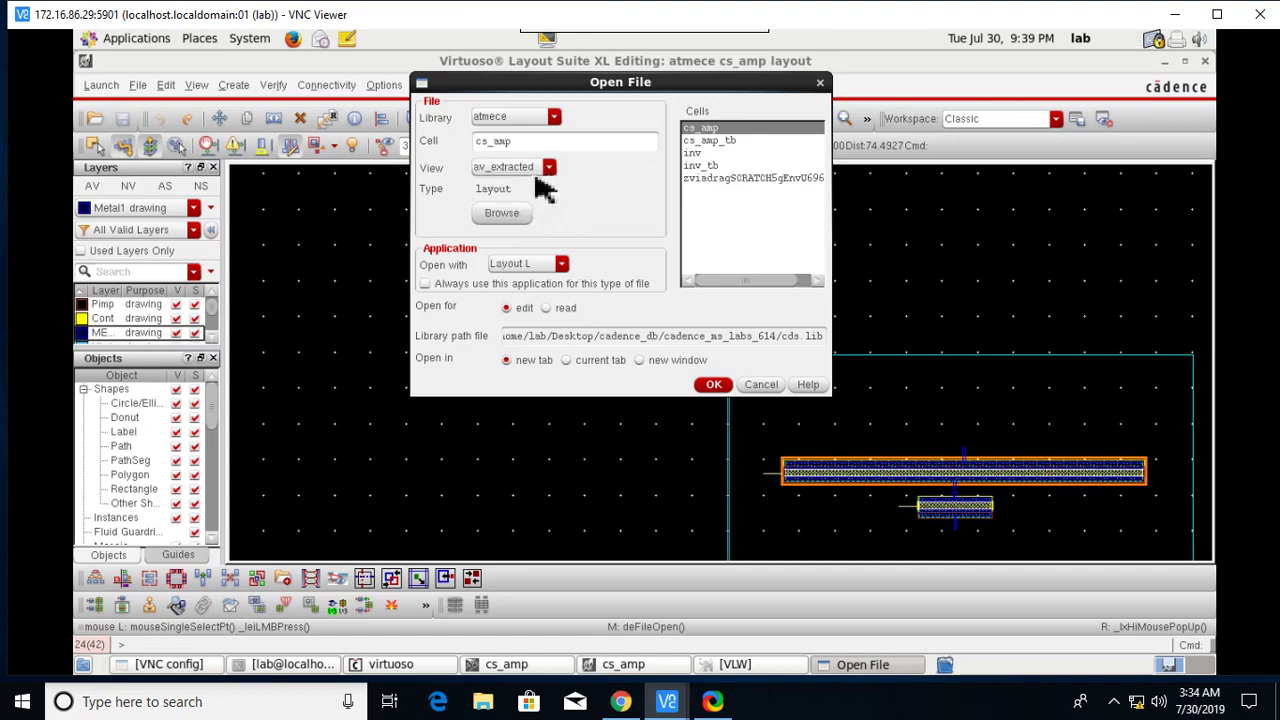
left_click(714, 386)
Step: Display all hierarchy levels of the cs_amp extracted view so the device contents are drawn
scroll(565, 348, "up", 4, "ctrl")
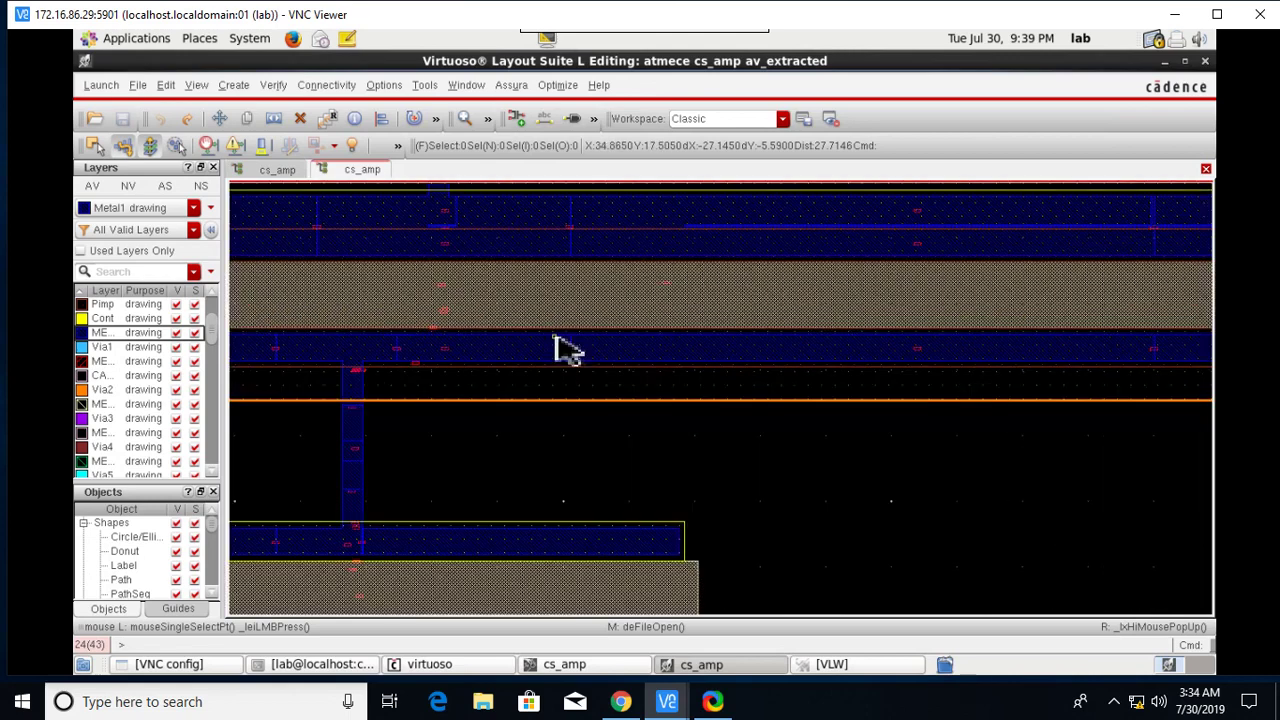
scroll(768, 345, "down", 4, "ctrl")
scroll(768, 345, "up", 2, "ctrl")
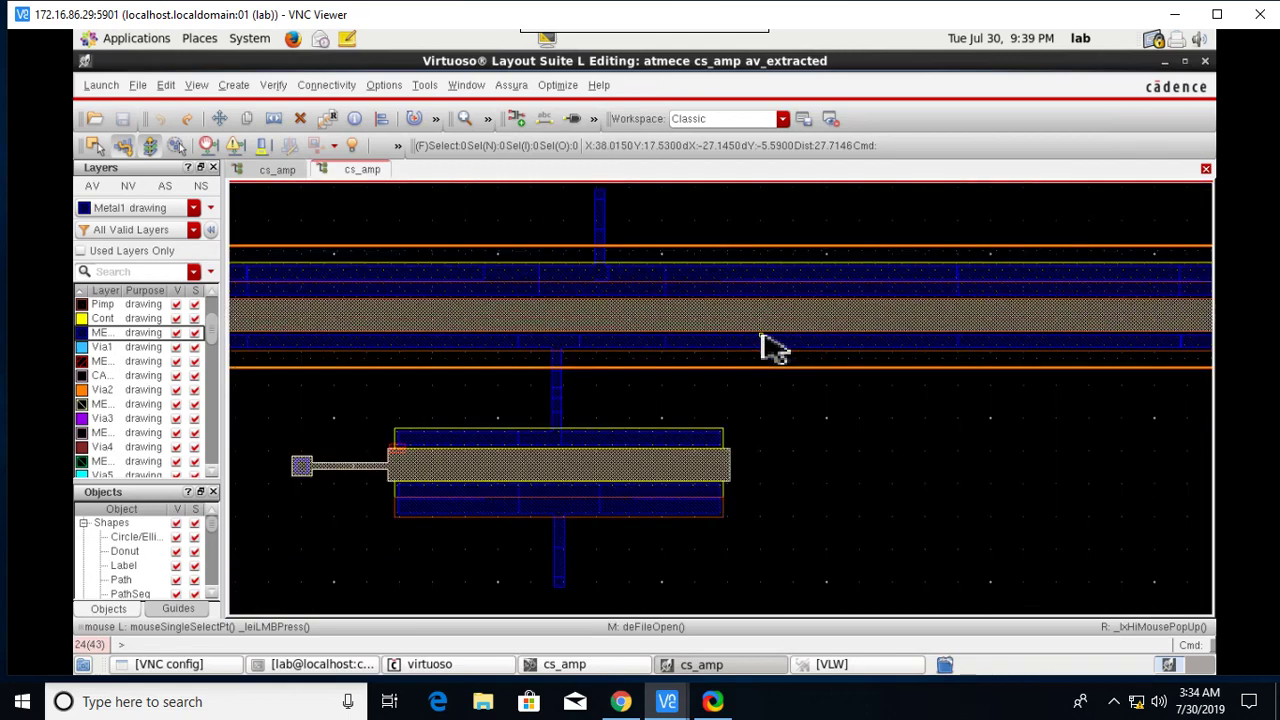
key("shift")
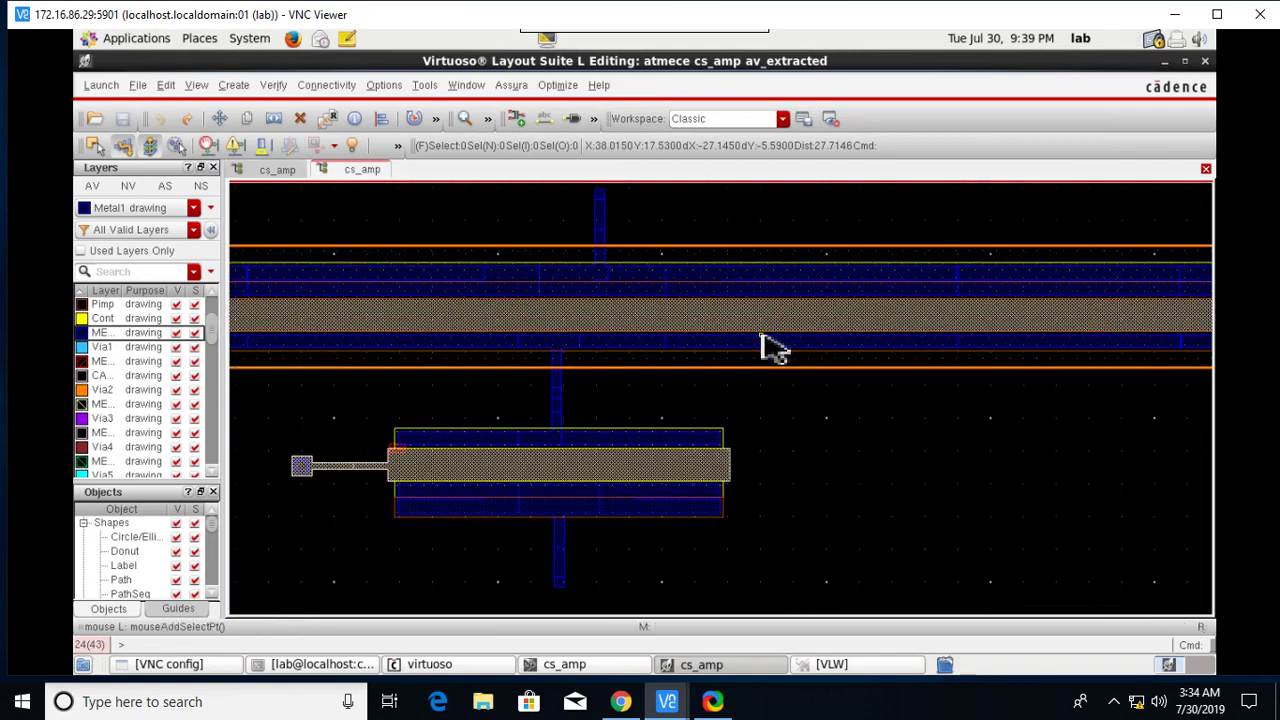
key("shift+f")
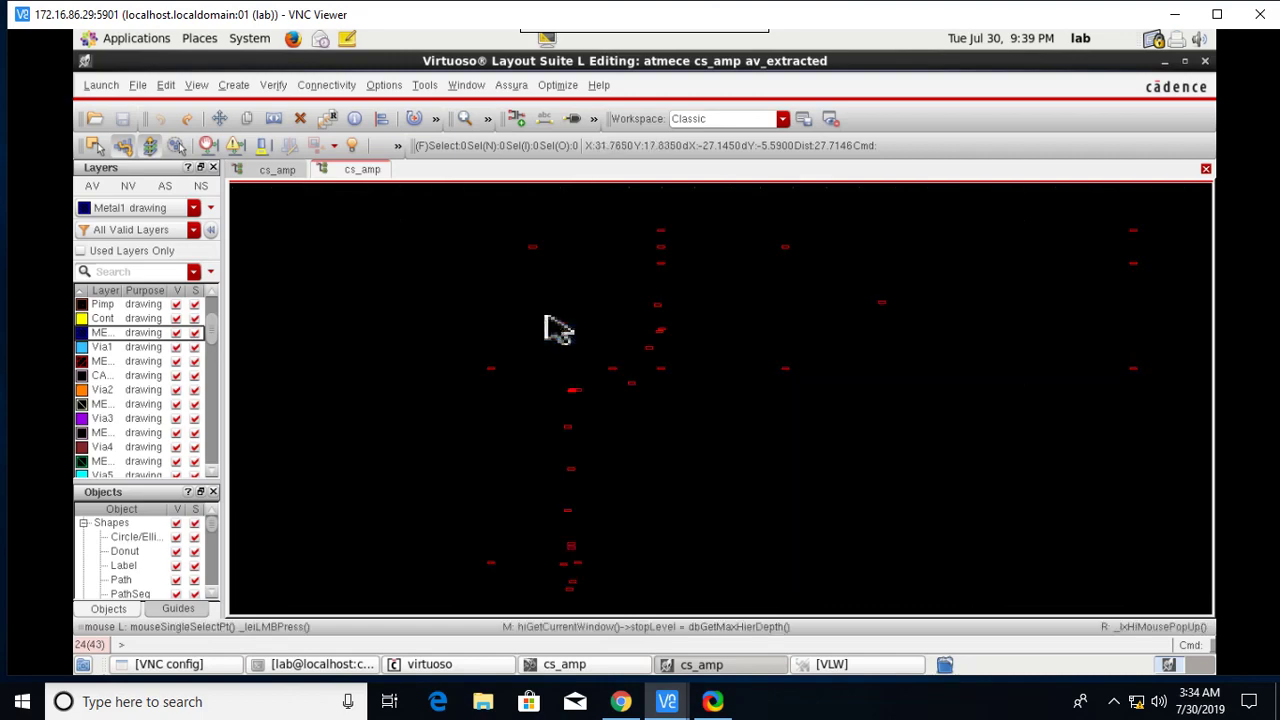
Step: Examine the extracted parasitic capacitors and their values across the cs_amp transistors and metal routing
scroll(770, 337, "up", 2, "ctrl")
scroll(803, 442, "up", 2, "ctrl")
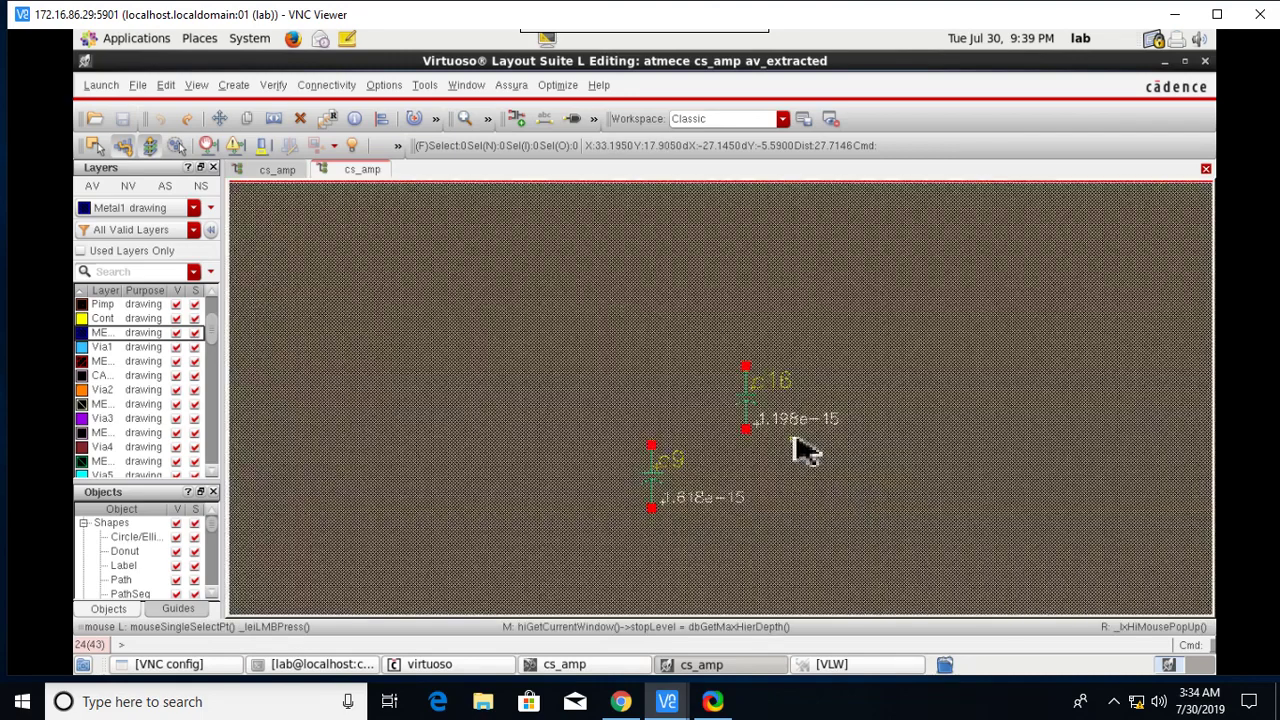
scroll(705, 460, "up", 2, "ctrl")
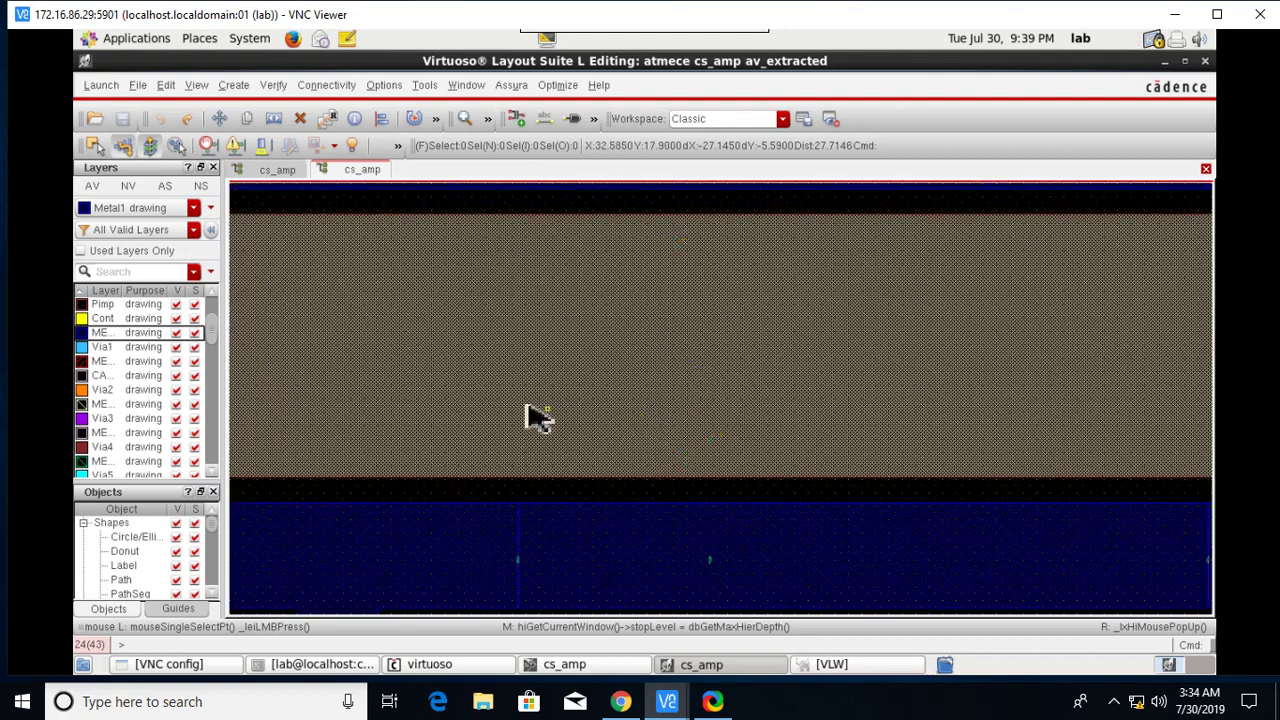
scroll(600, 430, "down", 2, "ctrl")
scroll(515, 475, "down", 3, "ctrl")
scroll(405, 470, "up", 1, "ctrl")
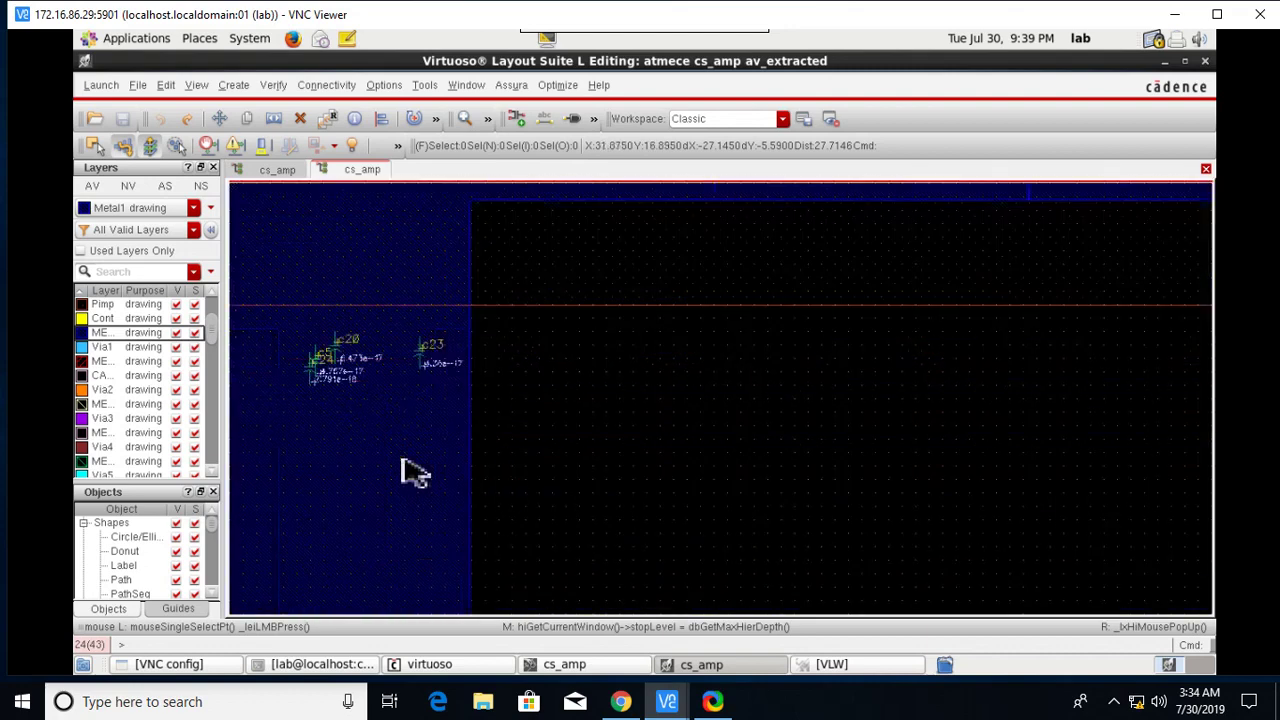
scroll(415, 470, "up", 1, "ctrl")
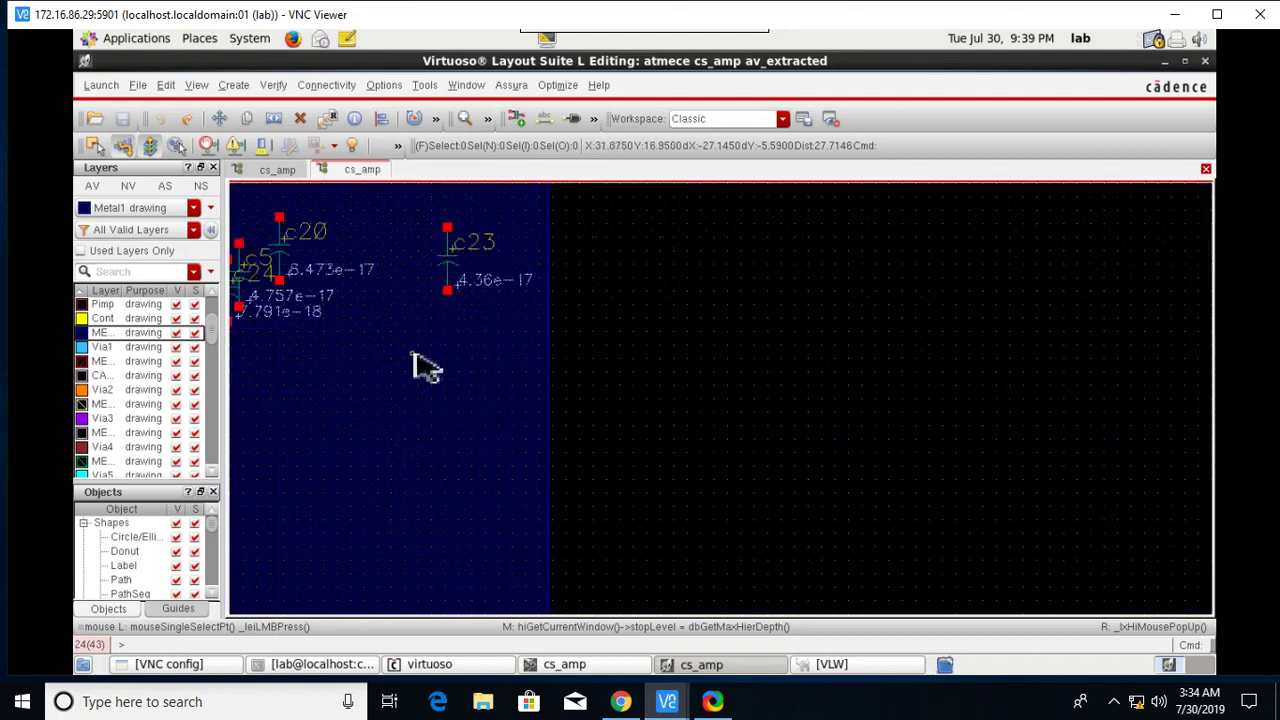
scroll(323, 343, "up", 2, "ctrl")
scroll(512, 390, "down", 4, "ctrl")
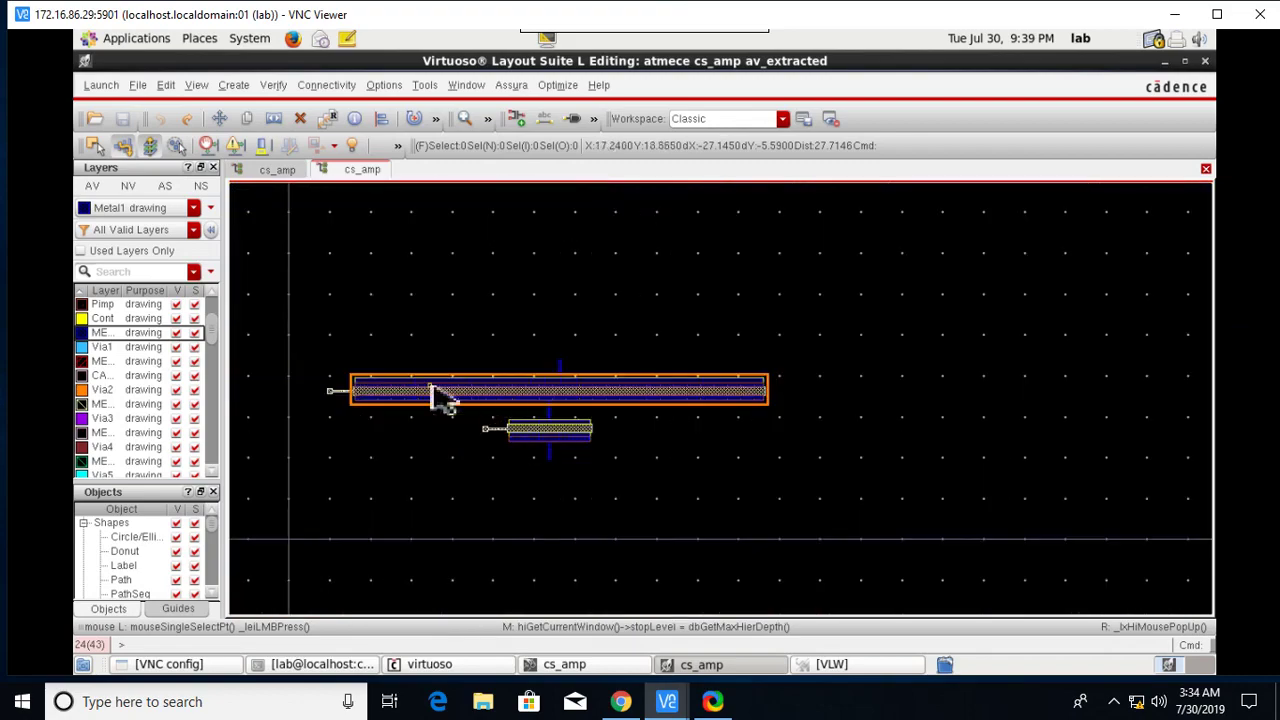
scroll(437, 395, "left", 1, "shift")
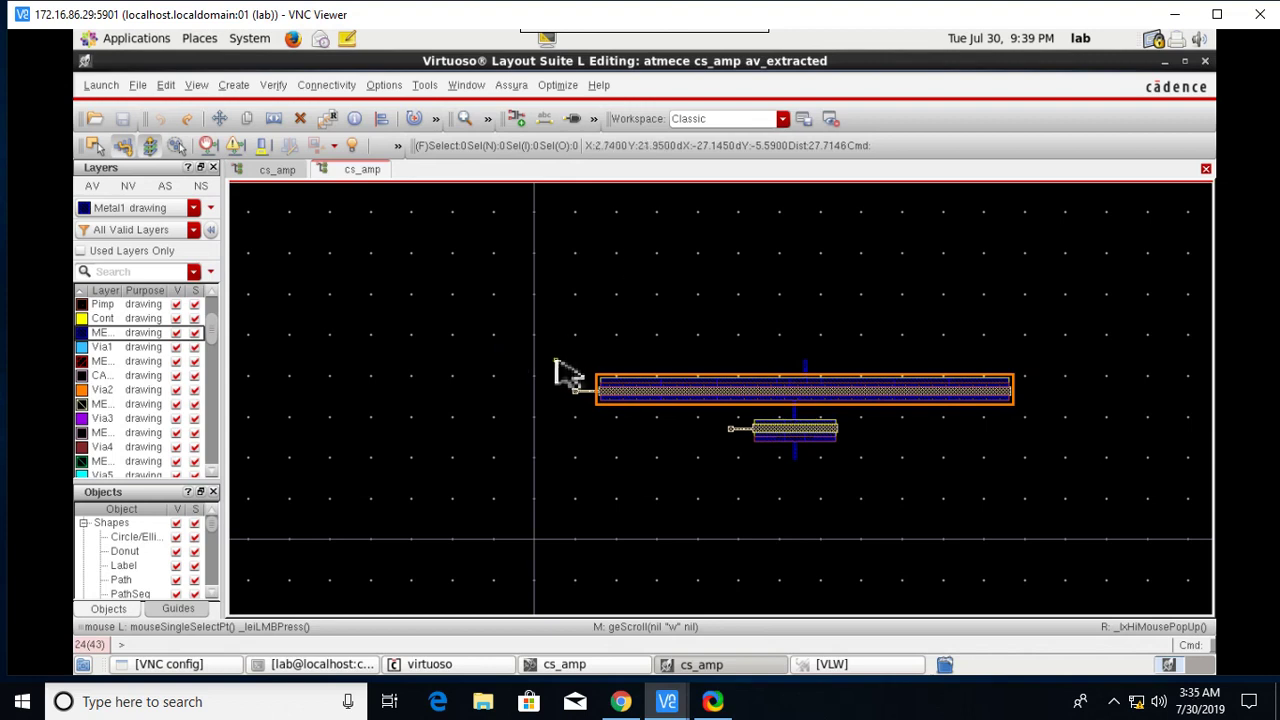
left_click(512, 86)
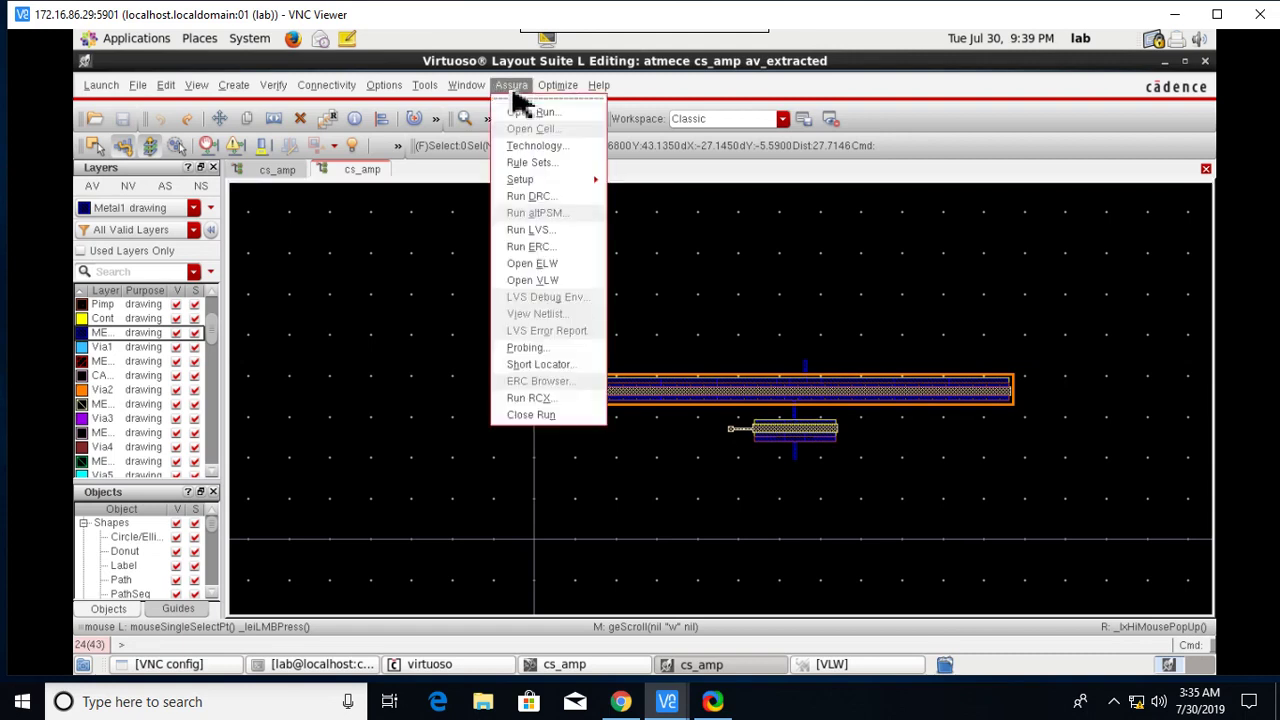
left_click(743, 323)
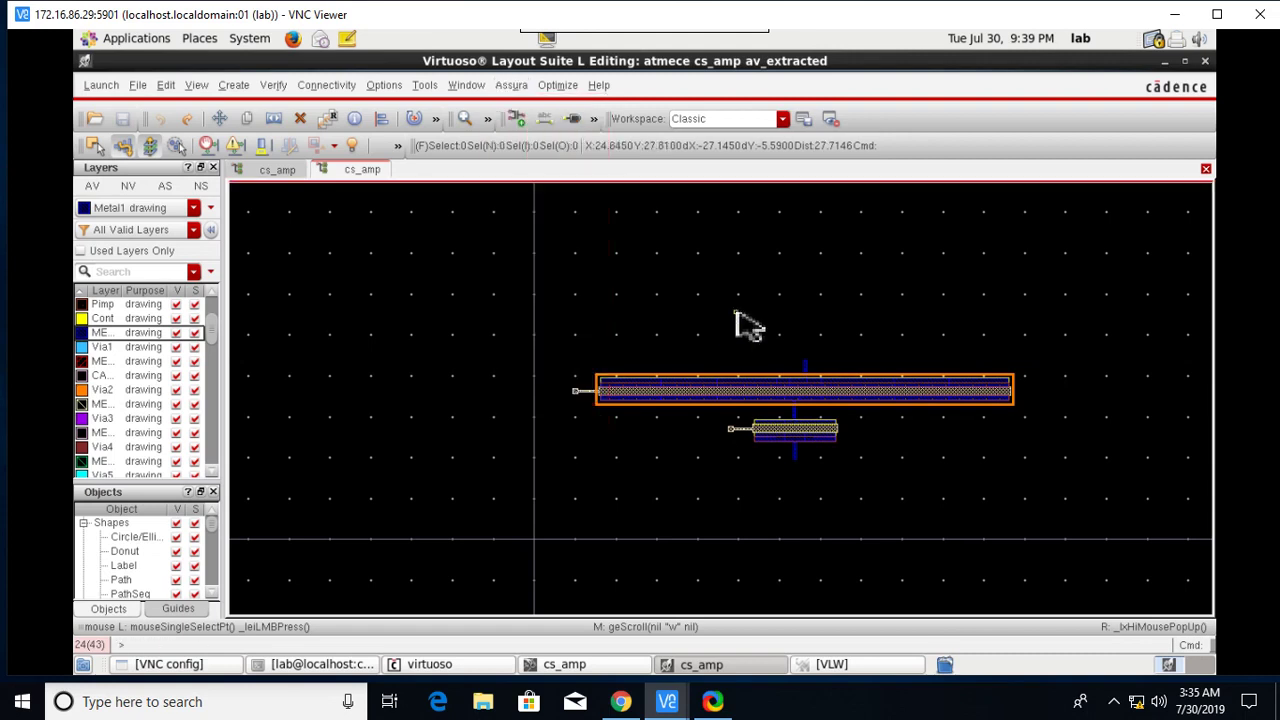